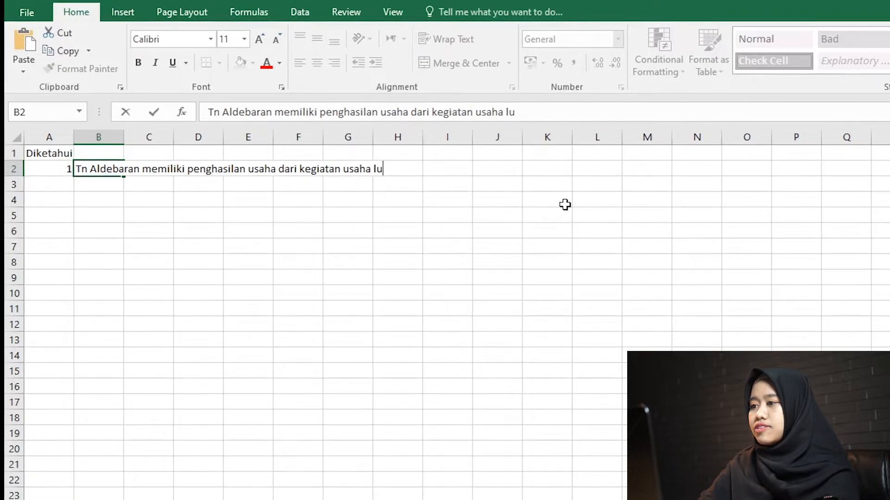
Complete the sentence in B2 with "lukisan selama tahun 2019 sebesar Rp600.000.000,-".
{"action": "type", "text": "selama tah"}
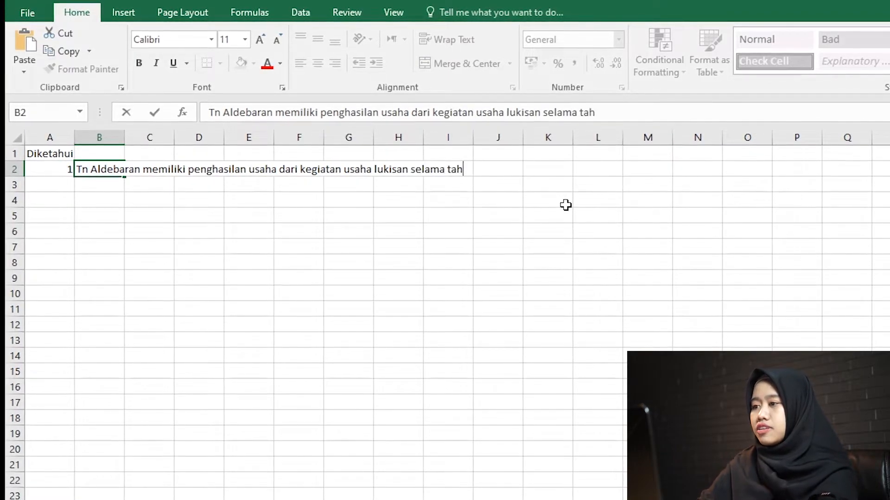
{"action": "type", "text": "un 2019 s"}
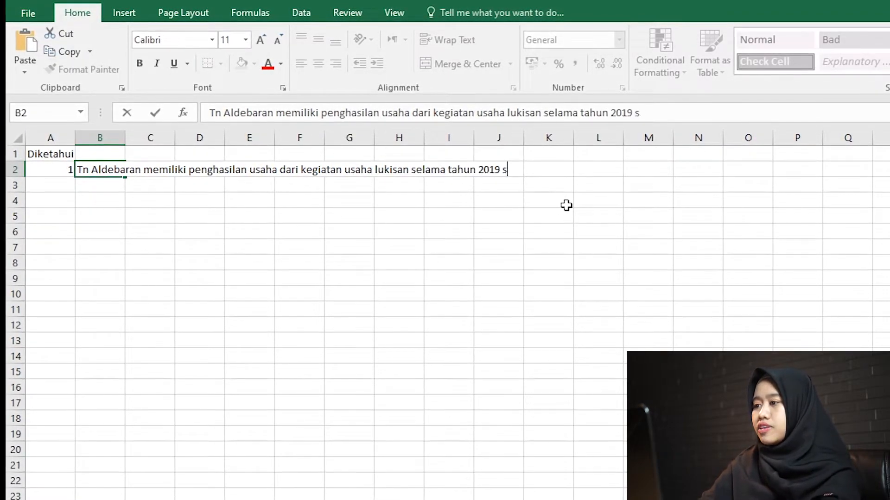
{"action": "type", "text": "ebesar Rp"}
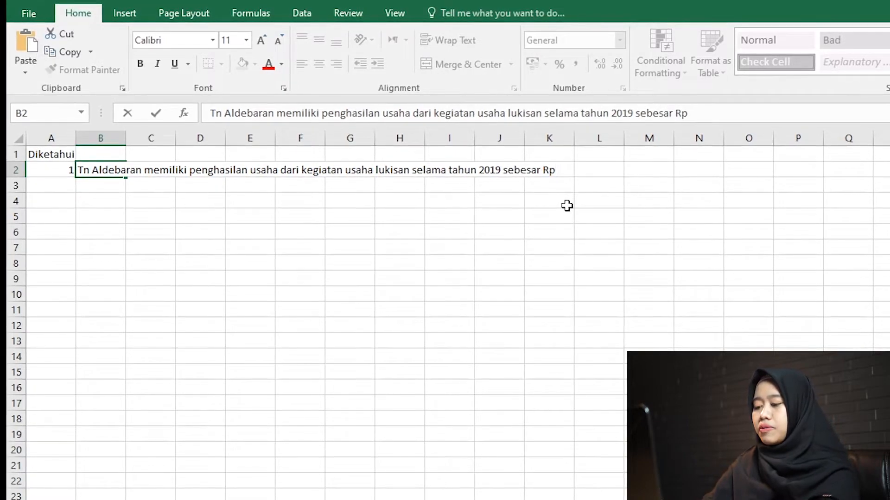
{"action": "type", "text": "600.000.000,-"}
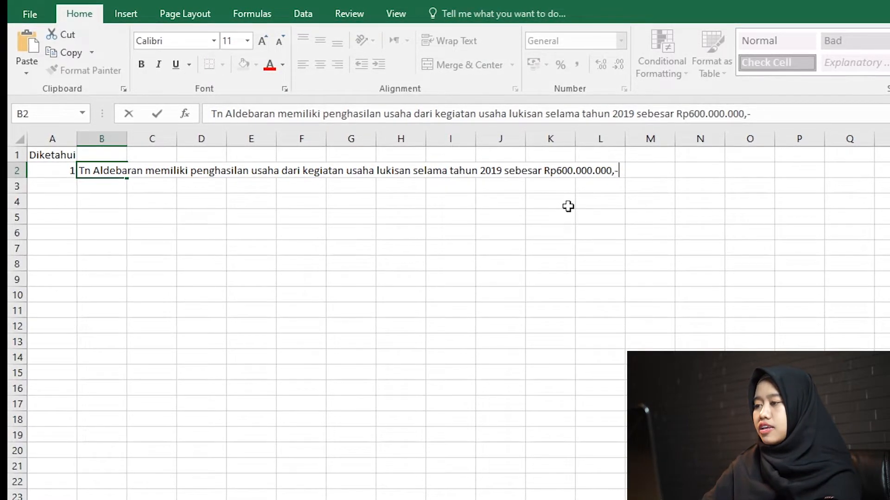
{"action": "key", "text": "Left"}
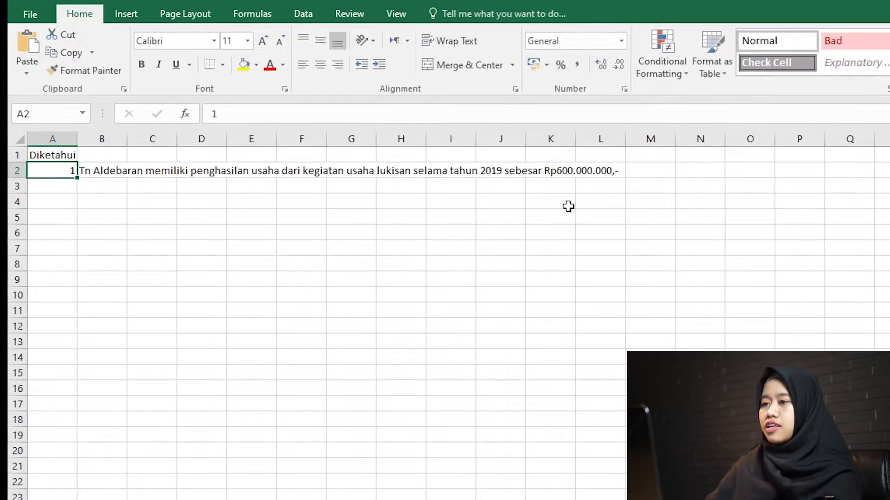
Enter "dengan rincian sb:" in B3 as the lead-in to the monthly breakdown.
{"action": "key", "text": "Right"}
{"action": "key", "text": "Down"}
{"action": "type", "text": "de"}
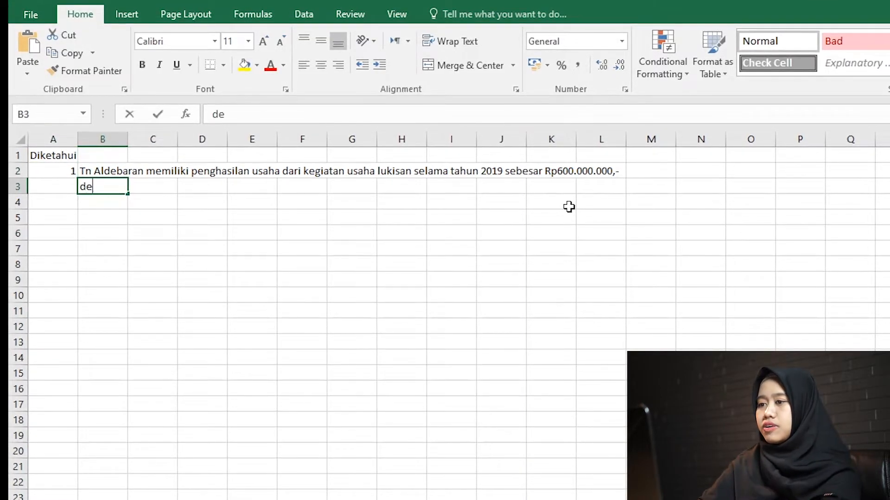
{"action": "type", "text": "ngan rincian sebagai berikut"}
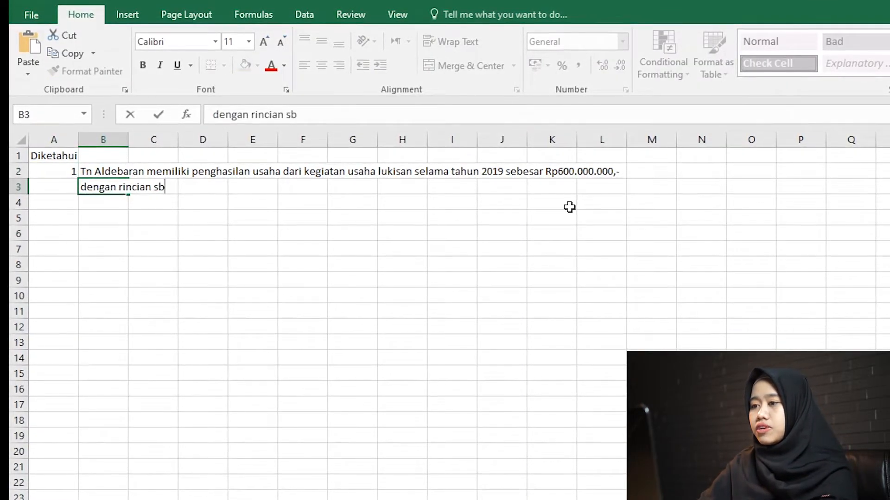
{"action": "type", "text": ":"}
{"action": "key", "text": "Return"}
Copy the monthly income table from slide 2 in PowerPoint into Excel at B4, matching the destination formatting.
{"action": "key", "text": "alt+Tab"}
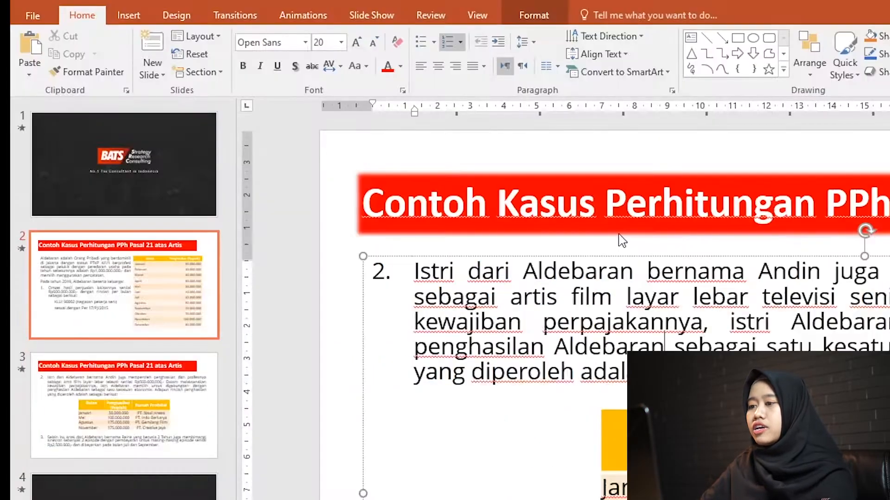
{"action": "left_click", "coordinate": [104, 308]}
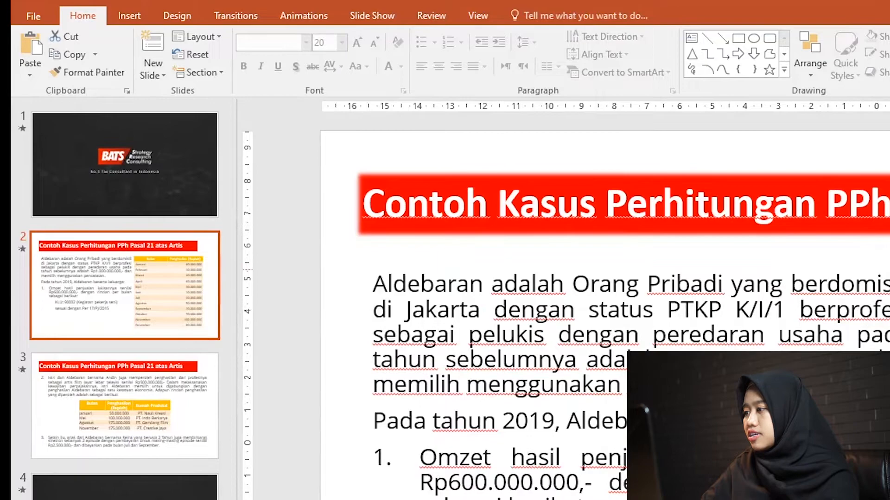
{"action": "left_click", "coordinate": [889, 324]}
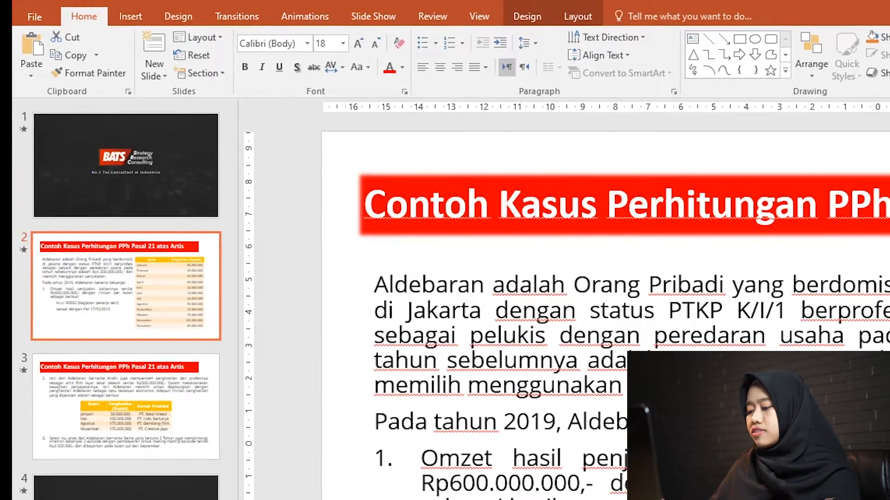
{"action": "key", "text": "alt+Tab"}
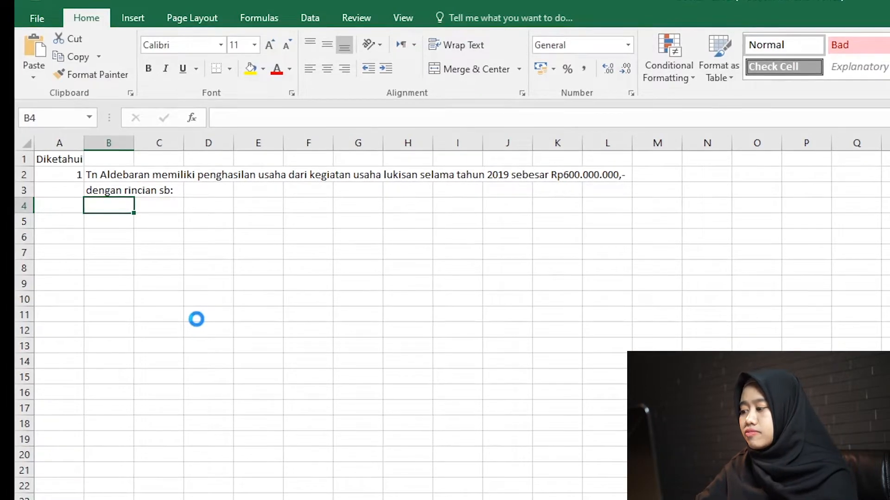
{"action": "key", "text": "ctrl+v"}
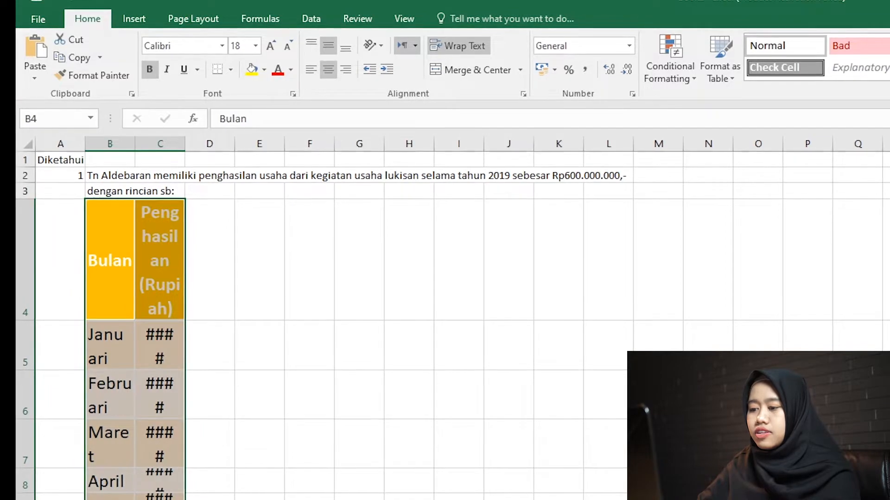
{"action": "key", "text": "ctrl"}
{"action": "key", "text": "m"}
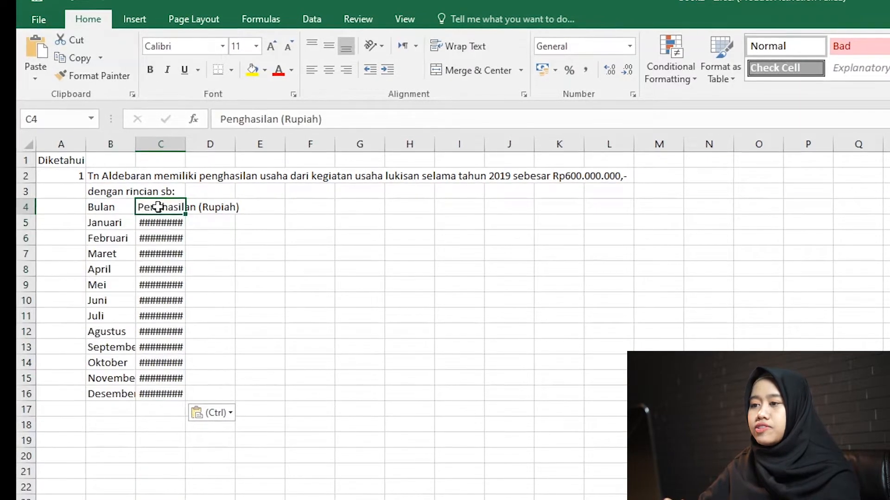
Center and bold header row 4, and fit column C's width to its contents.
{"action": "key", "text": "shift+space"}
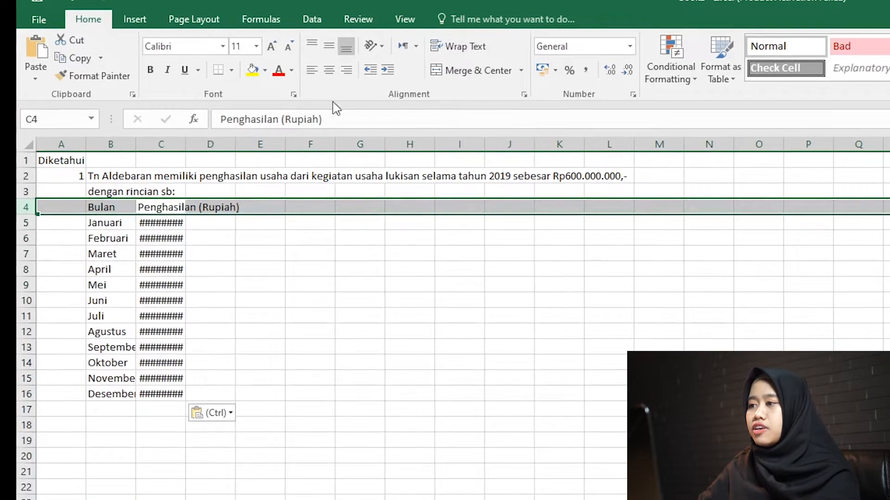
{"action": "left_click", "coordinate": [330, 72]}
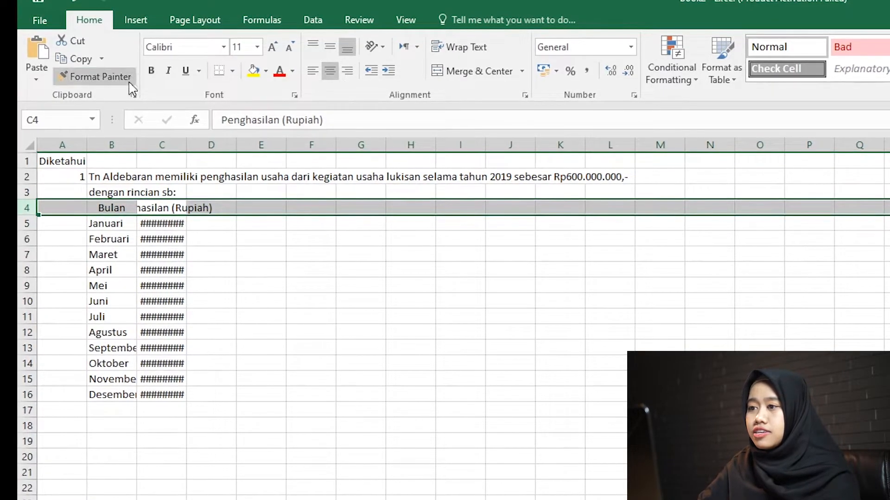
{"action": "key", "text": "ctrl+b"}
{"action": "left_click", "coordinate": [167, 224]}
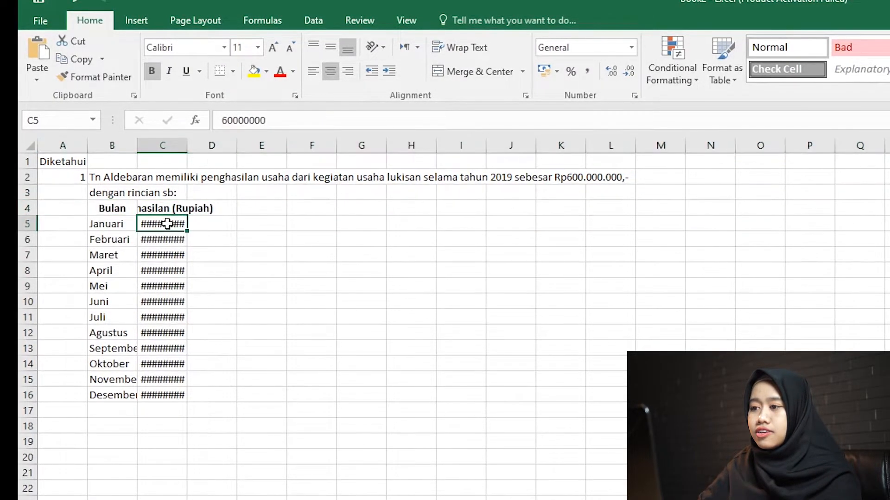
{"action": "double_click", "coordinate": [188, 141]}
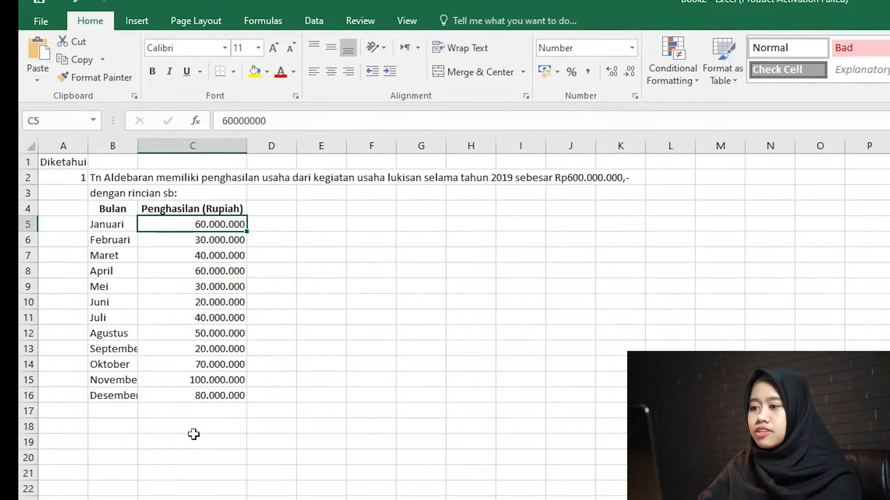
Sum the monthly income in C17 below the Desember row and make the result bold.
{"action": "left_click", "coordinate": [201, 409]}
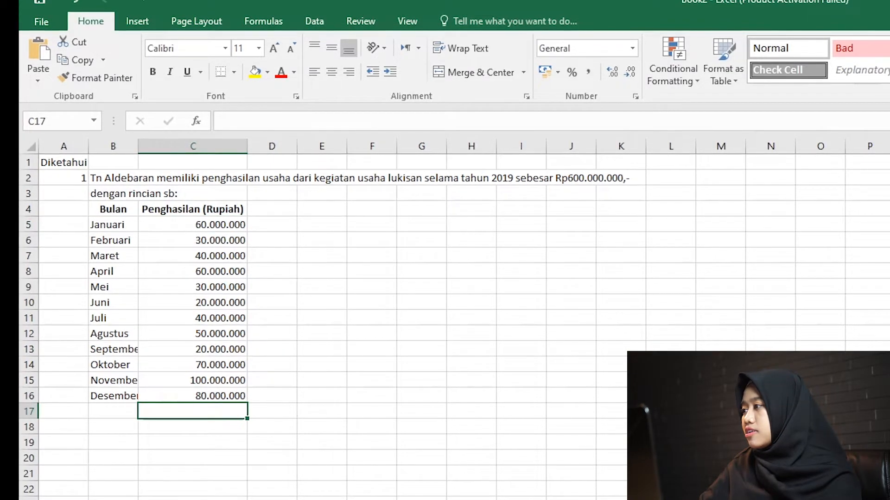
{"action": "key", "text": "alt+equal"}
{"action": "key", "text": "Return"}
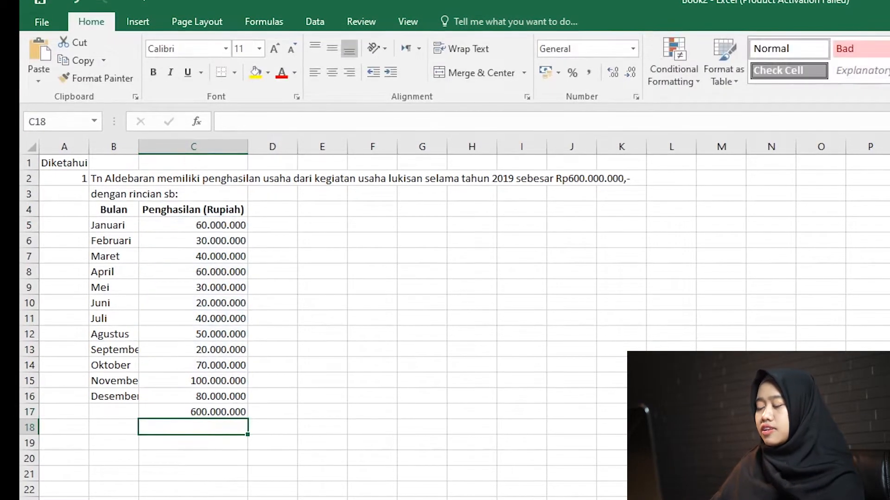
{"action": "key", "text": "Up"}
{"action": "key", "text": "ctrl+b"}
Label the sum row "total" in B17 and make the whole row bold.
{"action": "key", "text": "Left"}
{"action": "type", "text": "total"}
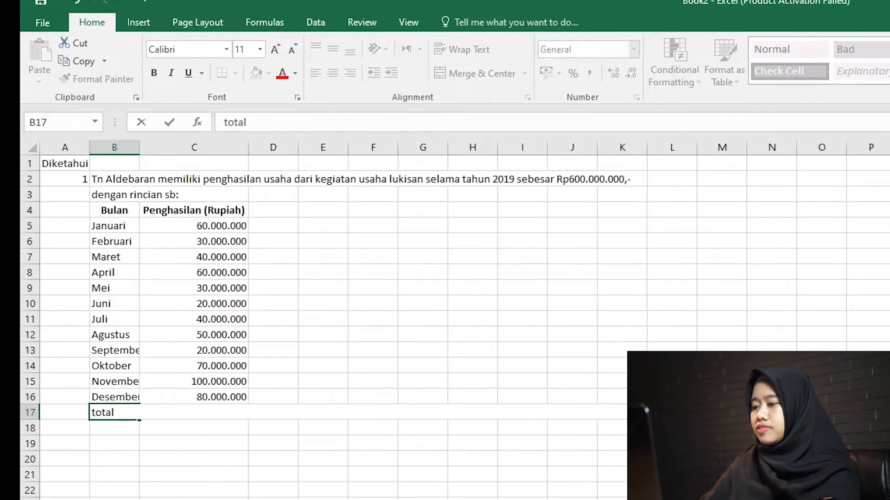
{"action": "key", "text": "Return"}
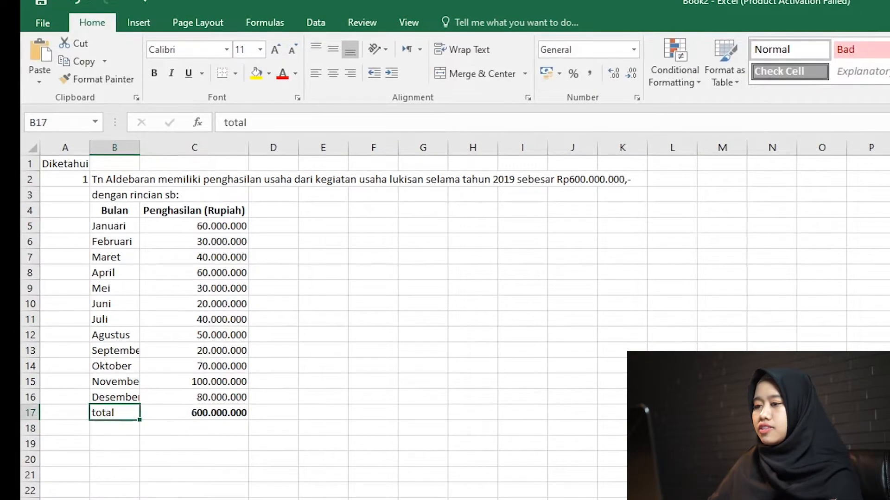
{"action": "key", "text": "shift+space"}
{"action": "key", "text": "ctrl+b"}
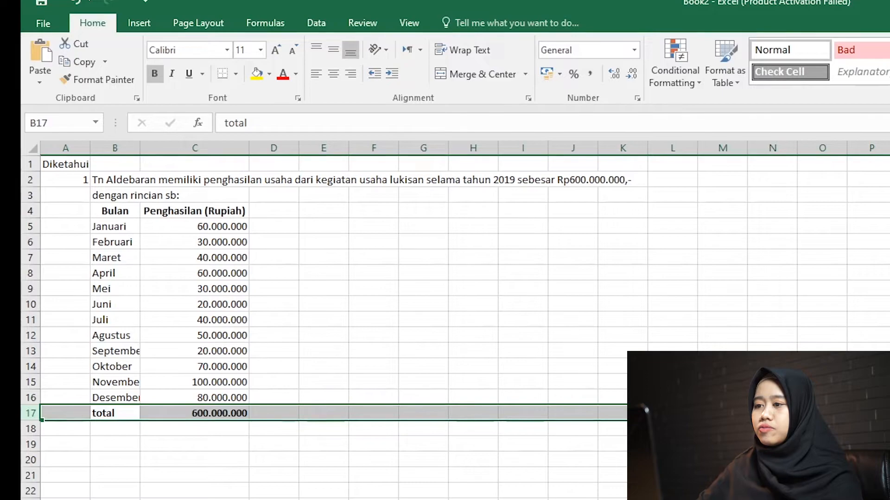
Adjust column B's width so it is just wide enough for the full month names.
{"action": "double_click", "coordinate": [142, 145]}
{"action": "left_click", "coordinate": [652, 145]}
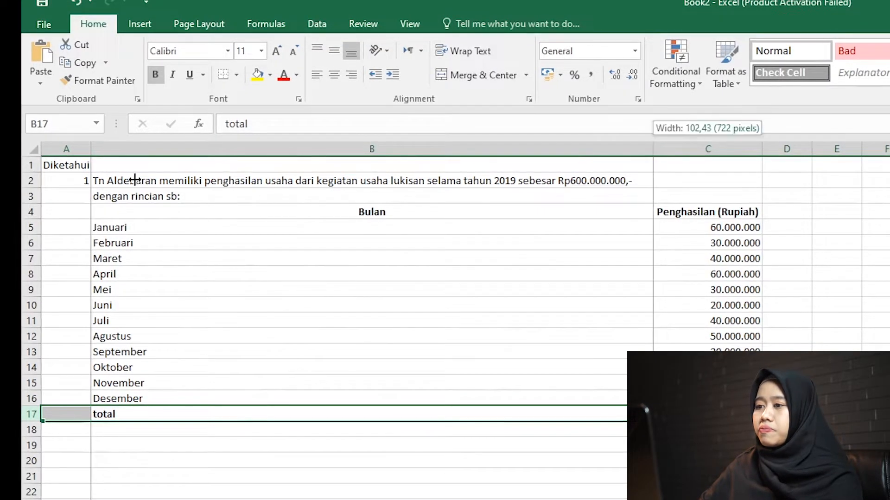
{"action": "left_click_drag", "start_coordinate": [134, 180], "coordinate": [131, 205]}
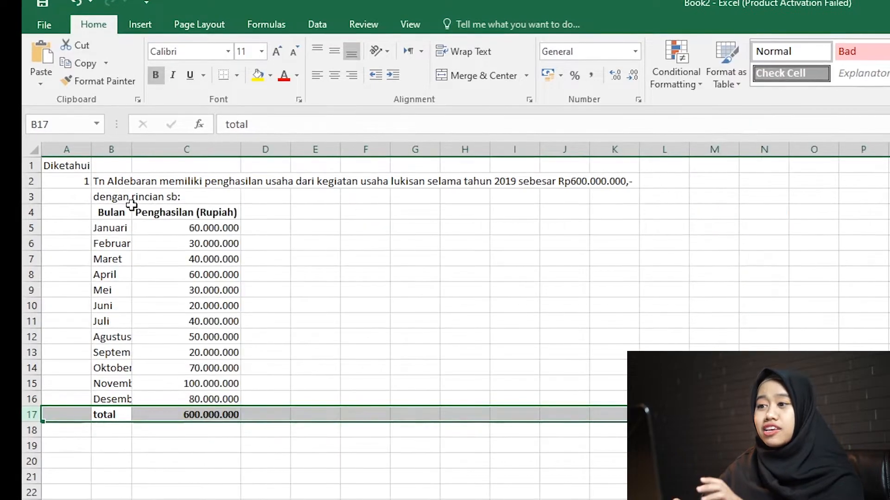
{"action": "left_click_drag", "start_coordinate": [131, 149], "coordinate": [157, 159]}
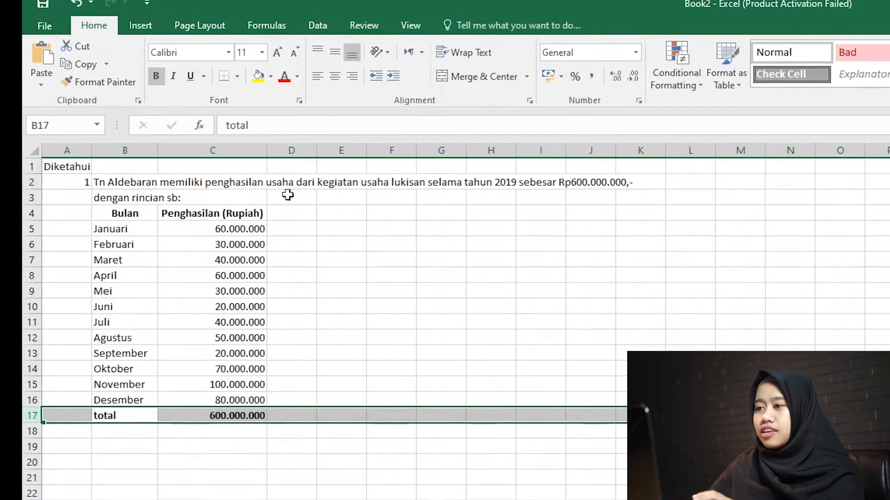
Add the column header "Tarif PP 23/2018" in D4.
{"action": "left_click", "coordinate": [296, 214]}
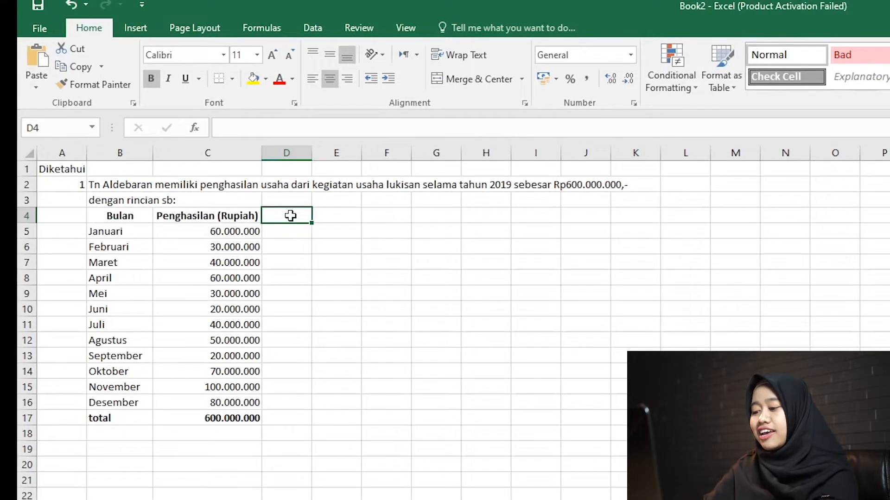
{"action": "type", "text": "Tarif PP 23/2018"}
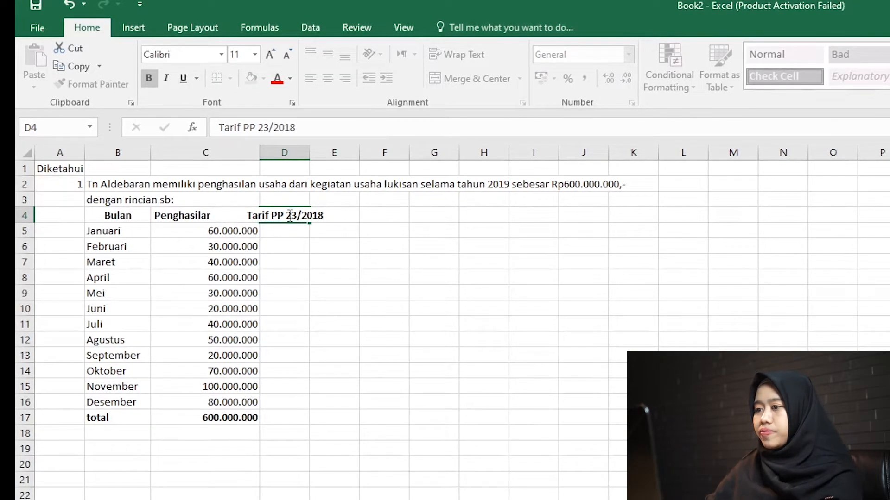
{"action": "key", "text": "Return"}
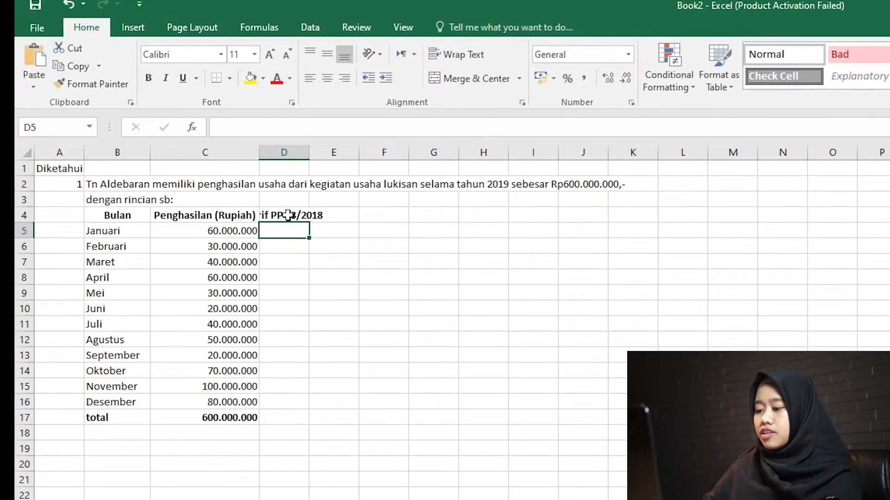
Enter the 0,5% rate for Januari in D5 and copy it down through Desember in D16.
{"action": "type", "text": "0,5"}
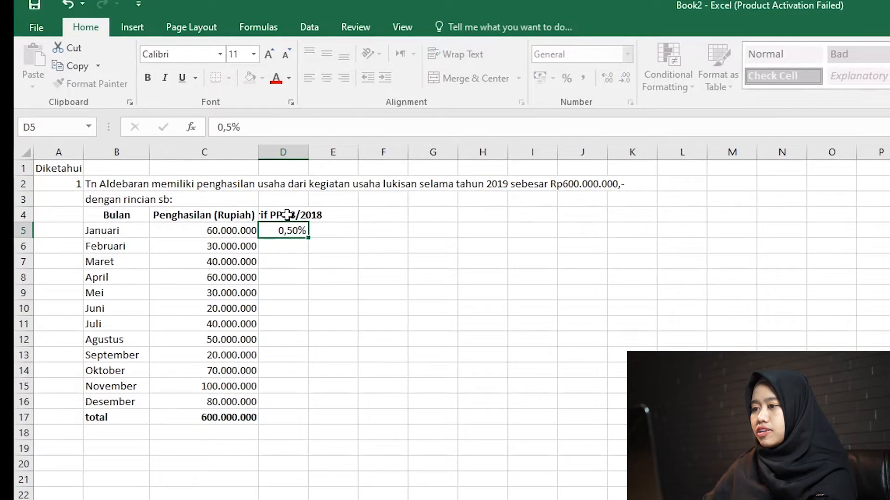
{"action": "key", "text": "Return"}
{"action": "key", "text": "ctrl+c"}
{"action": "key", "text": "Left"}
{"action": "key", "text": "ctrl+Down"}
{"action": "key", "text": "Right"}
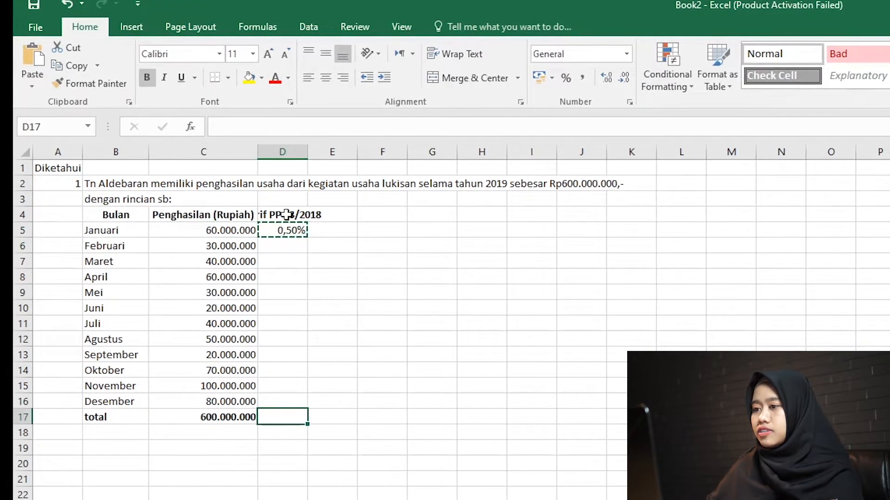
{"action": "key", "text": "Down"}
{"action": "key", "text": "ctrl+shift+Down"}
{"action": "key", "text": "Up"}
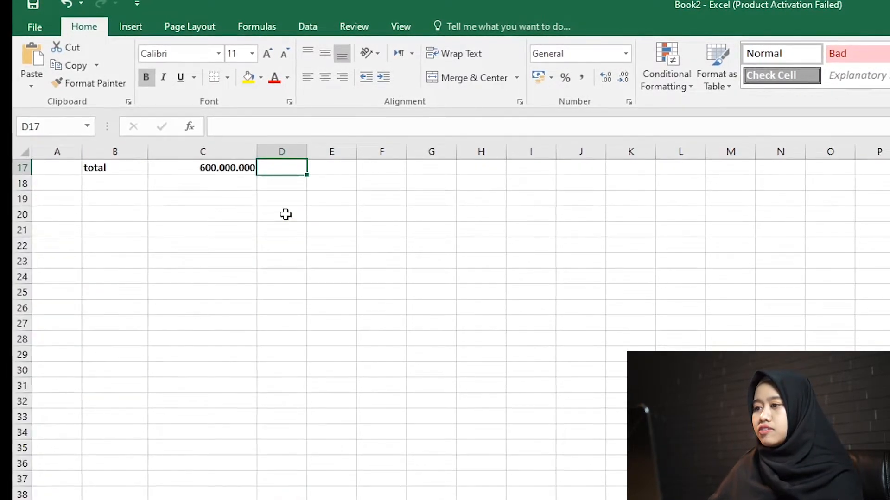
{"action": "key", "text": "ctrl+shift+Up"}
{"action": "key", "text": "ctrl+v"}
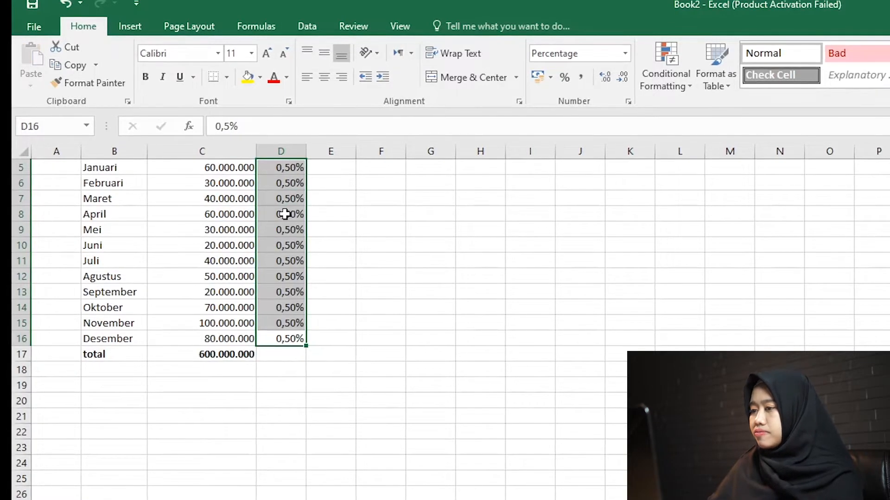
Fit column D's width to its "Tarif PP 23/2018" header.
{"action": "key", "text": "ctrl+Up"}
{"action": "key", "text": "Up"}
{"action": "key", "text": "Up"}
{"action": "key", "text": "Up"}
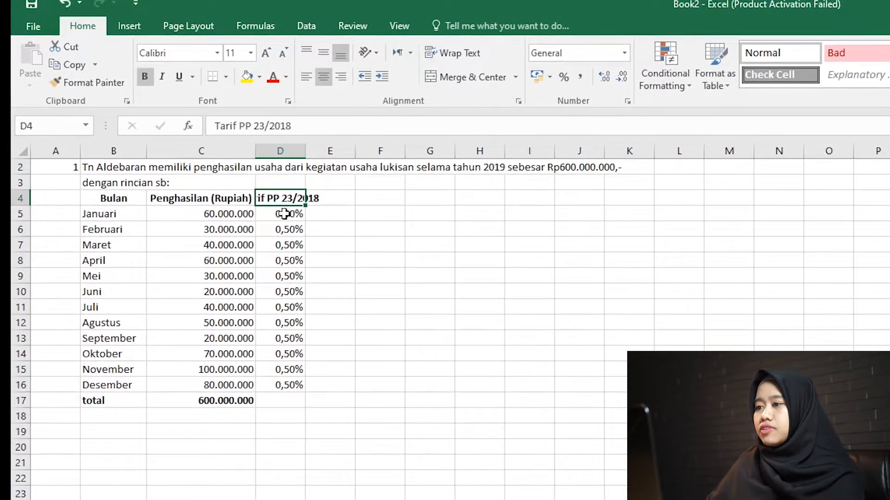
{"action": "double_click", "coordinate": [305, 151]}
Calculate Januari's tax in E5 by multiplying the rate in D5 by the income in C5.
{"action": "left_click", "coordinate": [344, 213]}
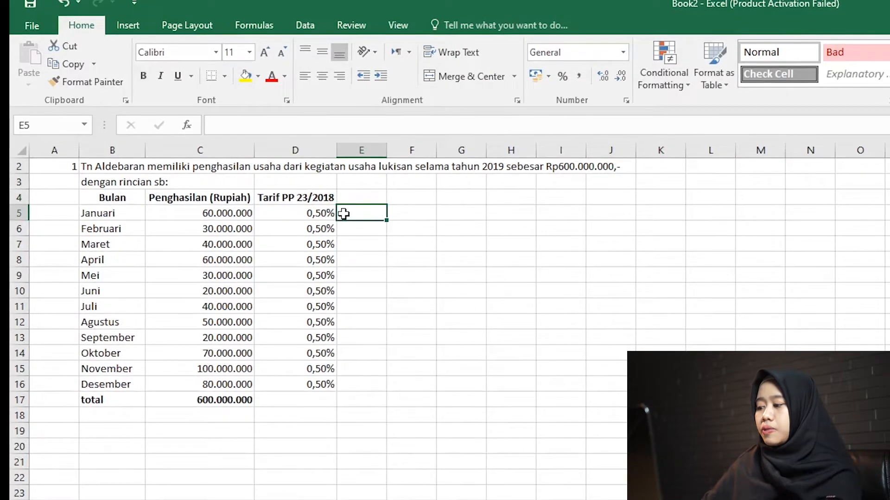
{"action": "type", "text": "="}
{"action": "key", "text": "Left"}
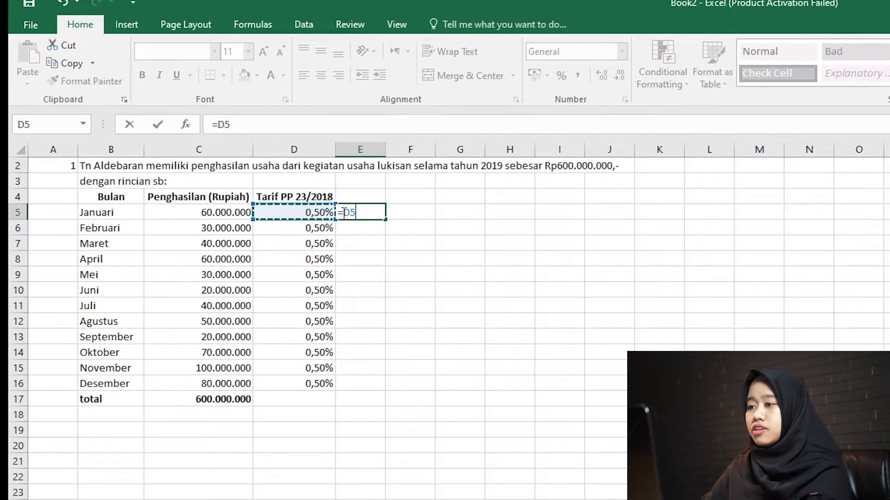
{"action": "type", "text": "&"}
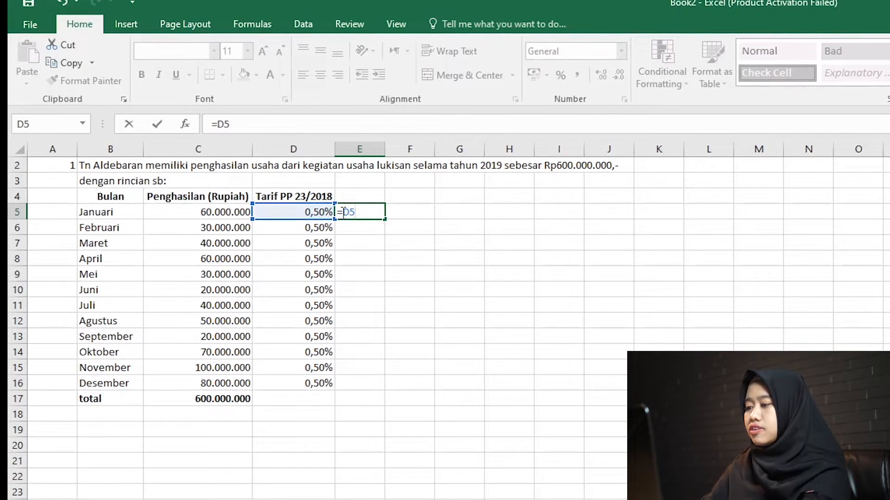
{"action": "type", "text": "*"}
{"action": "key", "text": "Left"}
{"action": "key", "text": "Left"}
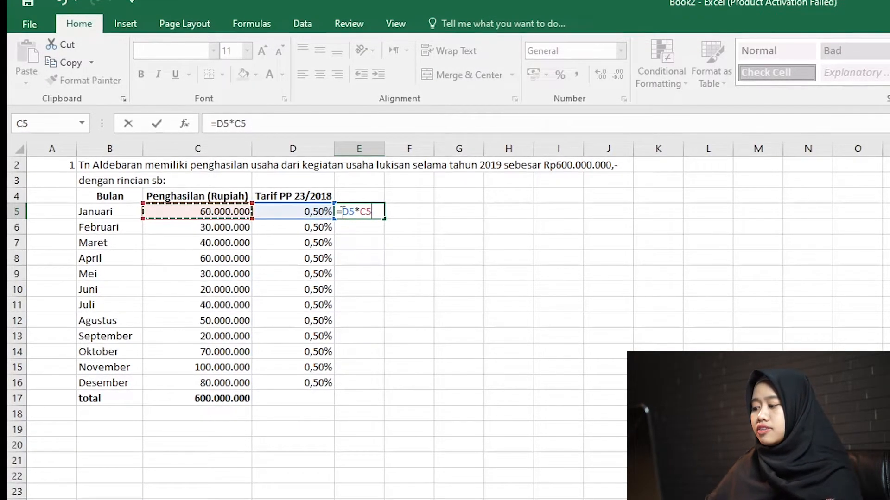
{"action": "key", "text": "Return"}
Copy the tax formula from E5 down column E through Desember in E16.
{"action": "left_click", "coordinate": [340, 211]}
{"action": "key", "text": "ctrl+c"}
{"action": "key", "text": "Left"}
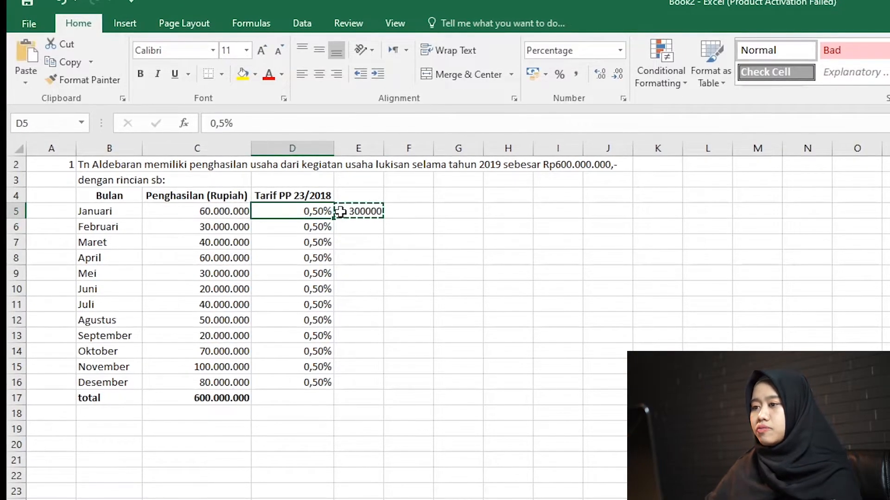
{"action": "key", "text": "Left"}
{"action": "key", "text": "ctrl+Down"}
{"action": "key", "text": "Right"}
{"action": "key", "text": "Right"}
{"action": "key", "text": "Down"}
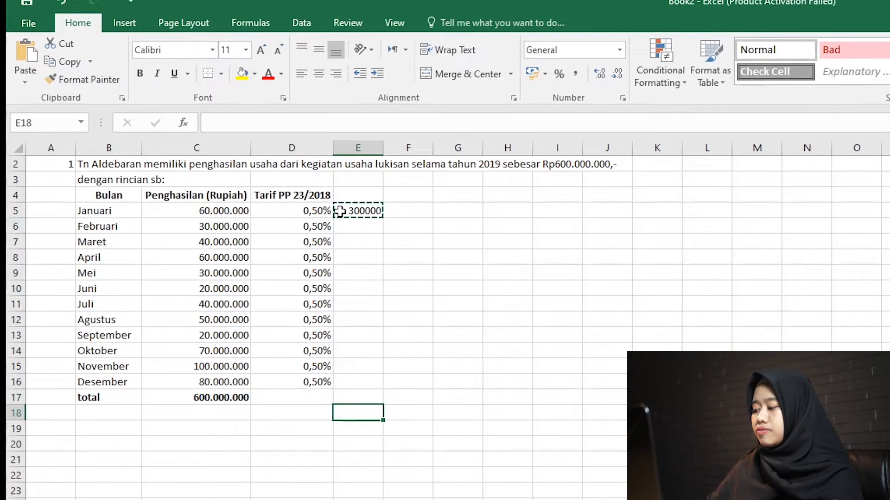
{"action": "key", "text": "Up"}
{"action": "key", "text": "Up"}
{"action": "key", "text": "ctrl+shift+Up"}
{"action": "key", "text": "ctrl+v"}
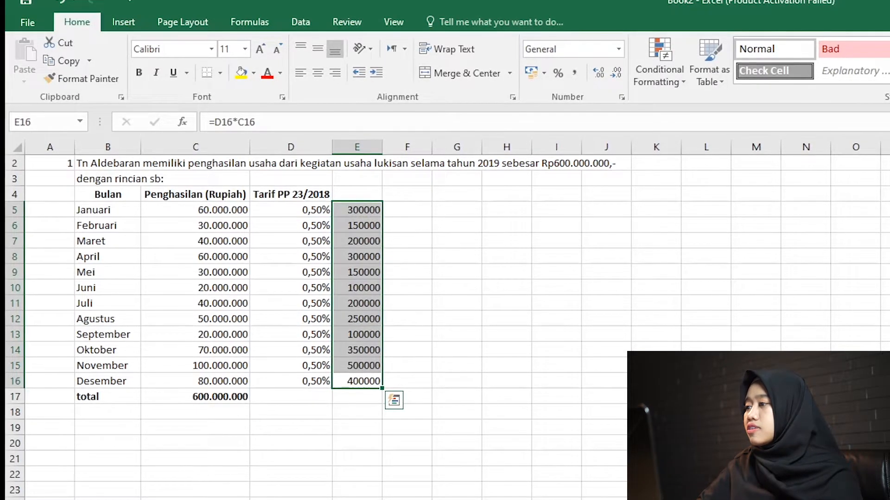
Copy the total formula from C17 to E17 and apply the thousands-separator Comma Style to column E.
{"action": "left_click", "coordinate": [214, 394]}
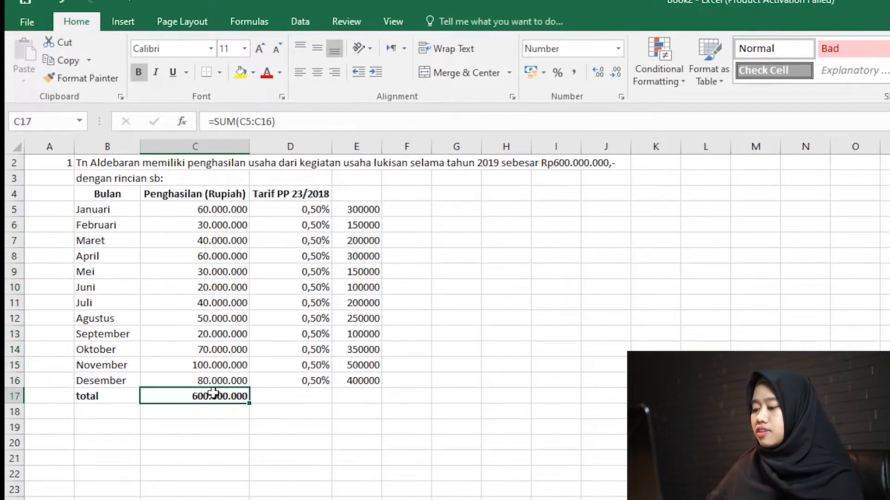
{"action": "key", "text": "ctrl+c"}
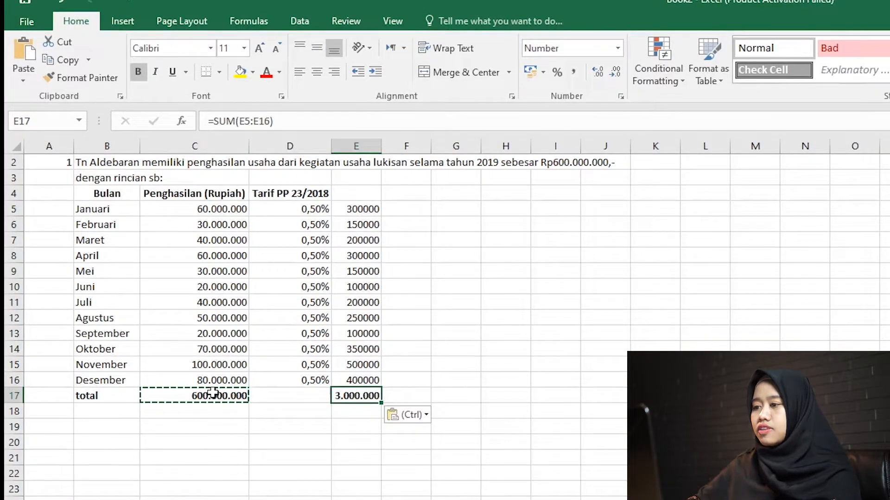
{"action": "left_click", "coordinate": [359, 146]}
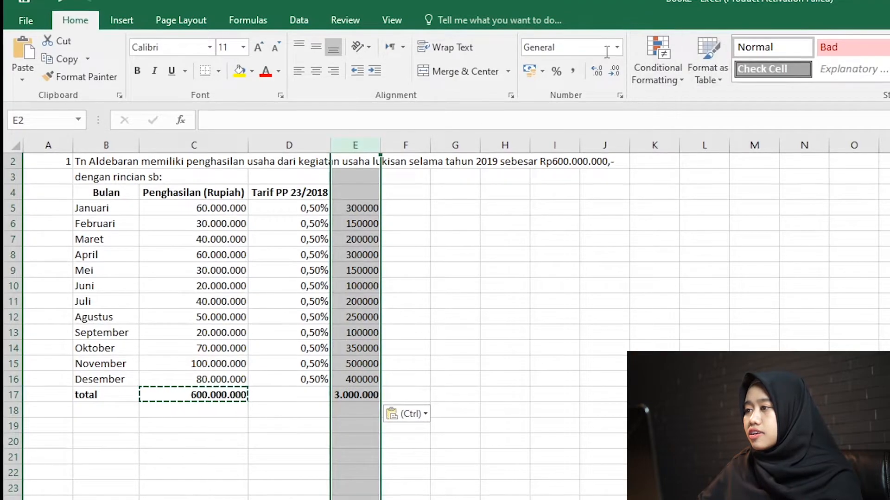
{"action": "left_click", "coordinate": [573, 71]}
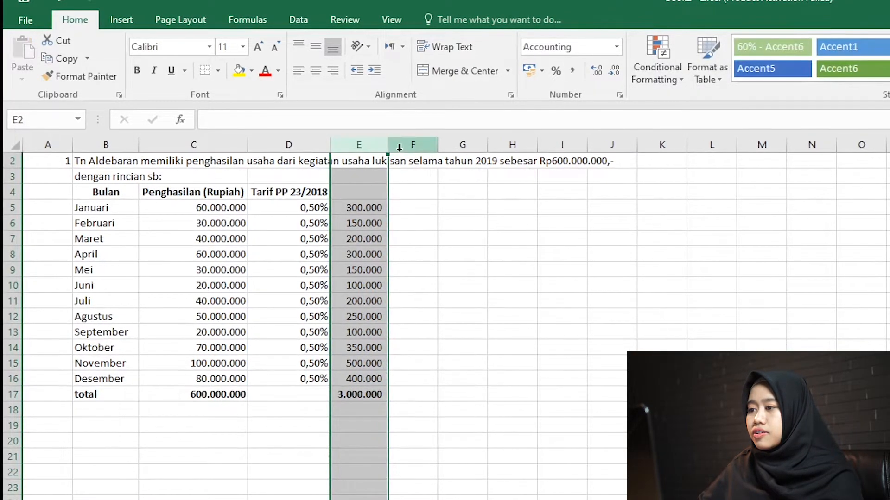
Add the column header "PPh Final" in E4.
{"action": "left_click", "coordinate": [366, 194]}
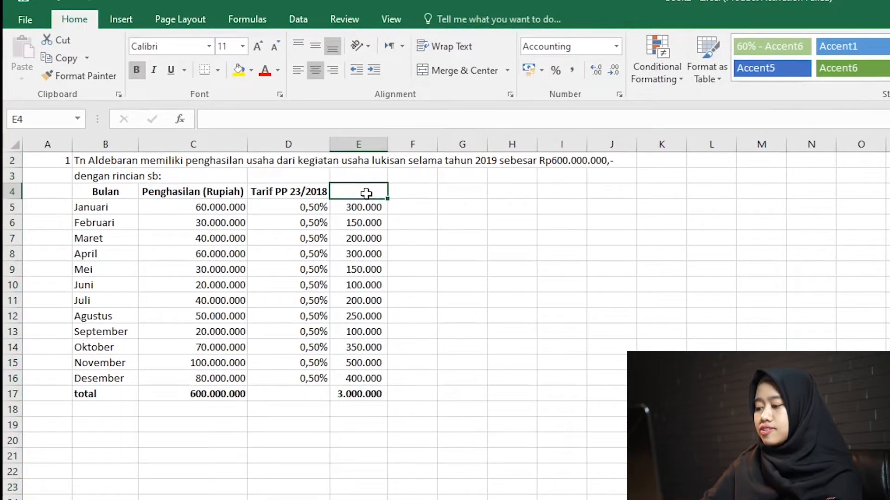
{"action": "type", "text": "PPh Final"}
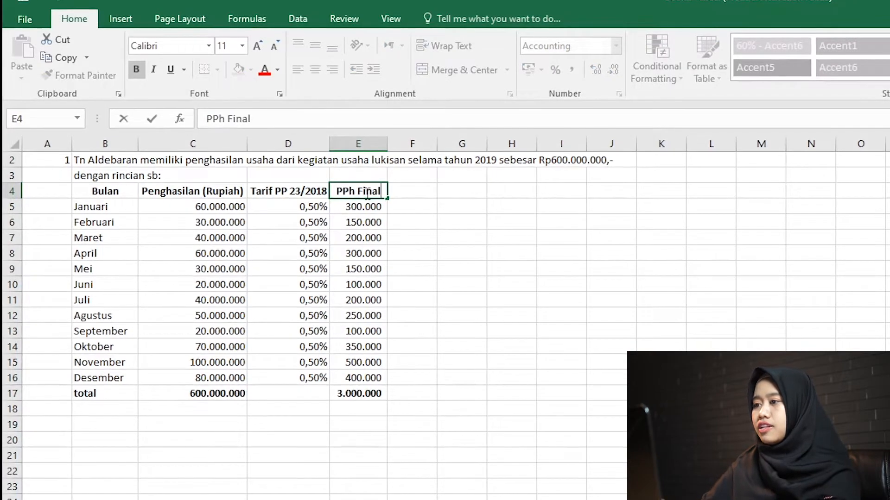
{"action": "key", "text": "Return"}
Enter in bold in B19 "jadi,PPh Finaldari kegiatan usaha lukisan", the taxpayer's name, and "yang masih harus dibayar sebesar Rp3.000.000,-".
{"action": "key", "text": "Down"}
{"action": "key", "text": "Down"}
{"action": "key", "text": "Down"}
{"action": "key", "text": "Down"}
{"action": "key", "text": "Down"}
{"action": "key", "text": "Down"}
{"action": "key", "text": "Down"}
{"action": "key", "text": "Down"}
{"action": "key", "text": "Down"}
{"action": "key", "text": "Down"}
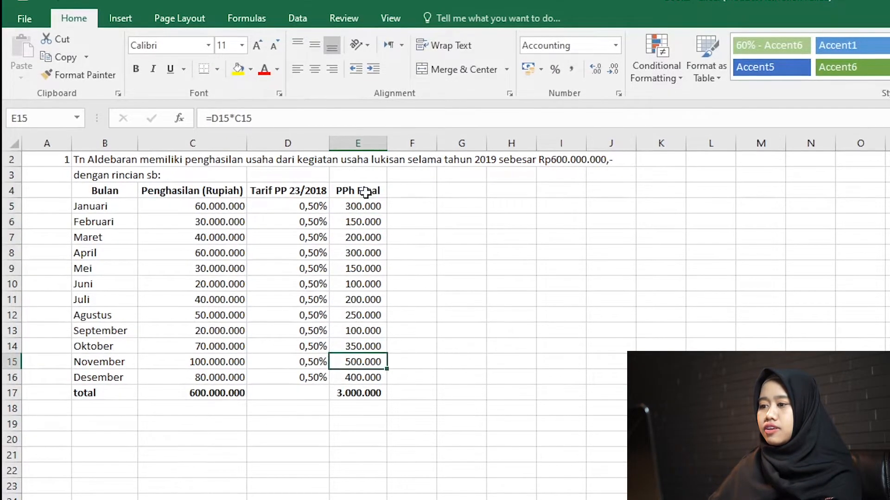
{"action": "key", "text": "Down"}
{"action": "key", "text": "Down"}
{"action": "key", "text": "Left"}
{"action": "key", "text": "Left"}
{"action": "key", "text": "Left"}
{"action": "key", "text": "Down"}
{"action": "key", "text": "Down"}
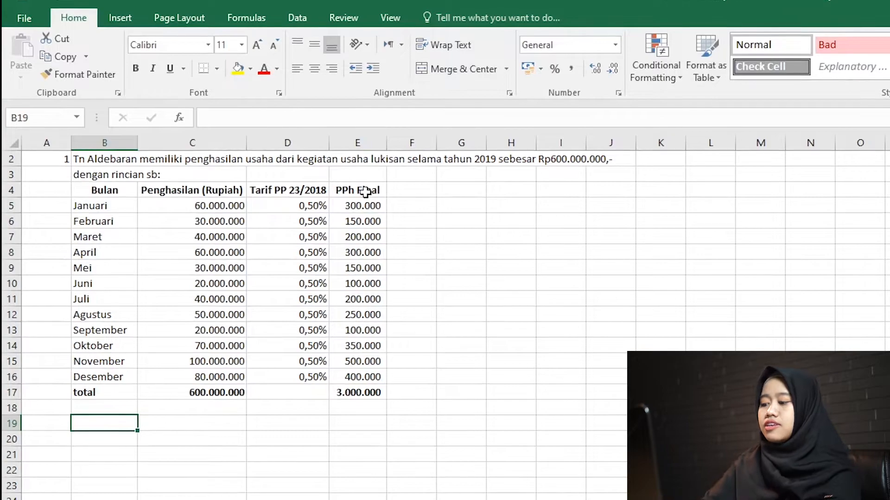
{"action": "type", "text": "jadi,P"}
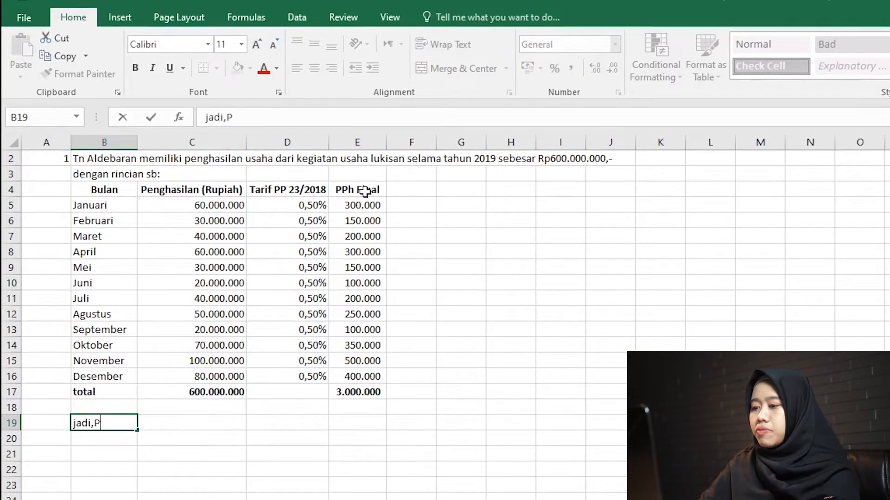
{"action": "type", "text": "Ph Finald"}
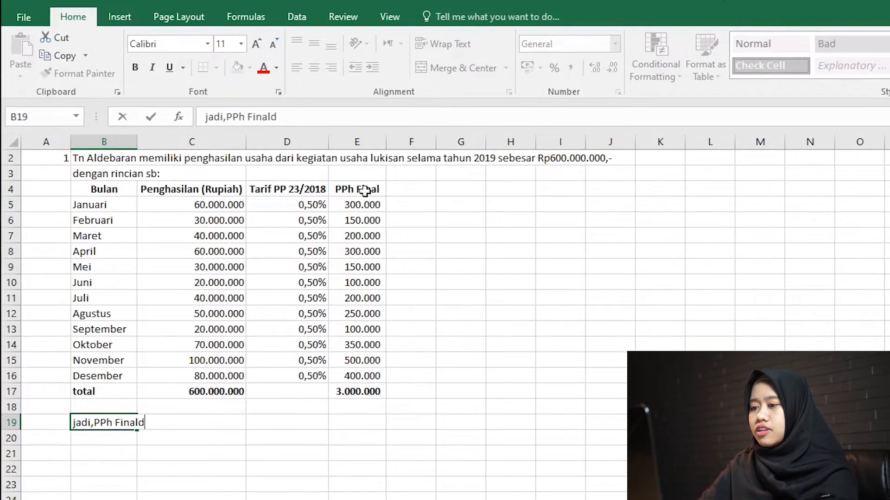
{"action": "type", "text": "ari keg"}
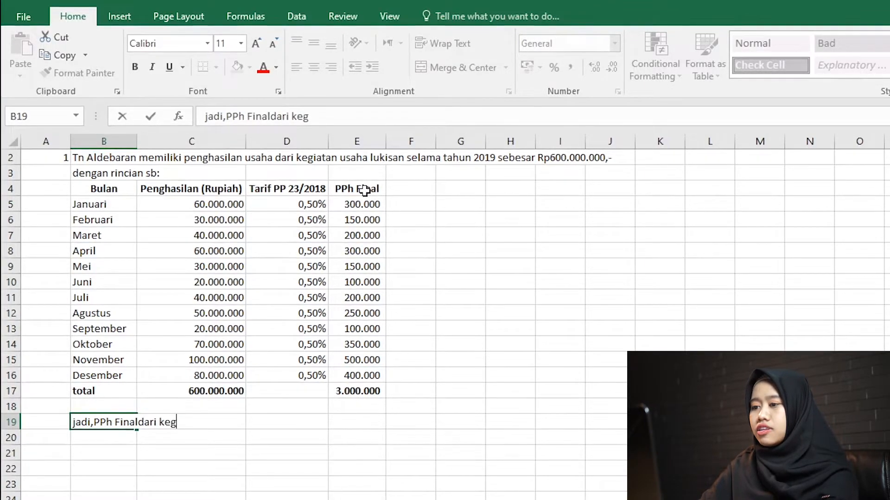
{"action": "type", "text": "iatan s"}
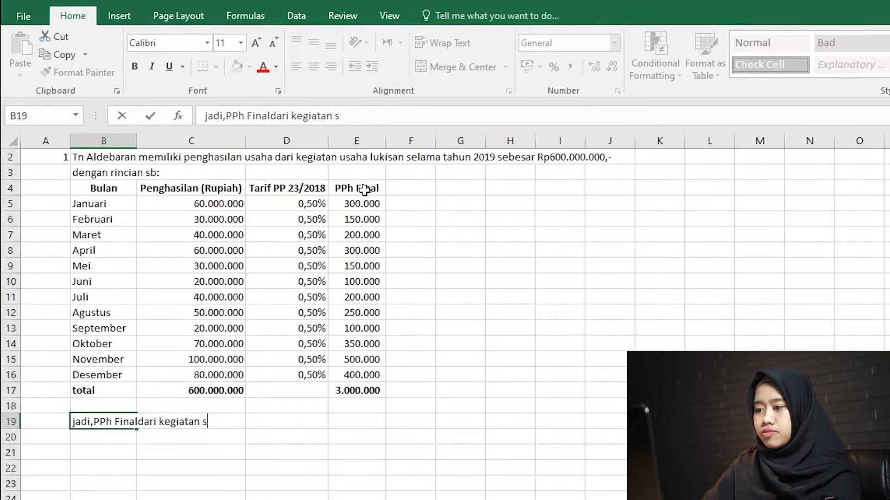
{"action": "type", "text": "uaha lukisan tu"}
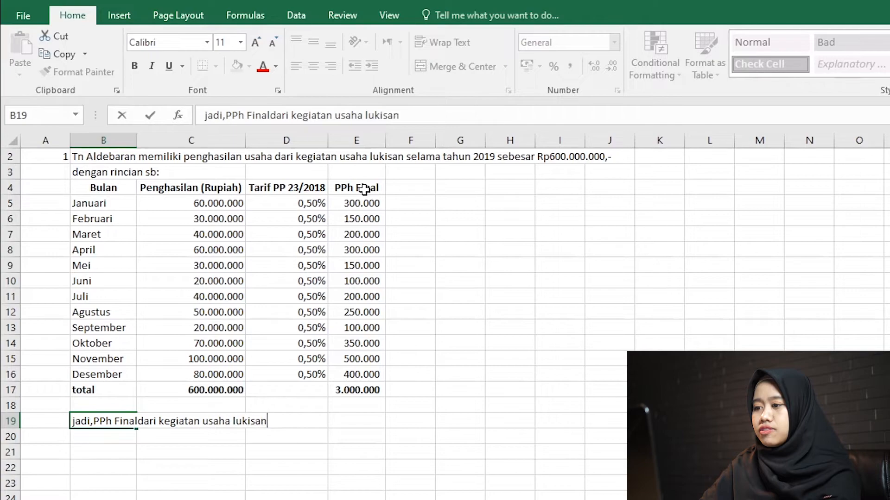
{"action": "key", "text": "BackSpace"}
{"action": "key", "text": "BackSpace"}
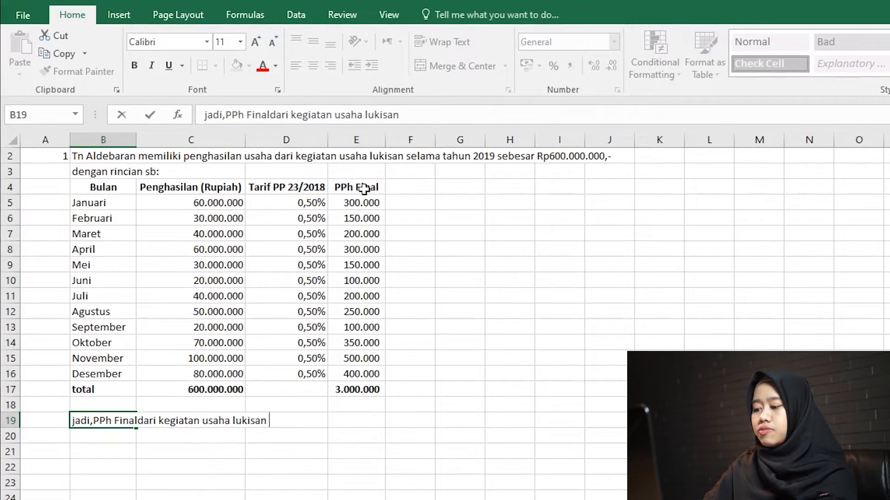
{"action": "type", "text": "Tn Aldeb"}
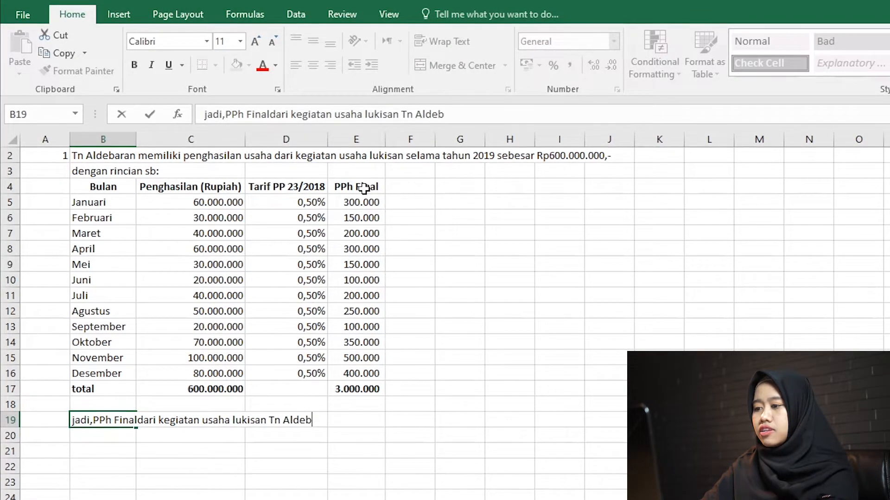
{"action": "type", "text": "aran yang mas"}
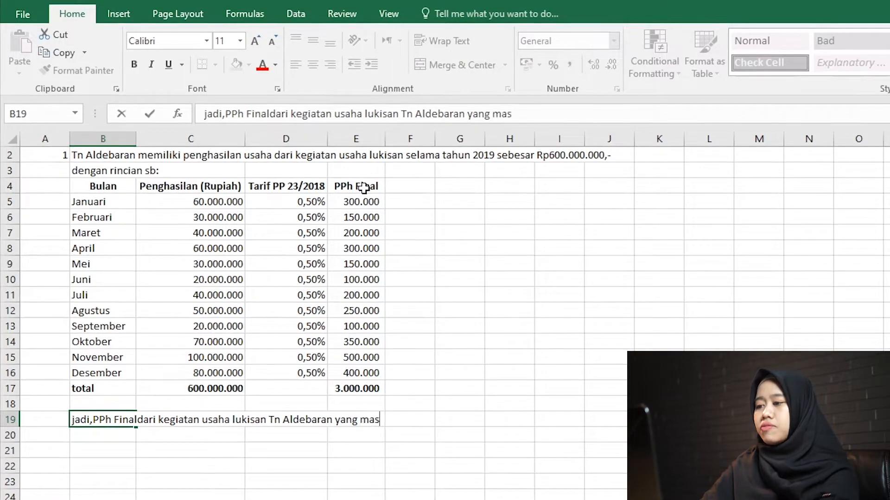
{"action": "type", "text": "ih harus dibayar "}
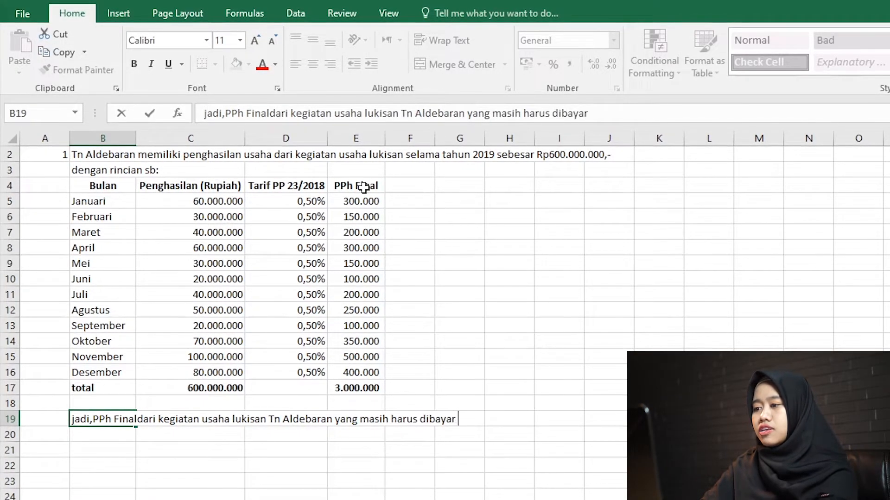
{"action": "type", "text": "sebesar Rp3."}
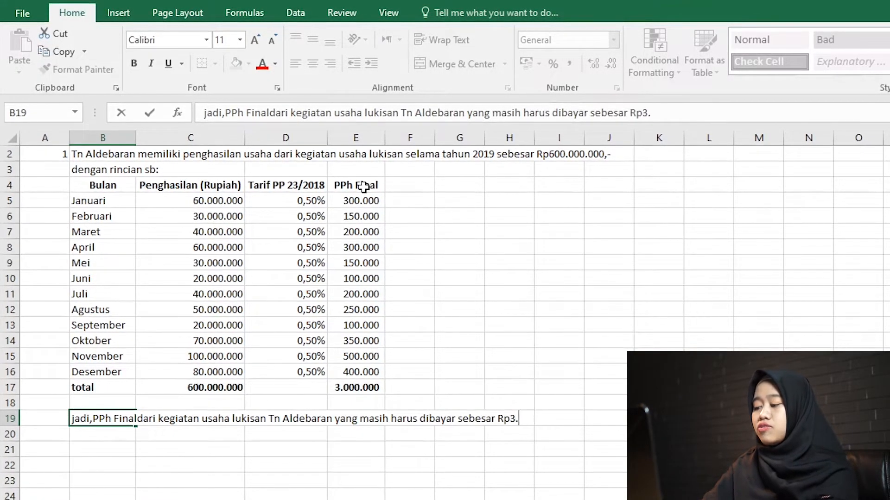
{"action": "type", "text": "000.000,-"}
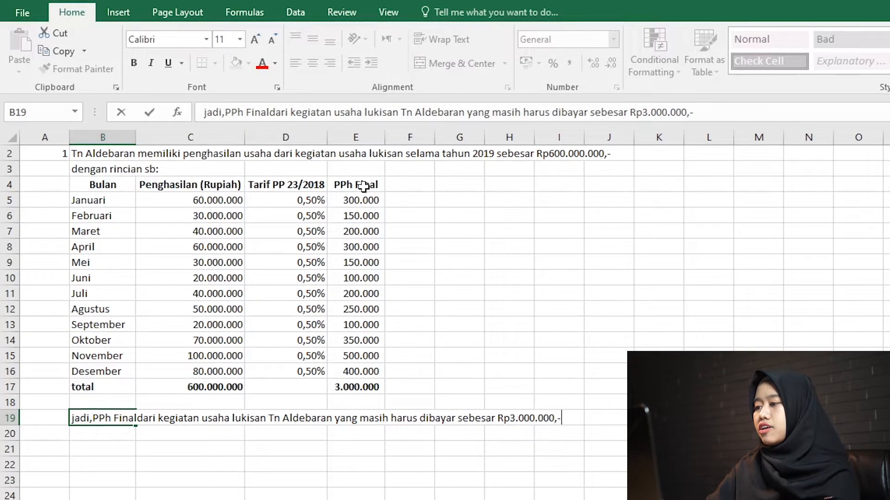
{"action": "key", "text": "Return"}
{"action": "key", "text": "Up"}
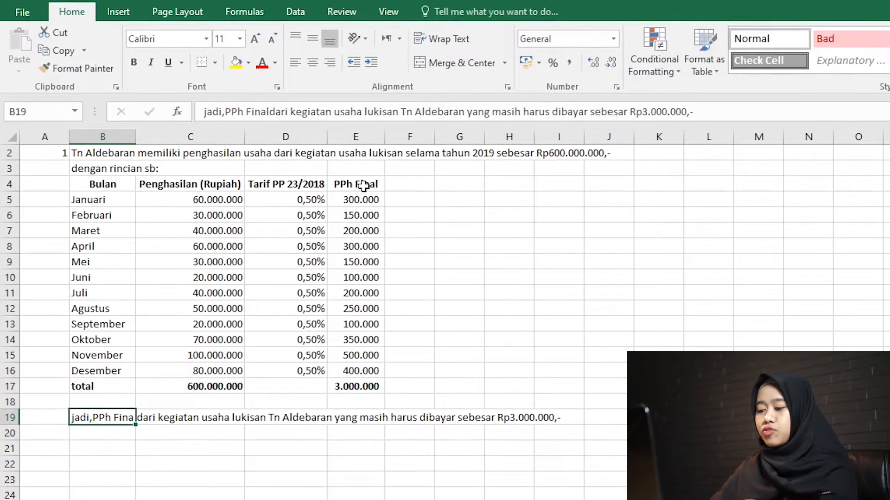
{"action": "key", "text": "ctrl+b"}
Enter the item number 2 in A22 for the second income case.
{"action": "key", "text": "Down"}
{"action": "key", "text": "Down"}
{"action": "key", "text": "Down"}
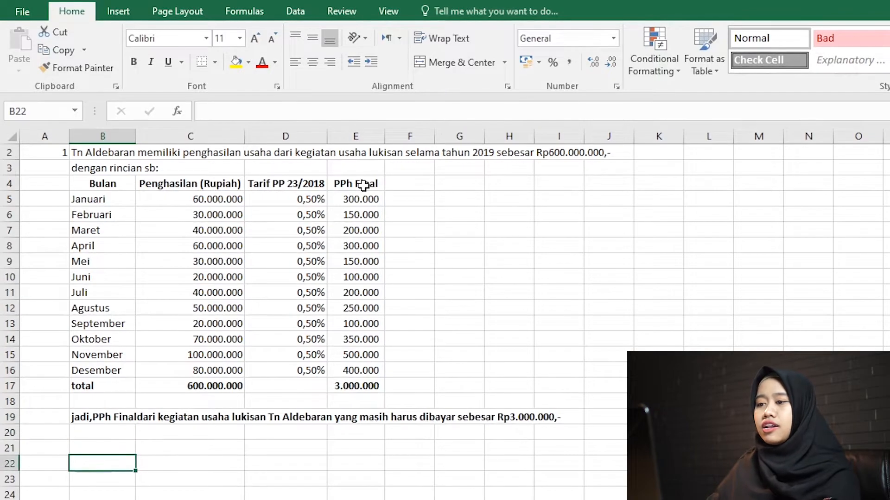
{"action": "key", "text": "Left"}
{"action": "type", "text": "2"}
Enter in B22 "Penghasilan dari Istri", the taxpayer's name, his wife's name in parentheses, and "berprofesi sebagai Pemain film layar lebar".
{"action": "key", "text": "Right"}
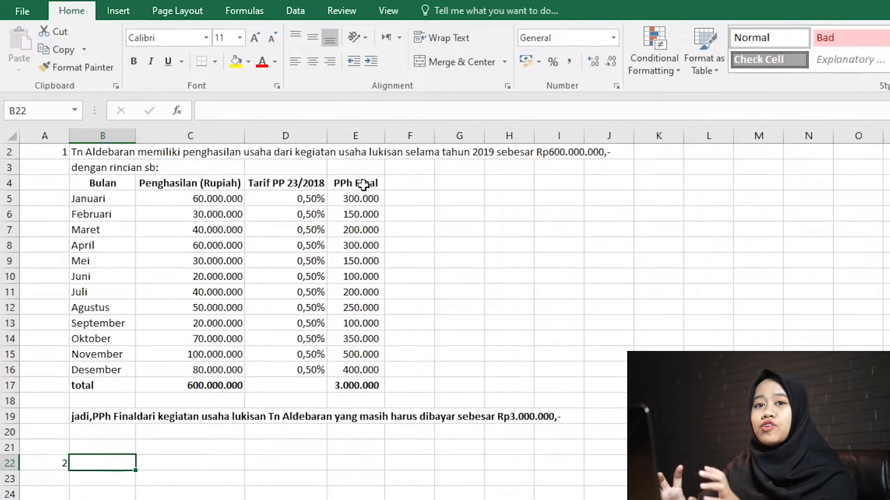
{"action": "type", "text": "Penga"}
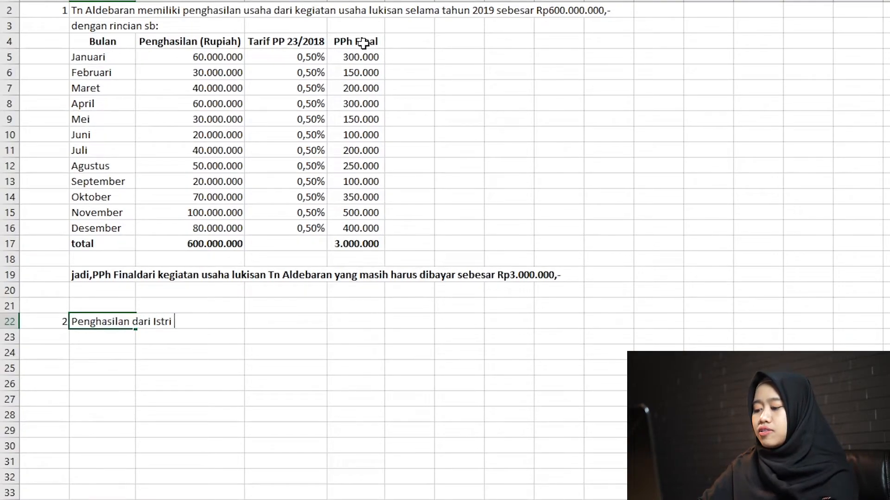
{"action": "type", "text": "aran "}
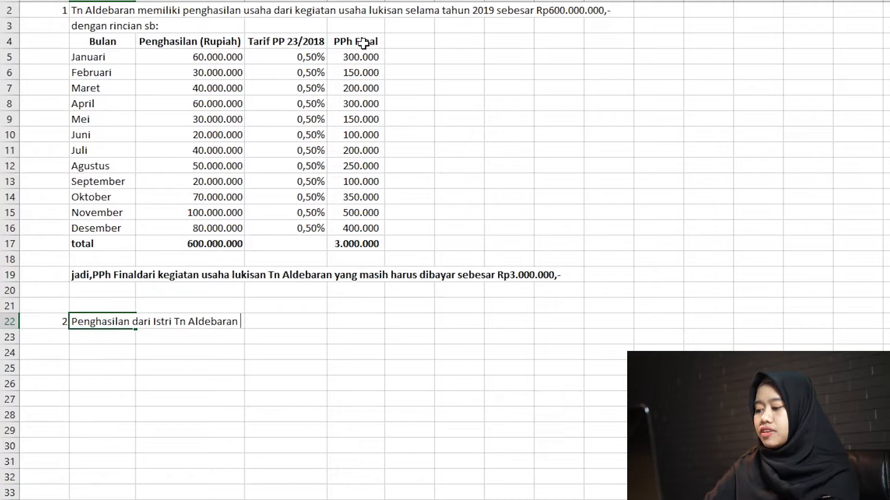
{"action": "type", "text": "(Ibu An"}
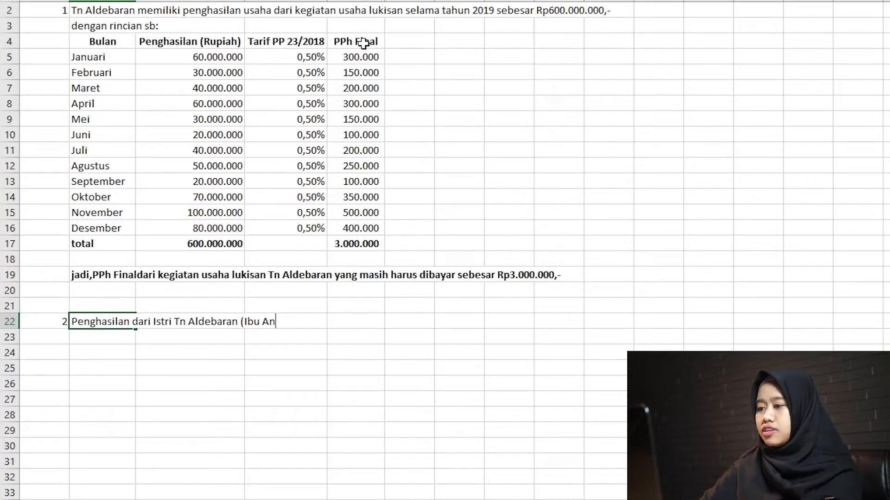
{"action": "type", "text": "din"}
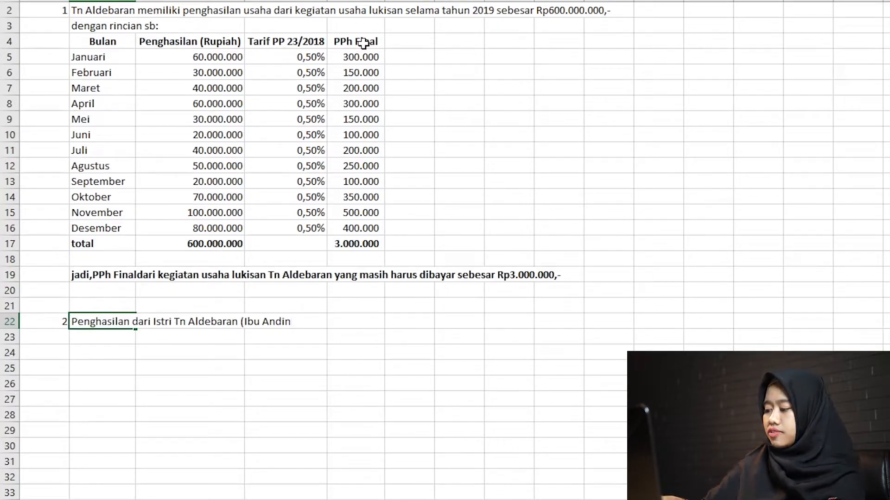
{"action": "type", "text": ") berprofe"}
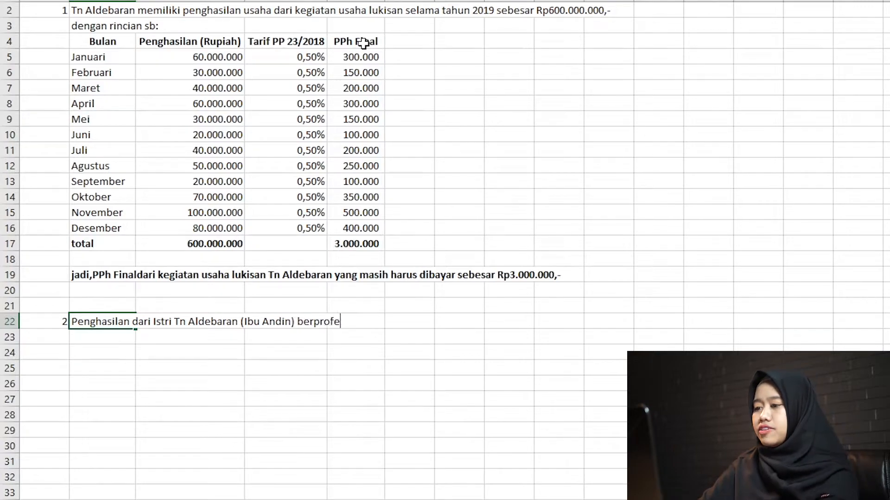
{"action": "type", "text": "sisebagai "}
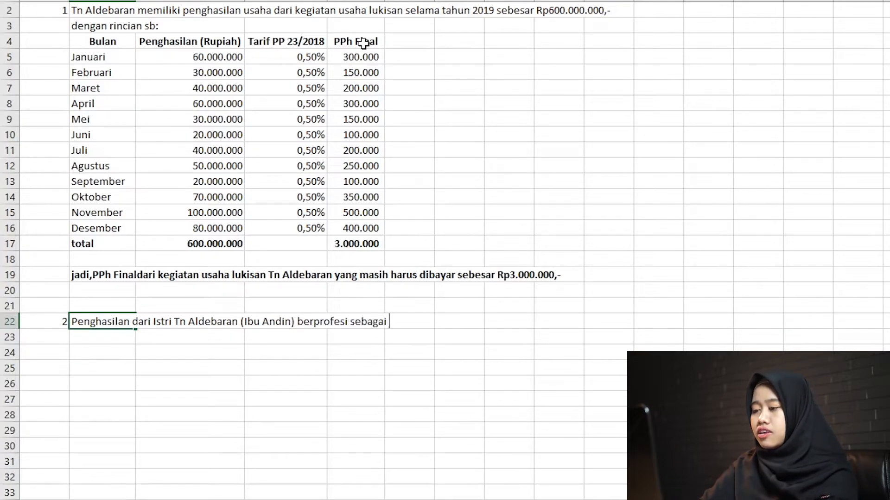
{"action": "type", "text": "Pemain film l"}
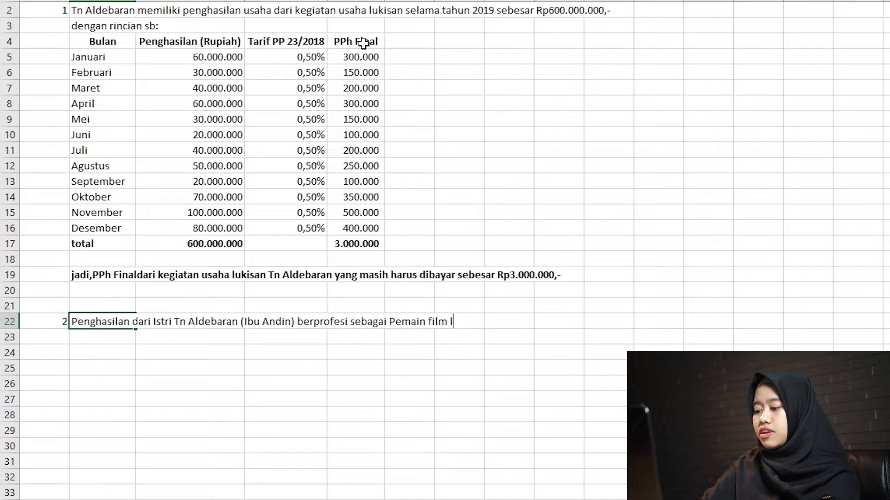
{"action": "type", "text": "ayar lebar"}
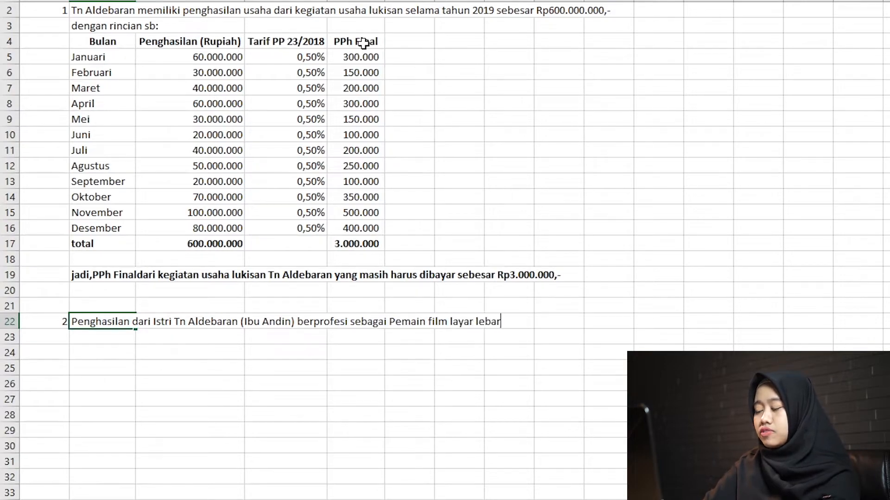
{"action": "key", "text": "Return"}
Enter the line "dengan rincian penghasilan sbb:" in B23.
{"action": "type", "text": "dengan r"}
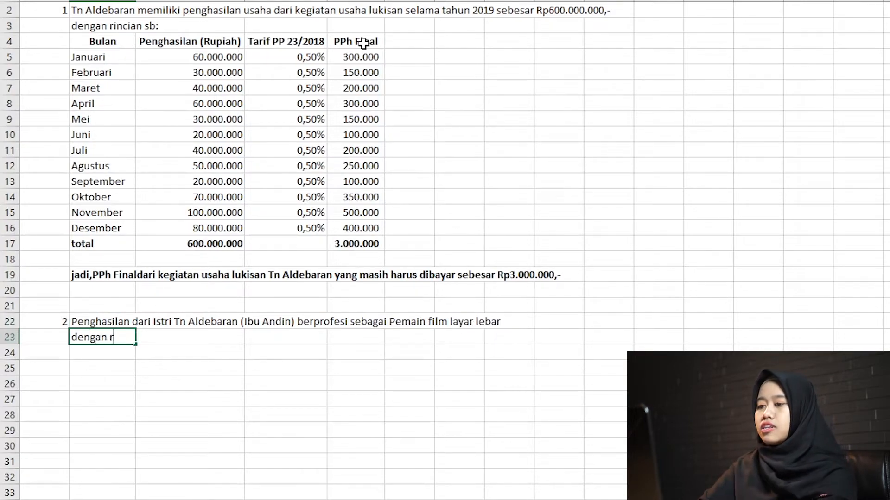
{"action": "type", "text": "incian penghasilan sbb:"}
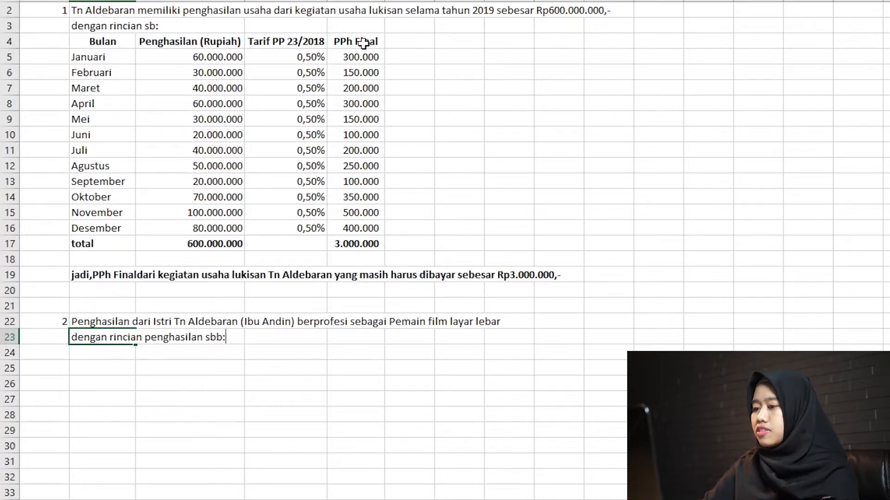
{"action": "key", "text": "Return"}
Copy the wife's income table from slide 3 in PowerPoint and paste it into the Excel sheet at B24, matching the sheet's formatting.
{"action": "key", "text": "alt+Tab"}
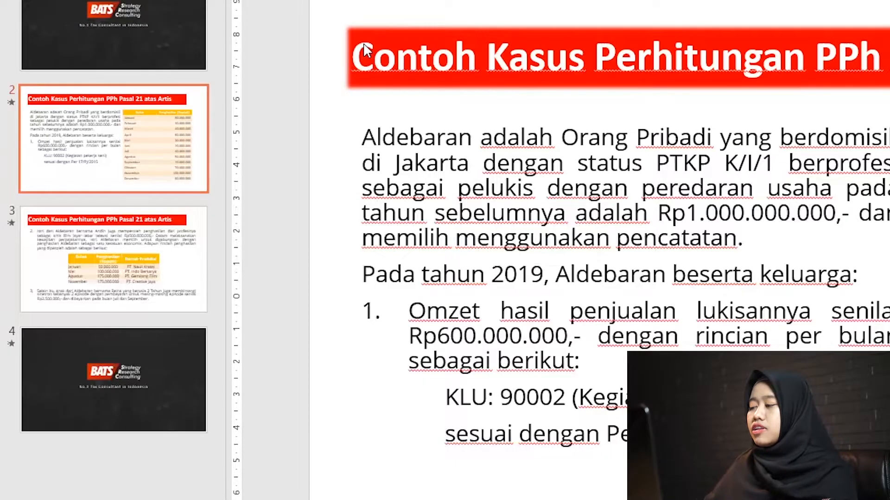
{"action": "left_click", "coordinate": [96, 257]}
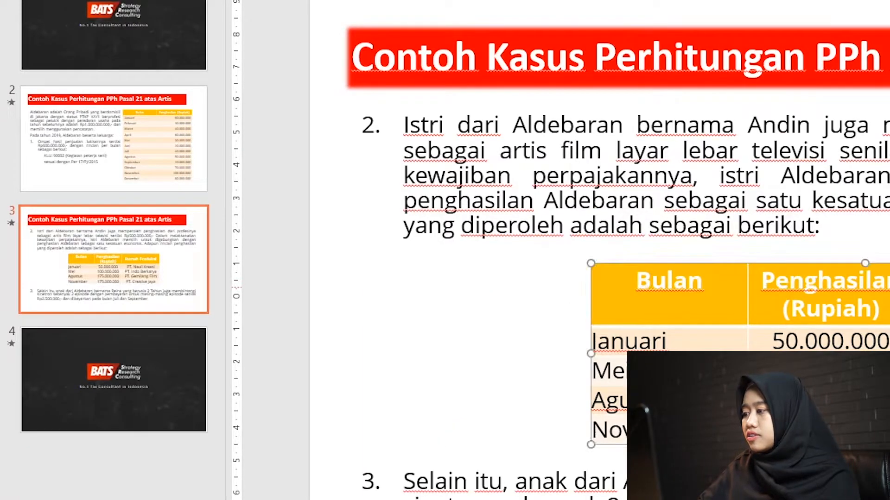
{"action": "left_click", "coordinate": [645, 288]}
{"action": "key", "text": "alt+Tab"}
{"action": "left_click", "coordinate": [102, 353]}
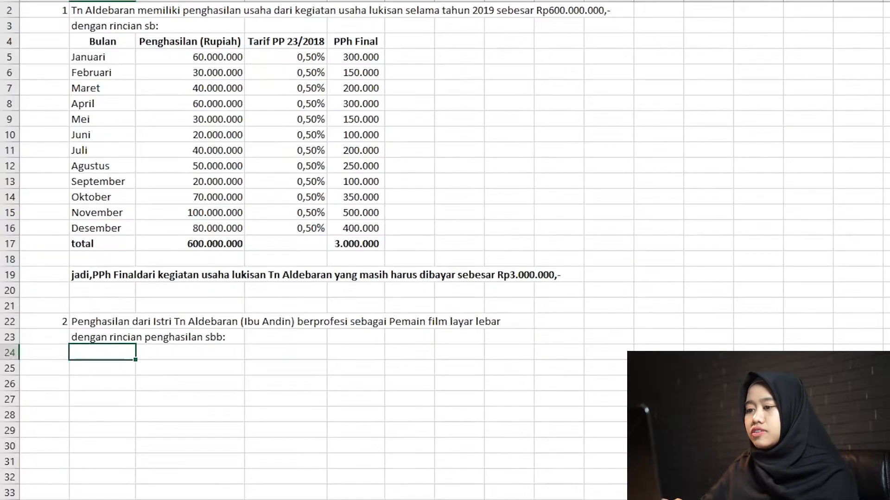
{"action": "key", "text": "ctrl+v"}
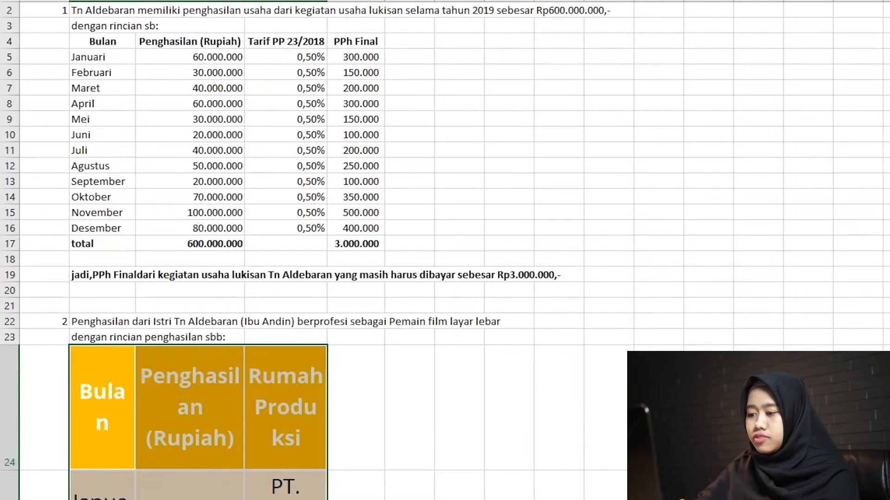
{"action": "type", "text": "Bulan\tPenghasilan (Rupiah)\tRumah Produksi Januari\t50.000.000\tPT. Nauli Kreasi Mei\t100.000.000\tPT. Indo Berkarya Agustus\t175.000.000\tPT. Gemilang Film November\t175.000.000\tPT. Creative Jaya"}
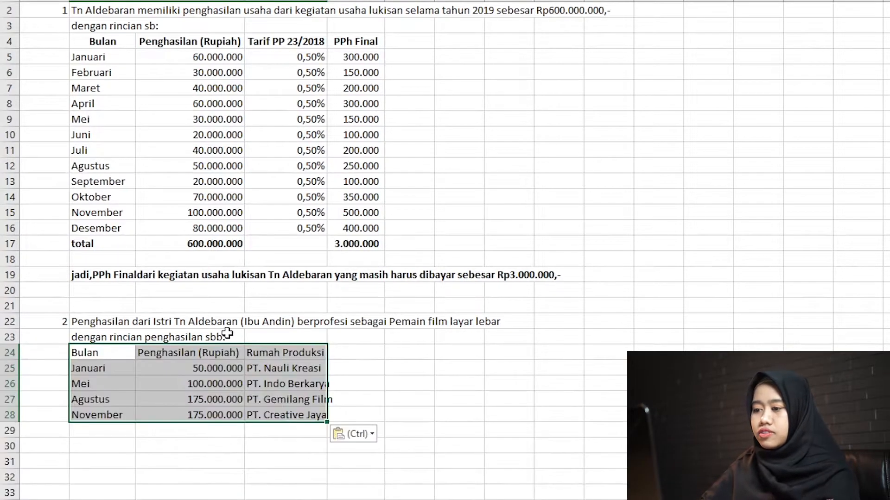
Make the pasted table's header row 24 bold.
{"action": "left_click", "coordinate": [237, 357]}
{"action": "key", "text": "shift+space"}
{"action": "key", "text": "ctrl+b"}
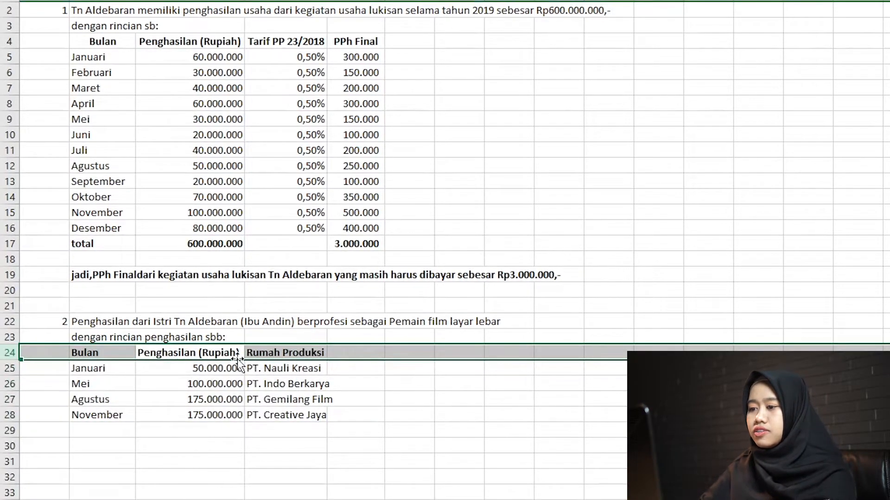
Sum the wife's income C25:C28 in C29 and make the result bold.
{"action": "scroll", "coordinate": [204, 403], "scroll_direction": "down", "scroll_amount": 2}
{"action": "scroll", "coordinate": [206, 358], "scroll_direction": "down", "scroll_amount": 1}
{"action": "left_click", "coordinate": [206, 338]}
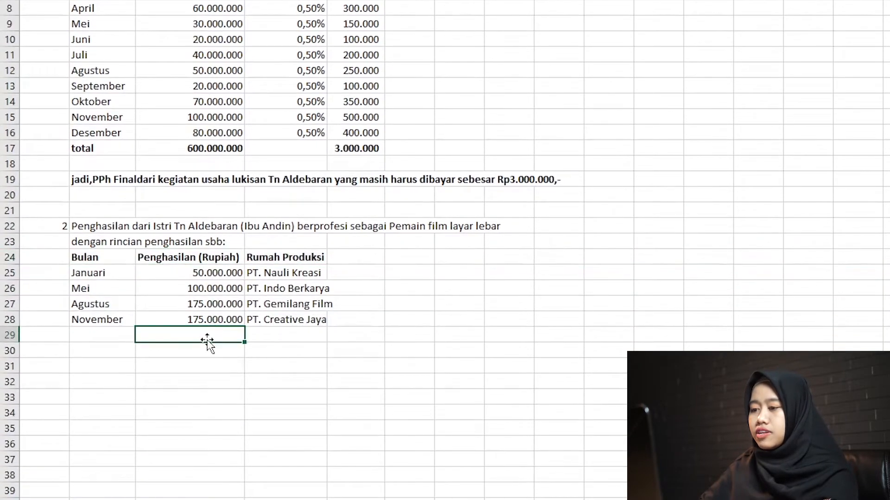
{"action": "key", "text": "alt+equal"}
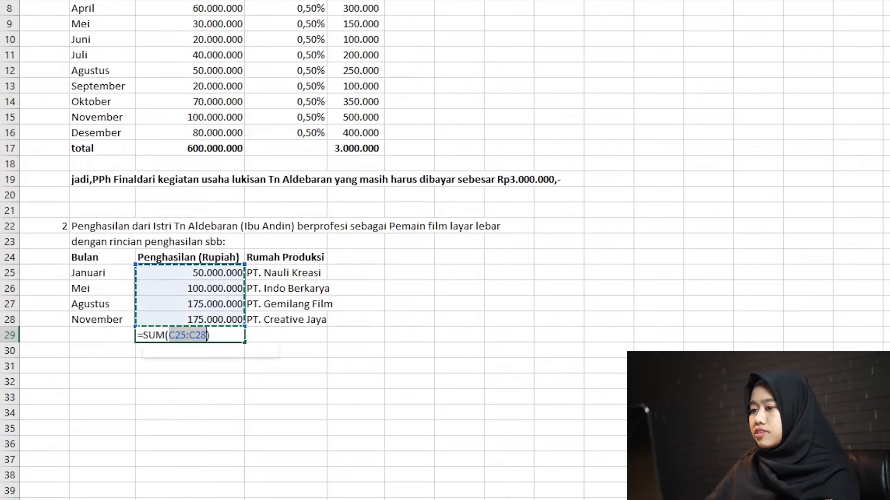
{"action": "key", "text": "Return"}
{"action": "key", "text": "Up"}
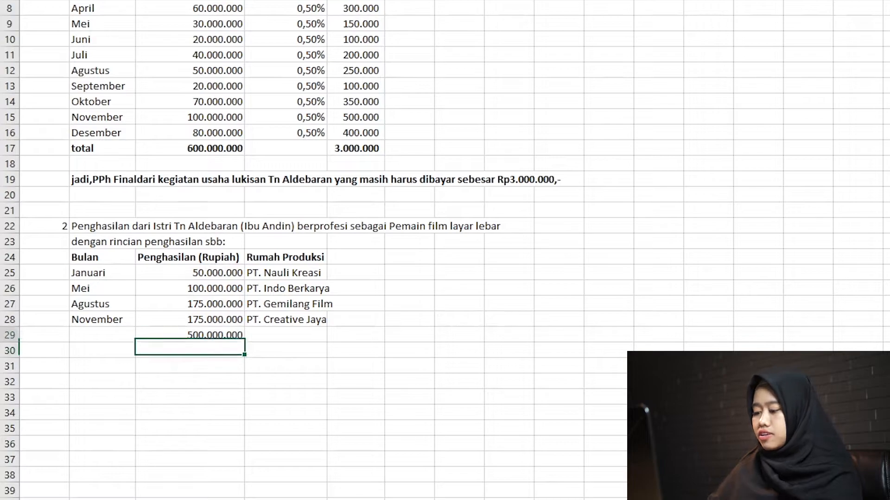
{"action": "key", "text": "ctrl+b"}
Enter the label "total" in B29 and make it bold.
{"action": "key", "text": "Left"}
{"action": "type", "text": "tot"}
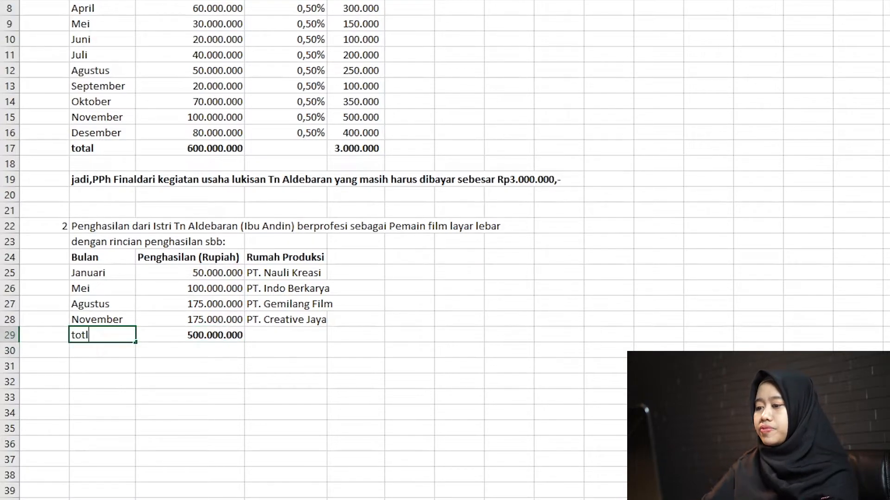
{"action": "type", "text": "al"}
{"action": "key", "text": "Return"}
{"action": "key", "text": "Up"}
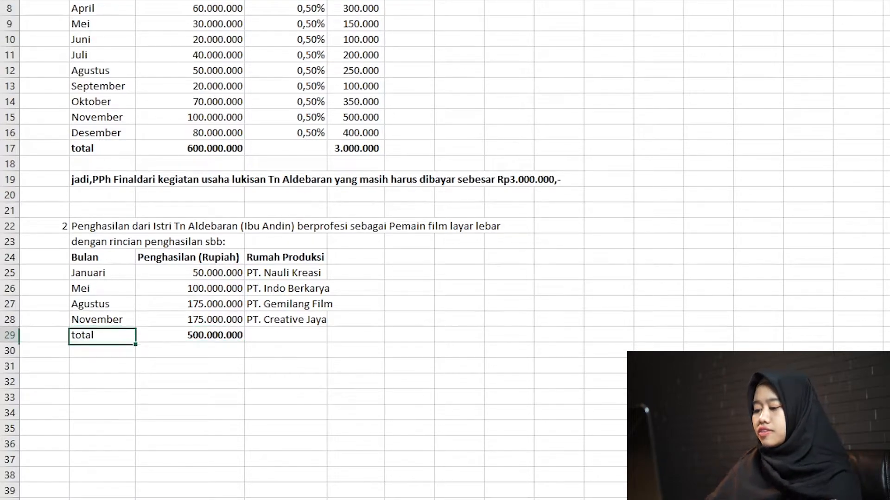
{"action": "key", "text": "ctrl+b"}
Enter the label "DPP" in B31 below the wife's income table.
{"action": "key", "text": "Down"}
{"action": "key", "text": "Down"}
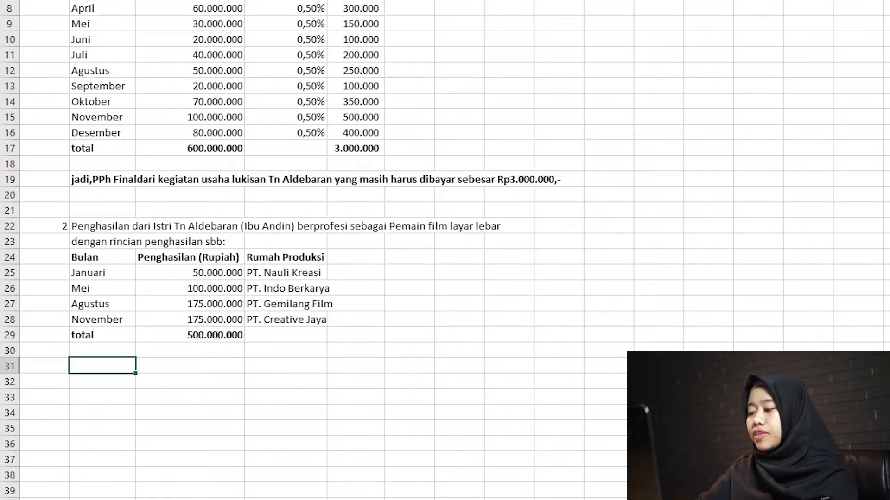
{"action": "type", "text": "50"}
{"action": "key", "text": "BackSpace"}
{"action": "key", "text": "BackSpace"}
{"action": "type", "text": "DPP"}
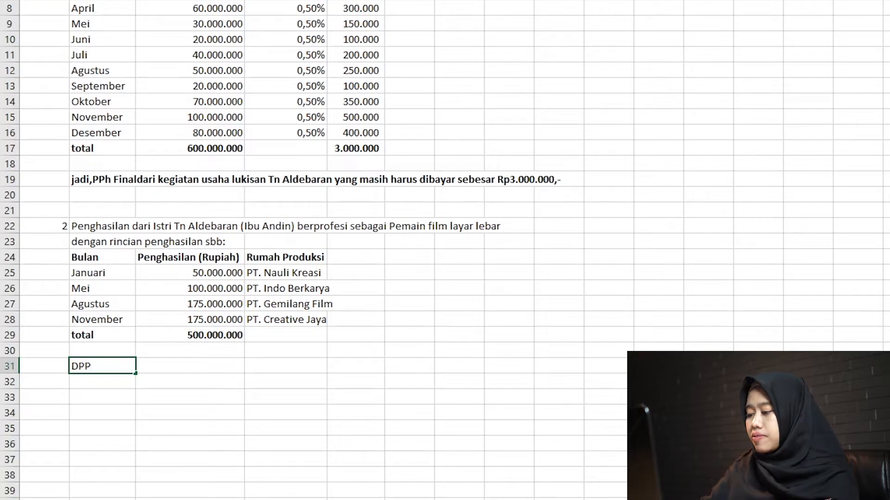
{"action": "key", "text": "Return"}
Enter the rate 50% in B32 and the multiplication sign "x" in C32.
{"action": "type", "text": "50%"}
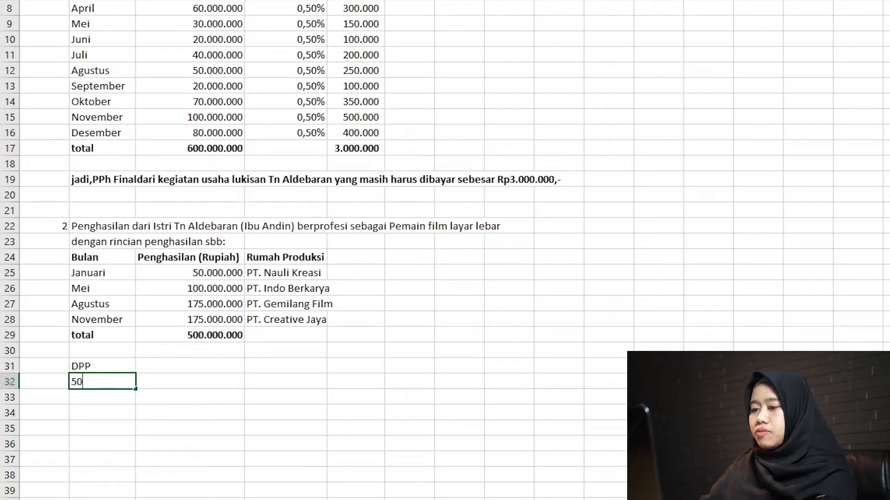
{"action": "key", "text": "Return"}
{"action": "key", "text": "Right"}
{"action": "key", "text": "Up"}
{"action": "type", "text": "x"}
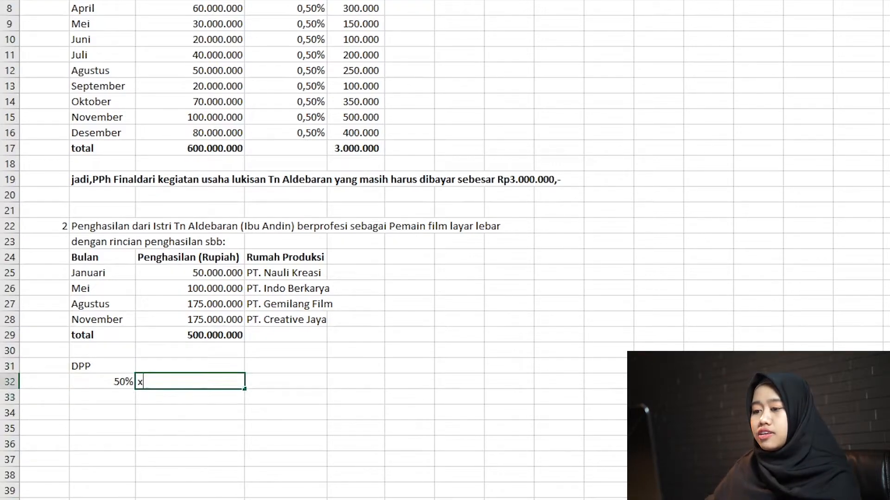
Link D32 to the wife's total income in C29.
{"action": "key", "text": "Right"}
{"action": "type", "text": "="}
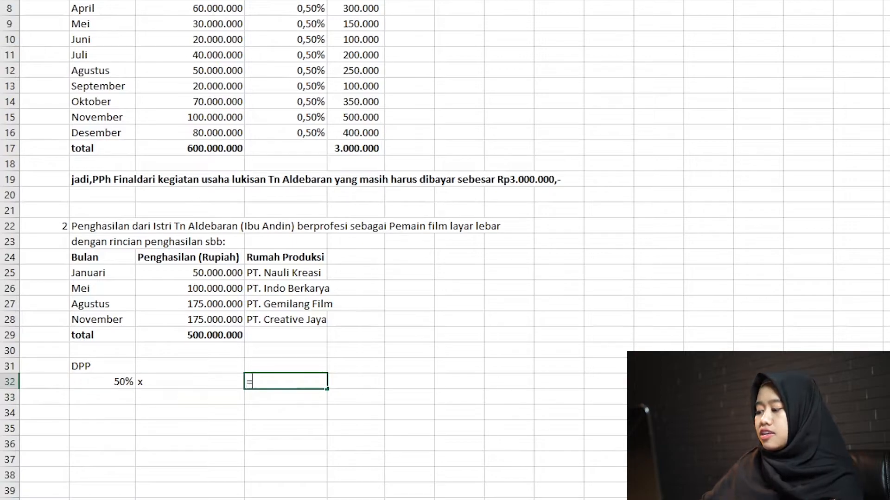
{"action": "key", "text": "Left"}
{"action": "key", "text": "Up"}
{"action": "key", "text": "Up"}
Calculate the DPP in E32 by multiplying the 50% rate in B32 by the total income in D32.
{"action": "key", "text": "Up"}
{"action": "key", "text": "Return"}
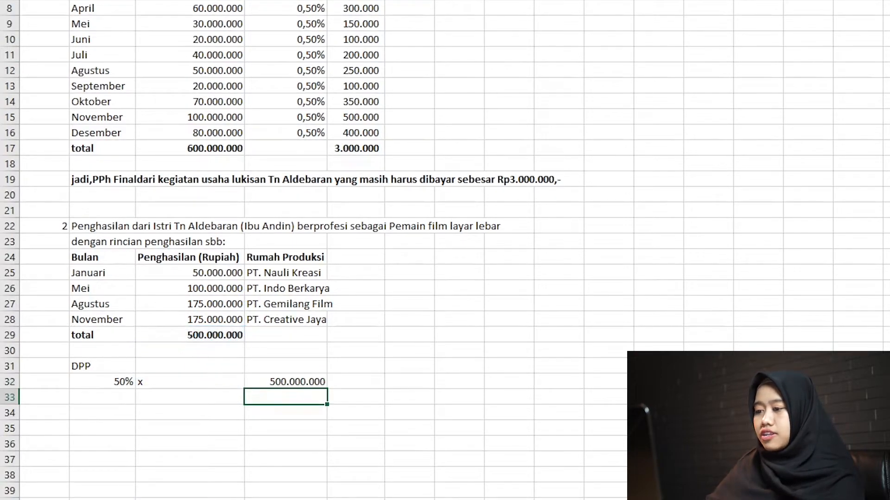
{"action": "key", "text": "Right"}
{"action": "key", "text": "Up"}
{"action": "type", "text": "="}
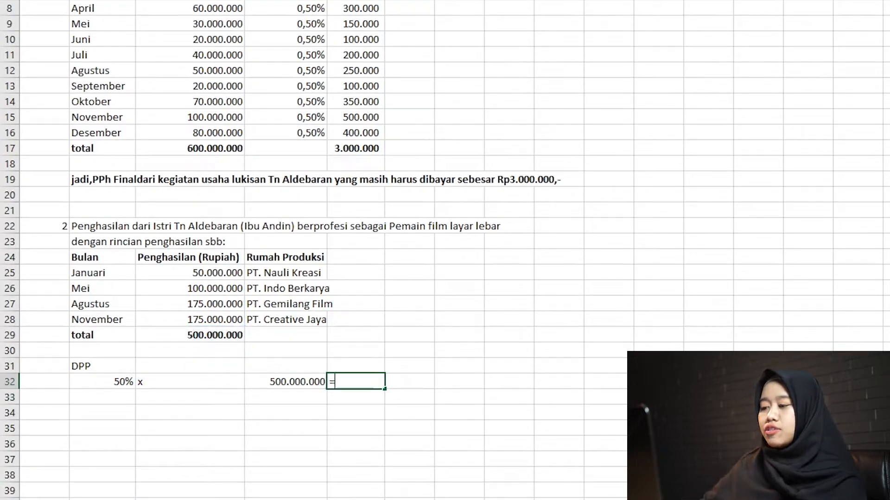
{"action": "key", "text": "Left"}
{"action": "key", "text": "Left"}
{"action": "key", "text": "Left"}
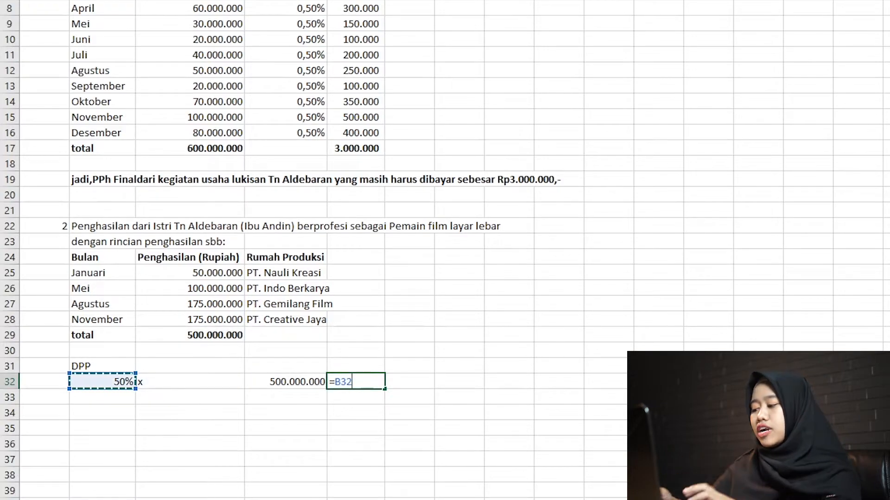
{"action": "type", "text": "*"}
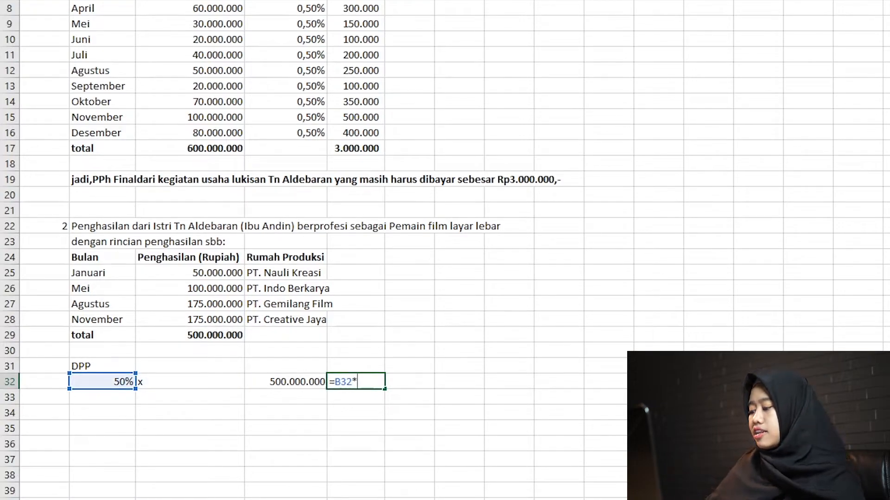
{"action": "key", "text": "Left"}
{"action": "key", "text": "Return"}
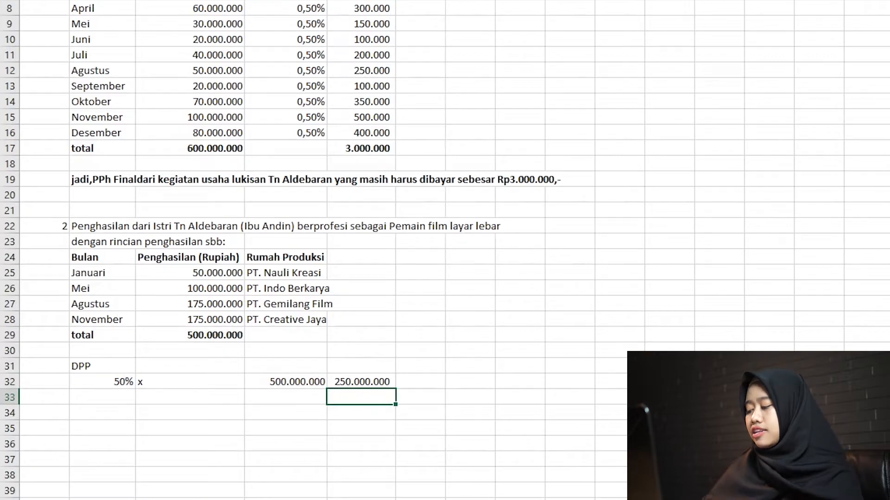
Make the DPP calculation in row 32 bold and select cell B34.
{"action": "key", "text": "Up"}
{"action": "key", "text": "shift+space"}
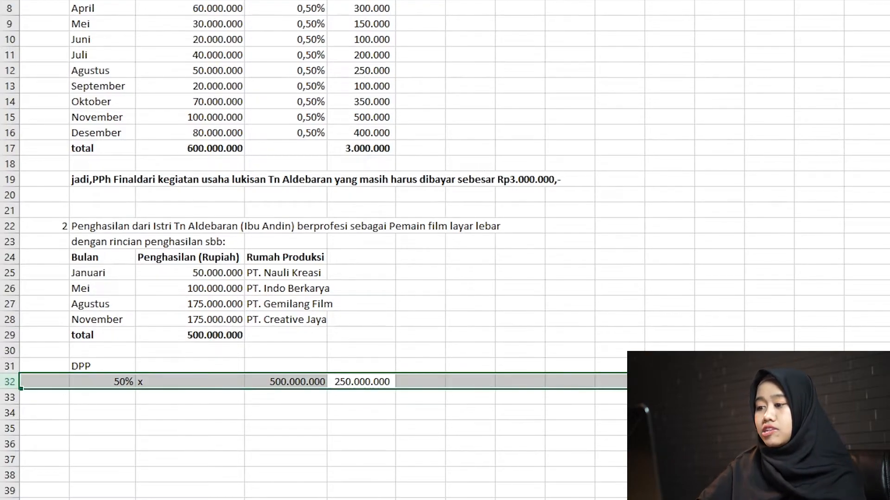
{"action": "key", "text": "ctrl+b"}
{"action": "key", "text": "Down"}
{"action": "key", "text": "Down"}
{"action": "key", "text": "Left"}
{"action": "key", "text": "Left"}
{"action": "key", "text": "Left"}
{"action": "key", "text": "Left"}
{"action": "key", "text": "Down"}
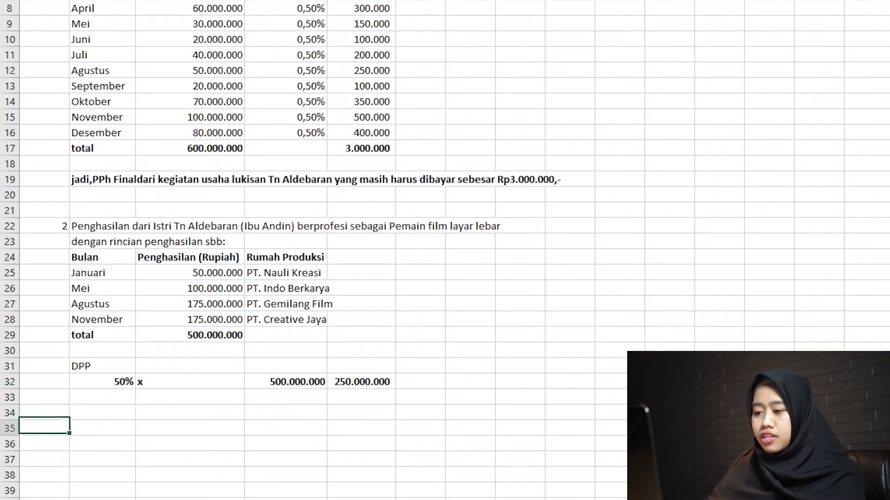
{"action": "key", "text": "Right"}
{"action": "key", "text": "Down"}
{"action": "key", "text": "Up"}
{"action": "key", "text": "Up"}
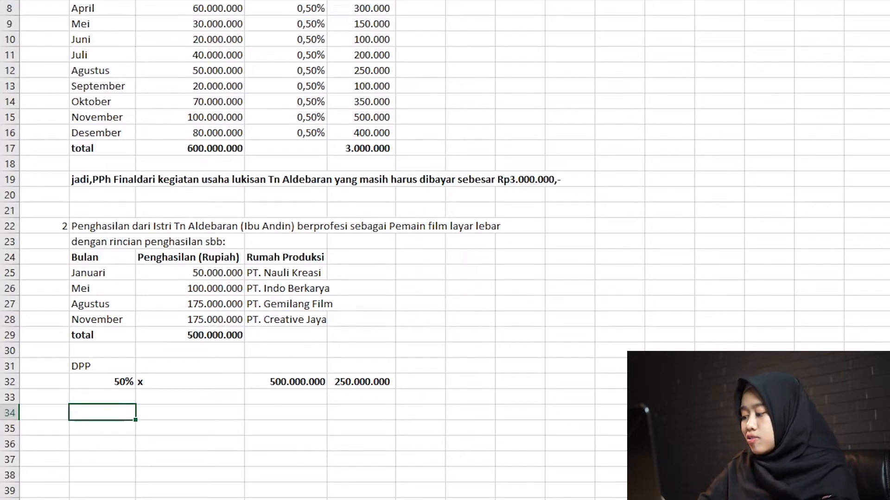
Enter the heading "menentukan PPh Pasal 21 dari tiap pemberi kerja sbb:" in B34 and make it bold.
{"action": "key", "text": "Up"}
{"action": "key", "text": "Down"}
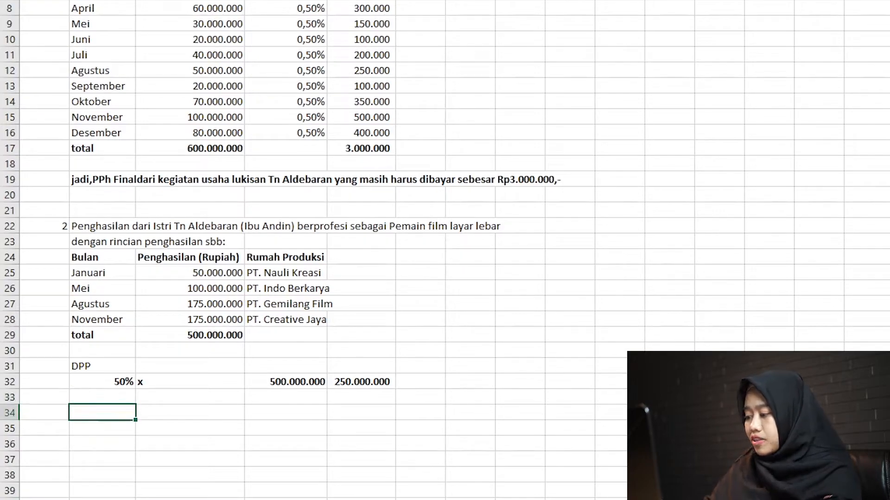
{"action": "type", "text": "me"}
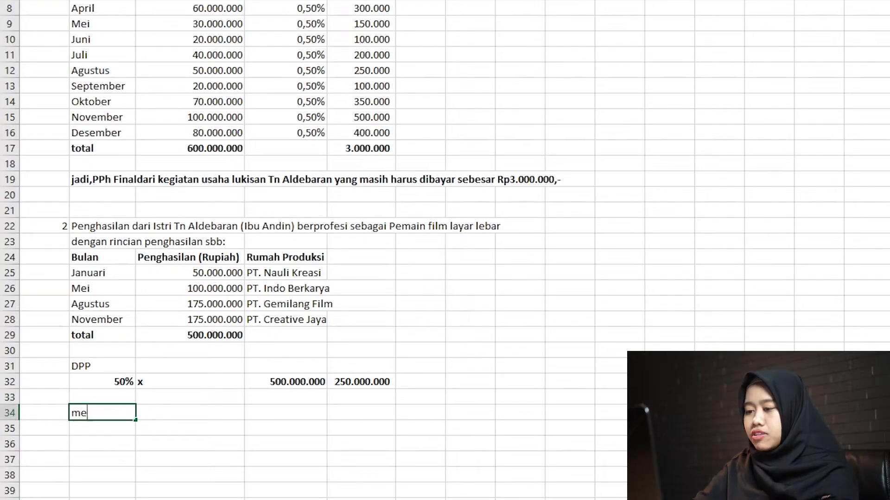
{"action": "type", "text": "nentukan PPh Pasal 21"}
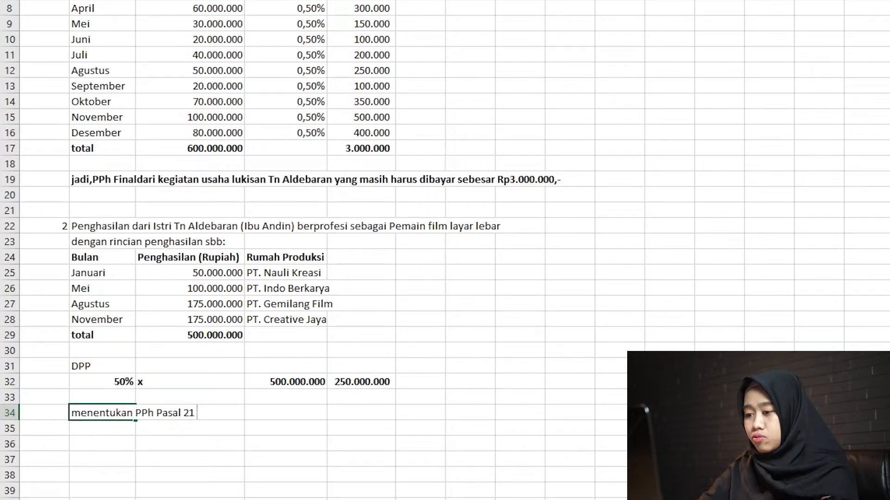
{"action": "type", "text": " dari pemberi kerja"}
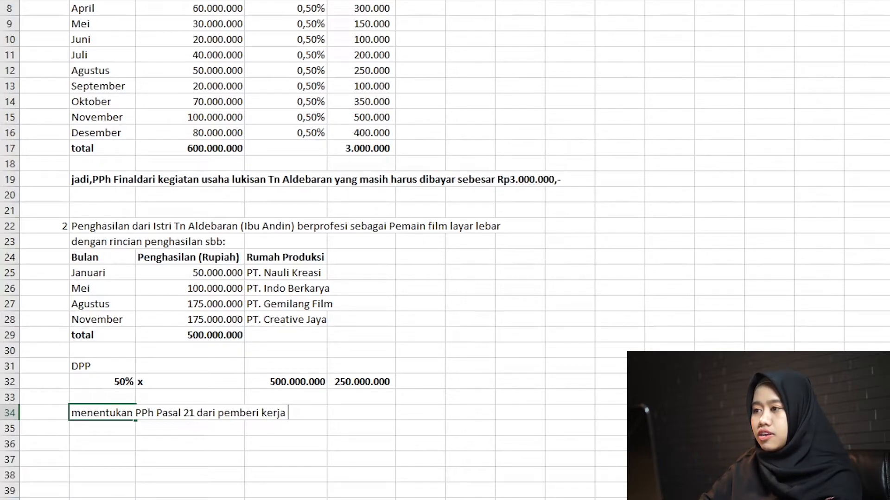
{"action": "type", "text": "tiap "}
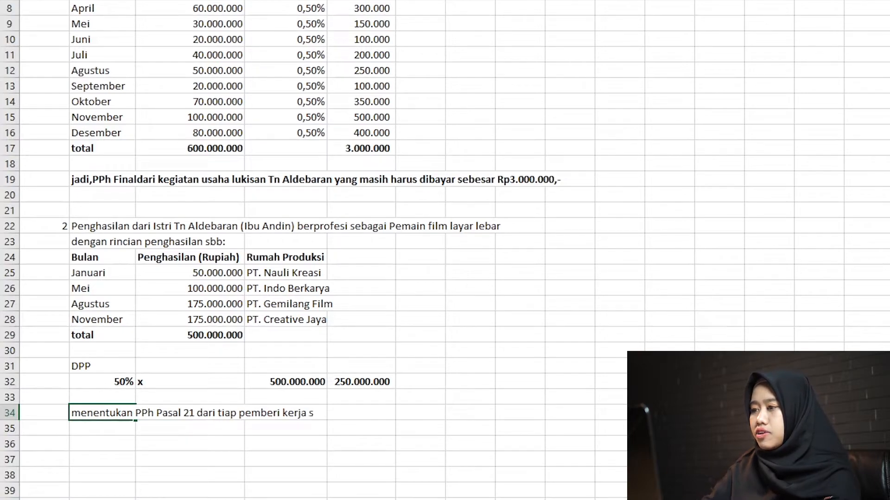
{"action": "type", "text": "bb:"}
{"action": "key", "text": "Return"}
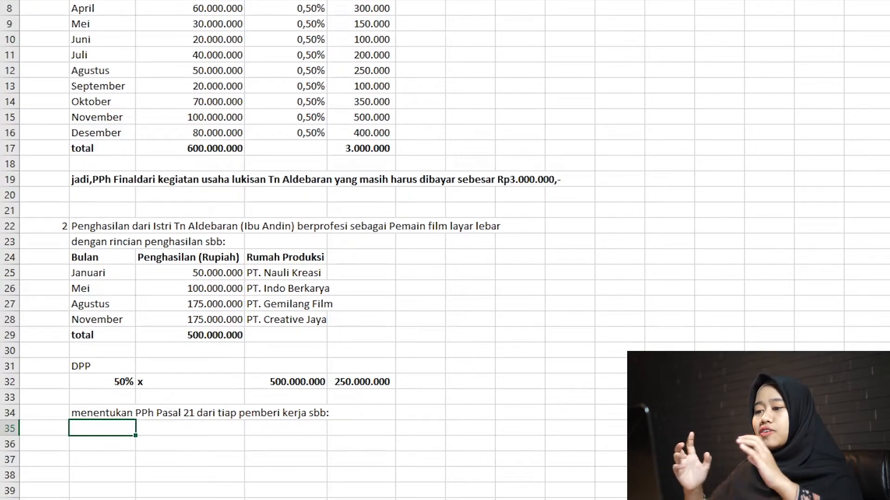
{"action": "left_click", "coordinate": [102, 413]}
{"action": "key", "text": "ctrl+b"}
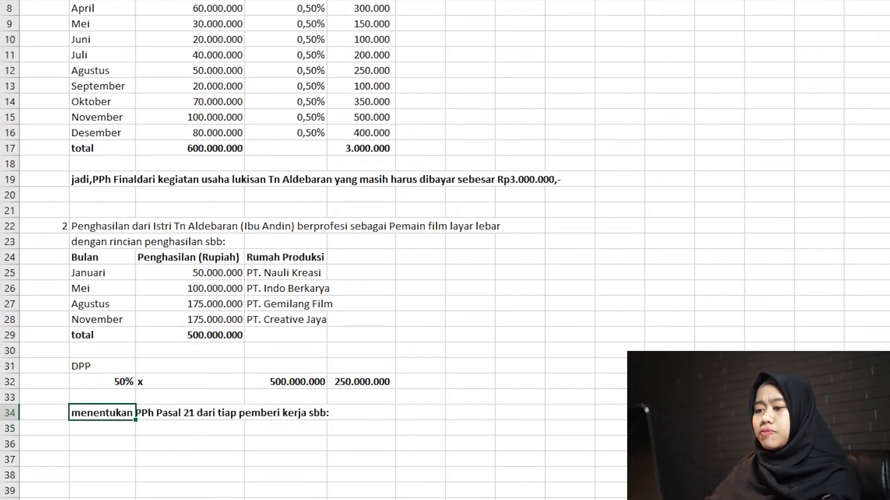
{"action": "key", "text": "Down"}
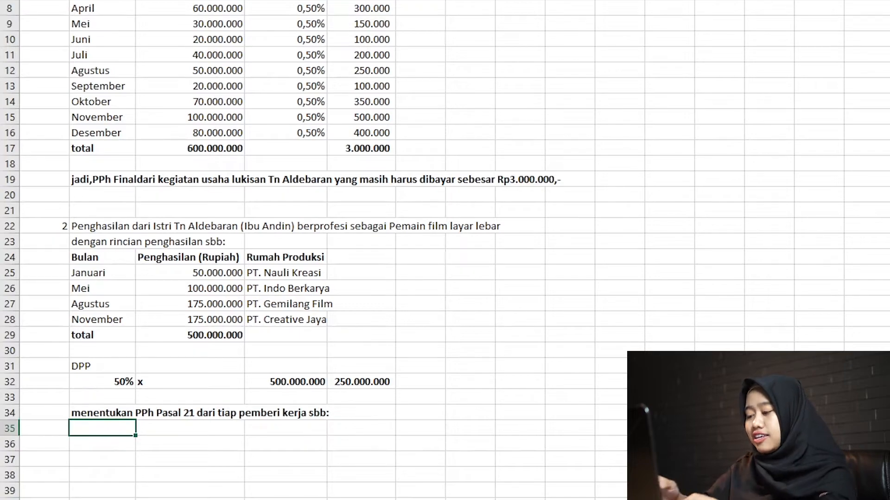
Copy the wife's income table in B24:D29, including headers and total row, to the range starting at B35.
{"action": "key", "text": "Up"}
{"action": "key", "text": "Up"}
{"action": "key", "text": "Up"}
{"action": "key", "text": "Up"}
{"action": "key", "text": "Up"}
{"action": "key", "text": "Up"}
{"action": "key", "text": "Up"}
{"action": "key", "text": "Up"}
{"action": "key", "text": "Up"}
{"action": "key", "text": "Up"}
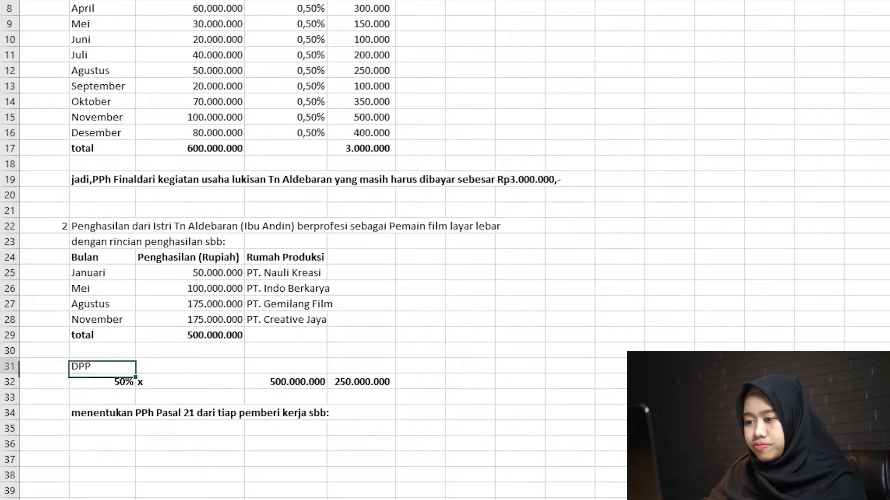
{"action": "key", "text": "Up"}
{"action": "key", "text": "Up"}
{"action": "key", "text": "Down"}
{"action": "key", "text": "Down"}
{"action": "key", "text": "Down"}
{"action": "key", "text": "Down"}
{"action": "key", "text": "Down"}
{"action": "key", "text": "Down"}
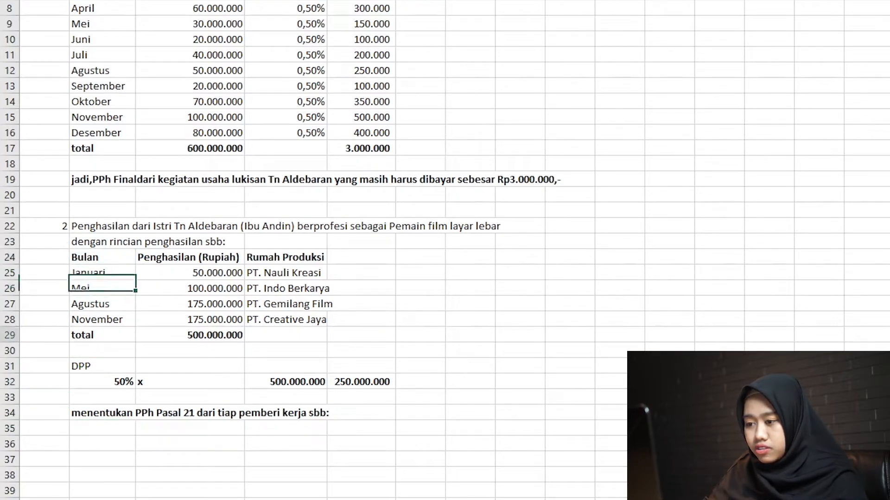
{"action": "key", "text": "Up"}
{"action": "key", "text": "Up"}
{"action": "key", "text": "Up"}
{"action": "key", "text": "Up"}
{"action": "key", "text": "Up"}
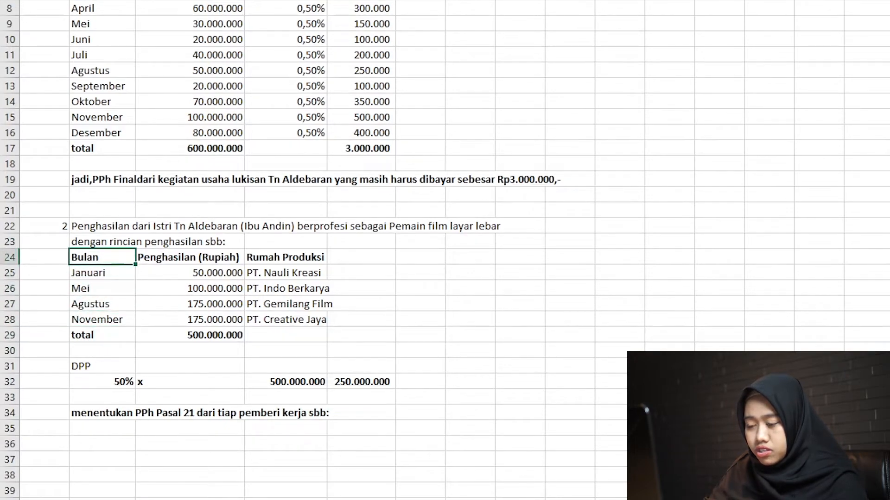
{"action": "key", "text": "shift+Down"}
{"action": "key", "text": "shift+Down"}
{"action": "key", "text": "shift+Down"}
{"action": "key", "text": "shift+Down"}
{"action": "key", "text": "shift+Down"}
{"action": "key", "text": "shift+Right"}
{"action": "key", "text": "shift+Right"}
{"action": "key", "text": "ctrl+c"}
{"action": "key", "text": "Down"}
{"action": "key", "text": "Down"}
{"action": "key", "text": "Down"}
{"action": "key", "text": "Down"}
{"action": "key", "text": "Down"}
{"action": "key", "text": "Down"}
{"action": "key", "text": "Down"}
{"action": "key", "text": "Down"}
{"action": "key", "text": "Down"}
{"action": "key", "text": "Down"}
{"action": "key", "text": "Down"}
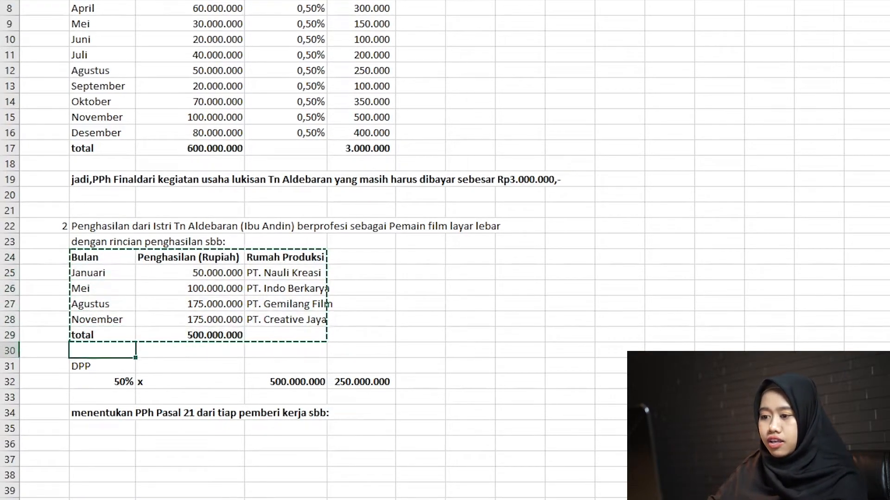
{"action": "key", "text": "ctrl+v"}
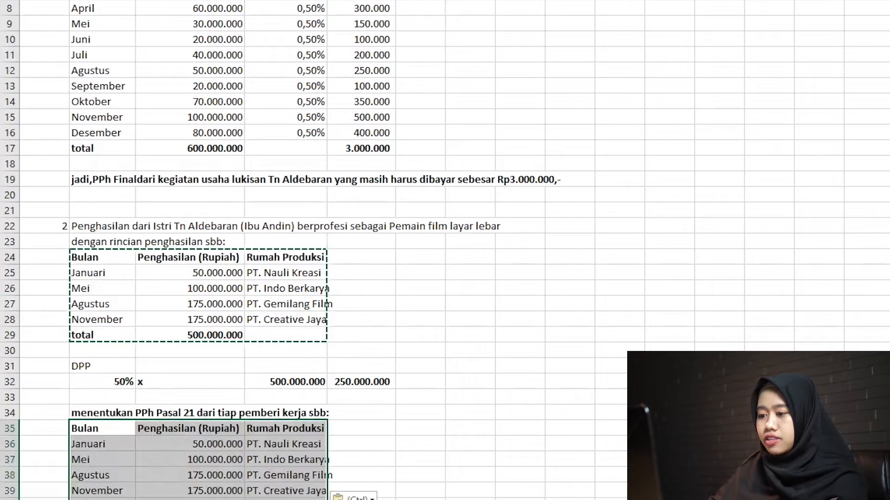
Move the Rumah Produksi column of the copied table from D35:D39 to G35:G39.
{"action": "key", "text": "Down"}
{"action": "key", "text": "Down"}
{"action": "key", "text": "Down"}
{"action": "key", "text": "Right"}
{"action": "key", "text": "Right"}
{"action": "key", "text": "Down"}
{"action": "key", "text": "Down"}
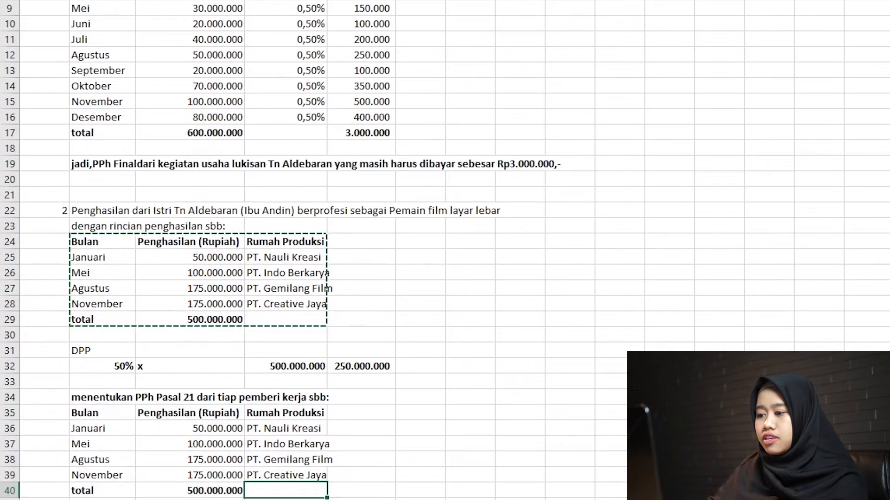
{"action": "key", "text": "Up"}
{"action": "key", "text": "Up"}
{"action": "key", "text": "Up"}
{"action": "key", "text": "Up"}
{"action": "key", "text": "Up"}
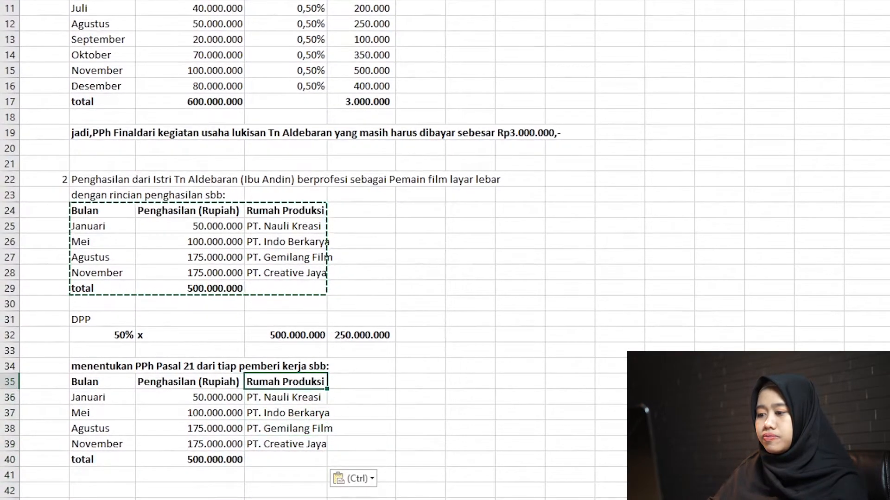
{"action": "key", "text": "shift+Down"}
{"action": "key", "text": "shift+Down"}
{"action": "key", "text": "shift+Down"}
{"action": "key", "text": "shift+Down"}
{"action": "key", "text": "ctrl+c"}
{"action": "key", "text": "Right"}
{"action": "key", "text": "Right"}
{"action": "key", "text": "Right"}
{"action": "key", "text": "ctrl+v"}
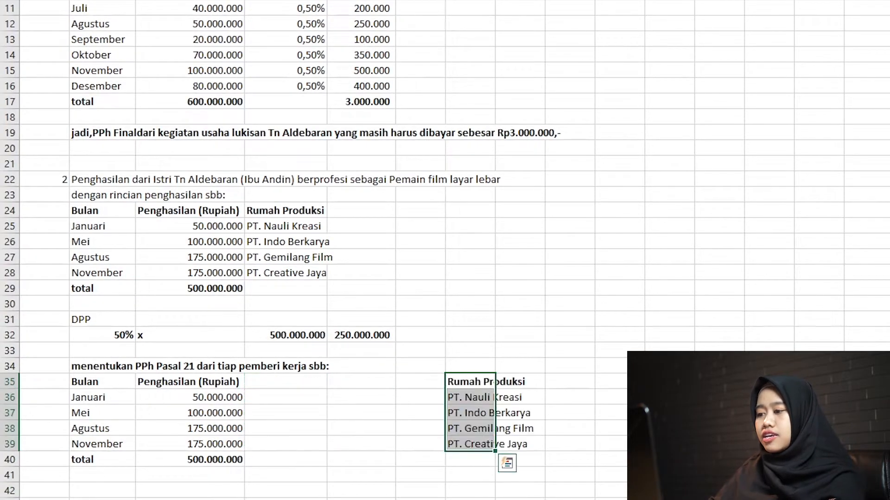
Enter the bold column header "DPP" in D35.
{"action": "key", "text": "Left"}
{"action": "key", "text": "Left"}
{"action": "key", "text": "Left"}
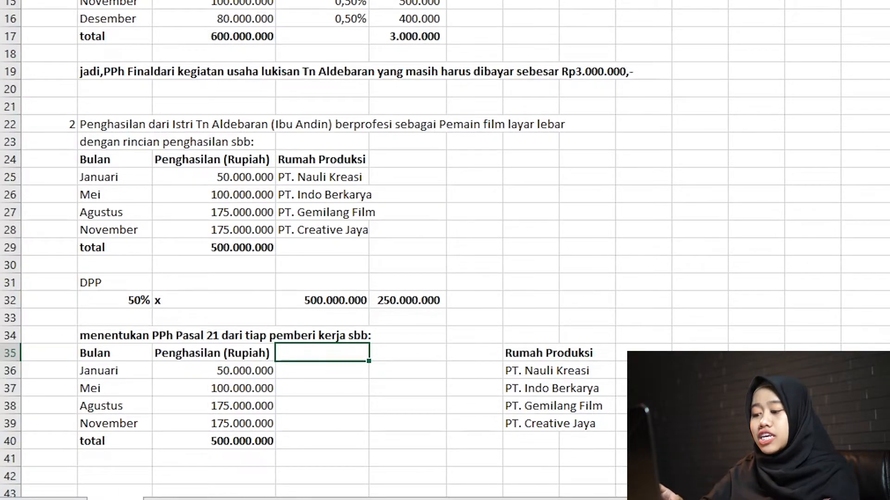
{"action": "type", "text": "DPP"}
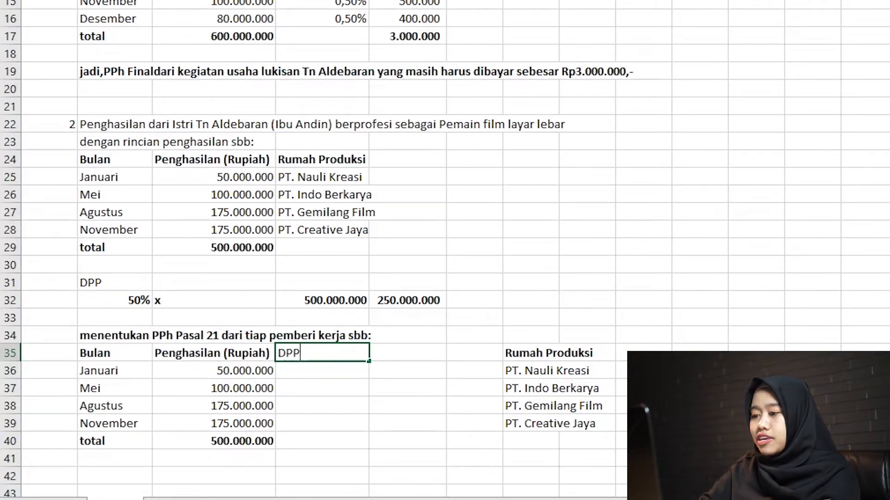
{"action": "key", "text": "Return"}
{"action": "key", "text": "Up"}
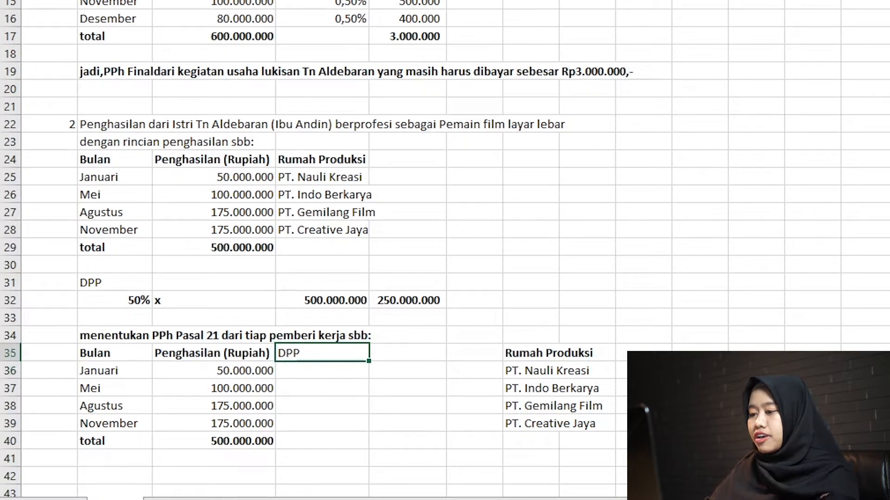
{"action": "key", "text": "ctrl+b"}
Calculate the January DPP in D36 as 50% of the income in C36.
{"action": "key", "text": "Down"}
{"action": "type", "text": "=50%*"}
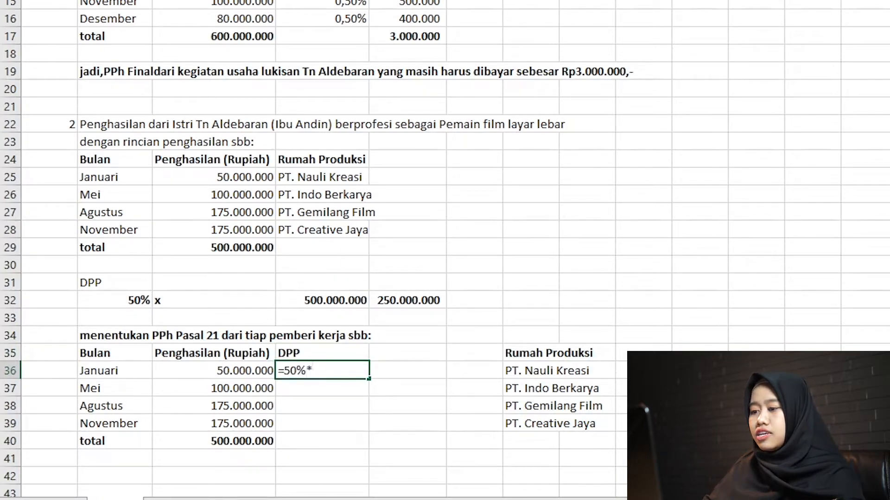
{"action": "key", "text": "Left"}
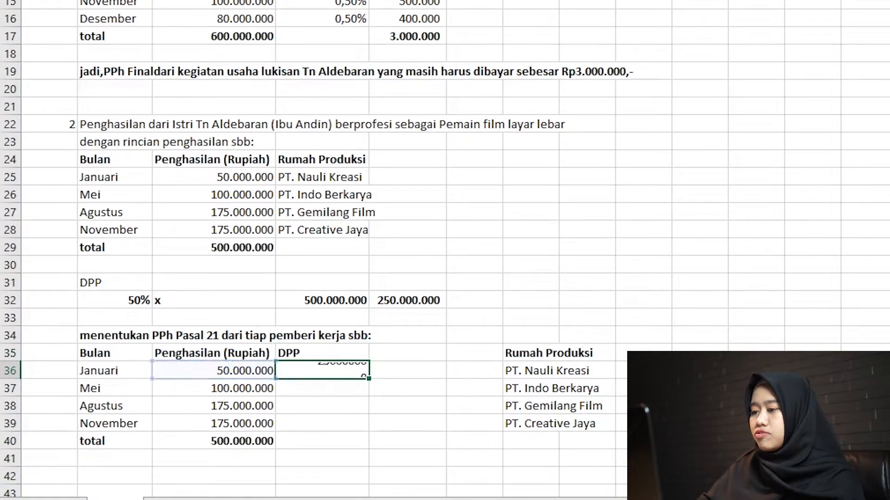
{"action": "key", "text": "Return"}
{"action": "key", "text": "Return"}
Copy the January DPP formula in D36 down to the remaining months through D39.
{"action": "key", "text": "Up"}
{"action": "key", "text": "Up"}
{"action": "key", "text": "ctrl+c"}
{"action": "key", "text": "Left"}
{"action": "key", "text": "ctrl+Down"}
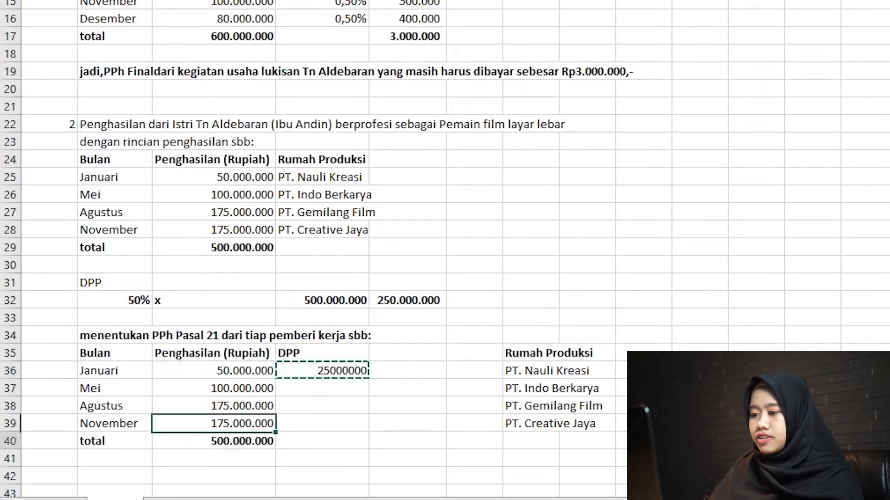
{"action": "key", "text": "Right"}
{"action": "key", "text": "Down"}
{"action": "key", "text": "Up"}
{"action": "key", "text": "Up"}
{"action": "key", "text": "shift+Up"}
{"action": "key", "text": "shift+Up"}
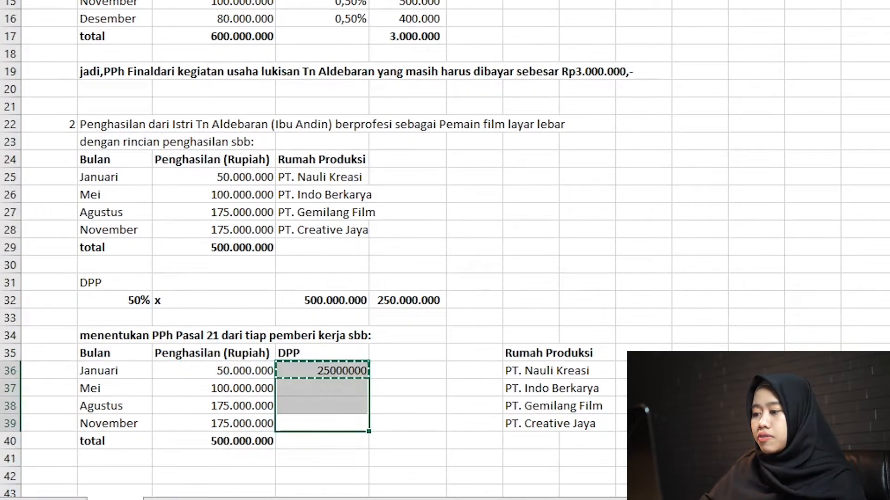
{"action": "key", "text": "ctrl+v"}
{"action": "key", "text": "Right"}
Copy the total formula from C40 to D40 to sum the DPP column.
{"action": "key", "text": "Right"}
{"action": "key", "text": "Down"}
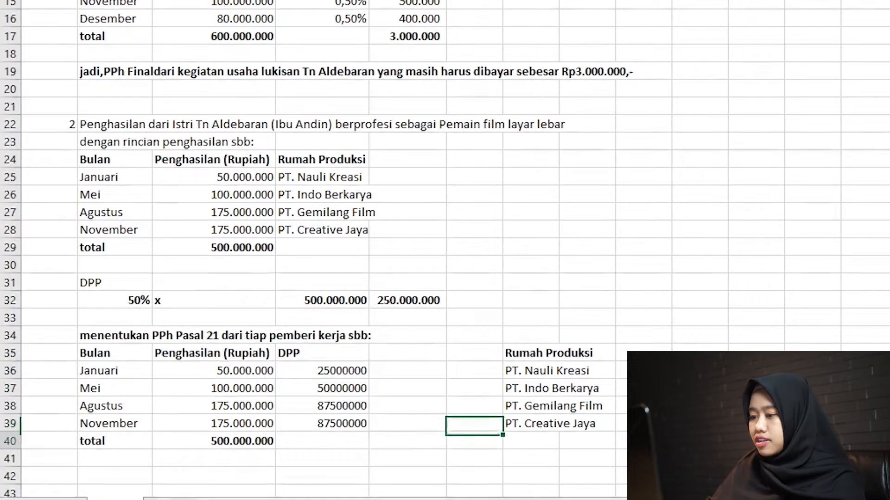
{"action": "key", "text": "Left"}
{"action": "key", "text": "Left"}
{"action": "key", "text": "Left"}
{"action": "key", "text": "ctrl+c"}
{"action": "key", "text": "Right"}
{"action": "key", "text": "ctrl+v"}
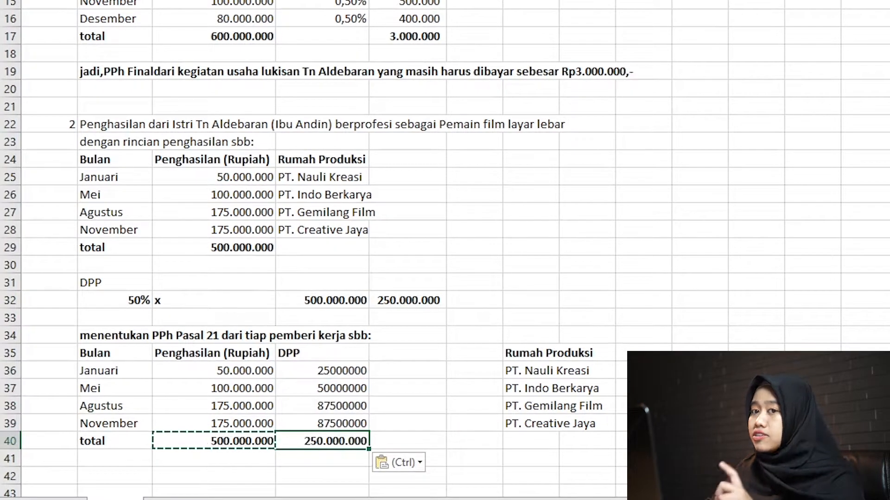
Enter the column header "Tarif Progresif Pasal 17" in E35.
{"action": "key", "text": "Down"}
{"action": "key", "text": "Down"}
{"action": "key", "text": "Down"}
{"action": "key", "text": "Down"}
{"action": "key", "text": "Up"}
{"action": "key", "text": "Up"}
{"action": "key", "text": "Up"}
{"action": "key", "text": "Up"}
{"action": "key", "text": "Up"}
{"action": "key", "text": "Up"}
{"action": "key", "text": "Up"}
{"action": "key", "text": "Up"}
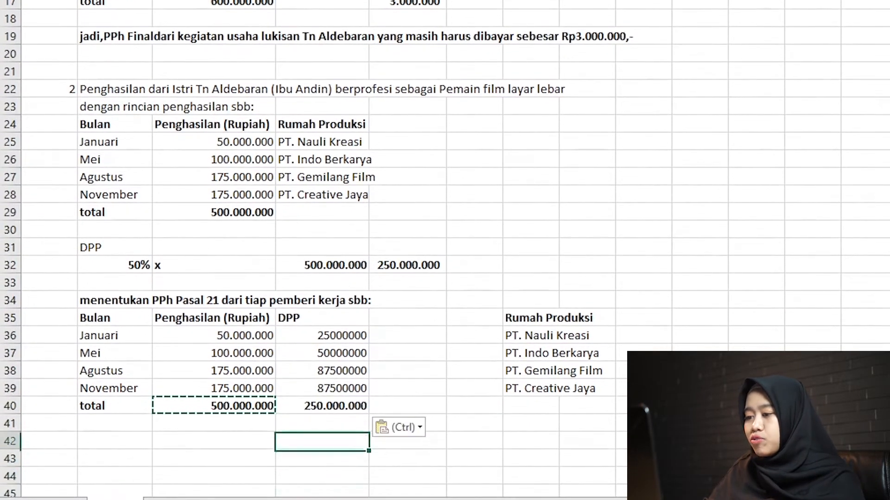
{"action": "key", "text": "Up"}
{"action": "key", "text": "Right"}
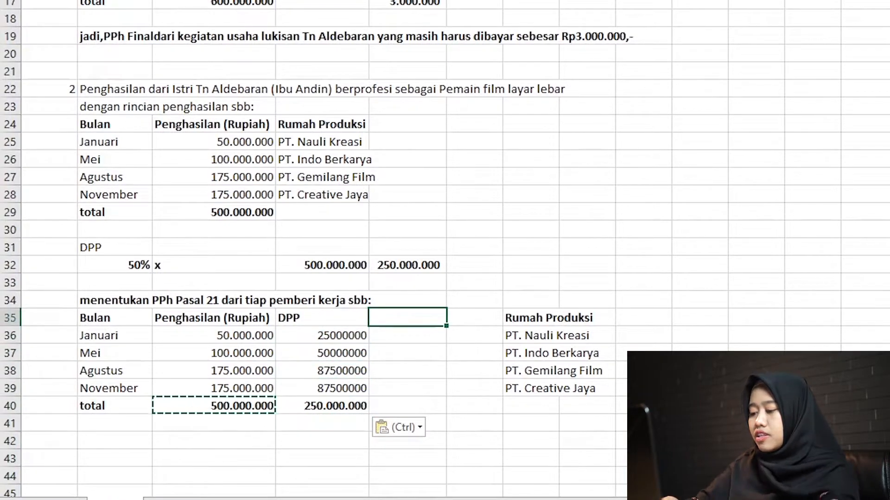
{"action": "type", "text": "Tarif"}
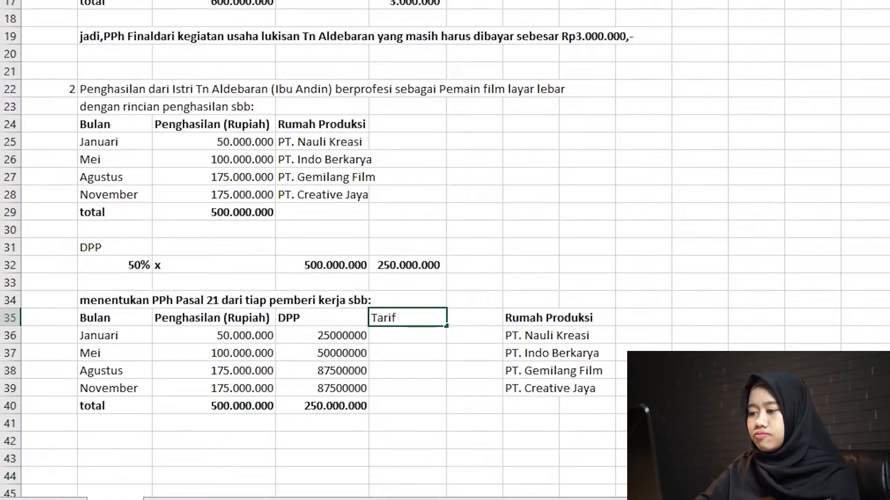
{"action": "type", "text": " Pro"}
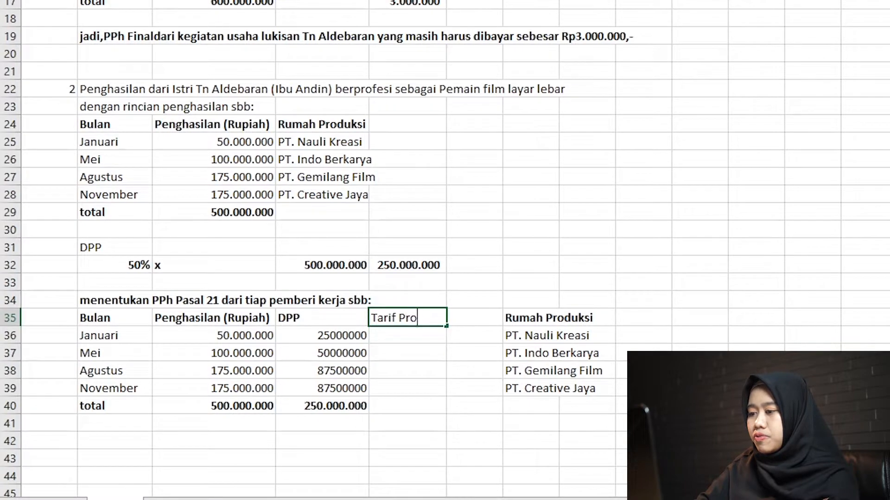
{"action": "type", "text": "gresif "}
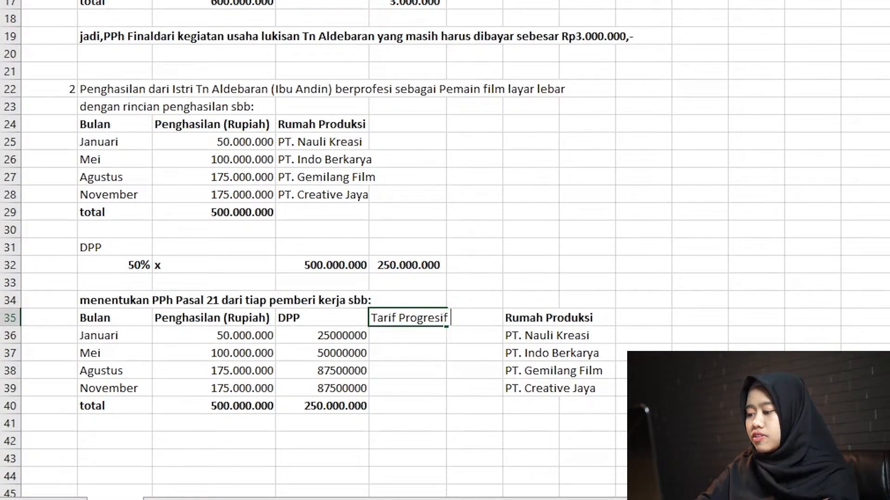
{"action": "type", "text": "Pasal 17"}
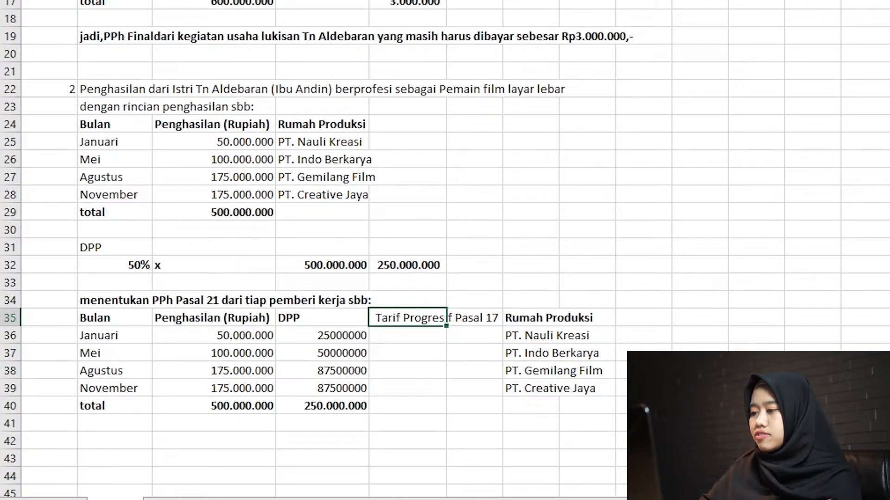
{"action": "key", "text": "Return"}
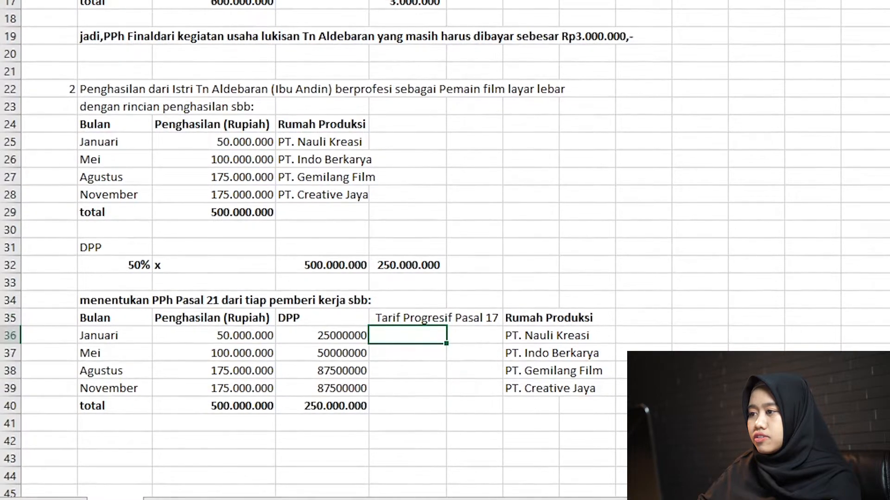
Autofit the width of column E to its contents and make the header in E35 bold.
{"action": "double_click", "coordinate": [446, 0]}
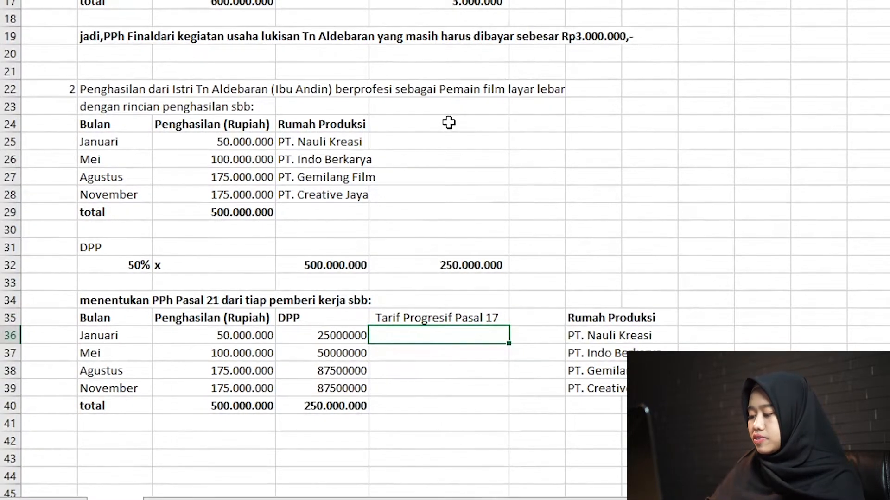
{"action": "key", "text": "Up"}
{"action": "key", "text": "ctrl+b"}
Apply the Comma Style number format with thousands separators and no decimals to the DPP amounts in D36:D40.
{"action": "key", "text": "Down"}
{"action": "key", "text": "Left"}
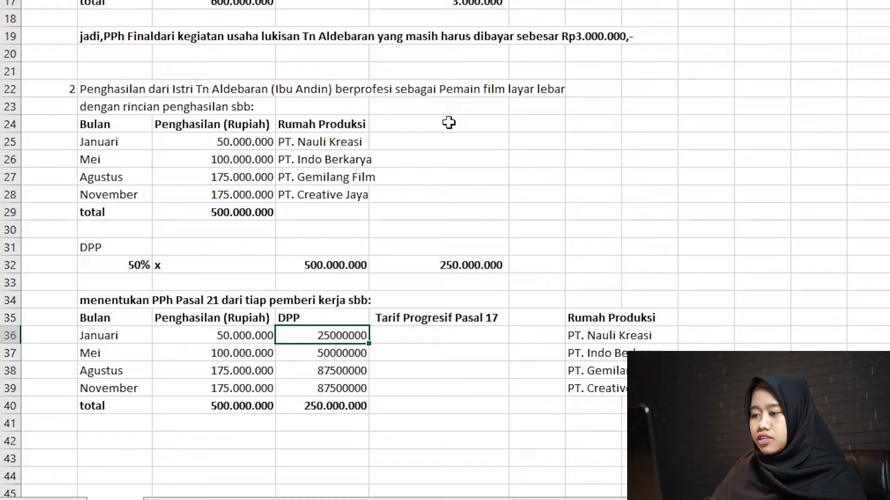
{"action": "key", "text": "ctrl+shift+Down"}
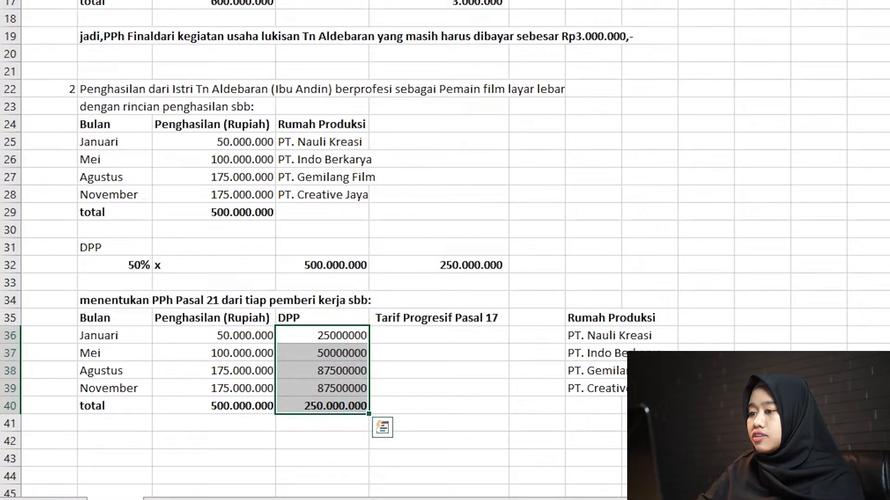
{"action": "key", "text": "alt+h"}
{"action": "key", "text": "k"}
{"action": "left_click", "coordinate": [401, 342]}
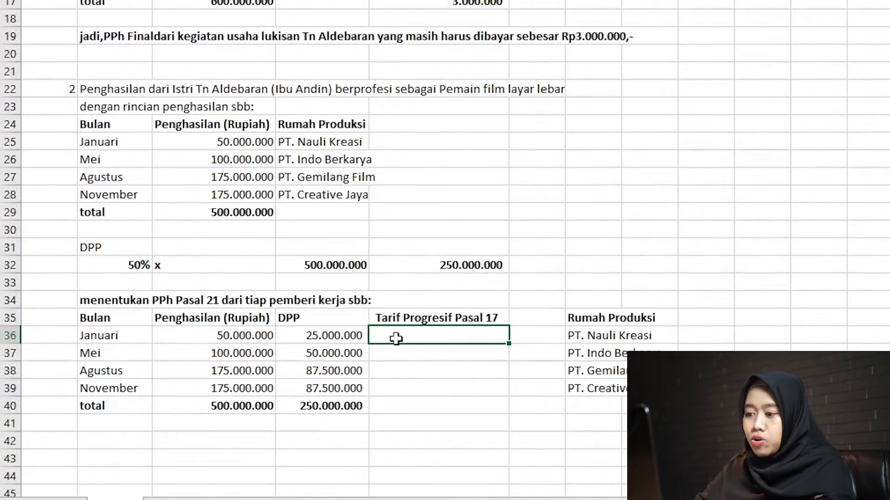
Center the DPP column header in D35.
{"action": "left_click", "coordinate": [347, 314]}
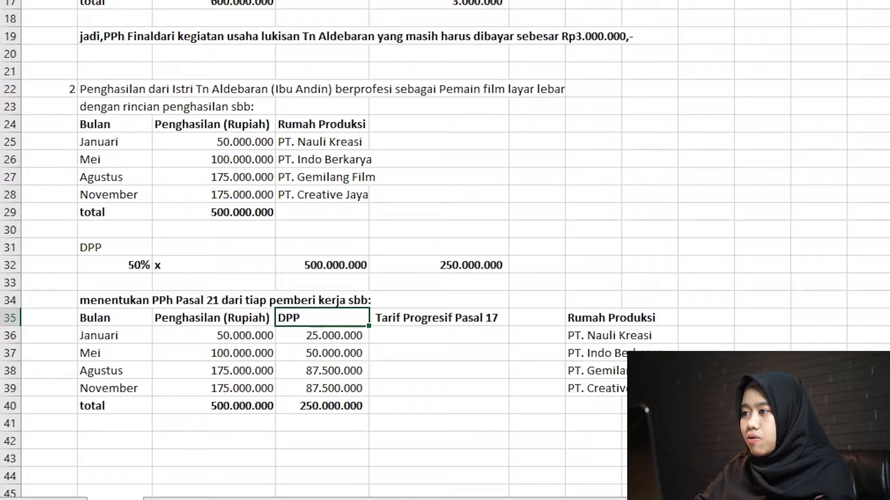
{"action": "key", "text": "alt+h"}
{"action": "key", "text": "a"}
{"action": "key", "text": "c"}
Enter the 5% progressive rate for January in E36 and copy it to May in E37.
{"action": "key", "text": "Down"}
{"action": "key", "text": "Right"}
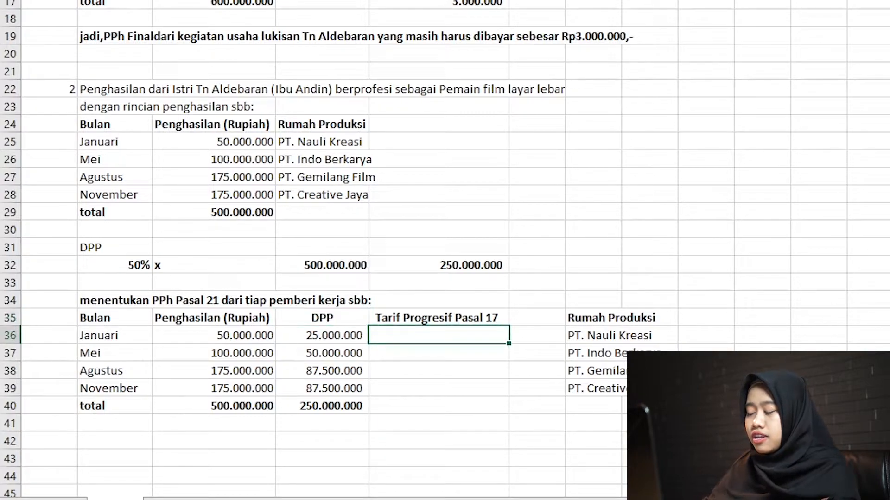
{"action": "type", "text": "5"}
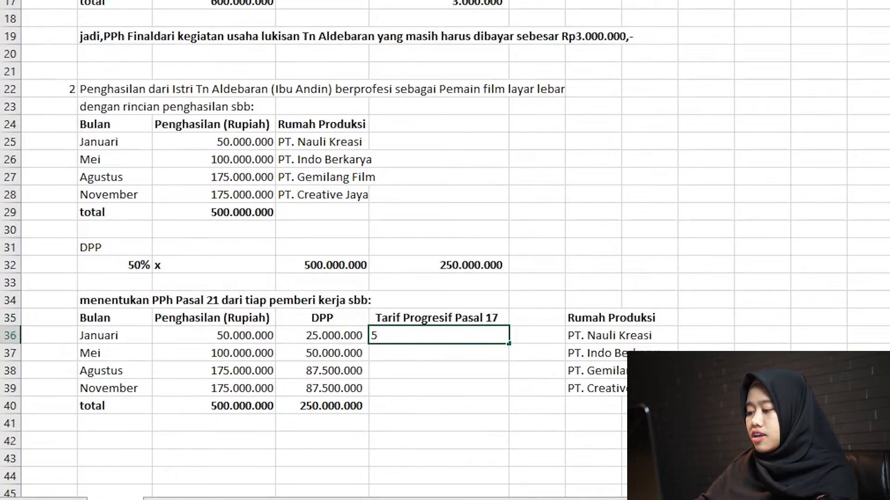
{"action": "type", "text": "5%"}
{"action": "key", "text": "Return"}
{"action": "key", "text": "Up"}
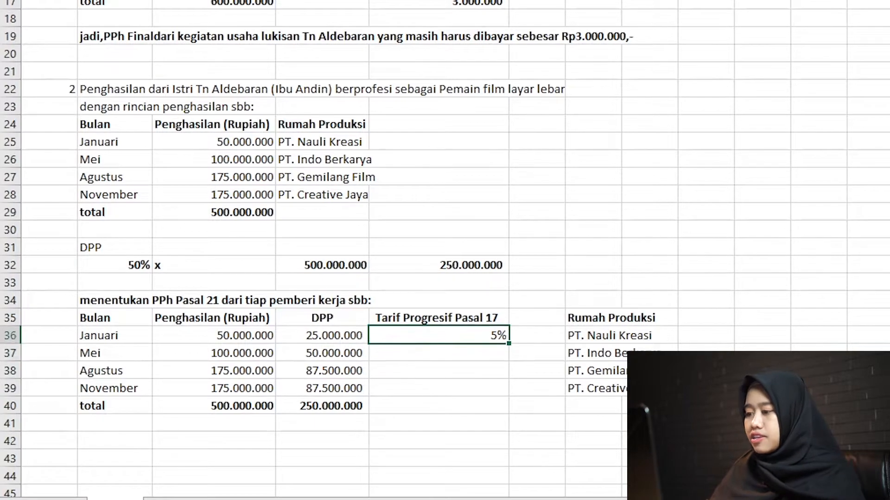
{"action": "key", "text": "ctrl+c"}
{"action": "key", "text": "Down"}
{"action": "key", "text": "ctrl+v"}
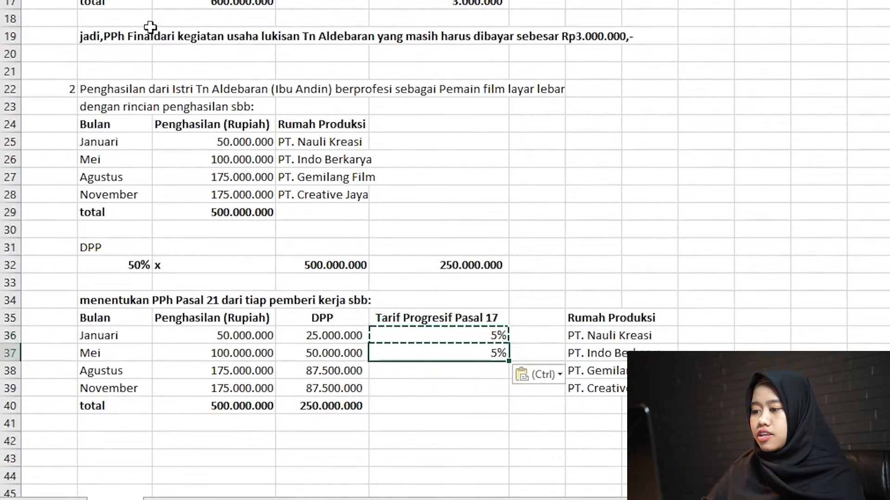
Insert an empty row above November at row 39 for a second August rate tier.
{"action": "key", "text": "Down"}
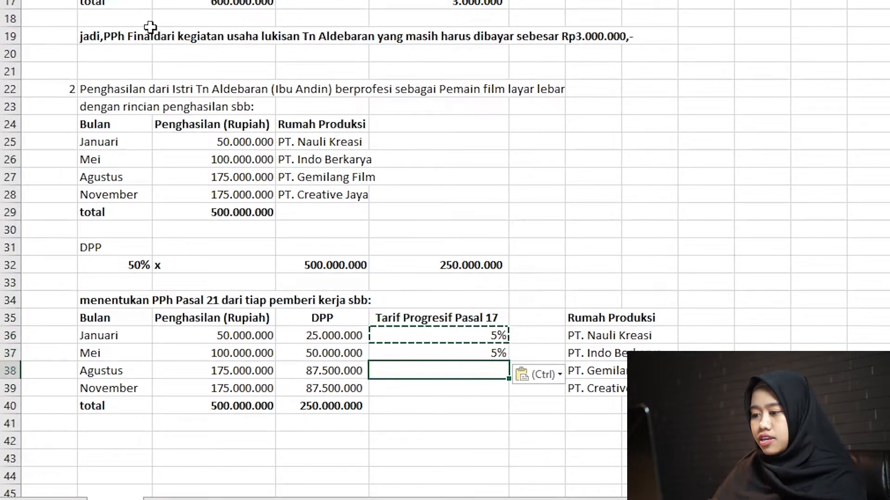
{"action": "key", "text": "Down"}
{"action": "key", "text": "shift+space"}
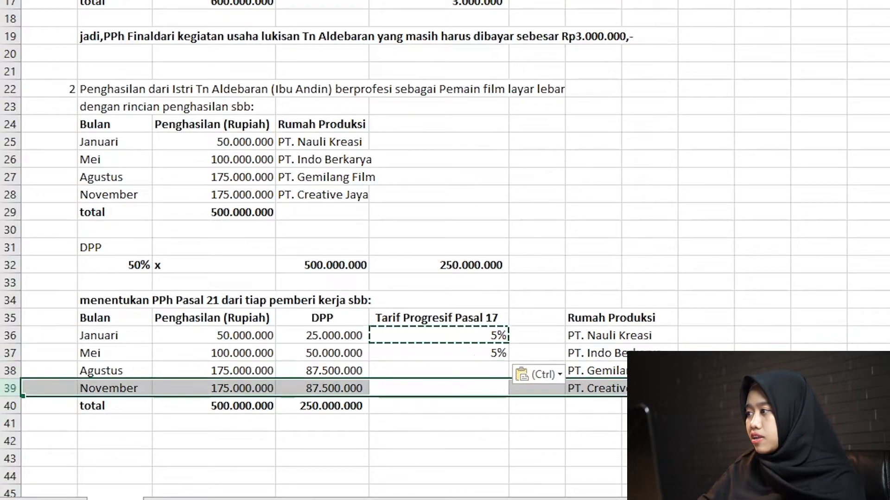
{"action": "key", "text": "Escape"}
{"action": "key", "text": "ctrl+shift+plus"}
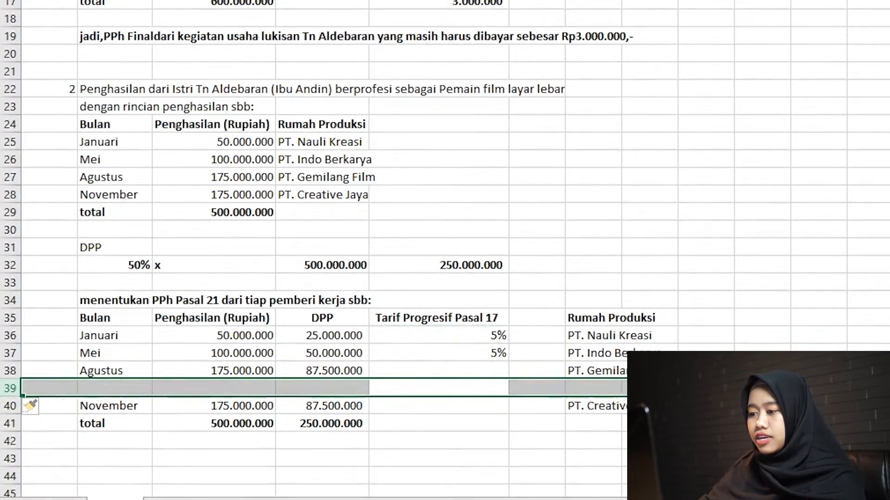
{"action": "key", "text": "Down"}
{"action": "key", "text": "Right"}
{"action": "key", "text": "Down"}
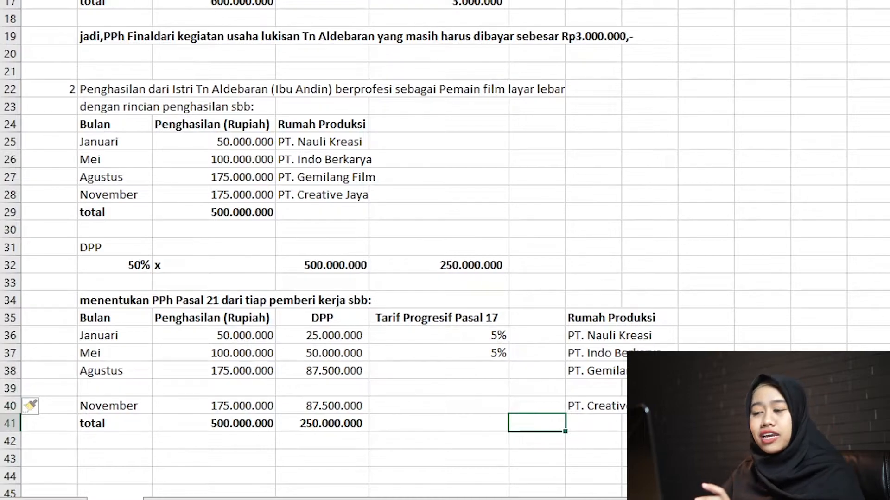
Enter the August progressive rates 5% in E38 and 15% in E39.
{"action": "key", "text": "Up"}
{"action": "key", "text": "Up"}
{"action": "key", "text": "Left"}
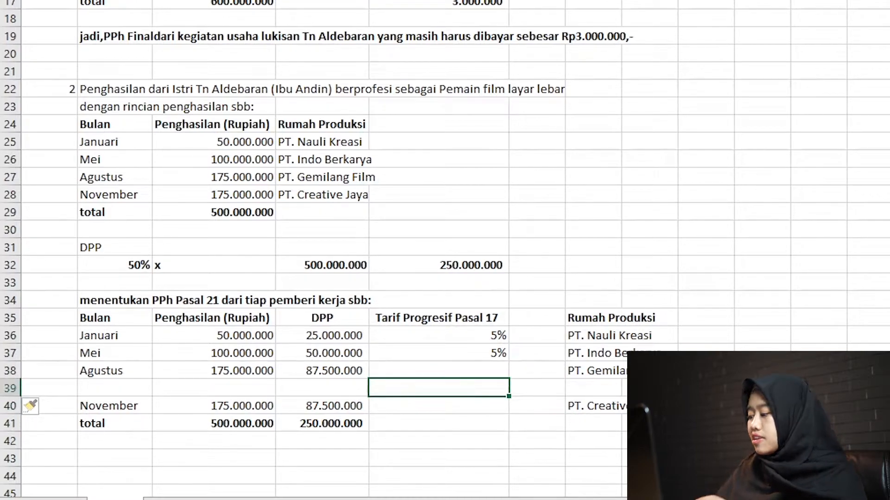
{"action": "key", "text": "Up"}
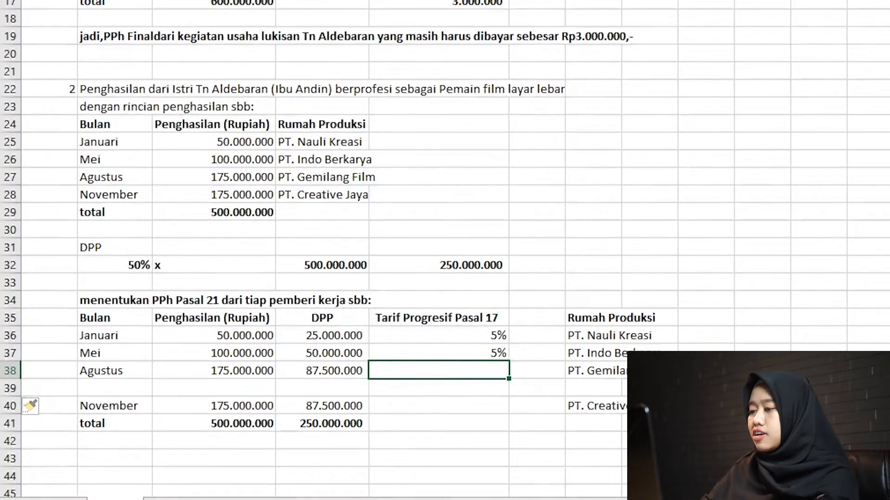
{"action": "type", "text": "%"}
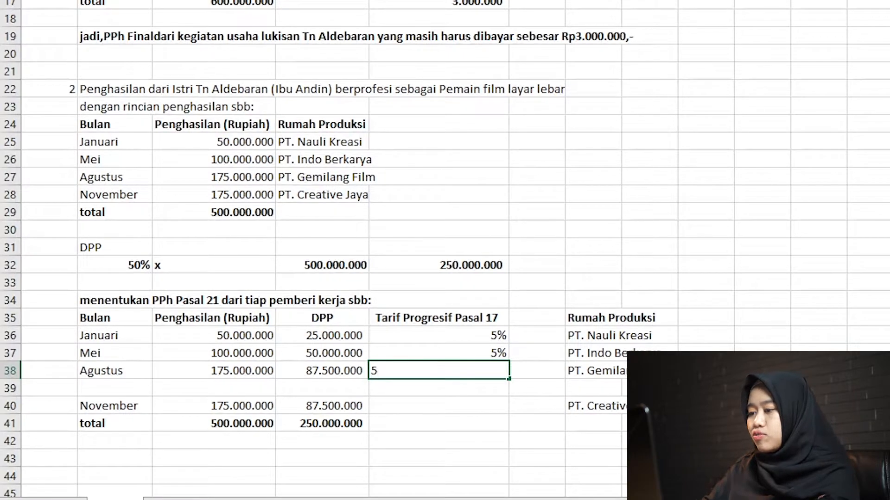
{"action": "key", "text": "Return"}
{"action": "type", "text": "15"}
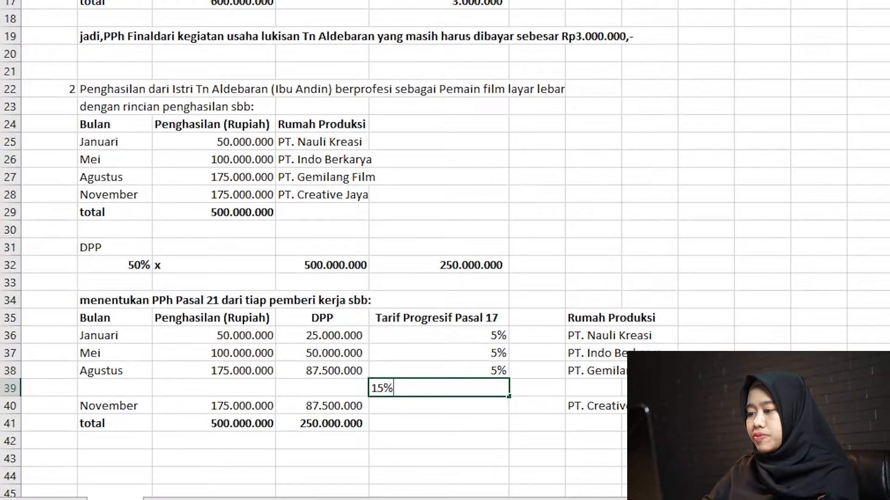
{"action": "type", "text": "%"}
{"action": "key", "text": "Return"}
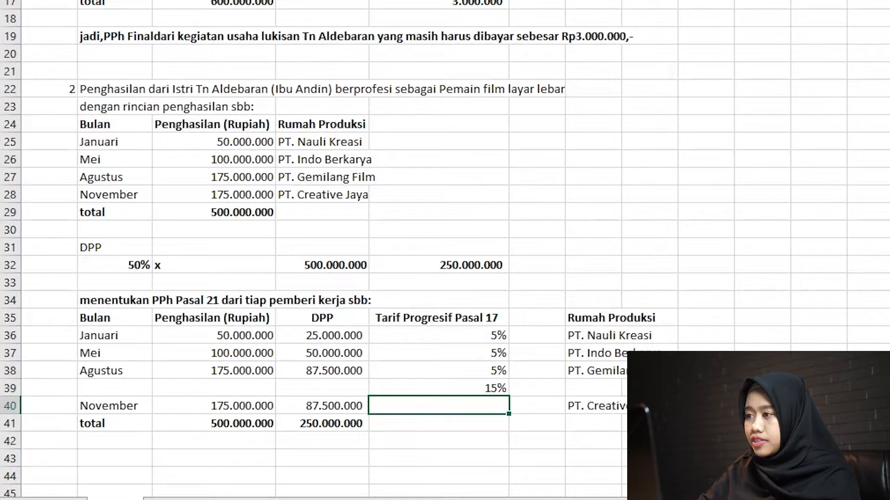
Insert an empty column before the Rumah Produksi column and enter the header "DPP" in F35.
{"action": "left_click", "coordinate": [593, 1]}
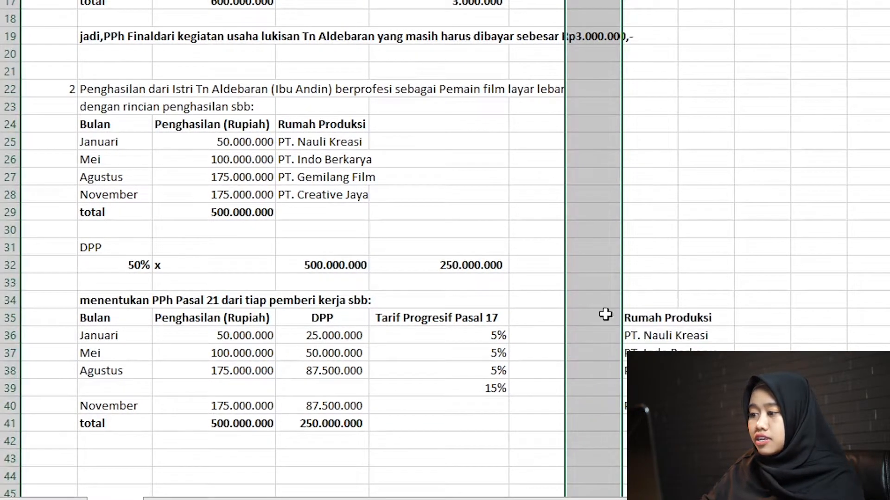
{"action": "key", "text": "ctrl+shift+equal"}
{"action": "left_click", "coordinate": [529, 318]}
{"action": "type", "text": "DPP"}
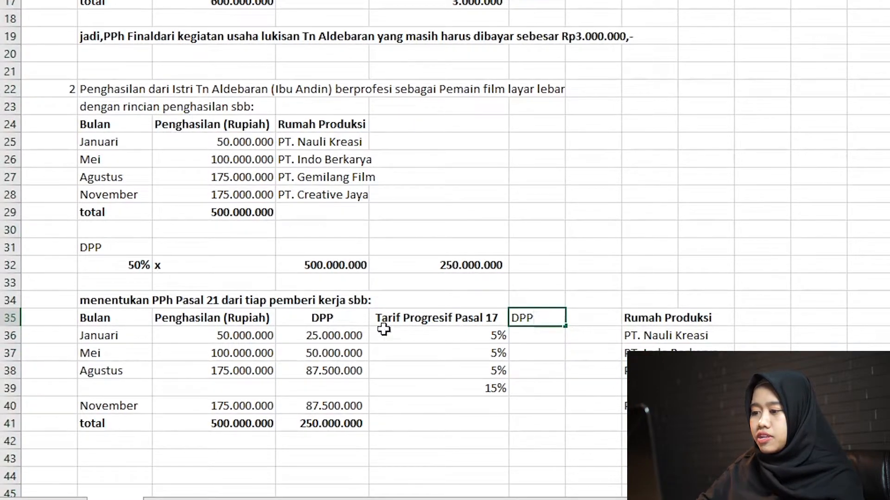
Rename the column header in D35 to "Penghasilan Neto".
{"action": "left_click", "coordinate": [351, 316]}
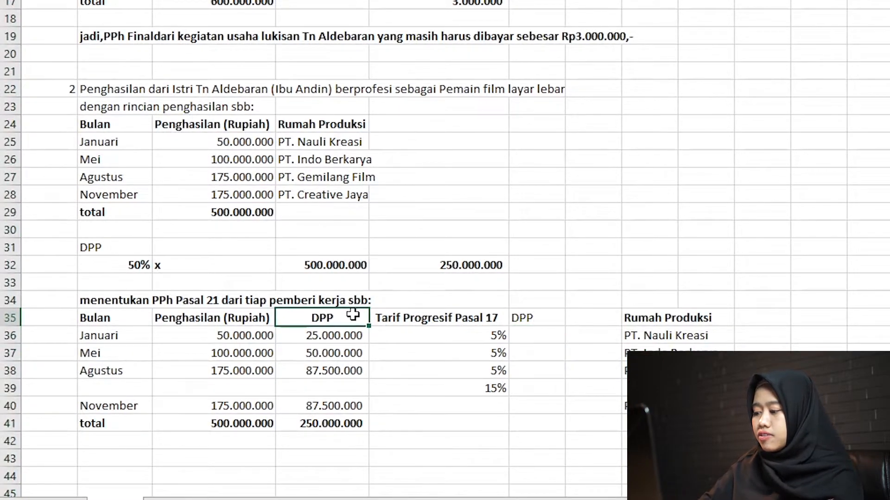
{"action": "type", "text": "Penghas"}
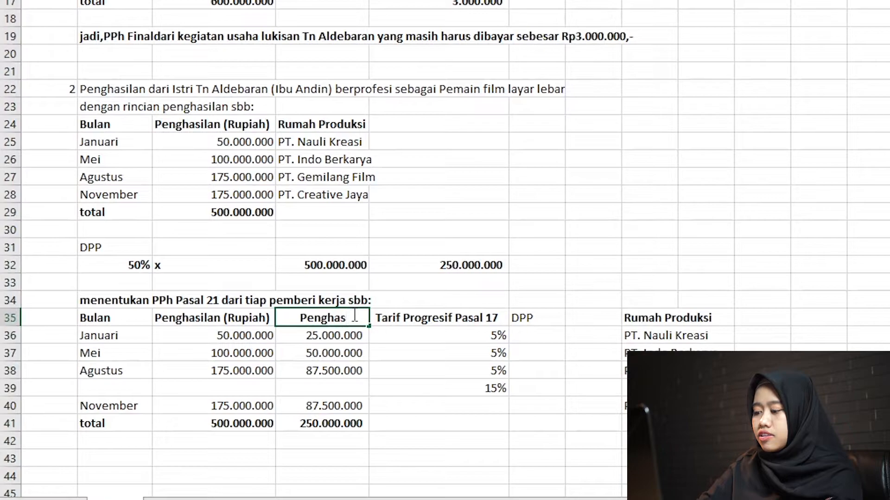
{"action": "type", "text": "ilan Neto"}
{"action": "key", "text": "Return"}
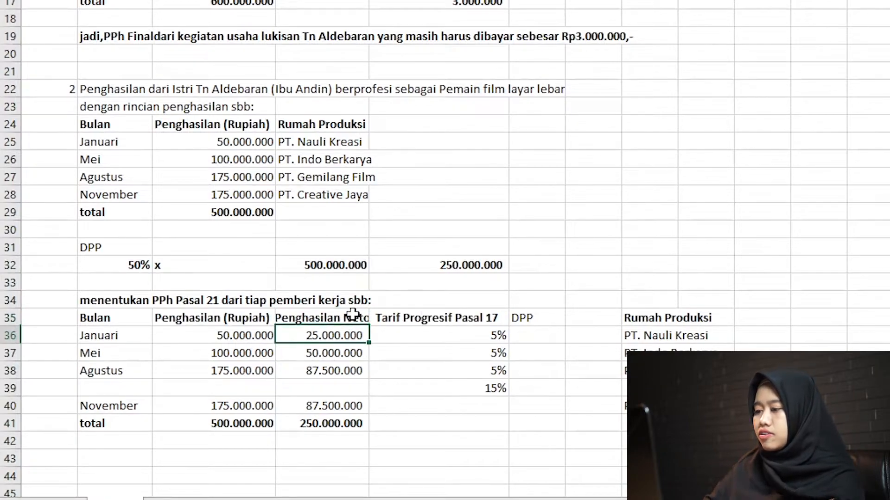
Make the new DPP header in F35 bold.
{"action": "key", "text": "Right"}
{"action": "key", "text": "Down"}
{"action": "key", "text": "Down"}
{"action": "key", "text": "Down"}
{"action": "key", "text": "Right"}
{"action": "key", "text": "Up"}
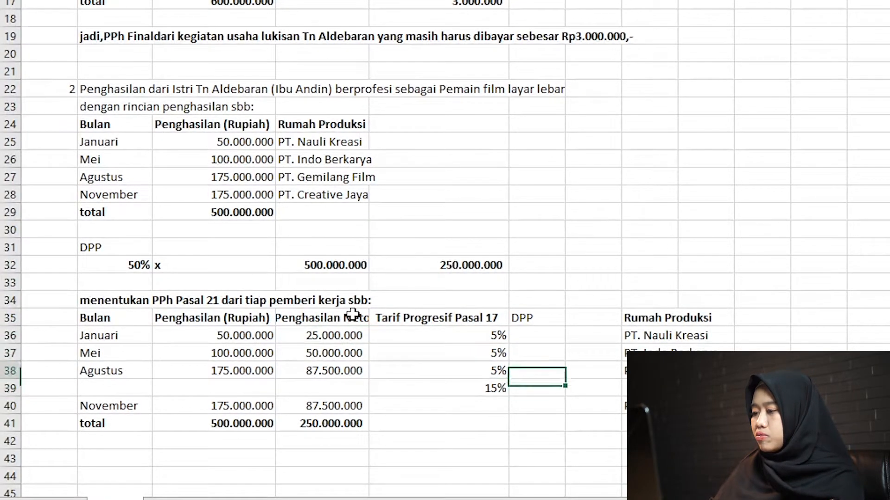
{"action": "key", "text": "Up"}
{"action": "key", "text": "Up"}
{"action": "key", "text": "Up"}
{"action": "key", "text": "ctrl+b"}
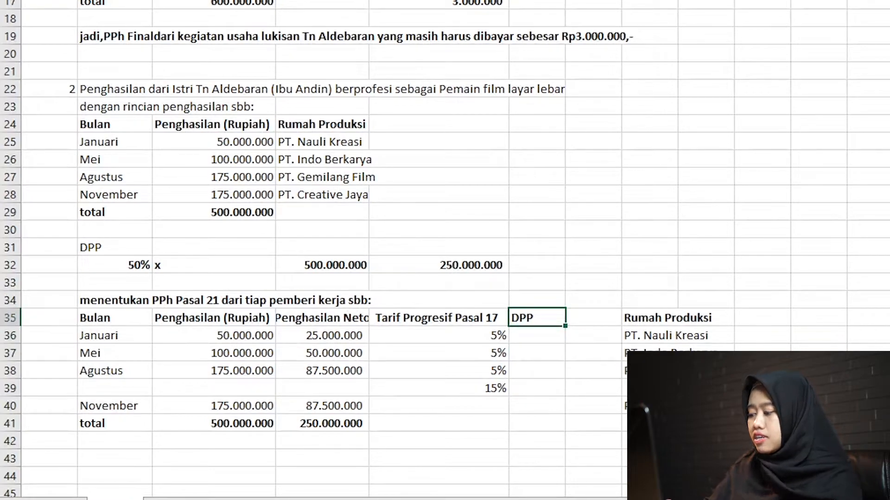
Enter the column header "PPh Pasal 21" in G35.
{"action": "key", "text": "Right"}
{"action": "type", "text": "PPh Pasal 2"}
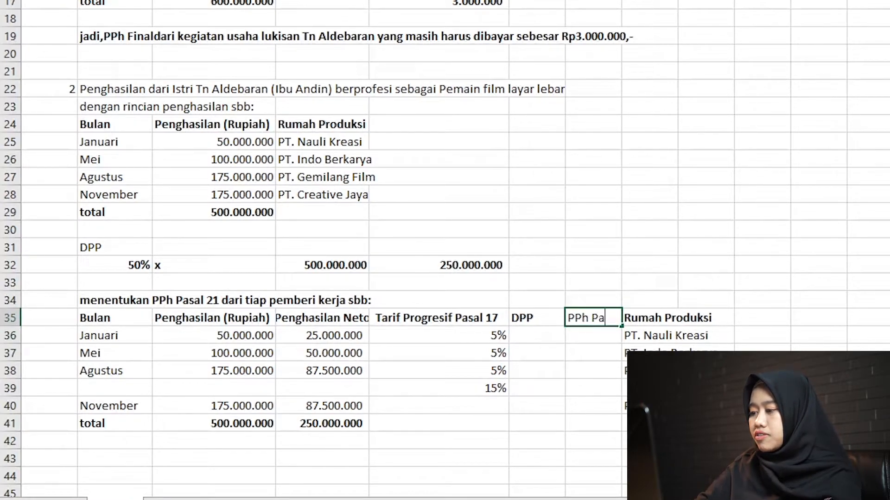
{"action": "key", "text": "Return"}
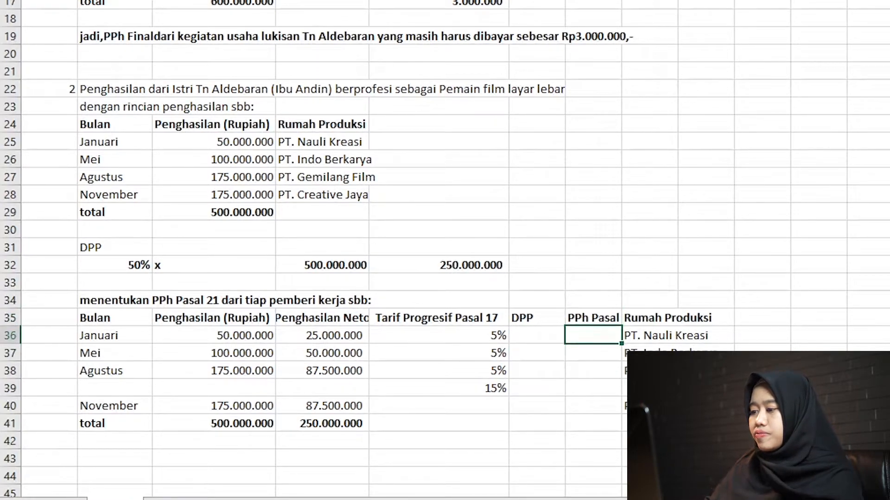
Enter a formula in F36 that takes January's DPP from its net income in D36.
{"action": "key", "text": "Left"}
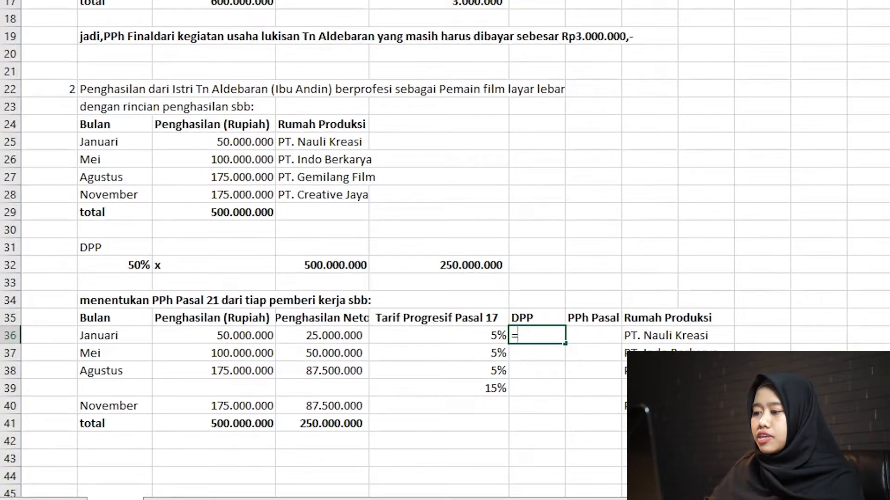
{"action": "type", "text": "="}
{"action": "key", "text": "Left"}
{"action": "key", "text": "Left"}
{"action": "key", "text": "Left"}
{"action": "key", "text": "Right"}
{"action": "key", "text": "Return"}
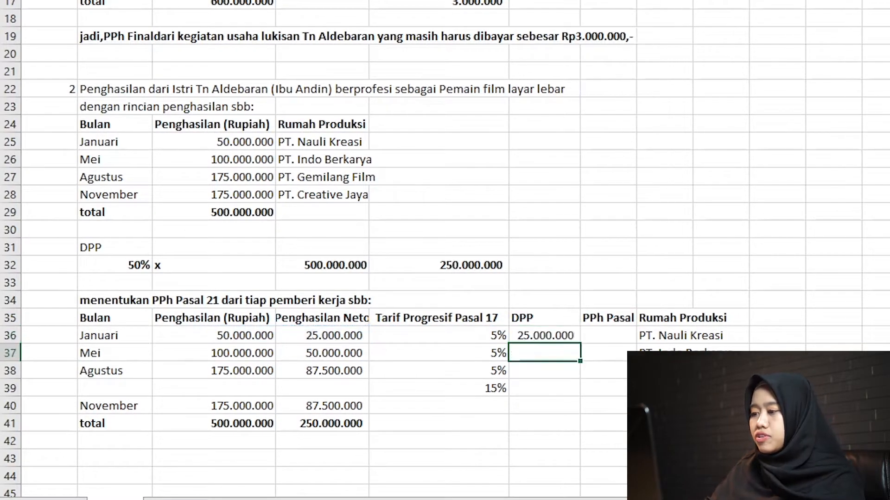
Copy the January DPP formula from F36 to the May row in F37.
{"action": "key", "text": "Down"}
{"action": "key", "text": "Up"}
{"action": "key", "text": "Up"}
{"action": "key", "text": "ctrl+c"}
{"action": "key", "text": "Down"}
{"action": "key", "text": "ctrl+v"}
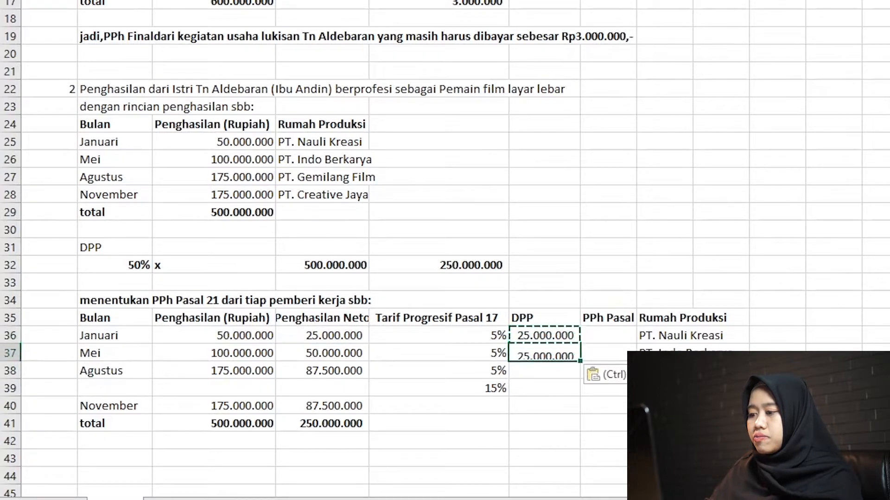
Enter 50000000 in F38 as August's DPP for the 5% rate.
{"action": "key", "text": "Down"}
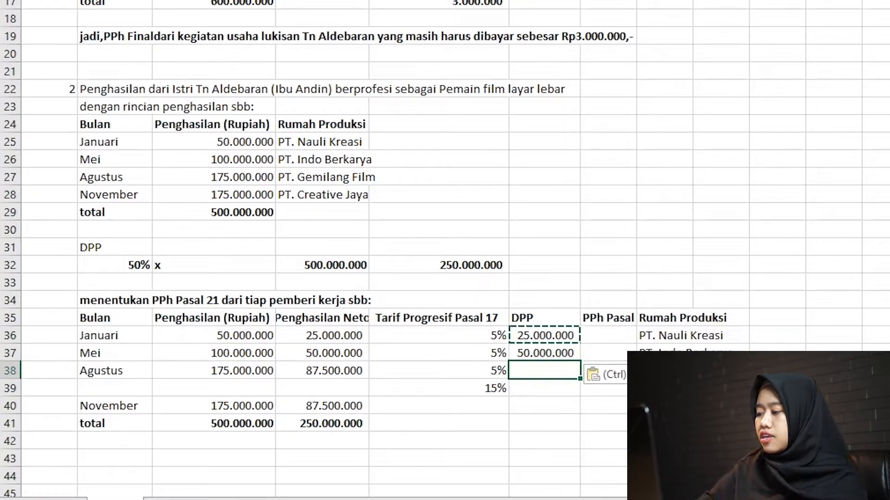
{"action": "type", "text": "5000"}
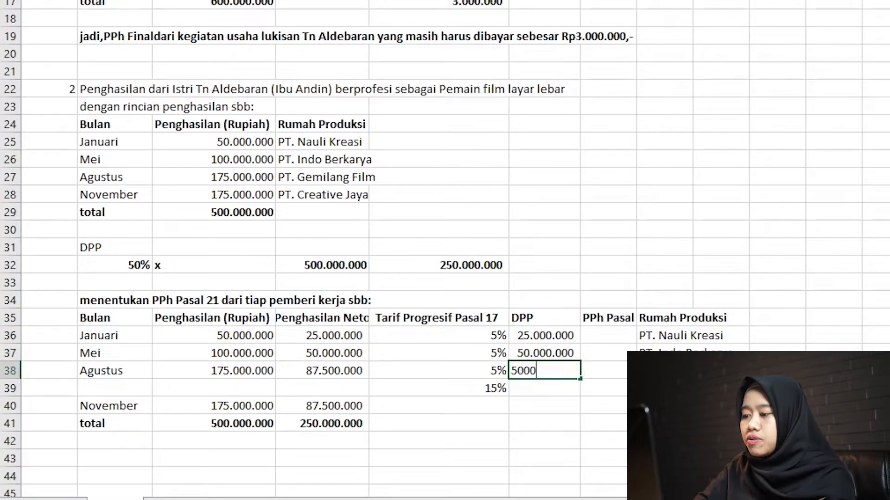
{"action": "type", "text": "0000"}
{"action": "key", "text": "Return"}
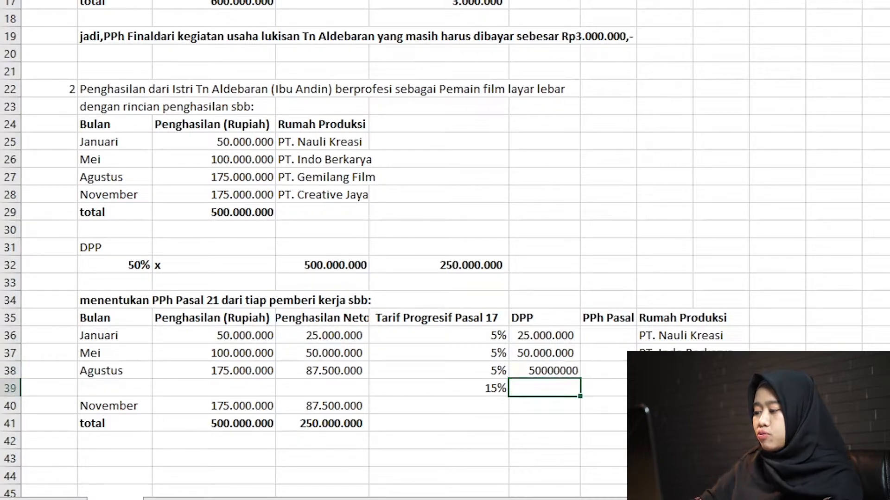
Calculate August's remaining DPP for the 15% rate in F39 with the formula =D38-F38.
{"action": "type", "text": "="}
{"action": "key", "text": "Left"}
{"action": "key", "text": "Left"}
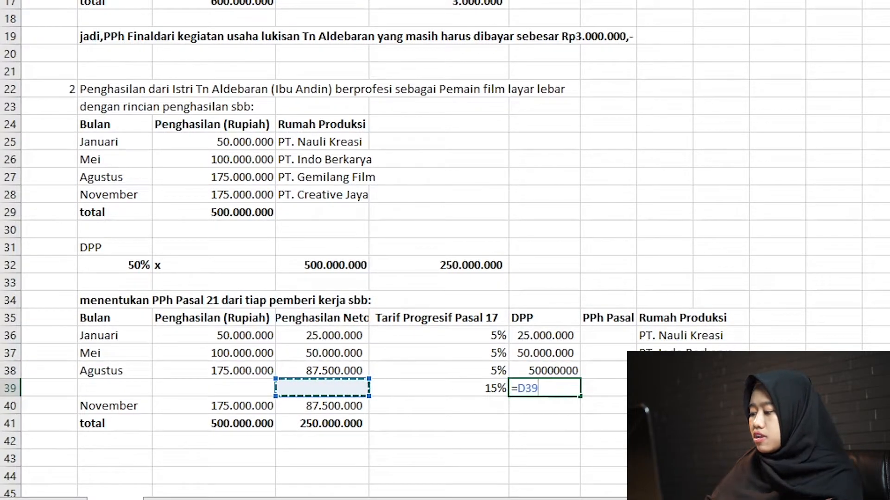
{"action": "key", "text": "Up"}
{"action": "type", "text": "-"}
{"action": "key", "text": "Up"}
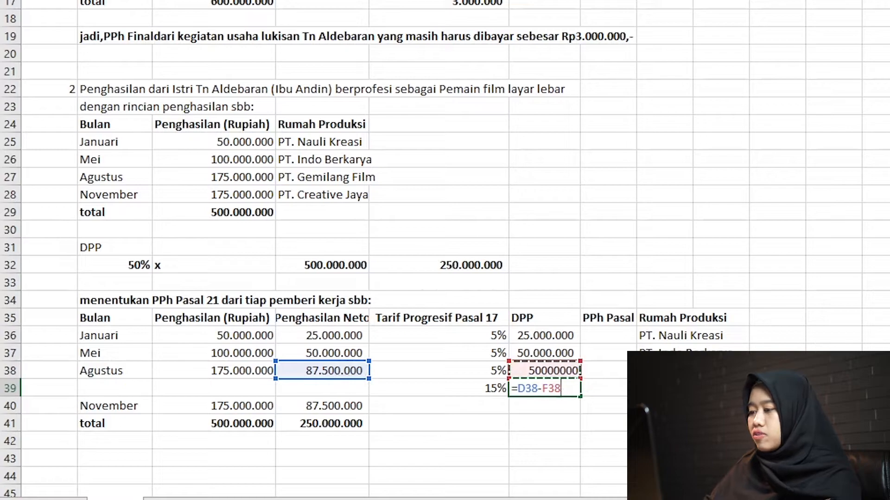
{"action": "key", "text": "Return"}
Copy August's two DPP cells F38:F39 into the November row, starting at F40.
{"action": "key", "text": "Up"}
{"action": "key", "text": "shift+Up"}
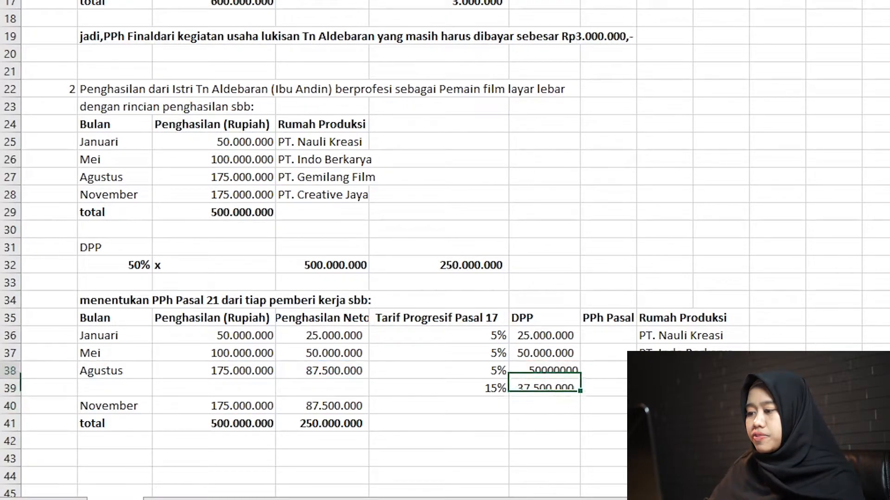
{"action": "key", "text": "ctrl+c"}
{"action": "key", "text": "Down"}
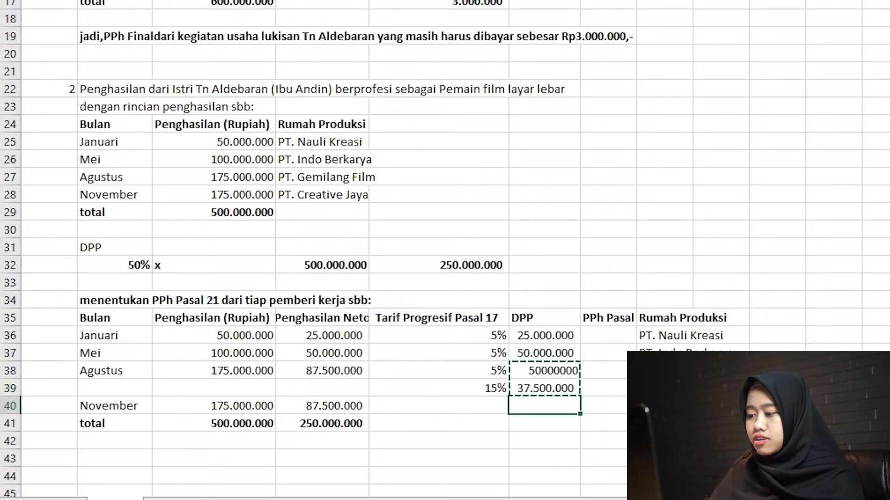
{"action": "key", "text": "ctrl+v"}
Insert two blank rows at row 41, between the November row and the total row.
{"action": "key", "text": "Down"}
{"action": "key", "text": "shift+space"}
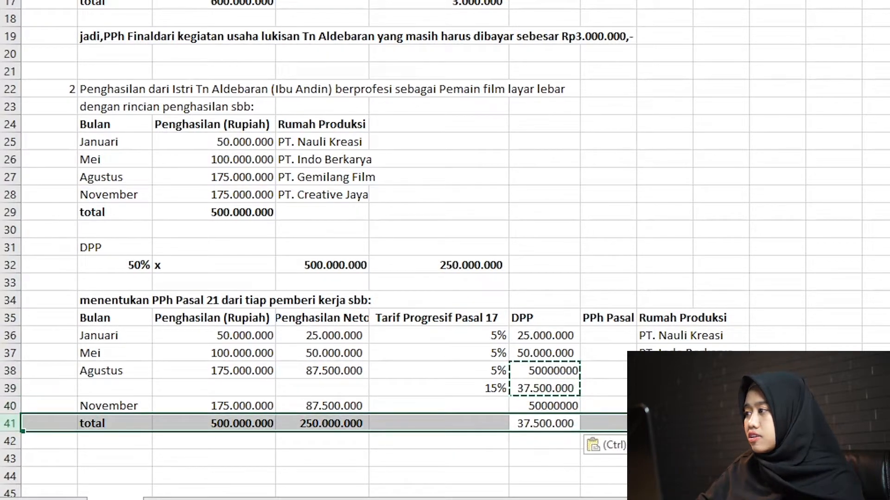
{"action": "key", "text": "ctrl+shift+plus"}
{"action": "key", "text": "ctrl+shift+plus"}
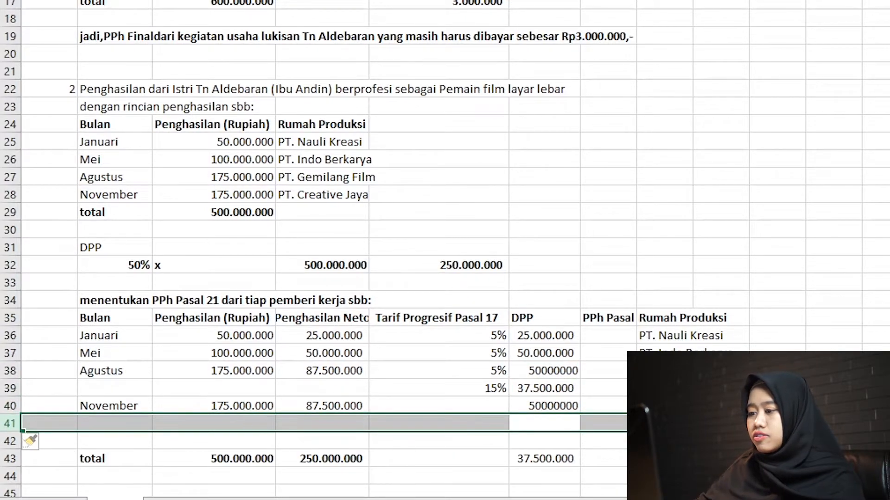
{"action": "key", "text": "Down"}
{"action": "key", "text": "Down"}
{"action": "key", "text": "Up"}
{"action": "key", "text": "Up"}
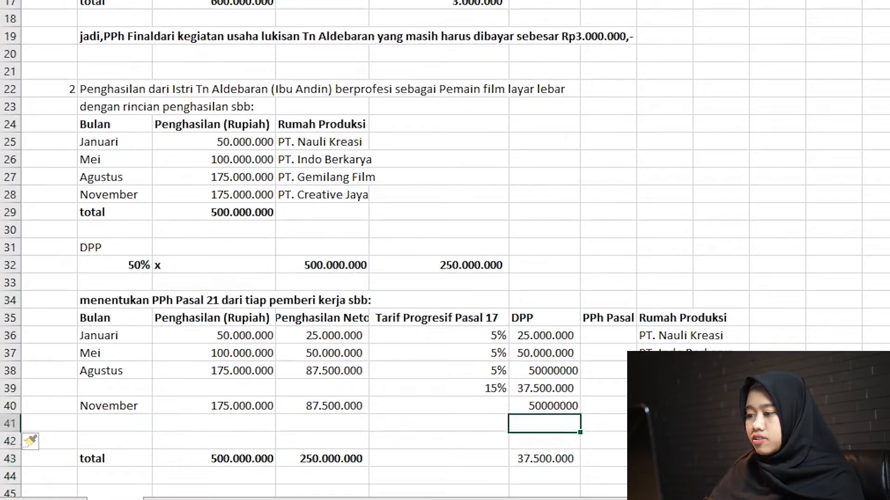
Copy August's 5% and 15% rates from E38:E39 to November's rate cells E40:E41.
{"action": "key", "text": "Up"}
{"action": "key", "text": "Left"}
{"action": "key", "text": "Up"}
{"action": "key", "text": "Up"}
{"action": "key", "text": "shift+Down"}
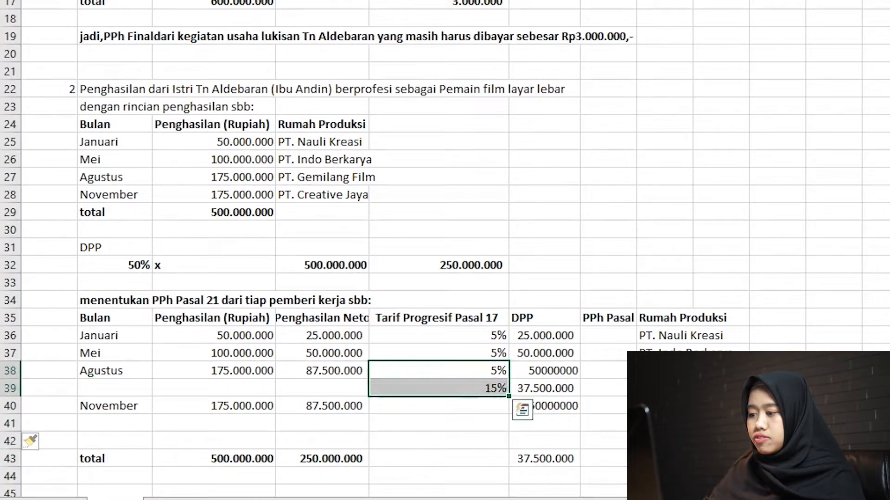
{"action": "key", "text": "ctrl+c"}
{"action": "key", "text": "Down"}
{"action": "key", "text": "ctrl+v"}
{"action": "key", "text": "Right"}
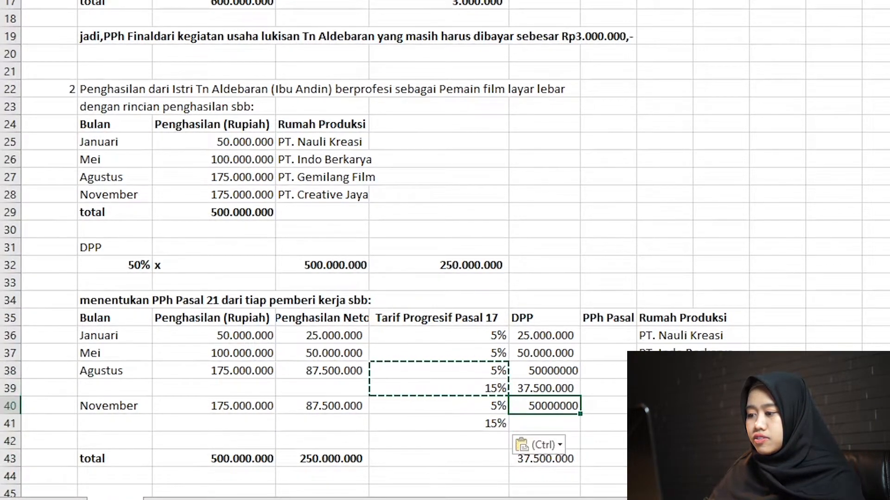
Copy August's remaining DPP formula from F39 to F41 for November's 15% portion.
{"action": "key", "text": "Down"}
{"action": "key", "text": "Up"}
{"action": "key", "text": "Up"}
{"action": "key", "text": "Up"}
{"action": "key", "text": "ctrl+c"}
{"action": "key", "text": "Down"}
{"action": "key", "text": "Down"}
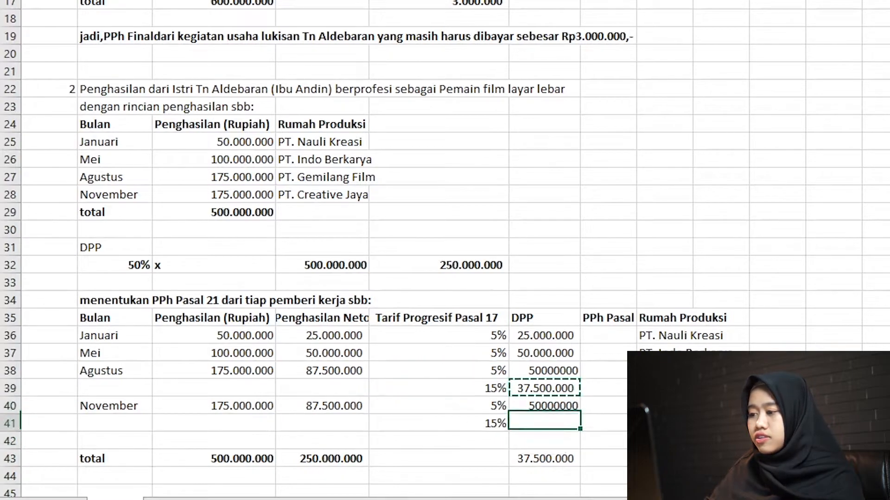
{"action": "key", "text": "ctrl+v"}
Delete the spare blank row 42 above the total row.
{"action": "key", "text": "Down"}
{"action": "key", "text": "Down"}
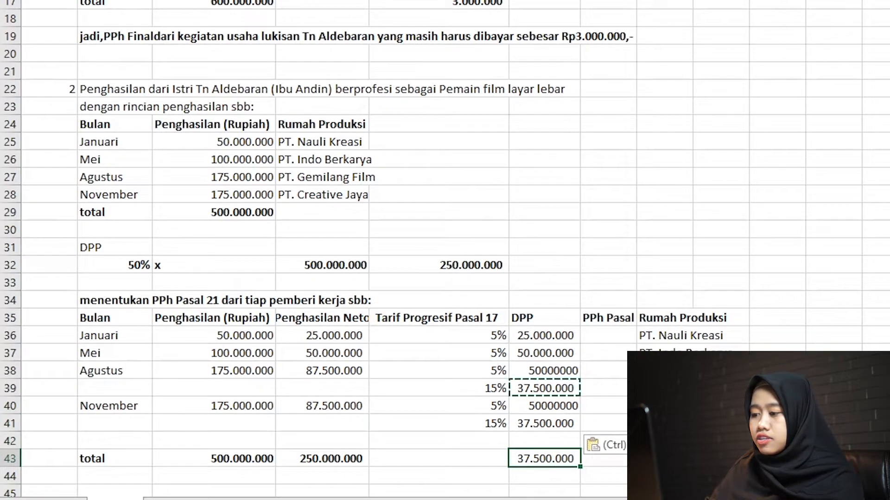
{"action": "key", "text": "Up"}
{"action": "key", "text": "shift+space"}
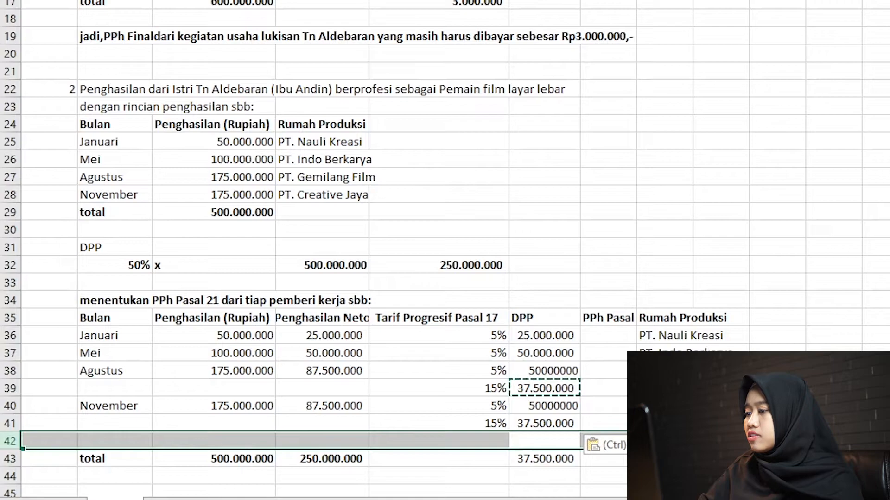
{"action": "key", "text": "Escape"}
{"action": "key", "text": "ctrl+minus"}
Format the DPP cells F36:F42 with thousands separators and no decimals.
{"action": "left_click", "coordinate": [543, 335]}
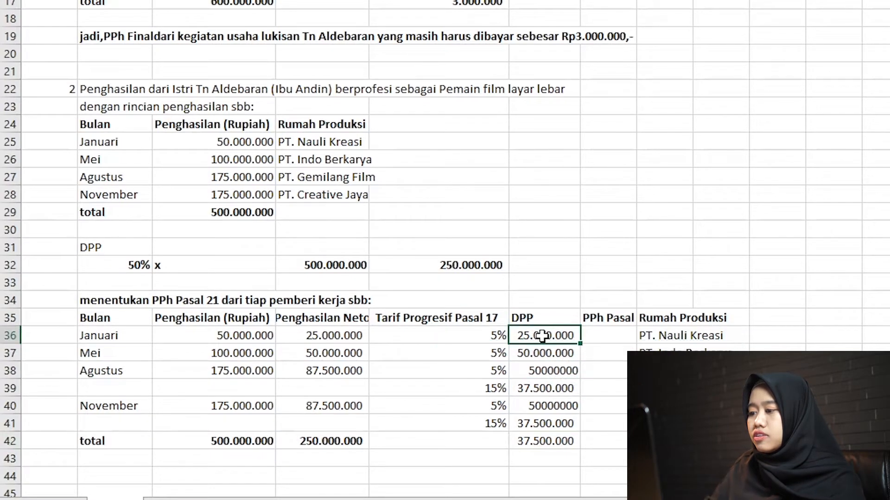
{"action": "key", "text": "ctrl+shift+Down"}
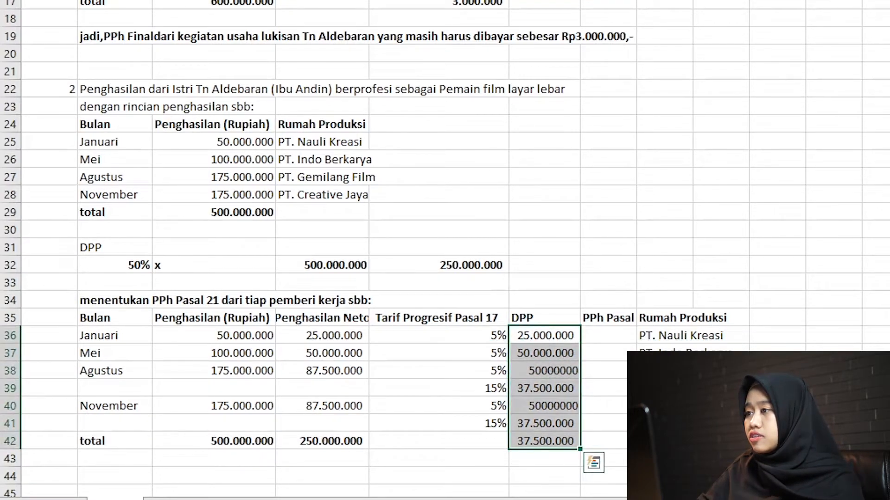
{"action": "left_click", "coordinate": [562, 423]}
Replace the DPP total in F42 with the formula =SUM(F36:F41).
{"action": "key", "text": "Down"}
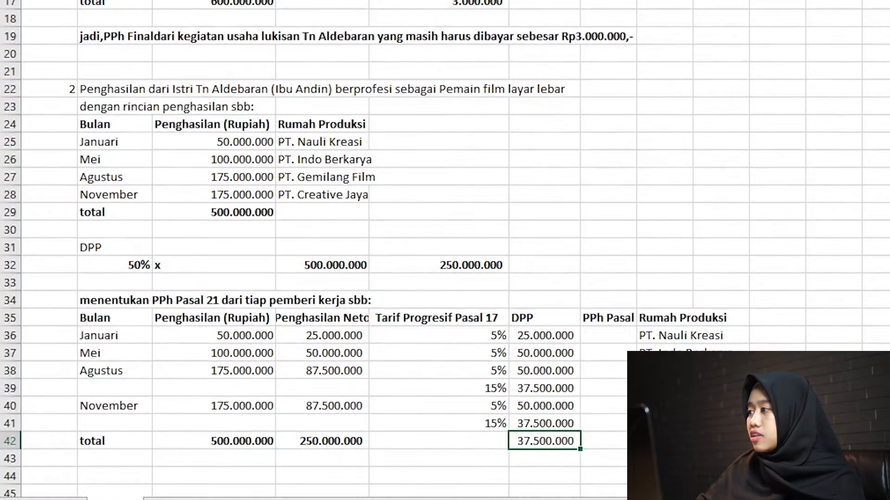
{"action": "key", "text": "alt+equal"}
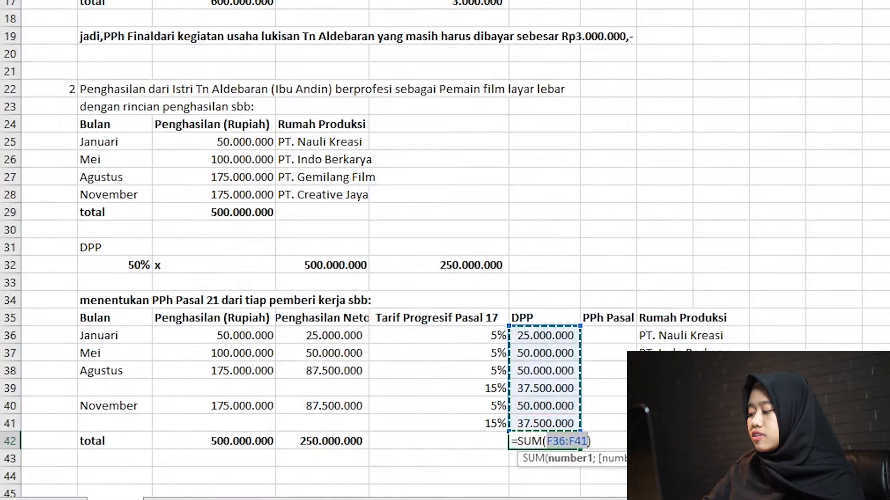
{"action": "key", "text": "Return"}
{"action": "key", "text": "Up"}
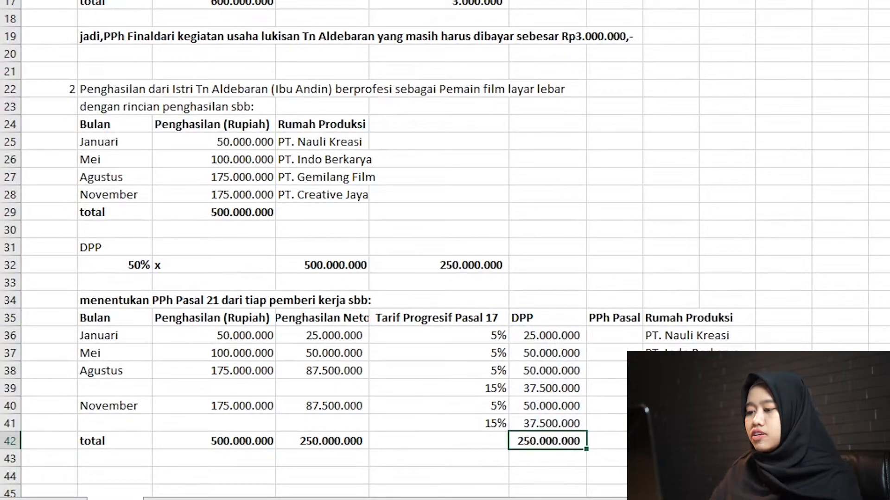
Calculate January's PPh Pasal 21 in G36 by multiplying the rate in E36 by the DPP in F36.
{"action": "key", "text": "Right"}
{"action": "key", "text": "Up"}
{"action": "key", "text": "Up"}
{"action": "key", "text": "Up"}
{"action": "key", "text": "Up"}
{"action": "key", "text": "Up"}
{"action": "key", "text": "Up"}
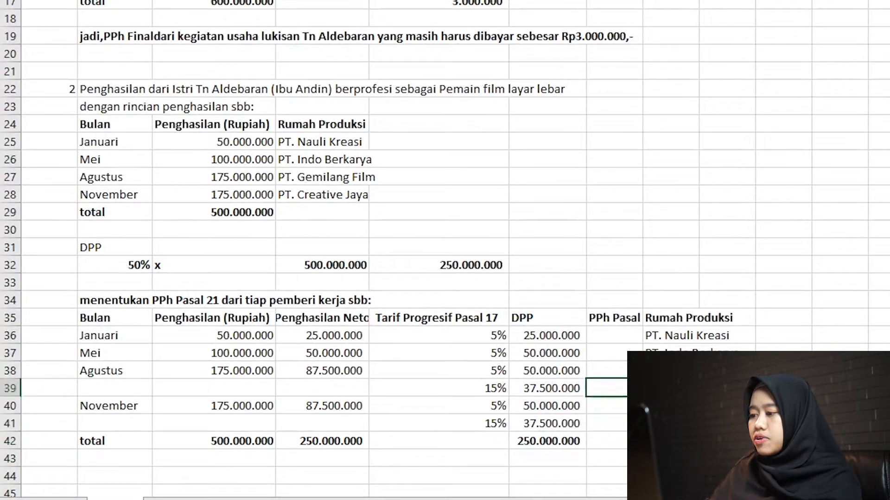
{"action": "type", "text": "="}
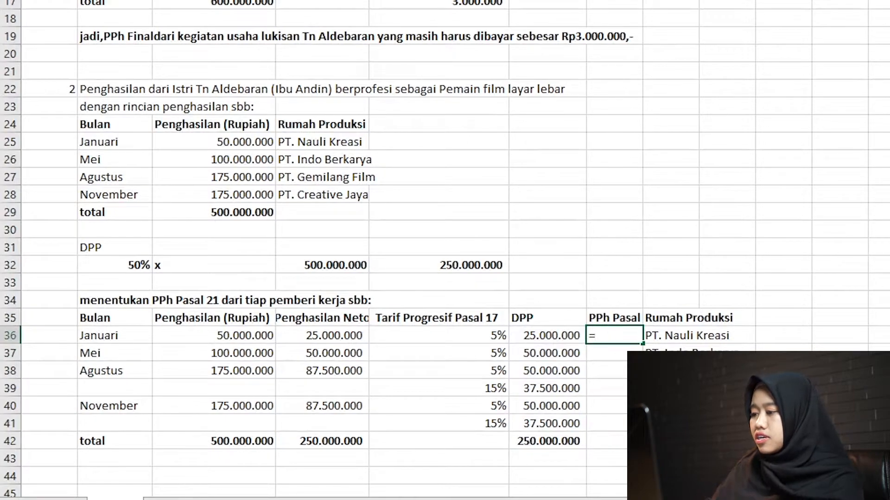
{"action": "key", "text": "Left"}
{"action": "key", "text": "Left"}
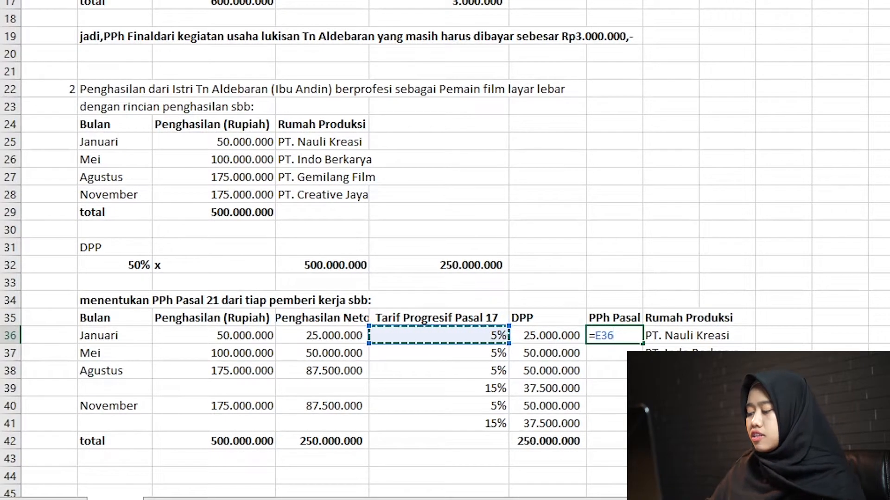
{"action": "type", "text": "*"}
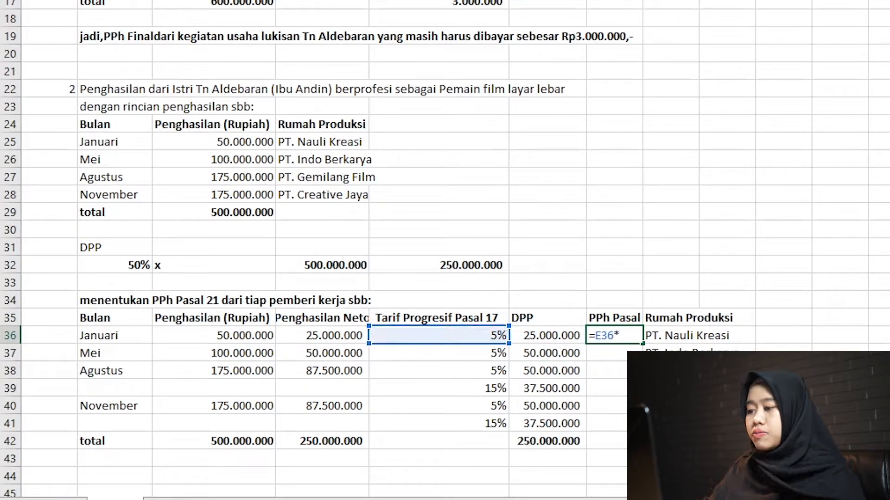
{"action": "key", "text": "Left"}
{"action": "key", "text": "ctrl+Return"}
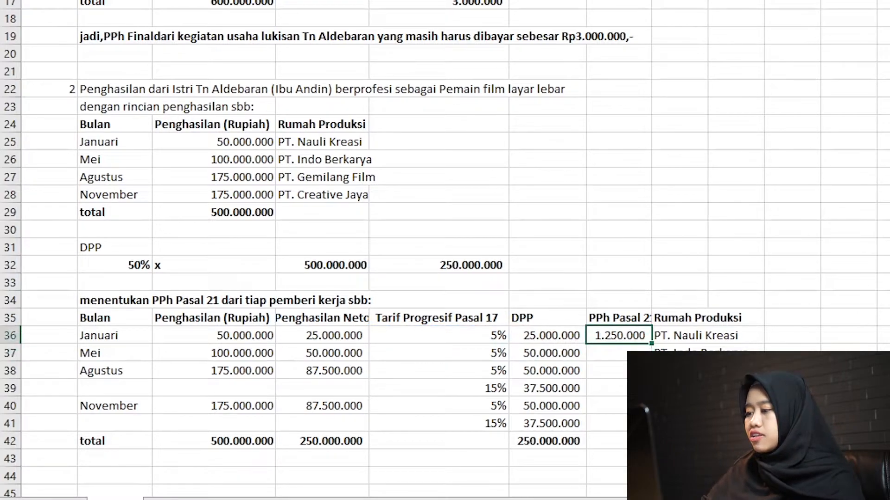
Copy January's PPh Pasal 21 formula from G36 to the remaining rows G37:G41.
{"action": "key", "text": "ctrl+c"}
{"action": "key", "text": "Down"}
{"action": "key", "text": "ctrl+v"}
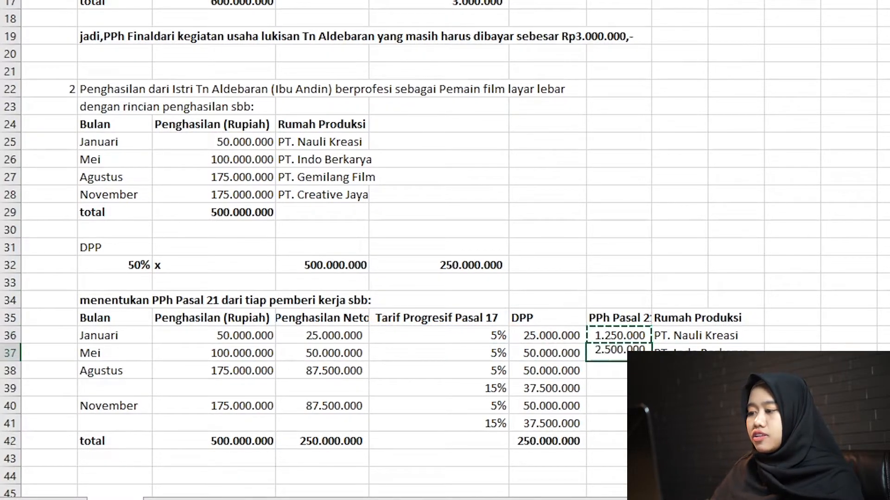
{"action": "key", "text": "Down"}
{"action": "key", "text": "ctrl+v"}
{"action": "key", "text": "Down"}
{"action": "key", "text": "ctrl+v"}
{"action": "key", "text": "Down"}
{"action": "key", "text": "ctrl+v"}
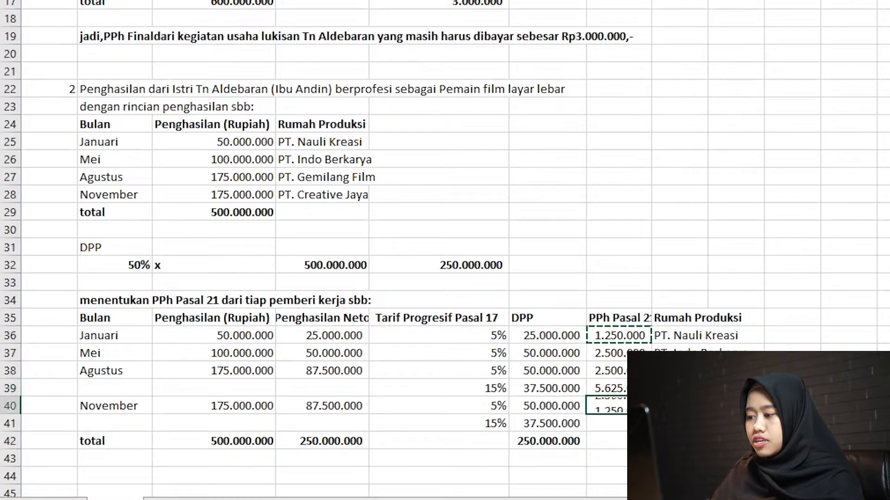
{"action": "key", "text": "Down"}
{"action": "key", "text": "ctrl+v"}
Copy the DPP total formula from F42 to G42 and autofit the width of column G.
{"action": "key", "text": "Down"}
{"action": "key", "text": "Left"}
{"action": "key", "text": "ctrl+c"}
{"action": "key", "text": "Right"}
{"action": "key", "text": "ctrl+v"}
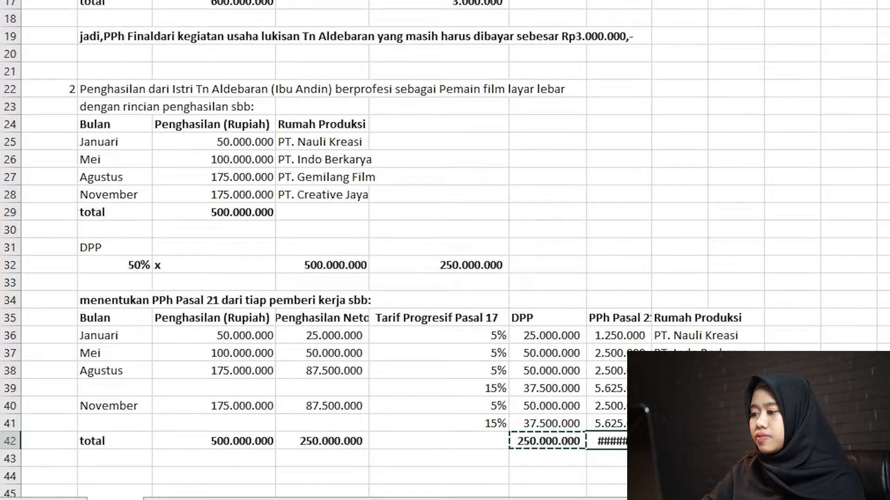
{"action": "double_click", "coordinate": [651, 1]}
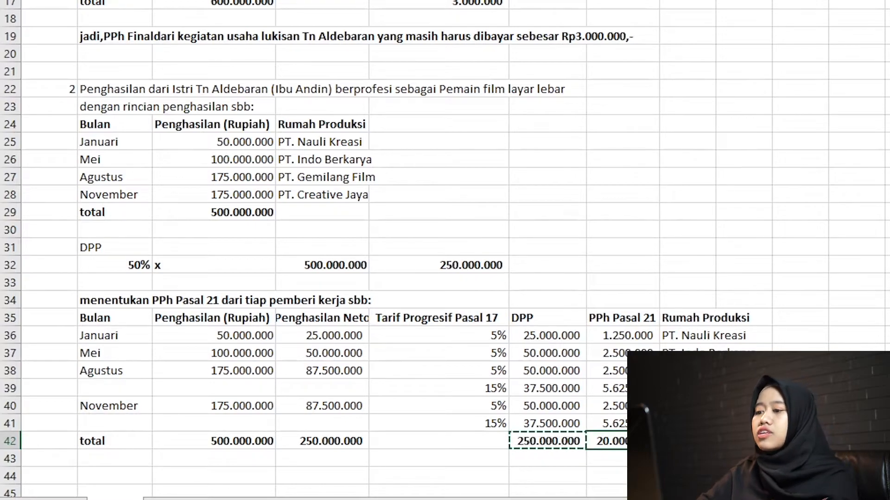
Enter in B44 "Jadi, PPh Pasal 21 yang telah dipotong oleh pemberi kerja selama tahun 2019 sebesar Rp20.000.000,-".
{"action": "left_click", "coordinate": [127, 469]}
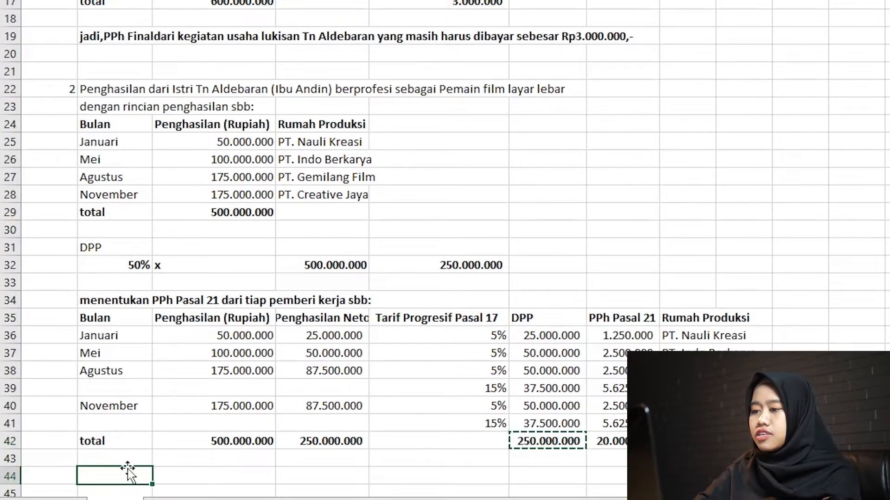
{"action": "type", "text": "Jadi, PPh"}
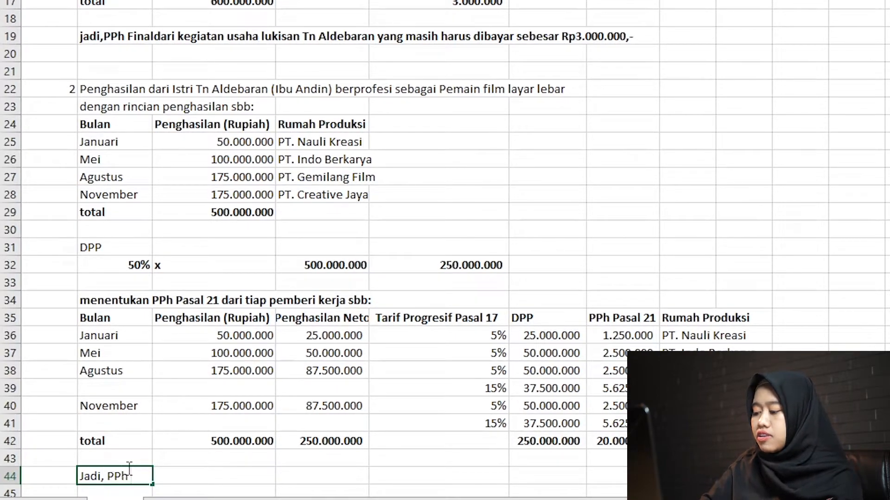
{"action": "type", "text": "Pasal 21 yang tel"}
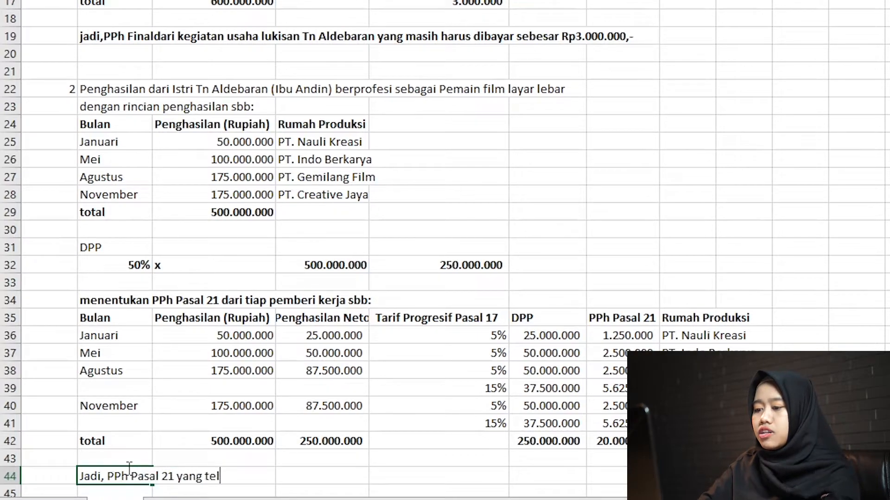
{"action": "type", "text": "ah dipotong oleh pembveri kerja"}
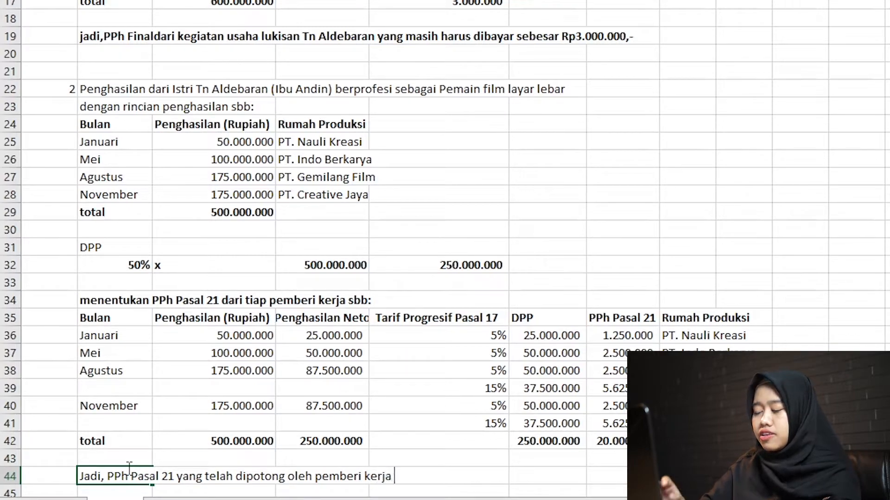
{"action": "type", "text": "selama tahun 2019 sebesar Rp20.000.000,-"}
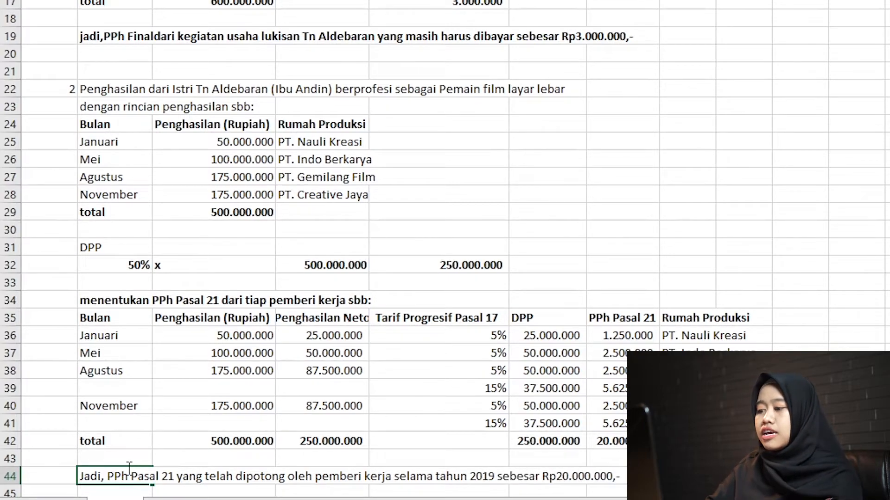
{"action": "key", "text": "Return"}
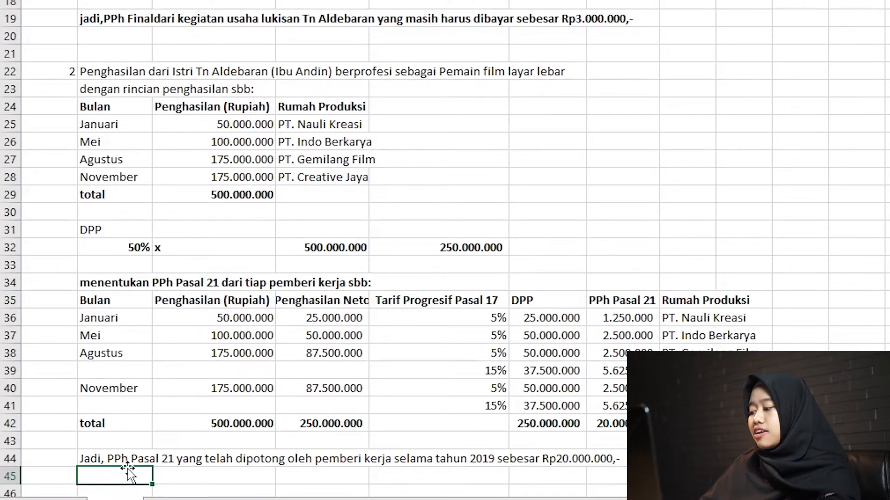
Enter item number 3 in A47 and text in B47 introducing the child of the husband and wife.
{"action": "key", "text": "Down"}
{"action": "key", "text": "Down"}
{"action": "key", "text": "Down"}
{"action": "key", "text": "Down"}
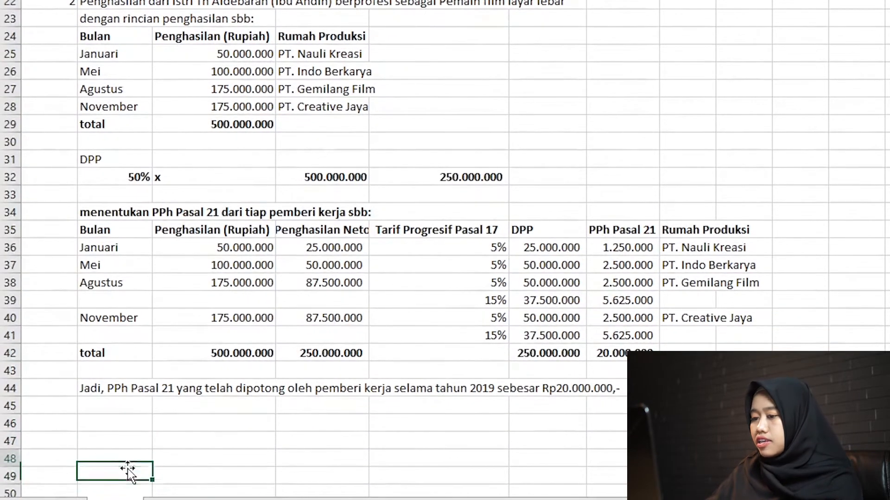
{"action": "key", "text": "Up"}
{"action": "key", "text": "Up"}
{"action": "key", "text": "Left"}
{"action": "type", "text": "3"}
{"action": "key", "text": "Right"}
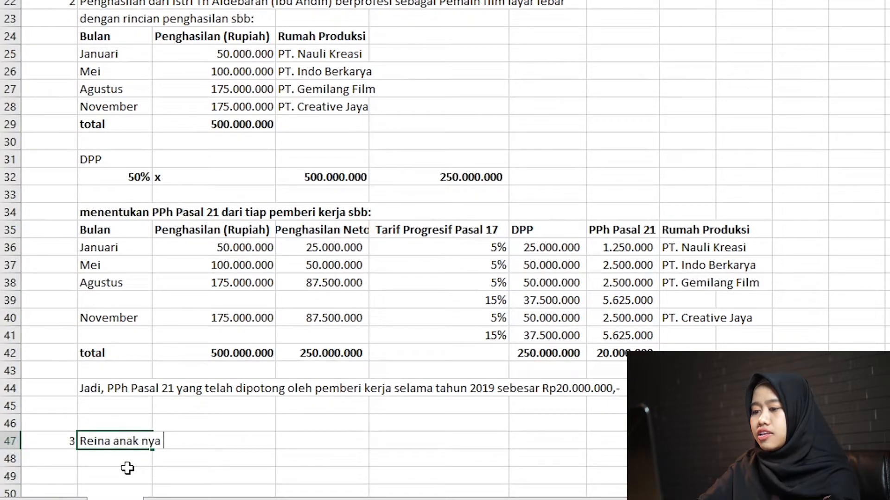
{"action": "type", "text": "Reina anak nya Pak Al dan Ibu Andin"}
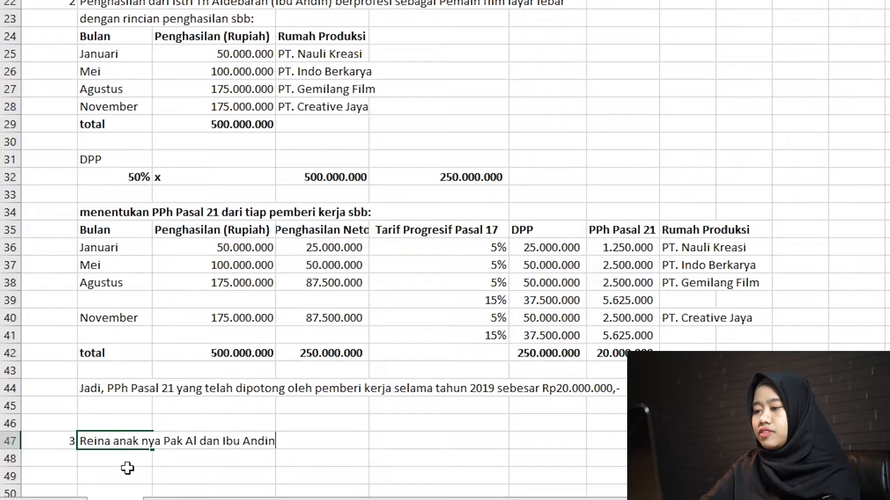
{"action": "key", "text": "Return"}
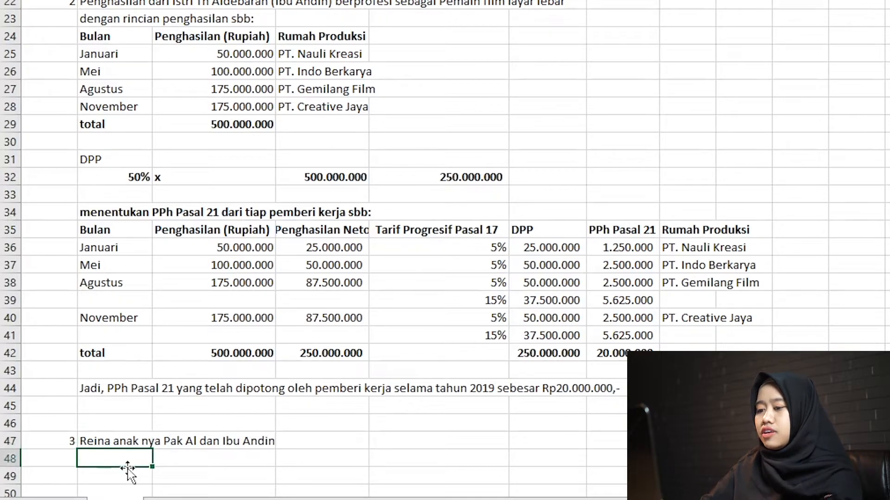
Enter in B48 "menerima penghasilan sebesar Rp2.500.000,- pada bulan Juli dan September.", checking the payment months in the case slide.
{"action": "type", "text": "menerima pengah"}
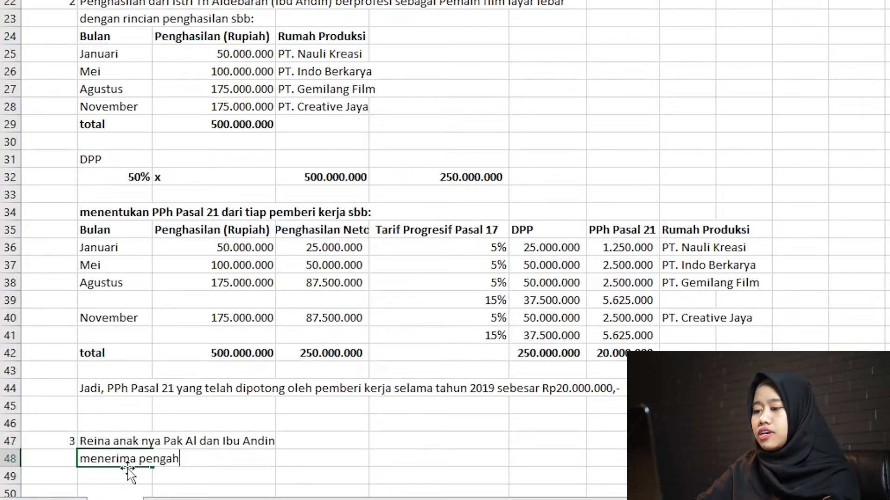
{"action": "key", "text": "BackSpace"}
{"action": "key", "text": "BackSpace"}
{"action": "type", "text": "hasilan"}
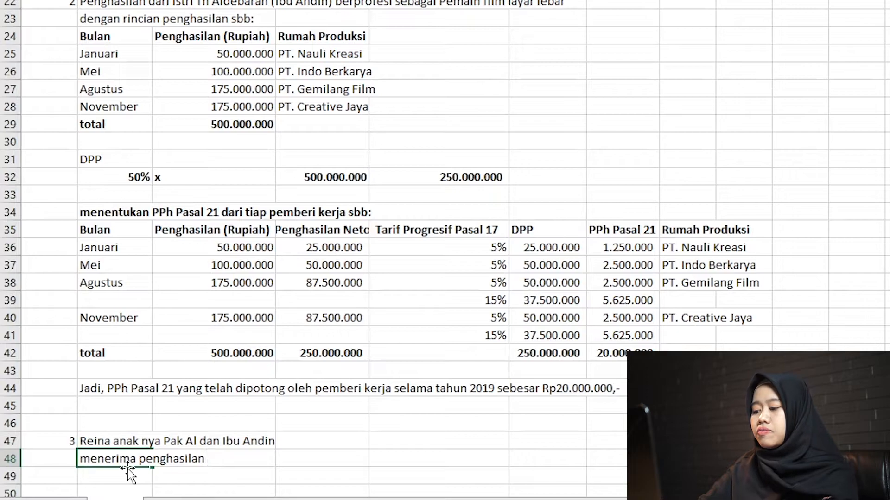
{"action": "type", "text": " sebesar Rp"}
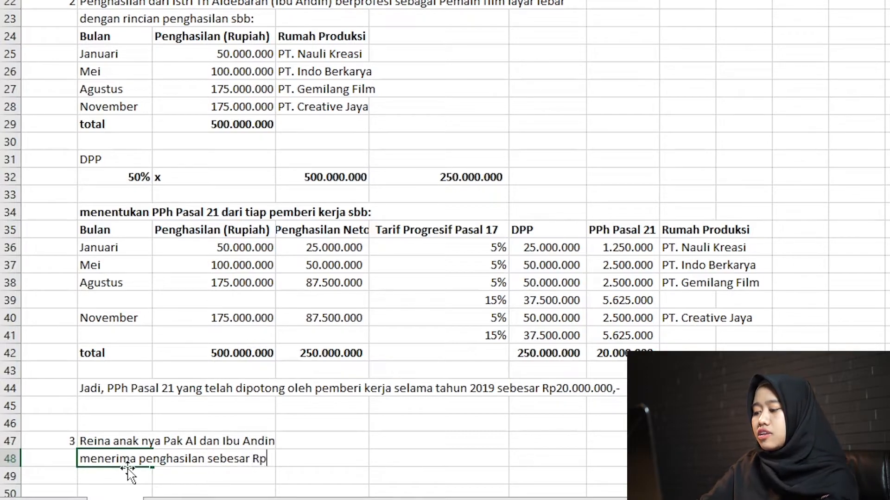
{"action": "type", "text": "2.500.000"}
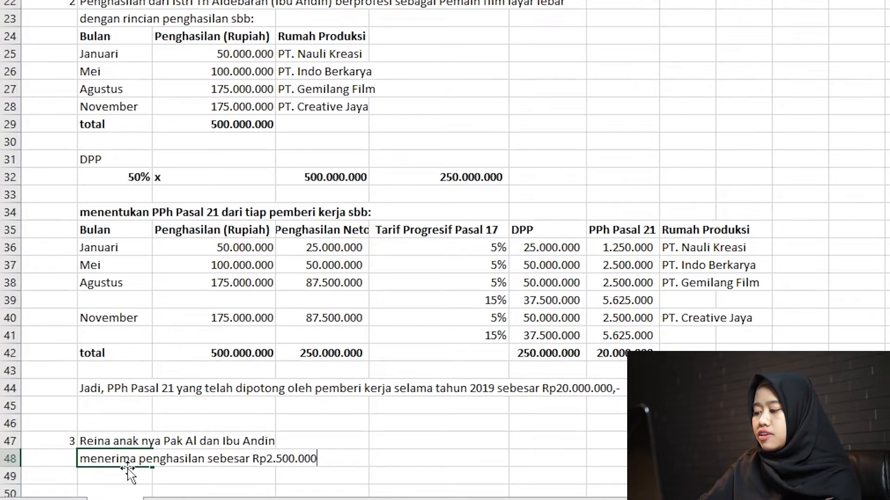
{"action": "type", "text": ",-"}
{"action": "key", "text": "Return"}
{"action": "key", "text": "alt+Tab"}
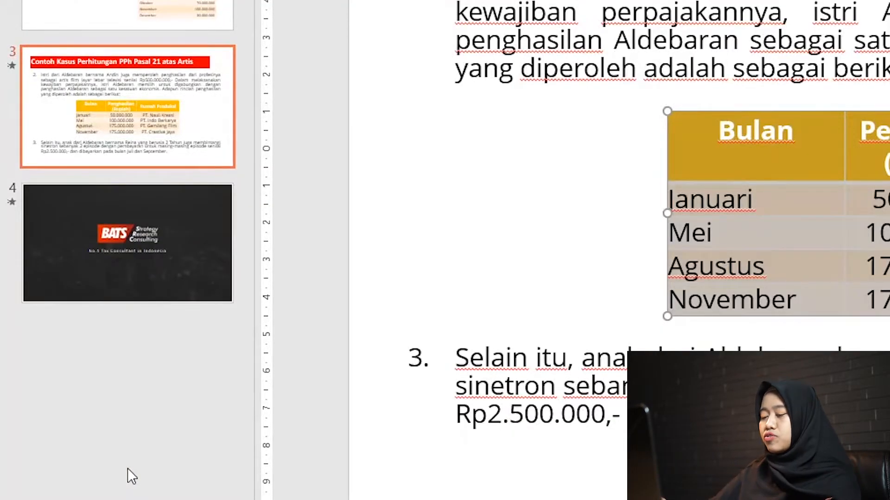
{"action": "key", "text": "alt+Tab"}
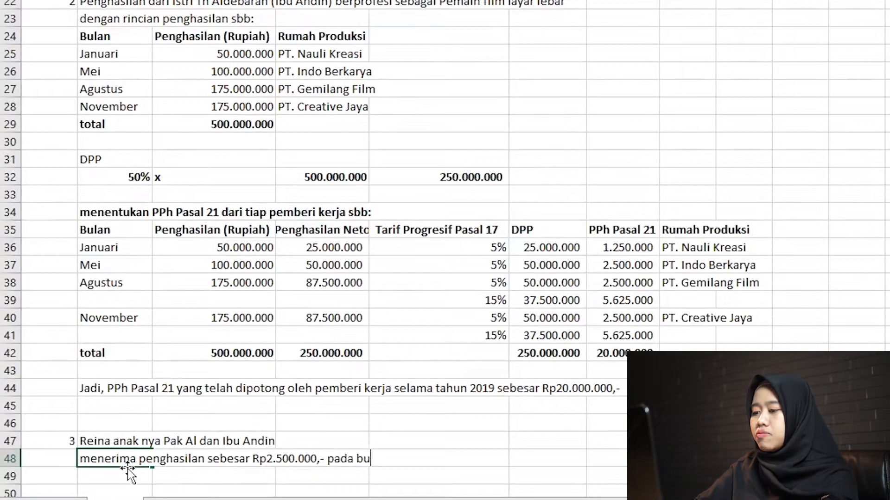
{"action": "type", "text": "pada bulan Juli dan se"}
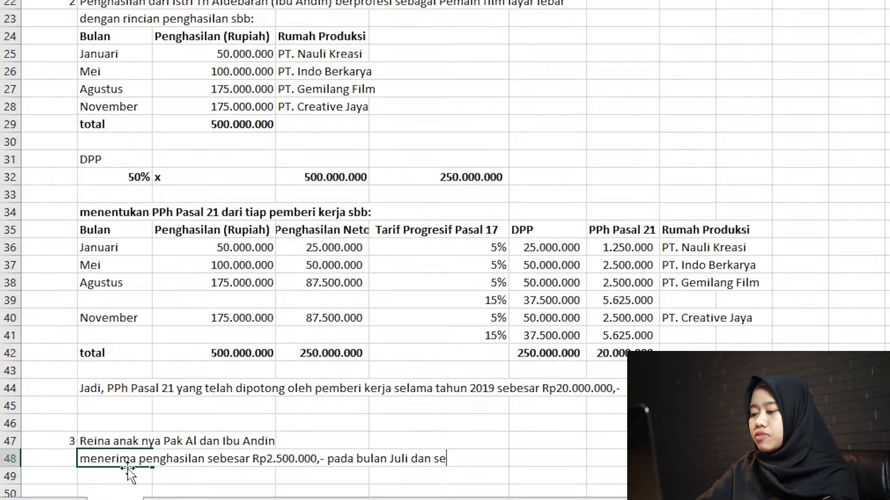
{"action": "type", "text": "ptember"}
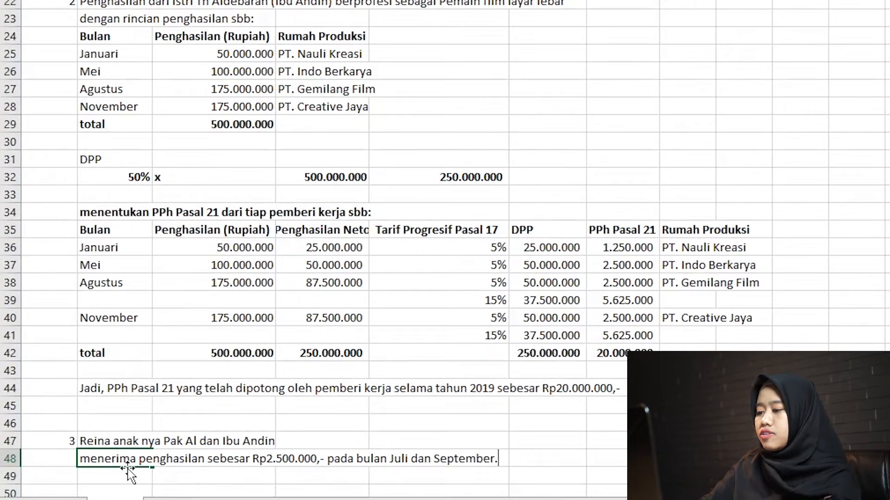
{"action": "type", "text": "."}
{"action": "key", "text": "Return"}
{"action": "key", "text": "Return"}
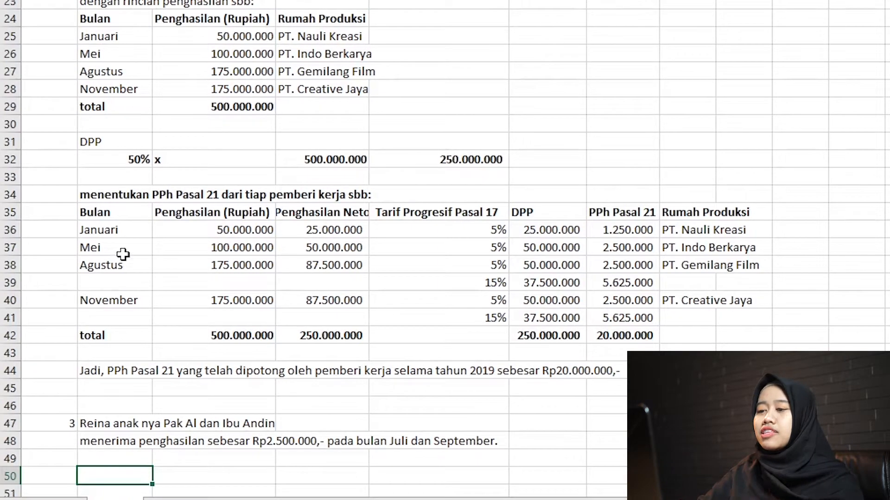
Copy the wife's PPh Pasal 21 table range B35:H40, headers included, and paste it at B52.
{"action": "left_click", "coordinate": [103, 227]}
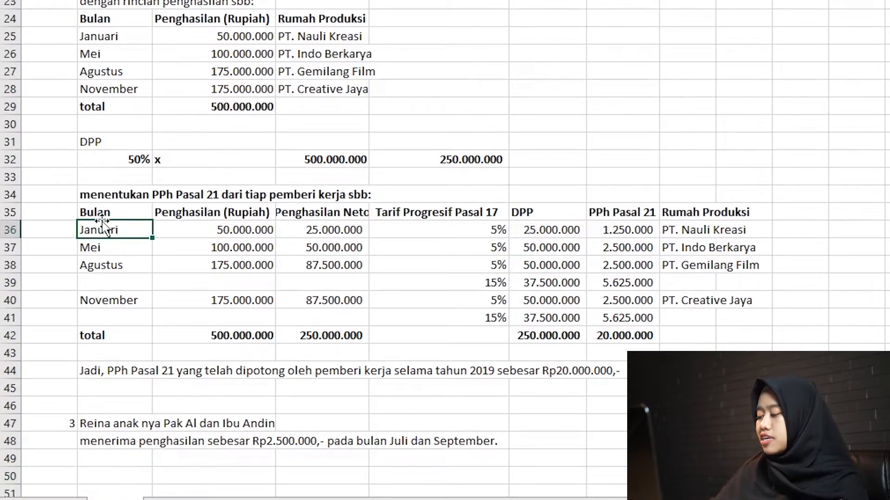
{"action": "key", "text": "Up"}
{"action": "key", "text": "Up"}
{"action": "key", "text": "Down"}
{"action": "key", "text": "ctrl+shift+Right"}
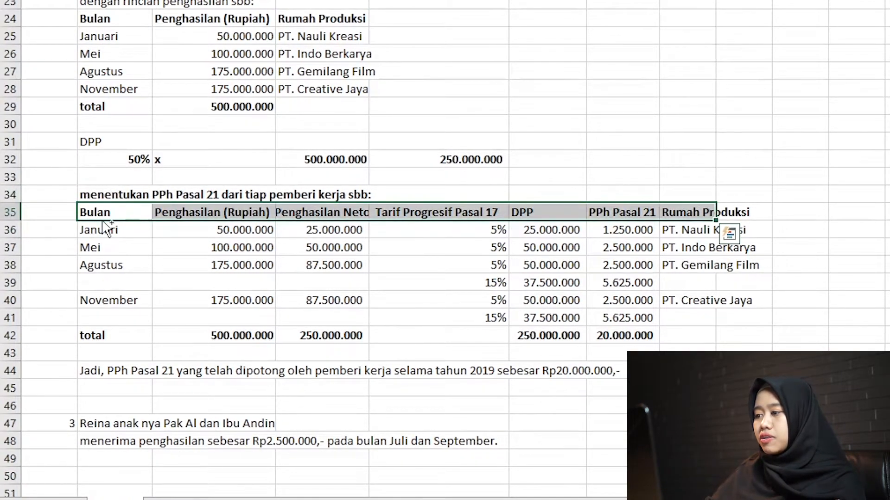
{"action": "key", "text": "shift+Down"}
{"action": "key", "text": "shift+Down"}
{"action": "key", "text": "shift+Down"}
{"action": "key", "text": "shift+Down"}
{"action": "key", "text": "shift+Down"}
{"action": "key", "text": "ctrl+c"}
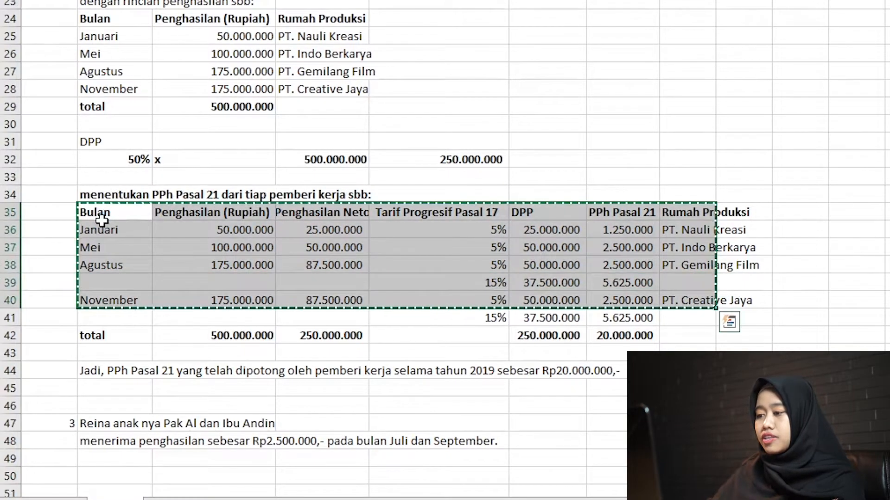
{"action": "key", "text": "Down"}
{"action": "key", "text": "Down"}
{"action": "key", "text": "Down"}
{"action": "key", "text": "Down"}
{"action": "key", "text": "Down"}
{"action": "key", "text": "Down"}
{"action": "key", "text": "Down"}
{"action": "key", "text": "Down"}
{"action": "key", "text": "Down"}
{"action": "key", "text": "Down"}
{"action": "key", "text": "Down"}
{"action": "key", "text": "Down"}
{"action": "key", "text": "Down"}
{"action": "key", "text": "Down"}
{"action": "key", "text": "Down"}
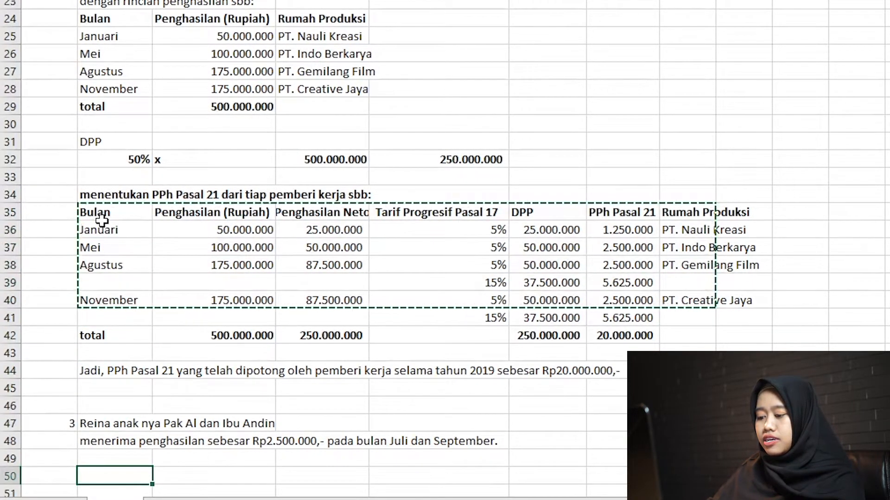
{"action": "key", "text": "Down"}
{"action": "key", "text": "Down"}
{"action": "key", "text": "Down"}
{"action": "key", "text": "Down"}
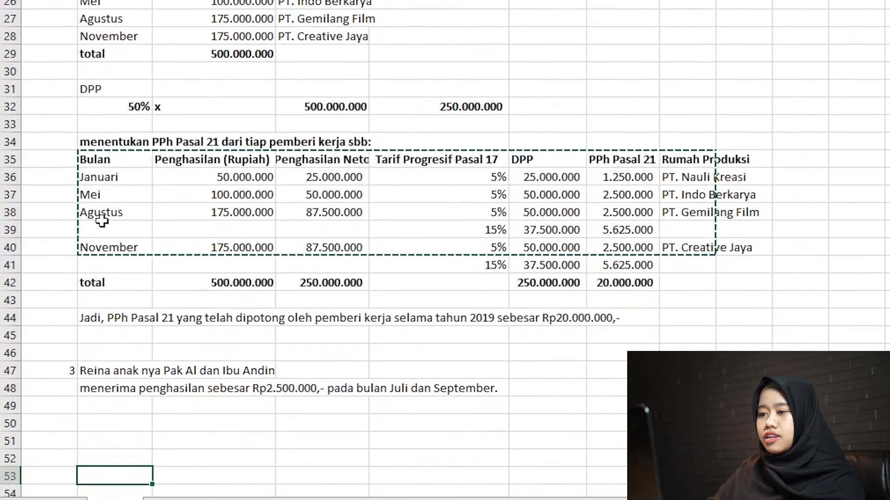
{"action": "key", "text": "Up"}
{"action": "key", "text": "Up"}
{"action": "key", "text": "Up"}
{"action": "key", "text": "Up"}
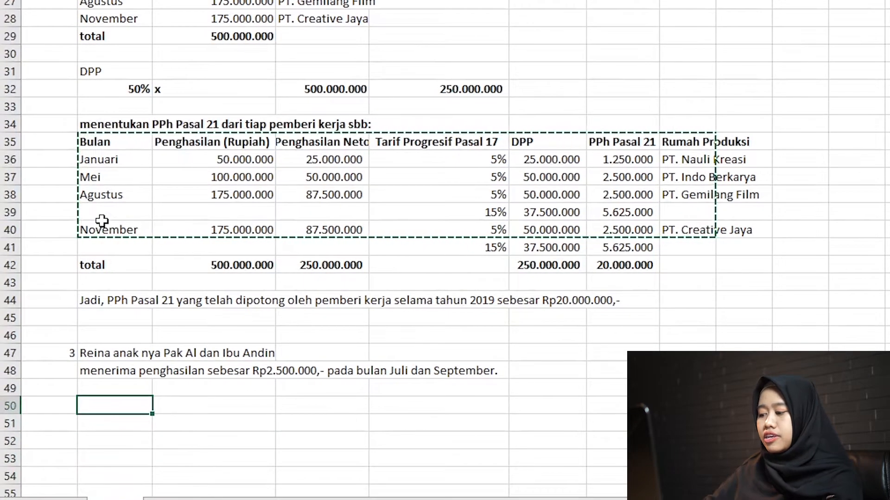
{"action": "key", "text": "Down"}
{"action": "key", "text": "ctrl+v"}
{"action": "key", "text": "Down"}
{"action": "key", "text": "Down"}
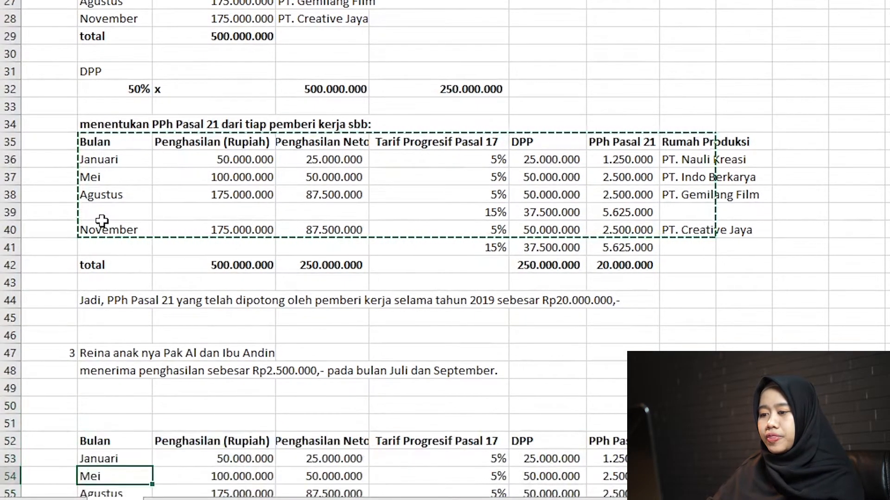
Enter the label DPP in B49, with 50% in B50 and x in C50.
{"action": "key", "text": "Down"}
{"action": "key", "text": "Down"}
{"action": "key", "text": "Up"}
{"action": "key", "text": "Up"}
{"action": "key", "text": "Up"}
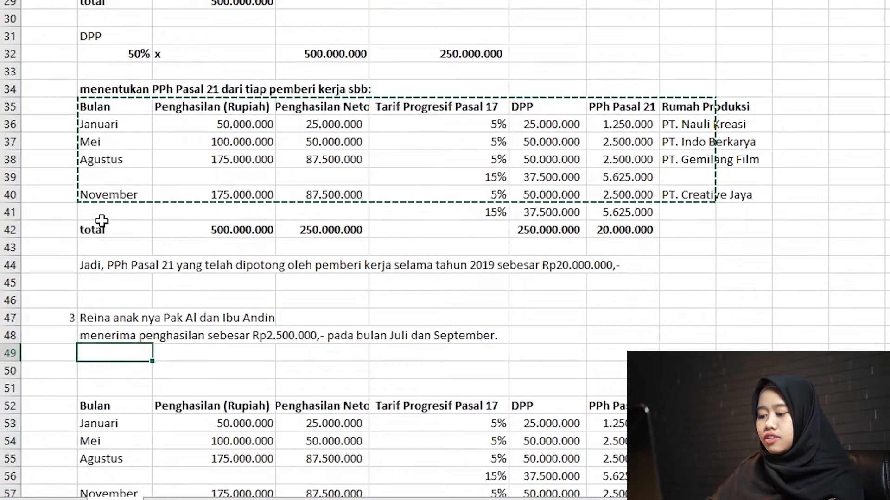
{"action": "type", "text": "DPP"}
{"action": "key", "text": "Return"}
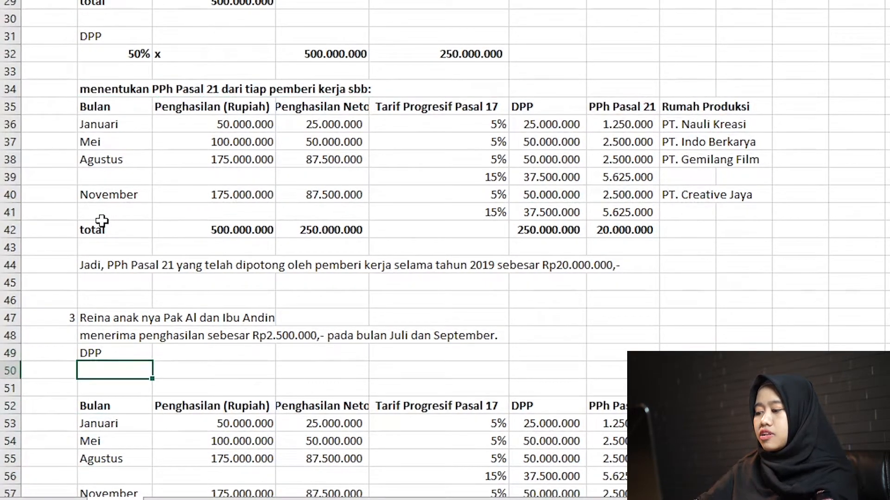
{"action": "type", "text": "50%"}
{"action": "key", "text": "Tab"}
{"action": "type", "text": "x"}
{"action": "key", "text": "Tab"}
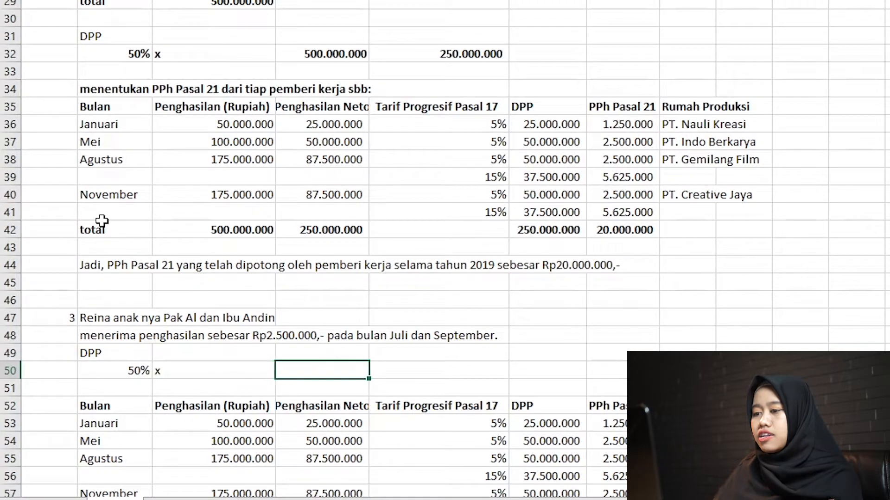
{"action": "type", "text": "25000"}
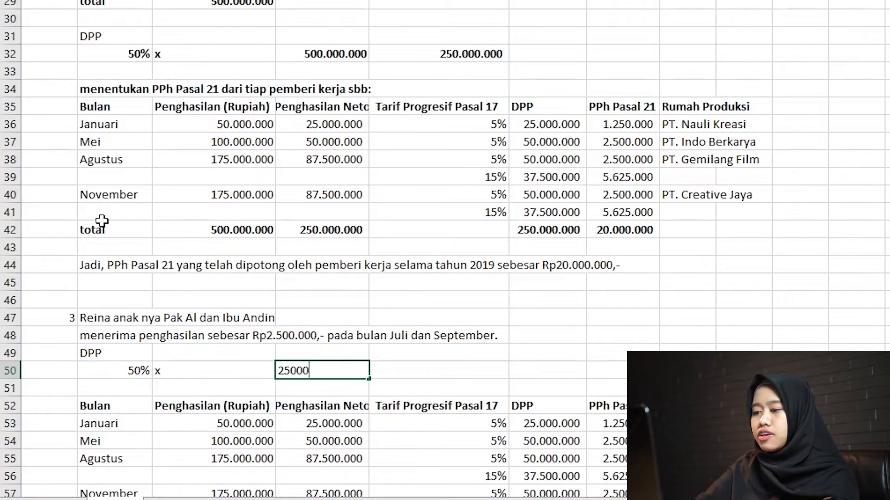
{"action": "type", "text": "00"}
{"action": "key", "text": "Return"}
{"action": "key", "text": "Down"}
{"action": "key", "text": "Up"}
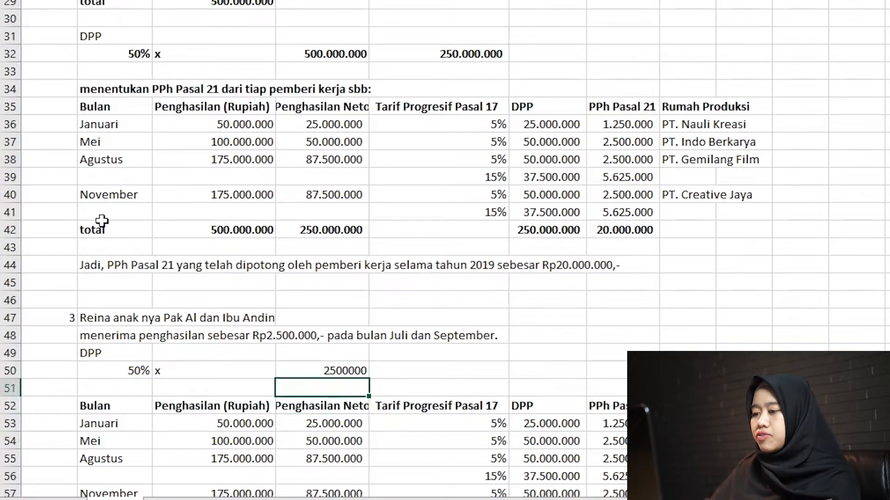
Set the child's income in D50 to 5.000.000, displayed with thousands separators.
{"action": "key", "text": "Up"}
{"action": "type", "text": "50000000"}
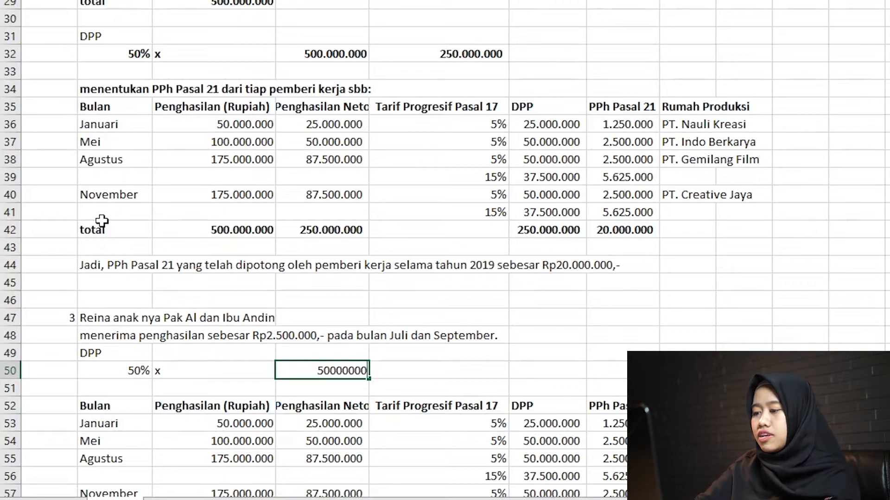
{"action": "key", "text": "BackSpace"}
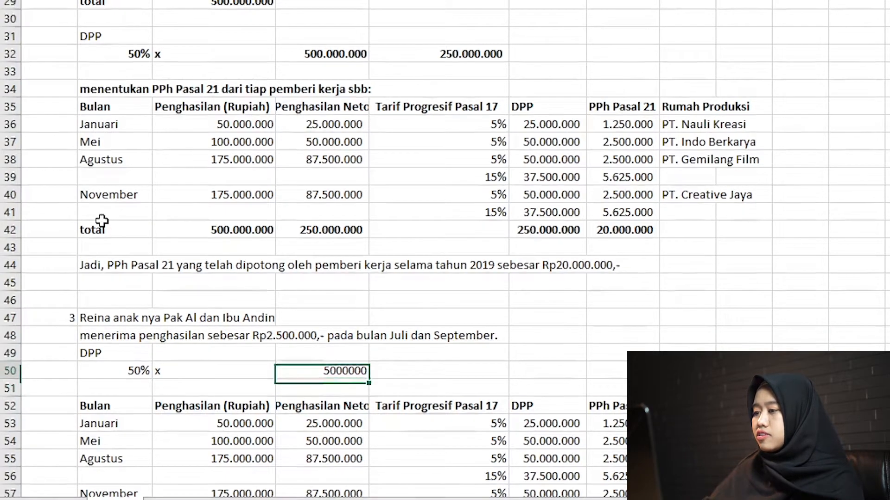
{"action": "key", "text": "Tab"}
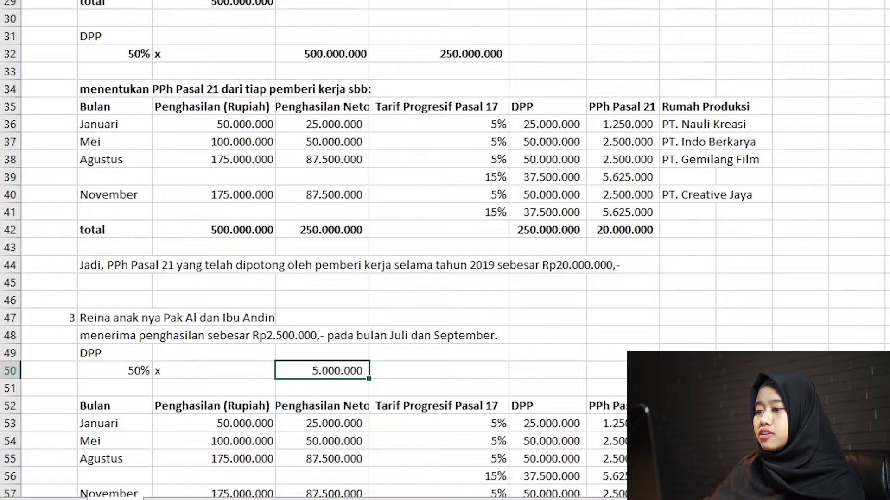
Calculate the child's DPP in E50 by multiplying the 50% in B50 by the income in D50.
{"action": "type", "text": "="}
{"action": "key", "text": "Left"}
{"action": "key", "text": "Left"}
{"action": "key", "text": "Left"}
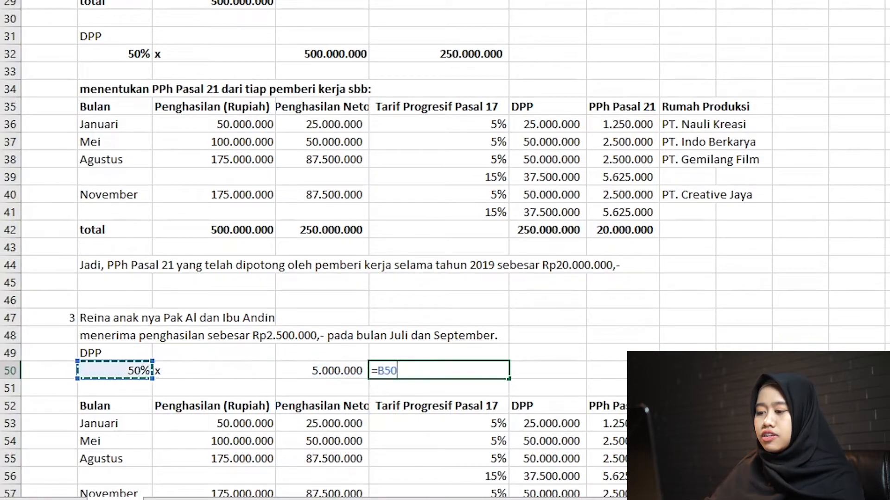
{"action": "key", "text": "Left"}
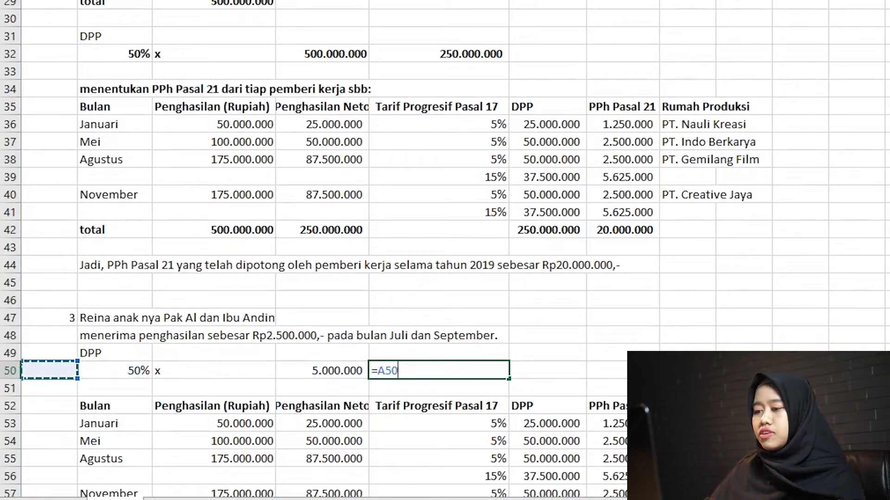
{"action": "key", "text": "Right"}
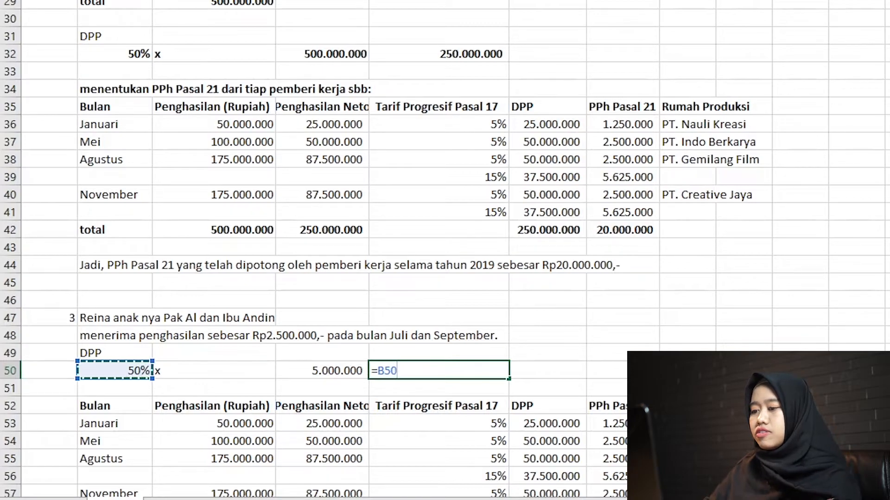
{"action": "type", "text": "*"}
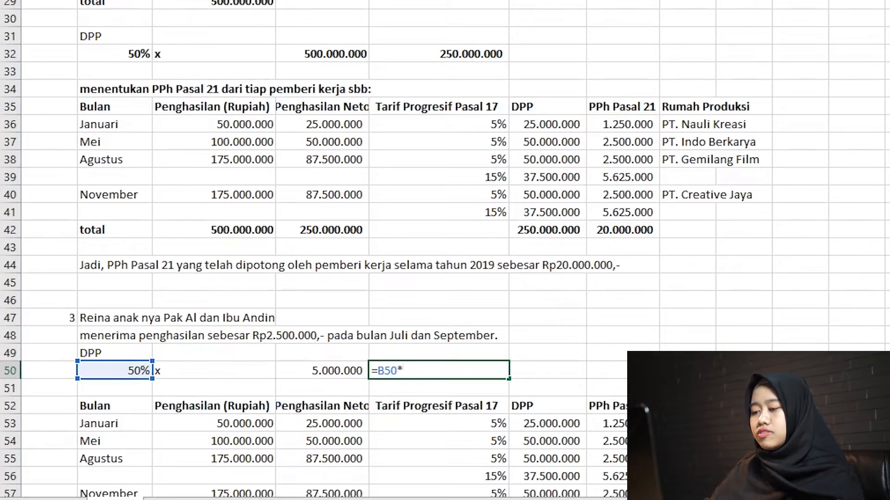
{"action": "key", "text": "Left"}
{"action": "key", "text": "Return"}
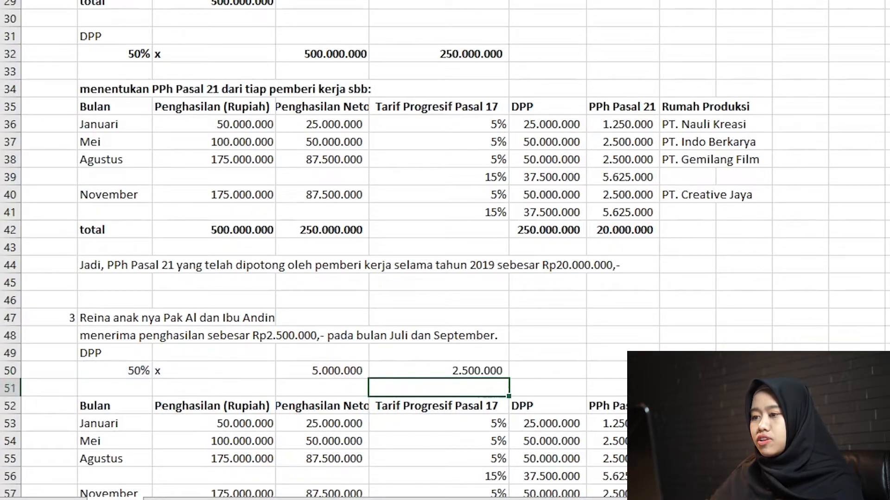
Make the whole of row 50, holding the child's DPP calculation, bold.
{"action": "key", "text": "Up"}
{"action": "key", "text": "shift+space"}
{"action": "key", "text": "ctrl+b"}
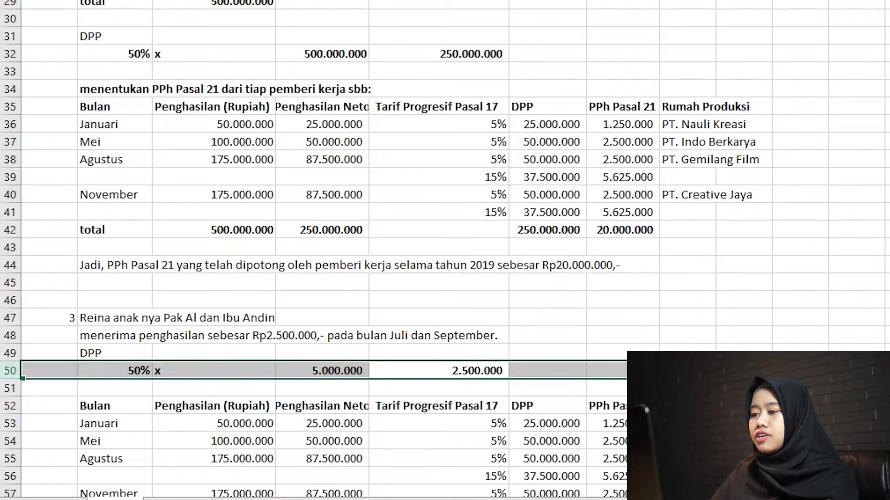
{"action": "key", "text": "Down"}
{"action": "key", "text": "Down"}
{"action": "key", "text": "Down"}
{"action": "key", "text": "Down"}
{"action": "key", "text": "Down"}
{"action": "key", "text": "Down"}
{"action": "key", "text": "Down"}
{"action": "key", "text": "Down"}
{"action": "key", "text": "Down"}
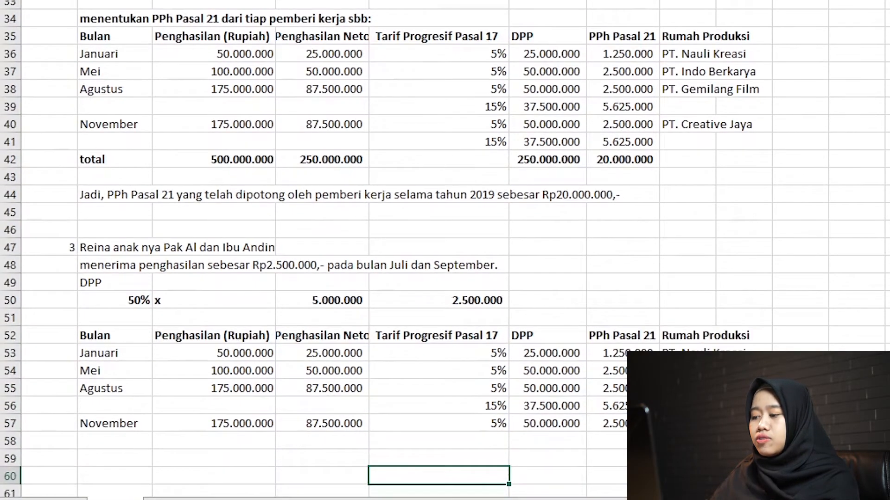
{"action": "key", "text": "Up"}
{"action": "key", "text": "Up"}
{"action": "key", "text": "Up"}
{"action": "key", "text": "Up"}
{"action": "key", "text": "Left"}
{"action": "key", "text": "Left"}
{"action": "key", "text": "Left"}
{"action": "key", "text": "Up"}
{"action": "key", "text": "Up"}
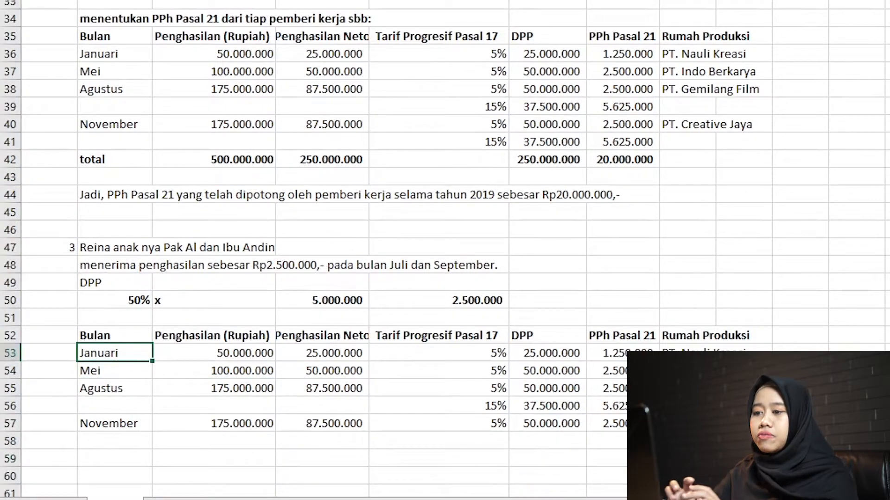
Copy the whole heading row 34 into the empty row 51 above the child's tax table.
{"action": "left_click", "coordinate": [98, 32]}
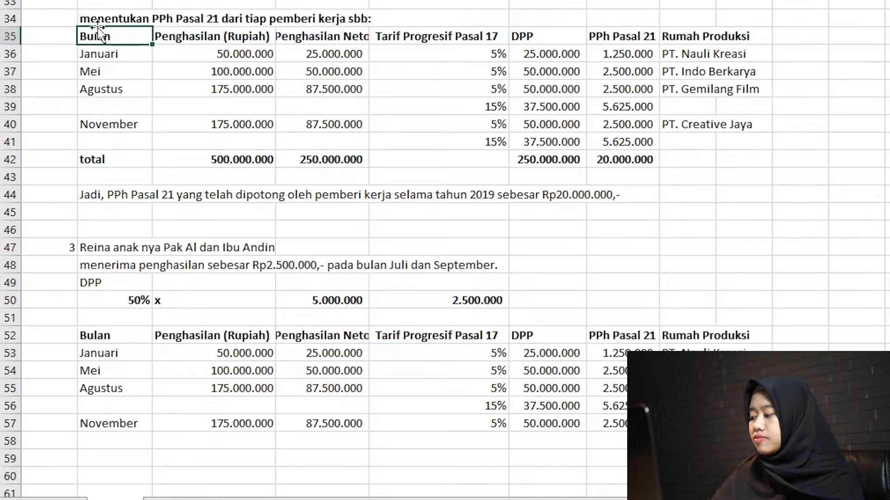
{"action": "key", "text": "Up"}
{"action": "key", "text": "shift+space"}
{"action": "key", "text": "ctrl+c"}
{"action": "key", "text": "Down"}
{"action": "key", "text": "Down"}
{"action": "key", "text": "Down"}
{"action": "key", "text": "Down"}
{"action": "key", "text": "Down"}
{"action": "key", "text": "Down"}
{"action": "key", "text": "Down"}
{"action": "key", "text": "Down"}
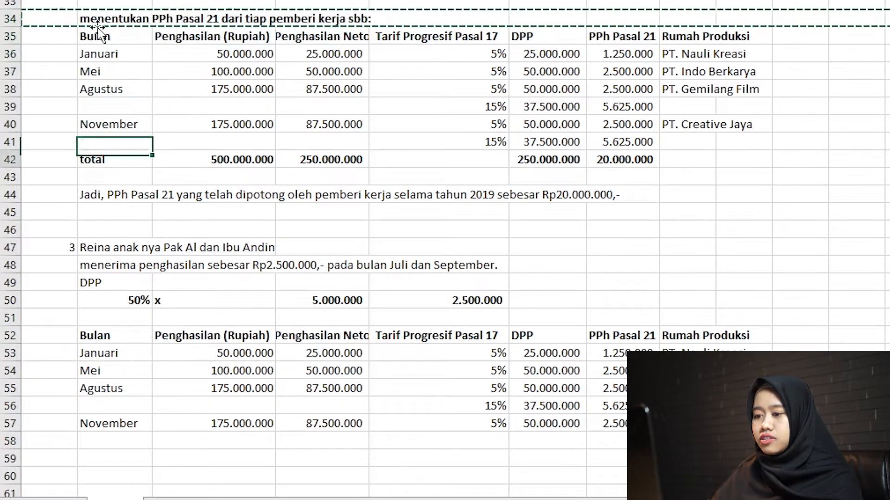
{"action": "key", "text": "Down"}
{"action": "key", "text": "Down"}
{"action": "key", "text": "Down"}
{"action": "key", "text": "Down"}
{"action": "key", "text": "Down"}
{"action": "key", "text": "Down"}
{"action": "key", "text": "Down"}
{"action": "key", "text": "Down"}
{"action": "key", "text": "Down"}
{"action": "key", "text": "Down"}
{"action": "key", "text": "shift+space"}
{"action": "key", "text": "ctrl+v"}
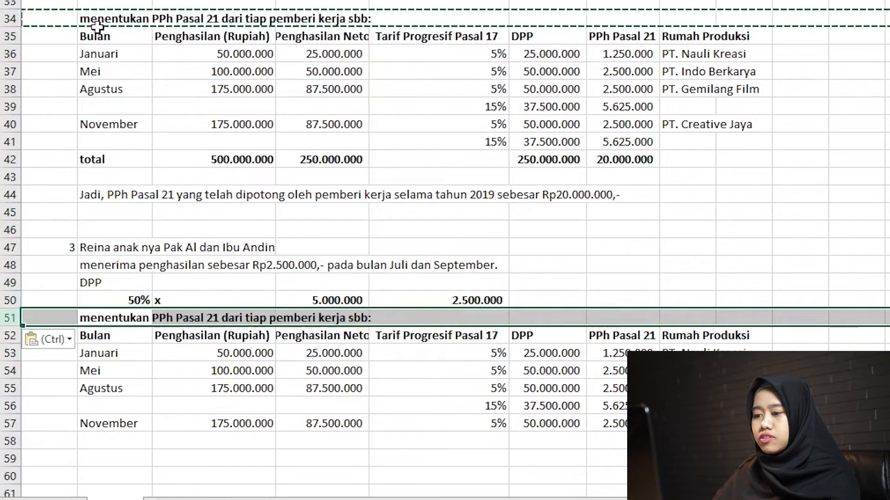
Reword the heading in B51 to "menentukan PPh Pasal 21 dari pemberi kerja sbb:" by removing the word tiap.
{"action": "key", "text": "Right"}
{"action": "key", "text": "Left"}
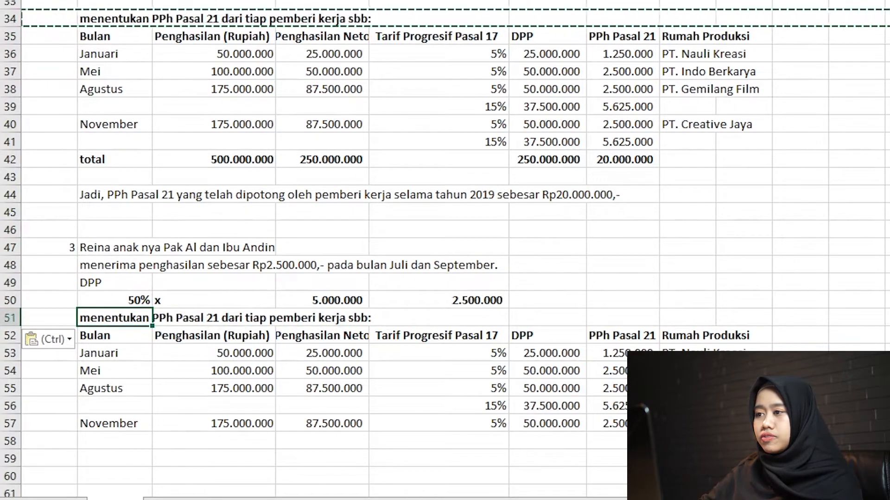
{"action": "key", "text": "Escape"}
{"action": "key", "text": "F2"}
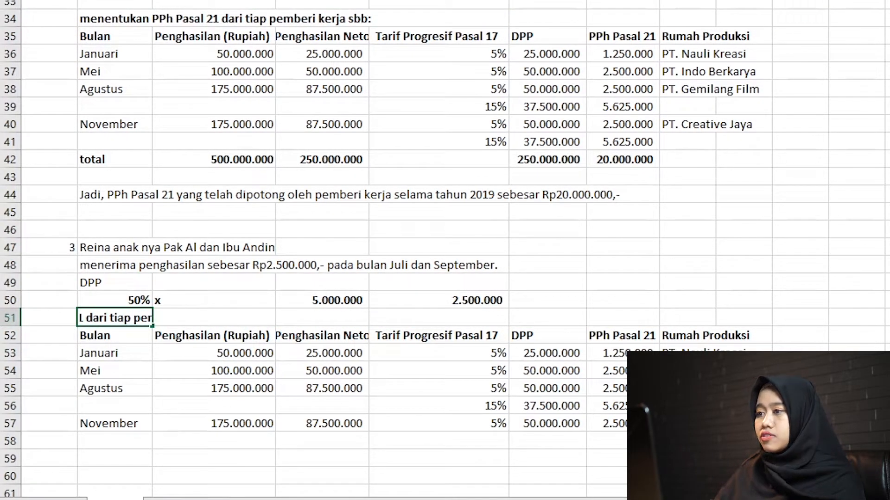
{"action": "type", "text": "\\"}
{"action": "key", "text": "BackSpace"}
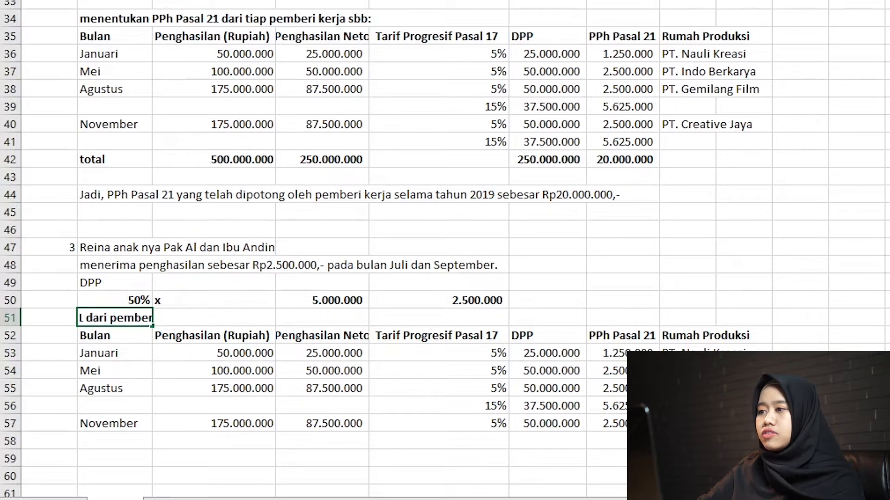
Replace the first two months of the child's table with Juli in B53 and September in B54.
{"action": "left_click", "coordinate": [232, 349]}
{"action": "key", "text": "Left"}
{"action": "key", "text": "Left"}
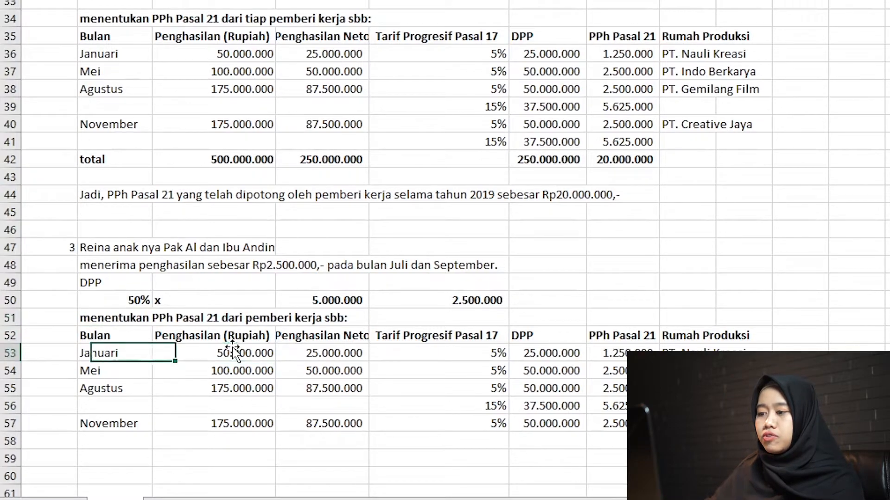
{"action": "key", "text": "Right"}
{"action": "type", "text": "Juli"}
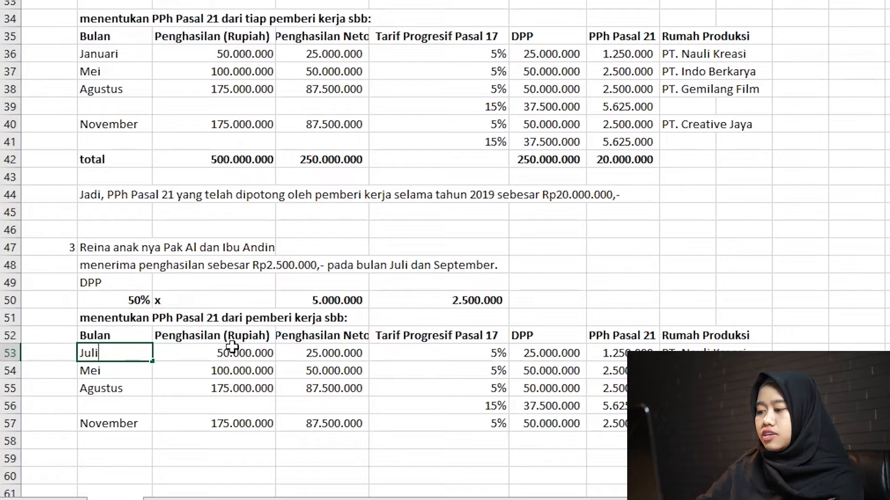
{"action": "key", "text": "Return"}
{"action": "type", "text": "September"}
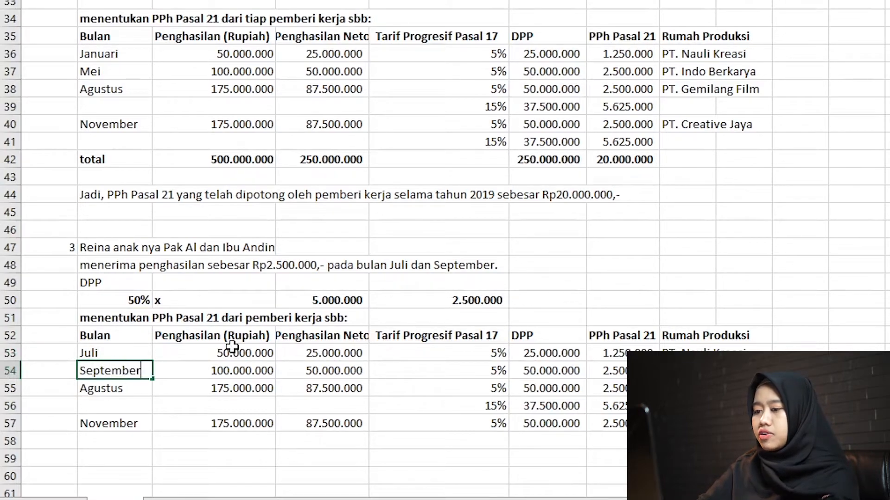
Clear the contents of rows 55 to 57, removing the surplus Agustus and November entries.
{"action": "key", "text": "Return"}
{"action": "key", "text": "shift+Down"}
{"action": "key", "text": "shift+Down"}
{"action": "key", "text": "shift+space"}
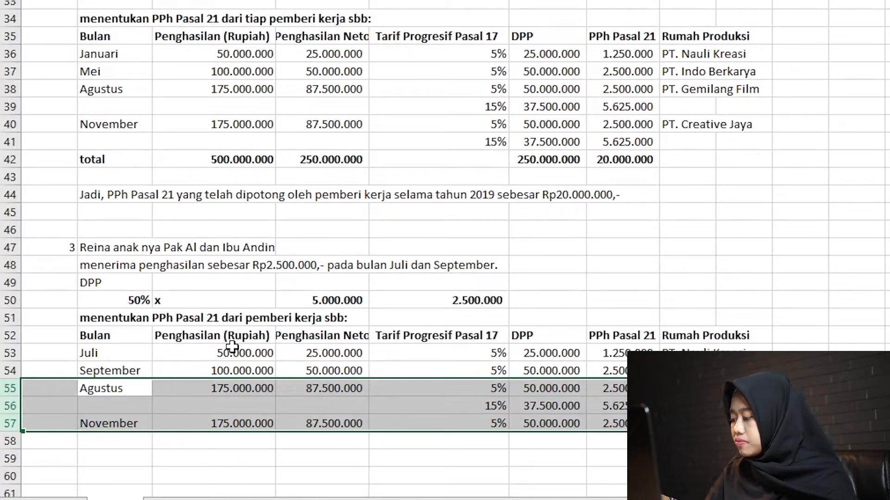
{"action": "key", "text": "Delete"}
{"action": "key", "text": "Up"}
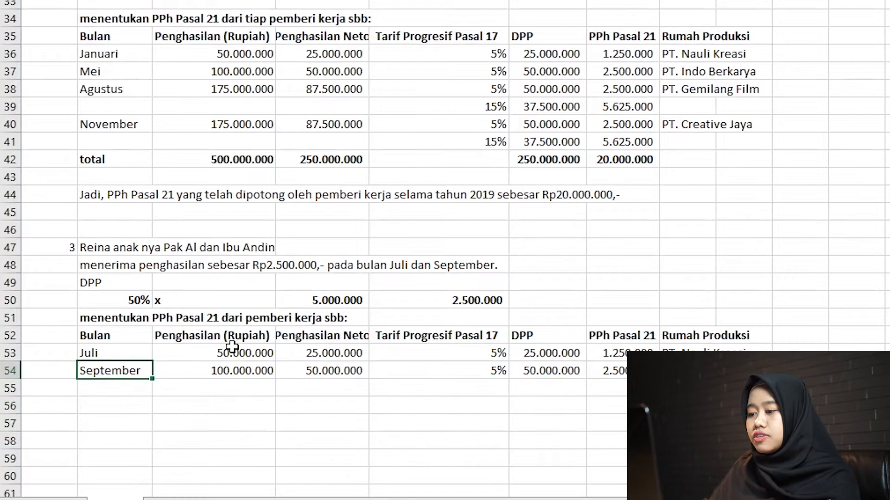
Set the July income in C53 to 2500000 and copy it to C54 for September.
{"action": "key", "text": "Right"}
{"action": "key", "text": "Down"}
{"action": "key", "text": "Down"}
{"action": "key", "text": "Down"}
{"action": "key", "text": "Up"}
{"action": "key", "text": "Up"}
{"action": "key", "text": "Up"}
{"action": "key", "text": "Up"}
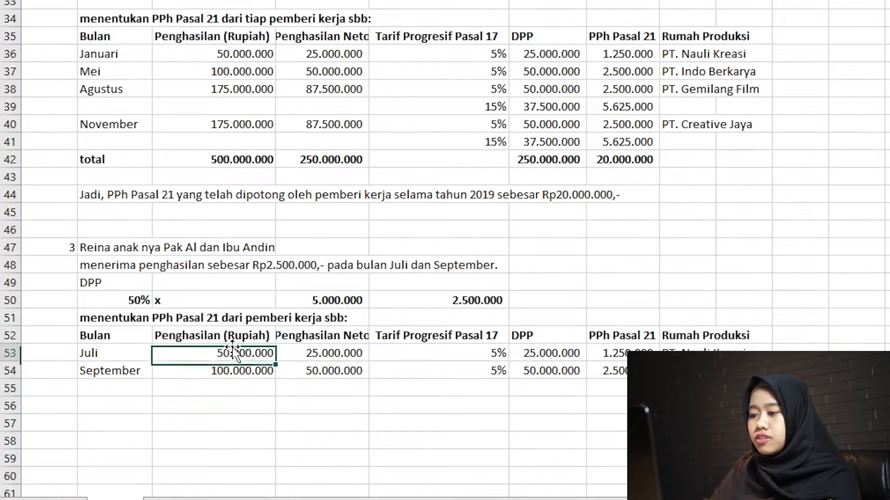
{"action": "type", "text": "2500000"}
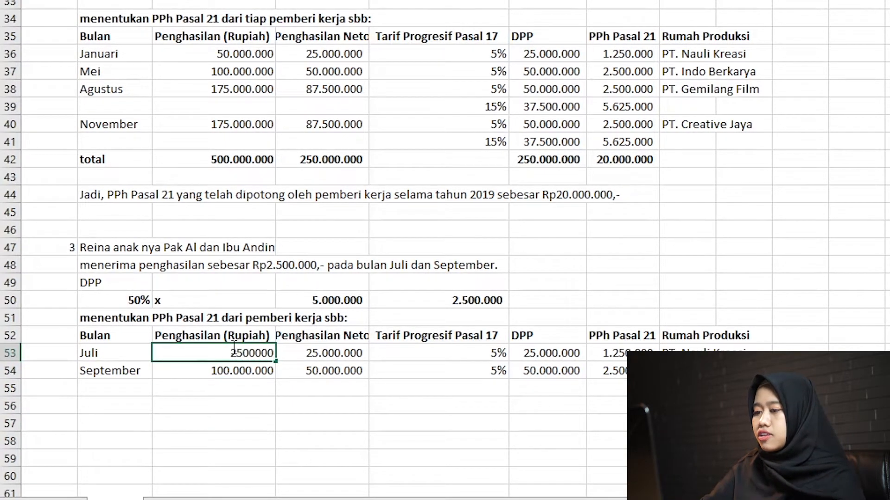
{"action": "key", "text": "Return"}
{"action": "key", "text": "Up"}
{"action": "key", "text": "ctrl+c"}
{"action": "key", "text": "Down"}
{"action": "key", "text": "ctrl+v"}
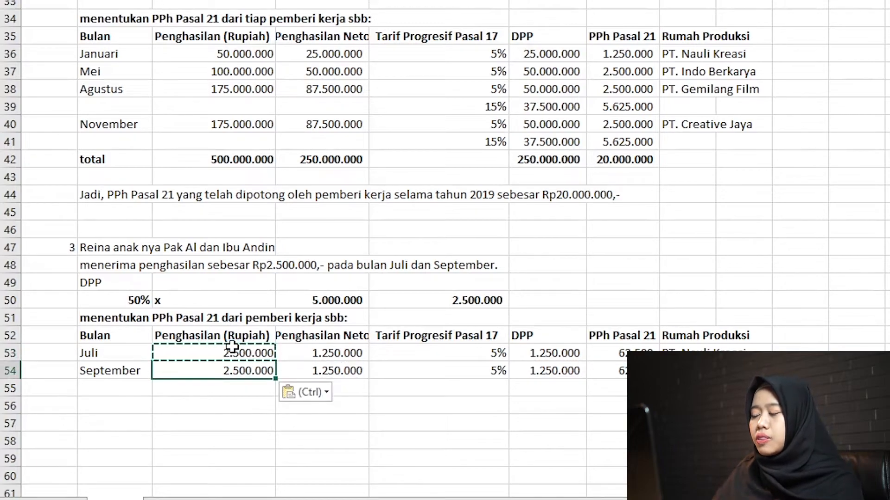
Sum the child's two PPh Pasal 21 amounts in G55 and make the total bold.
{"action": "key", "text": "Right"}
{"action": "key", "text": "Right"}
{"action": "key", "text": "Right"}
{"action": "key", "text": "Down"}
{"action": "key", "text": "Right"}
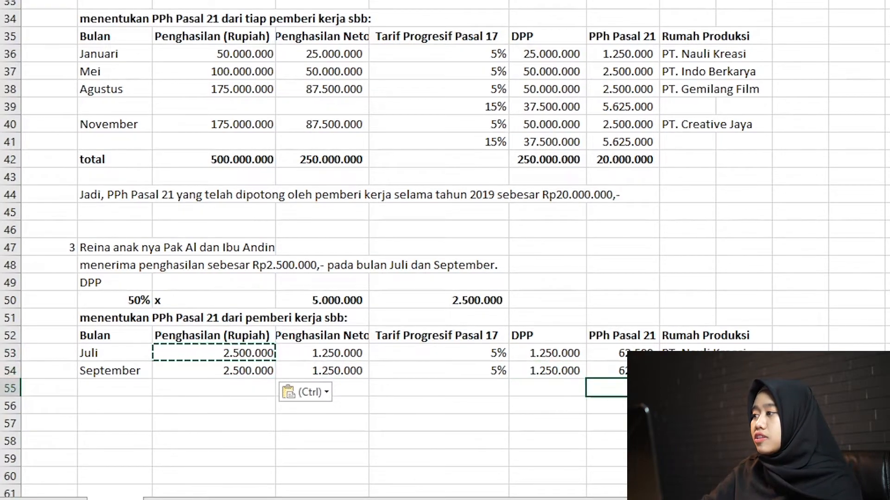
{"action": "key", "text": "alt+equal"}
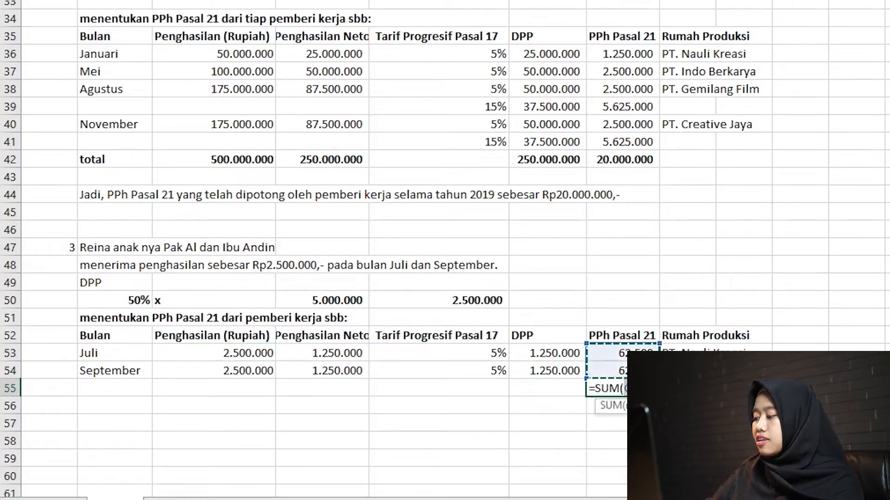
{"action": "key", "text": "Return"}
{"action": "key", "text": "Up"}
{"action": "key", "text": "ctrl+b"}
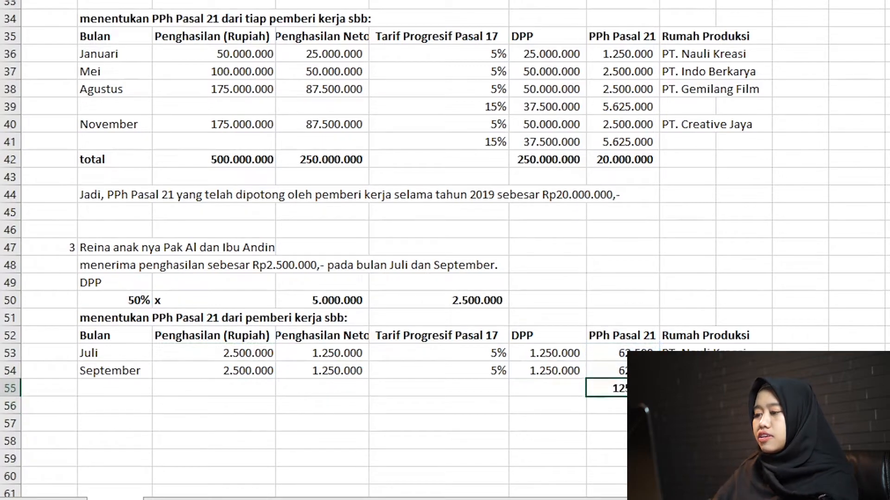
Clear the Rumah Produksi heading and company names in H52:H54 of the child's table.
{"action": "key", "text": "Right"}
{"action": "key", "text": "Up"}
{"action": "key", "text": "Up"}
{"action": "key", "text": "Up"}
{"action": "key", "text": "Down"}
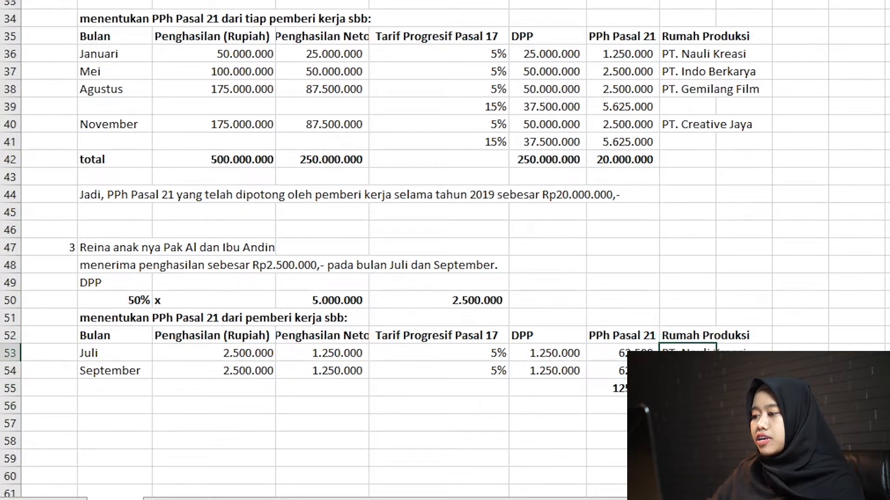
{"action": "key", "text": "Up"}
{"action": "key", "text": "shift+Down"}
{"action": "key", "text": "shift+Down"}
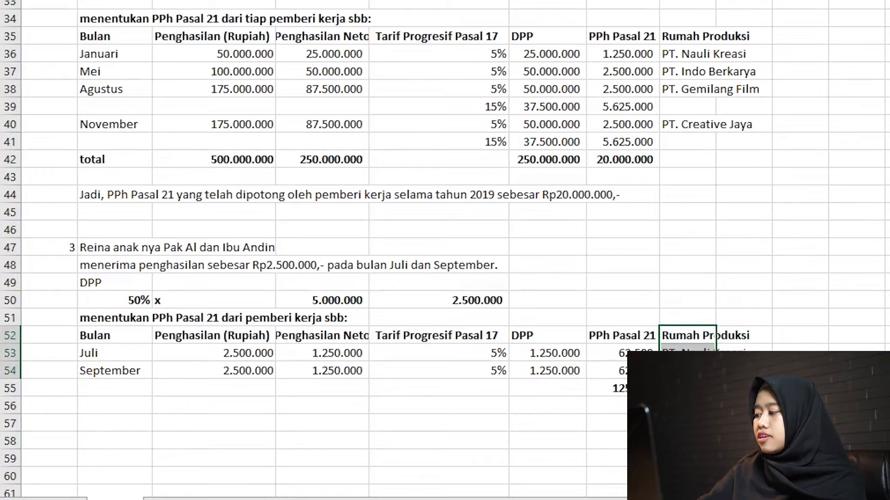
{"action": "key", "text": "Home"}
{"action": "key", "text": "Right"}
{"action": "key", "text": "Right"}
{"action": "key", "text": "Right"}
{"action": "key", "text": "Right"}
{"action": "key", "text": "Right"}
{"action": "key", "text": "Right"}
{"action": "key", "text": "Right"}
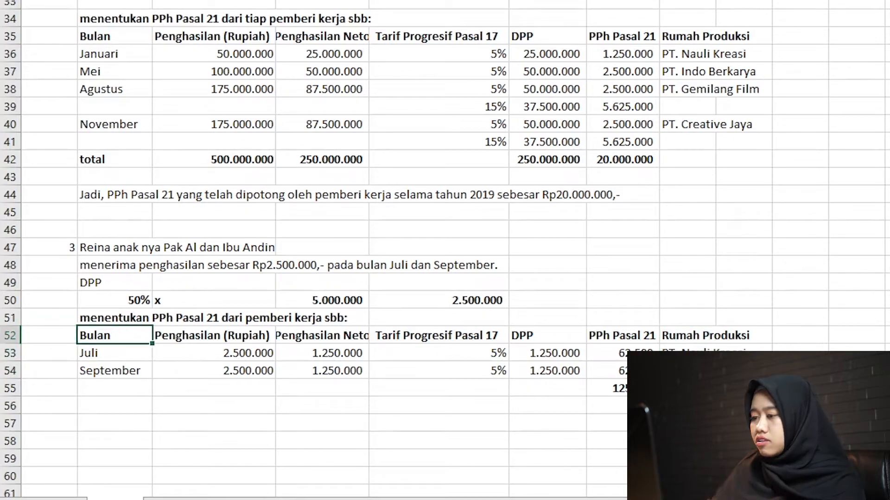
{"action": "key", "text": "shift+Down"}
{"action": "key", "text": "shift+Down"}
{"action": "key", "text": "shift+Down"}
{"action": "key", "text": "shift+Down"}
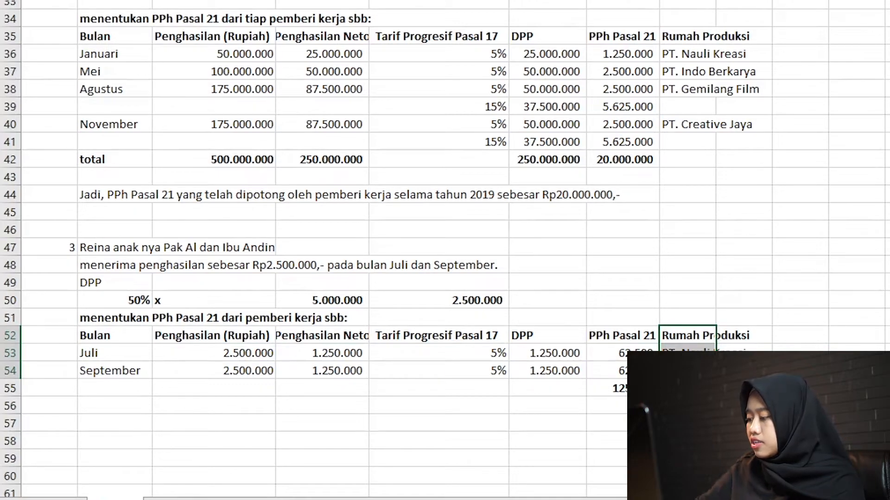
{"action": "key", "text": "Delete"}
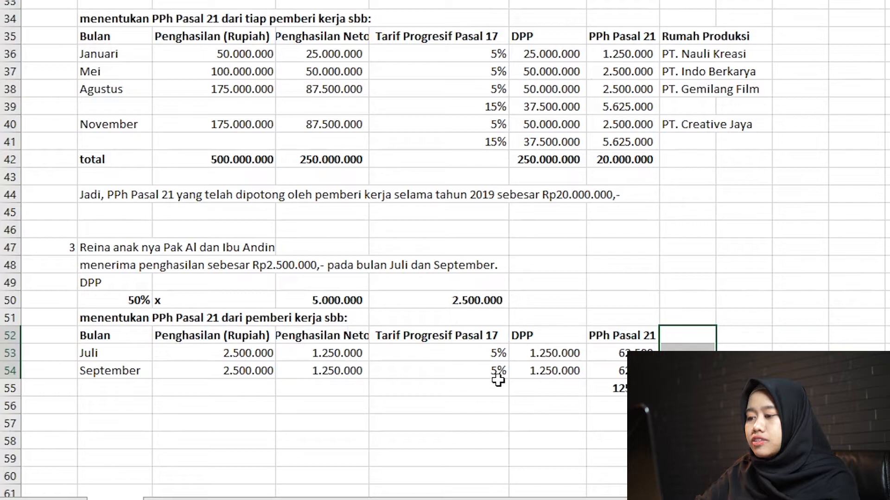
Enter the label Total in B55 below the child's months.
{"action": "left_click", "coordinate": [445, 393]}
{"action": "key", "text": "Left"}
{"action": "key", "text": "Left"}
{"action": "key", "text": "Left"}
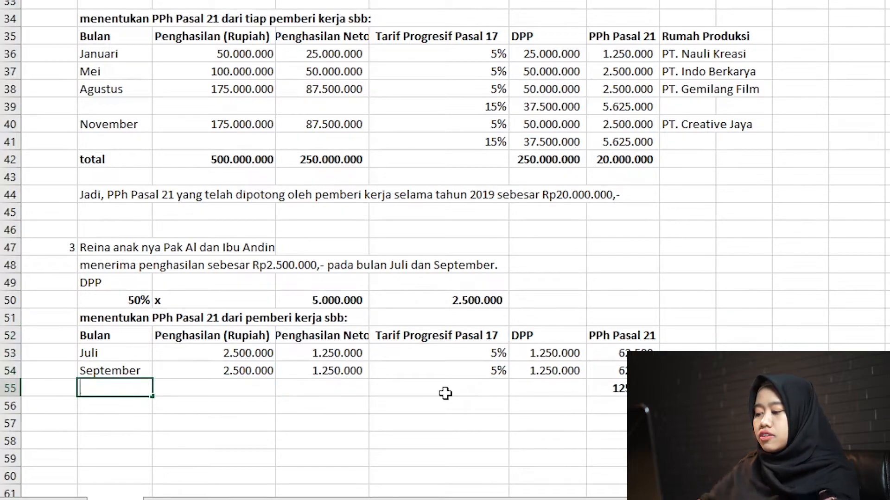
{"action": "type", "text": "Total"}
Sum Penghasilan Neto in D55 in bold and copy that total to C55 for Penghasilan (Rupiah).
{"action": "key", "text": "Right"}
{"action": "key", "text": "Right"}
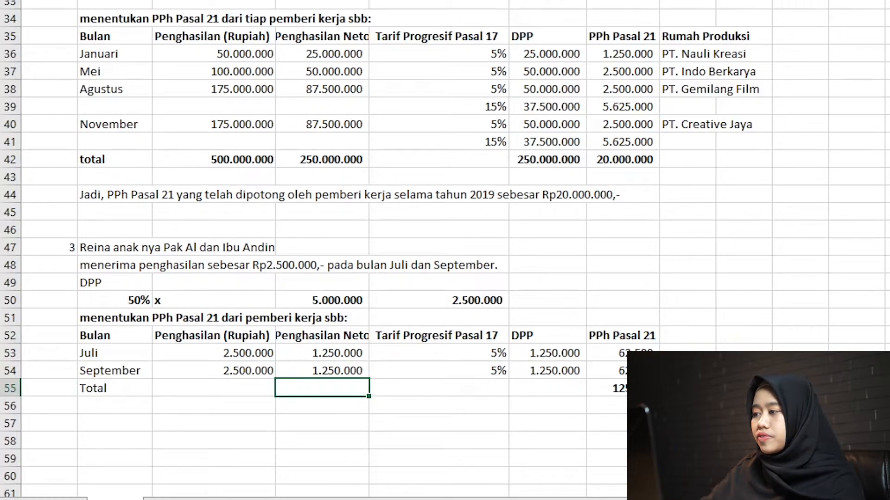
{"action": "key", "text": "alt+equal"}
{"action": "key", "text": "Return"}
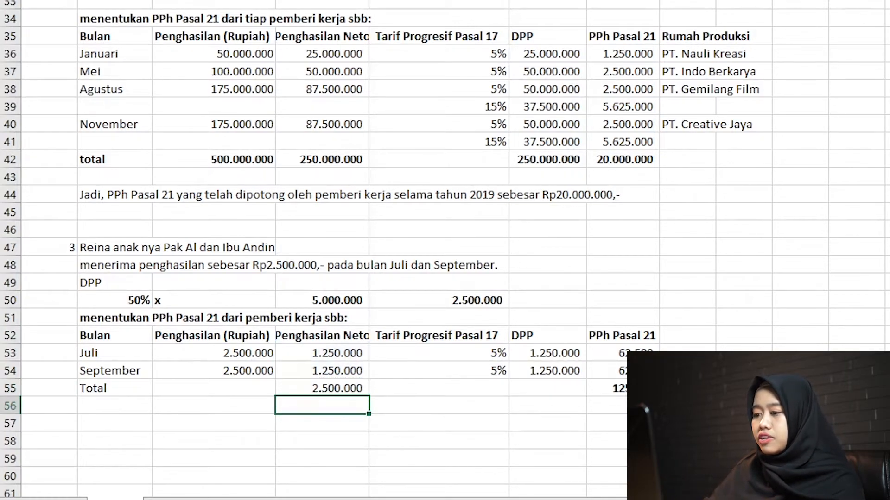
{"action": "key", "text": "Up"}
{"action": "key", "text": "ctrl+c"}
{"action": "key", "text": "Left"}
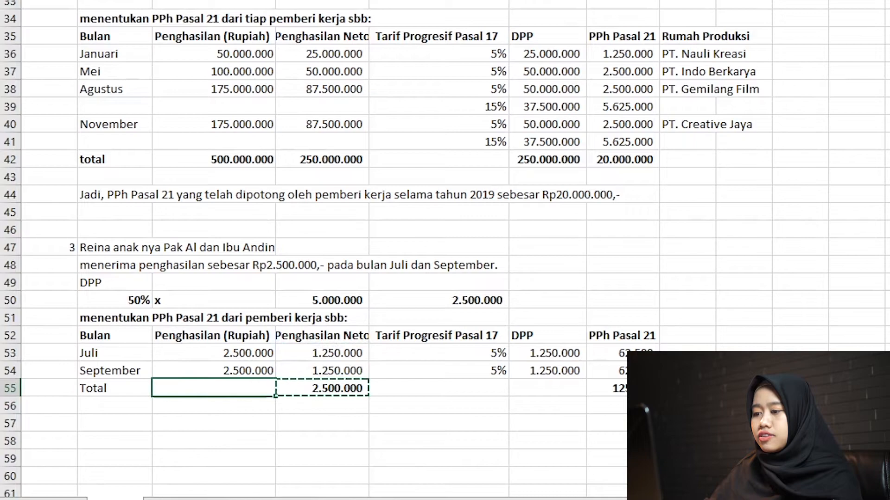
{"action": "key", "text": "ctrl+v"}
Enter the conclusion in B57: "Jadi, PPh Pasal 21yang telah dipotong oleh pemberi kerja selama tahun 2019 sebesar Rp125.000,-".
{"action": "key", "text": "Down"}
{"action": "key", "text": "Left"}
{"action": "key", "text": "Down"}
{"action": "key", "text": "Down"}
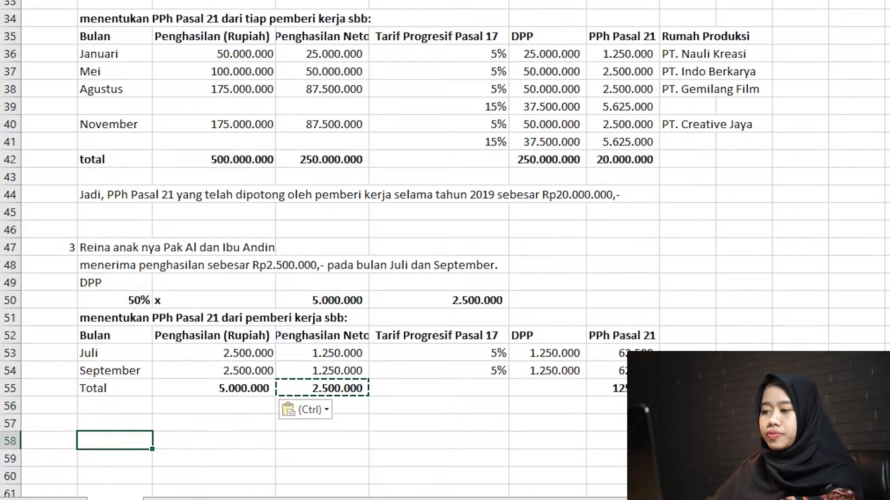
{"action": "key", "text": "Down"}
{"action": "key", "text": "Down"}
{"action": "key", "text": "Right"}
{"action": "key", "text": "Down"}
{"action": "key", "text": "Down"}
{"action": "key", "text": "Down"}
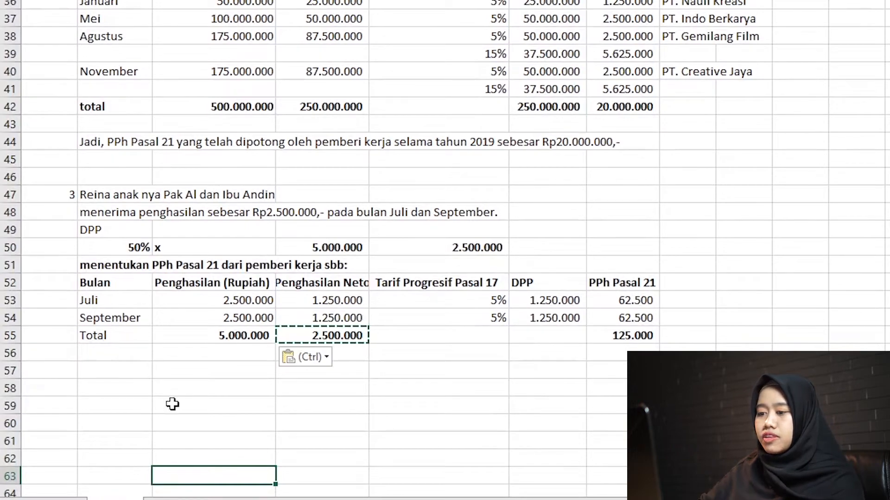
{"action": "left_click", "coordinate": [138, 370]}
{"action": "type", "text": "adi"}
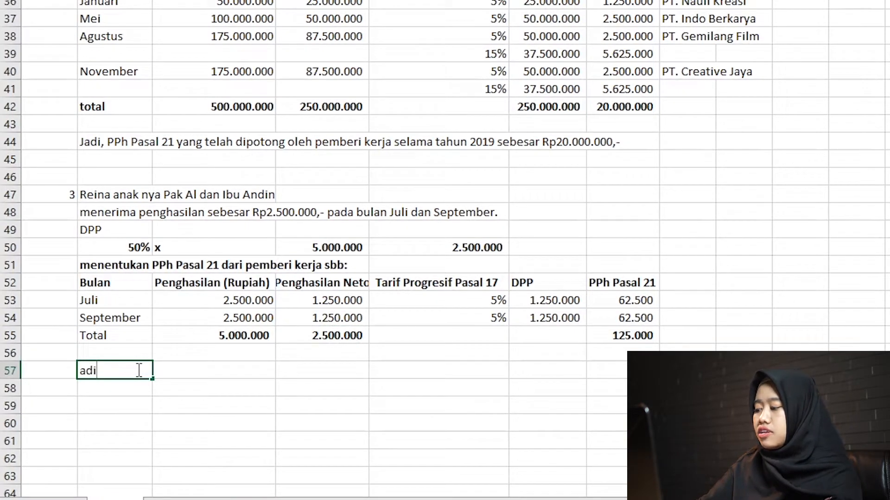
{"action": "key", "text": "BackSpace"}
{"action": "key", "text": "BackSpace"}
{"action": "key", "text": "BackSpace"}
{"action": "type", "text": "a"}
{"action": "key", "text": "BackSpace"}
{"action": "type", "text": "Jadi, PP"}
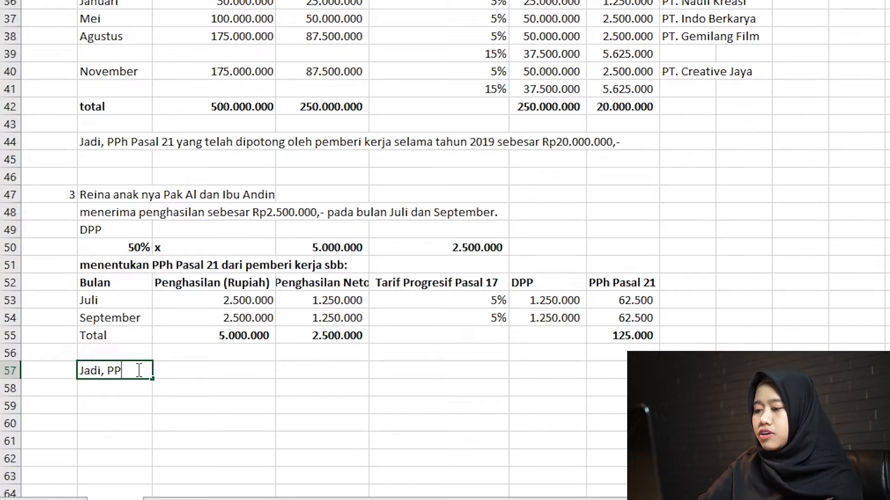
{"action": "type", "text": "h Pasal 21"}
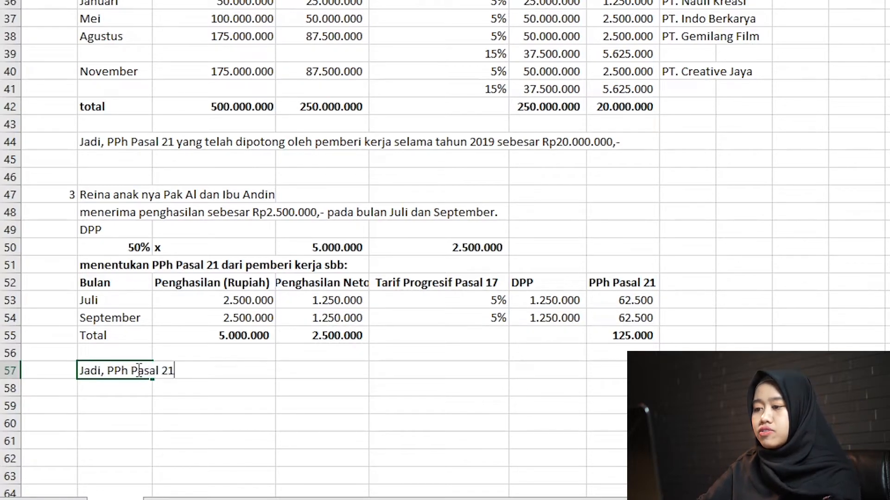
{"action": "type", "text": "yang telah"}
{"action": "key", "text": "BackSpace"}
{"action": "type", "text": "ah "}
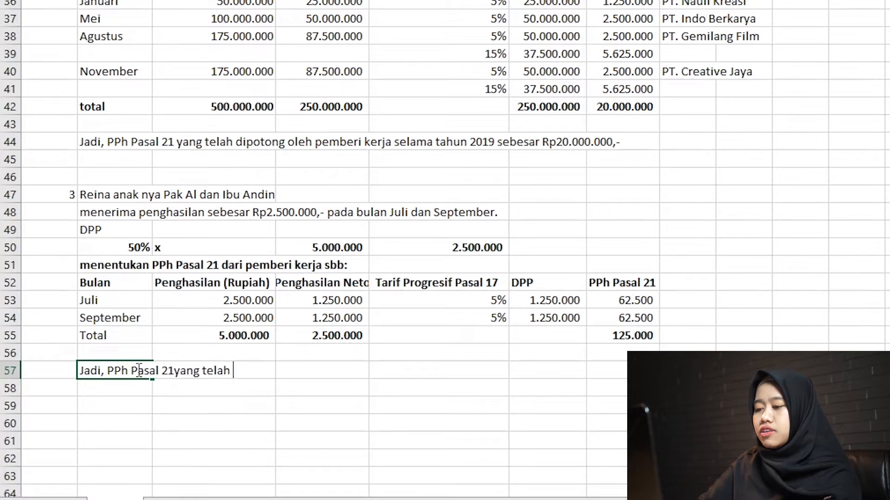
{"action": "type", "text": "dipotong oleh pembe"}
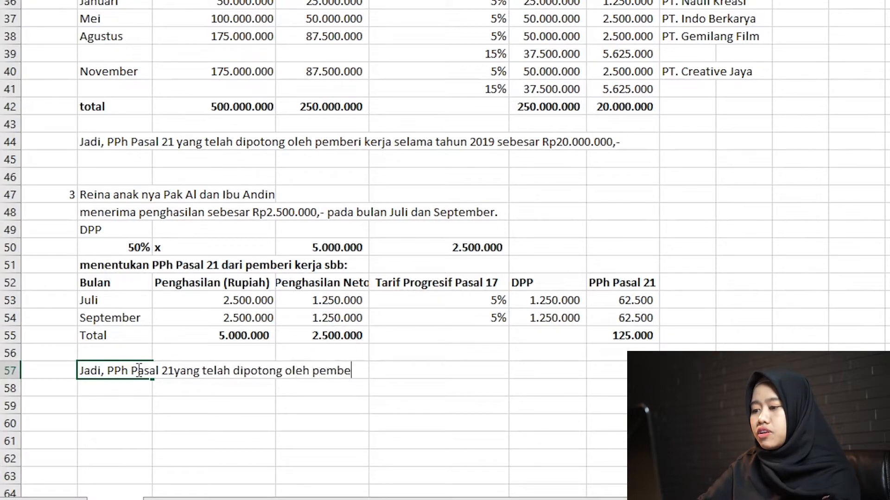
{"action": "type", "text": "ri erja"}
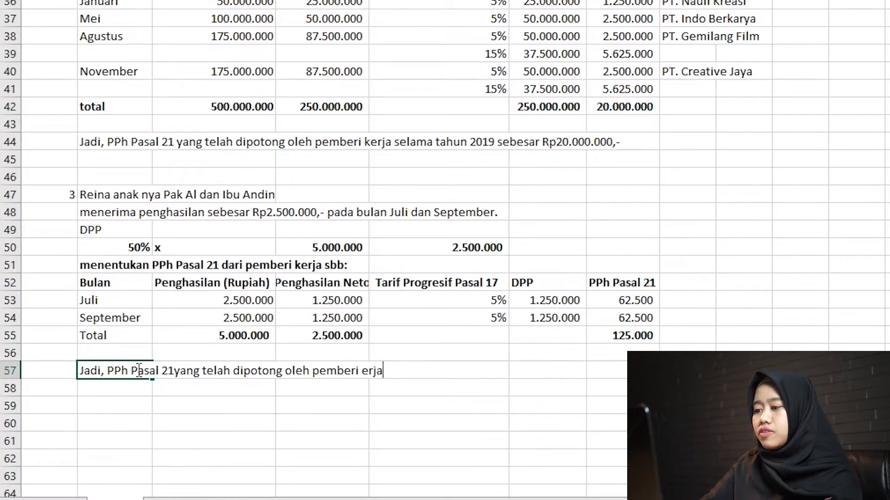
{"action": "key", "text": "BackSpace"}
{"action": "key", "text": "BackSpace"}
{"action": "key", "text": "BackSpace"}
{"action": "key", "text": "BackSpace"}
{"action": "type", "text": "kerja sel"}
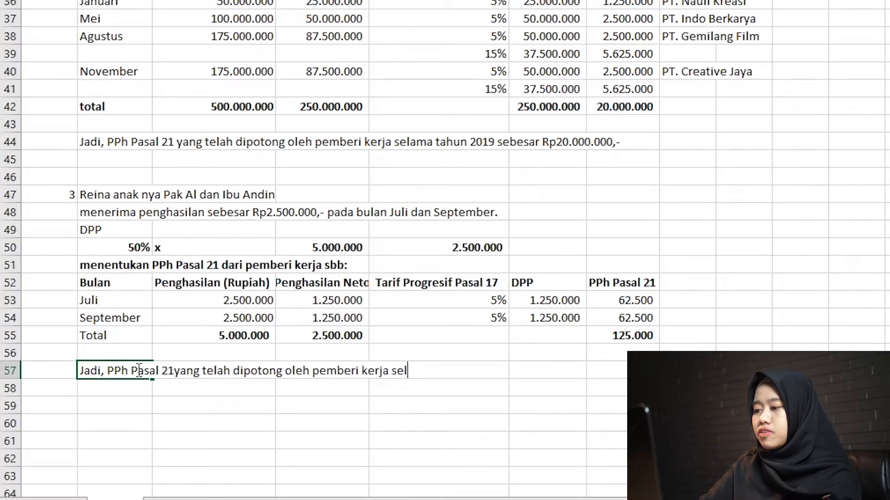
{"action": "type", "text": "ama tahun 2019"}
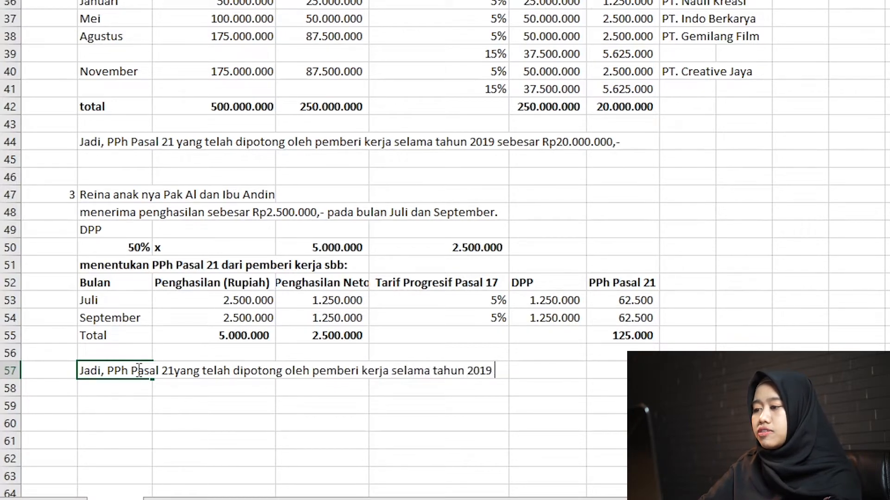
{"action": "type", "text": " sebesar Rp12"}
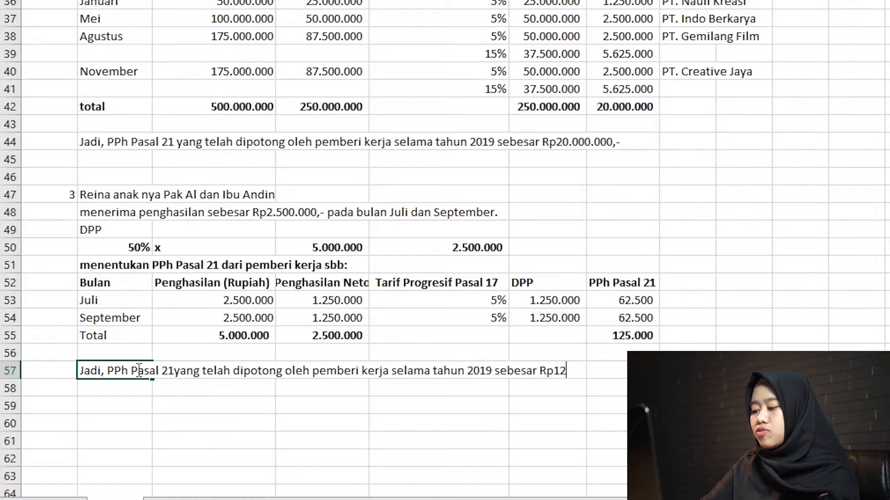
{"action": "type", "text": "5.000,"}
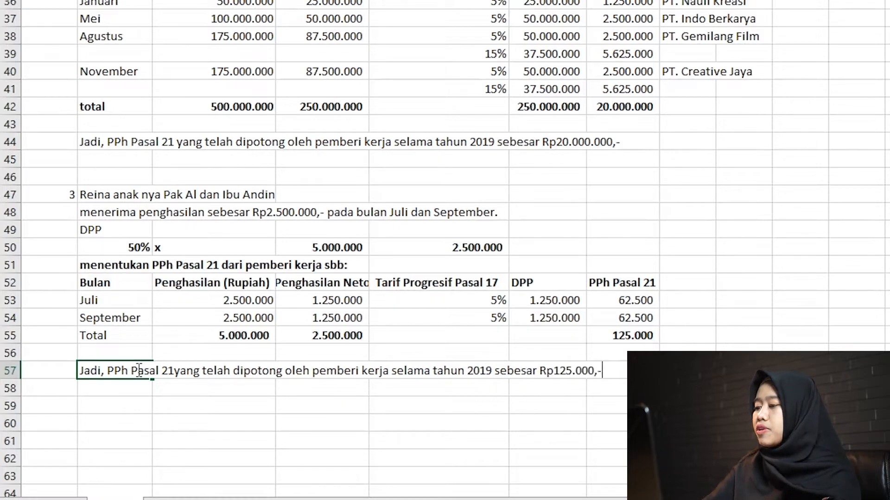
{"action": "type", "text": "-"}
{"action": "key", "text": "Return"}
{"action": "key", "text": "Return"}
{"action": "key", "text": "Return"}
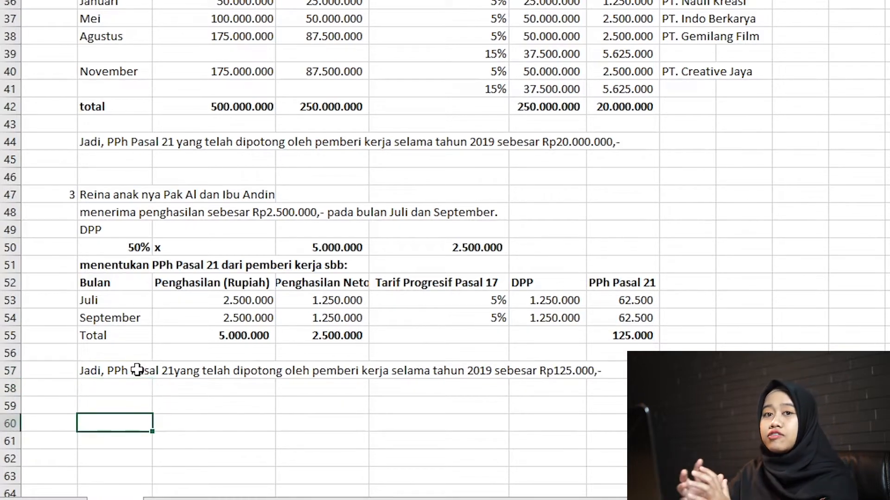
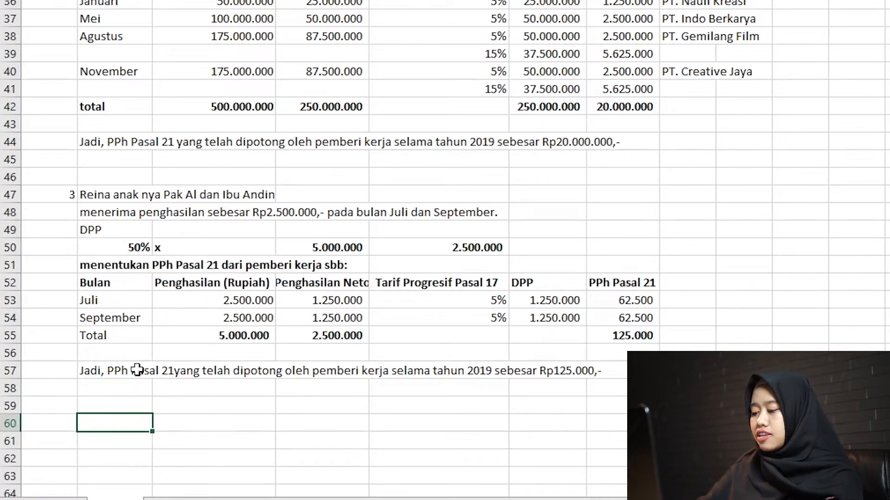
Enter the heading "Menentukan PPh Terutang Bagi WP OP ... selama tahun 2019" in B60, with the husband's title and name in parentheses after "WP OP".
{"action": "type", "text": "Menentukan"}
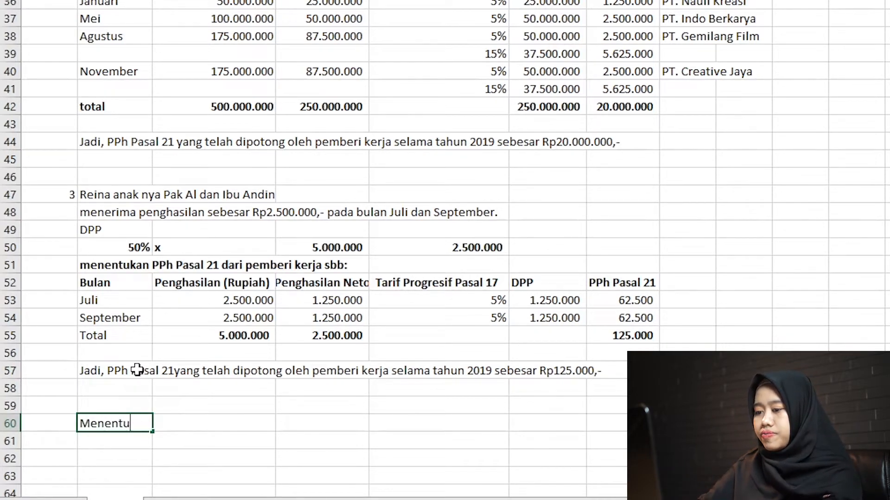
{"action": "type", "text": " PPh Ter"}
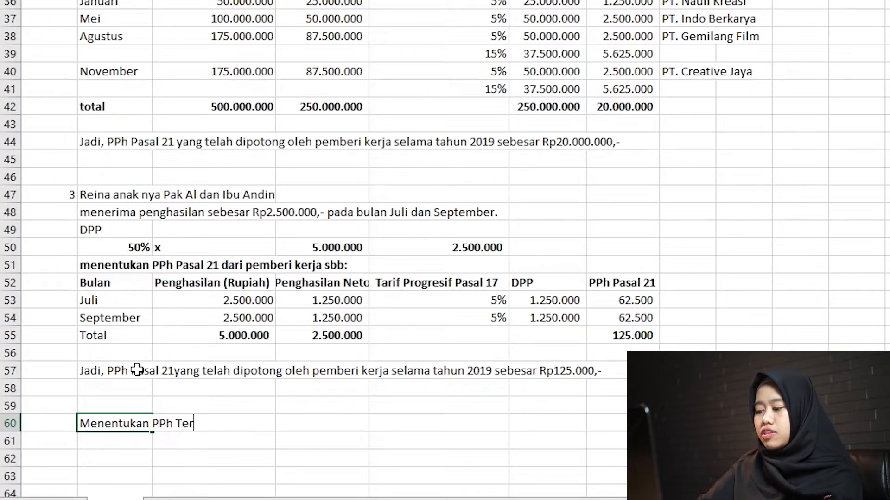
{"action": "type", "text": "utang Bagi "}
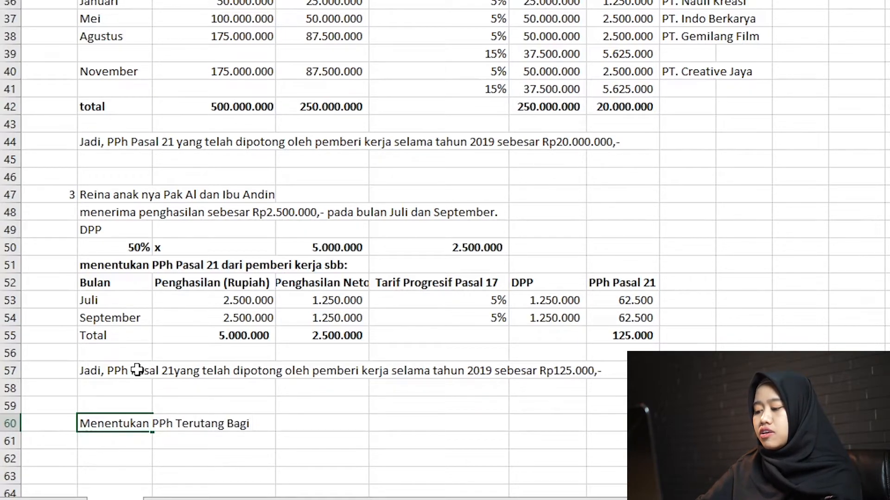
{"action": "type", "text": "WP OP "}
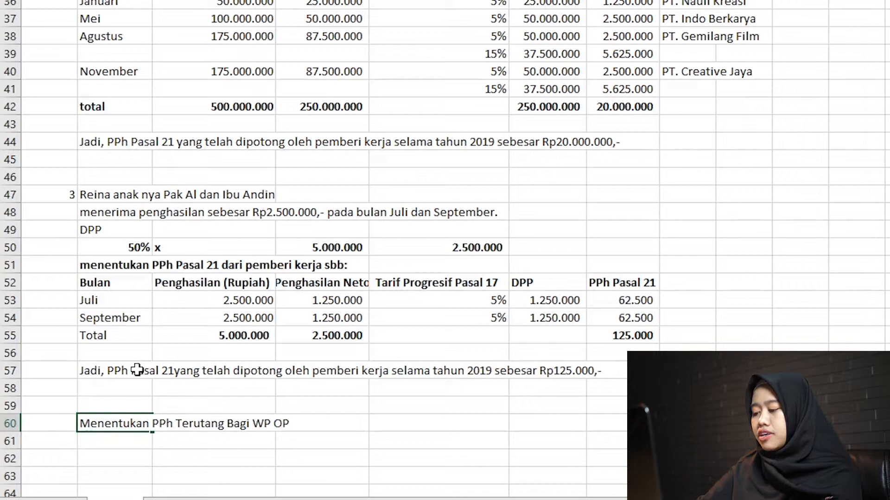
{"action": "type", "text": "(Tn A"}
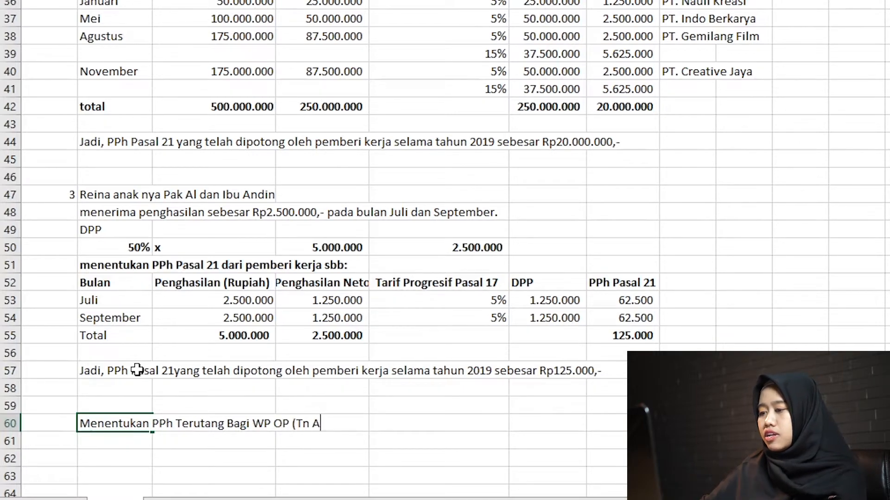
{"action": "type", "text": "ldebaran) selaa"}
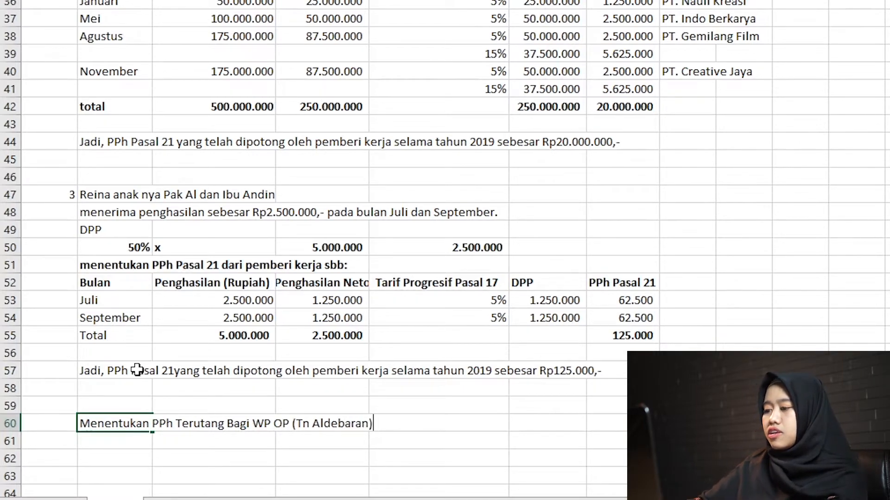
{"action": "type", "text": "ma tahun 2019"}
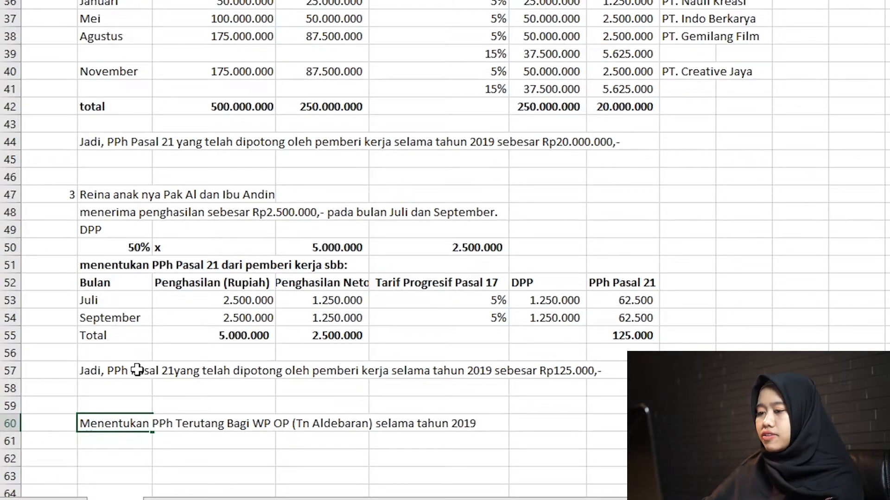
{"action": "key", "text": "Return"}
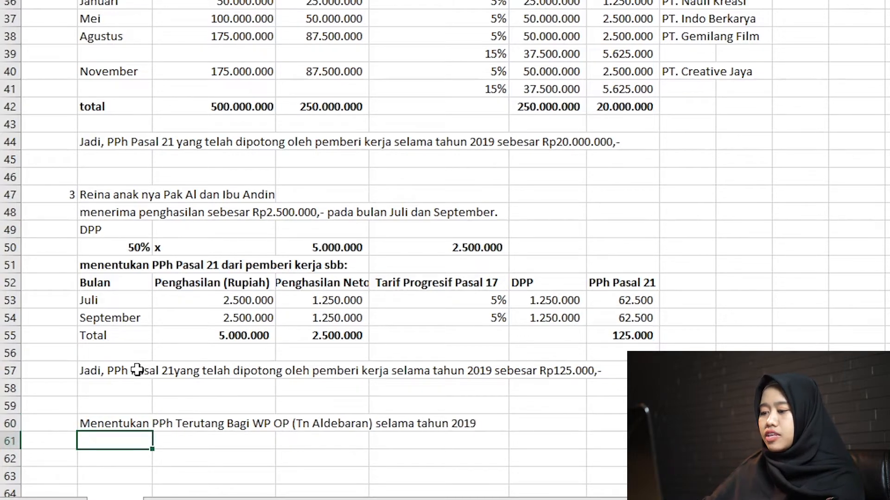
Enter the label "PPh Final atas penghasilan yang diterima dari kegiatan usaha" in B61.
{"action": "type", "text": "PPh Final"}
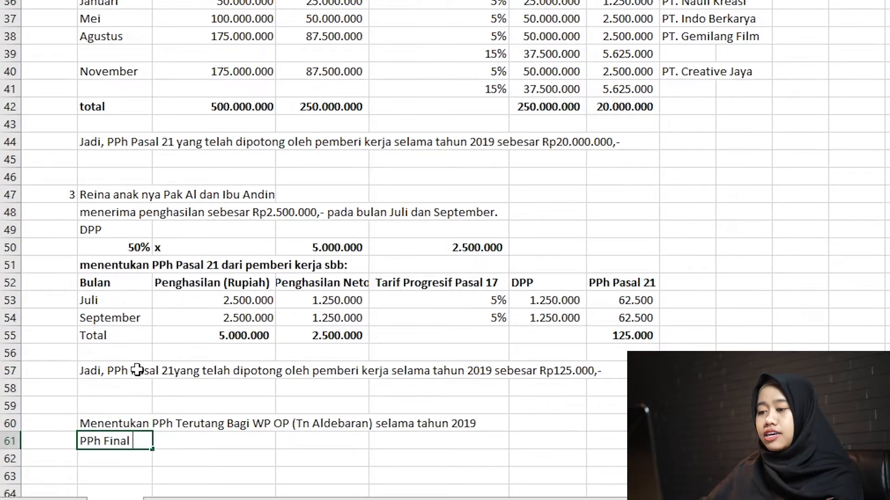
{"action": "type", "text": " atas pengha"}
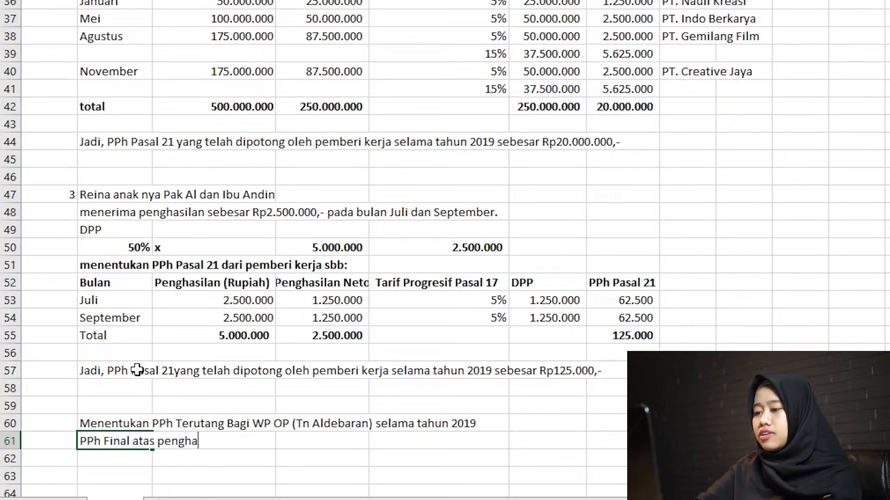
{"action": "type", "text": "silan yang diteri"}
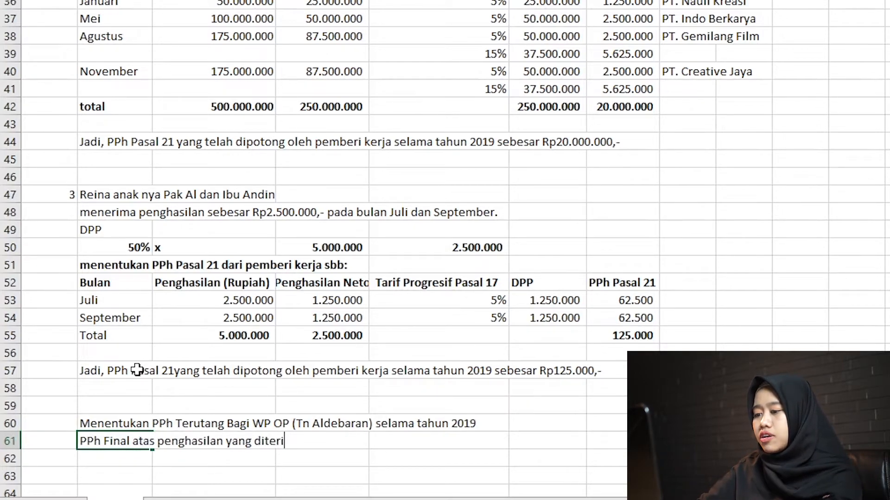
{"action": "type", "text": "ma dari kegiatan ysaha"}
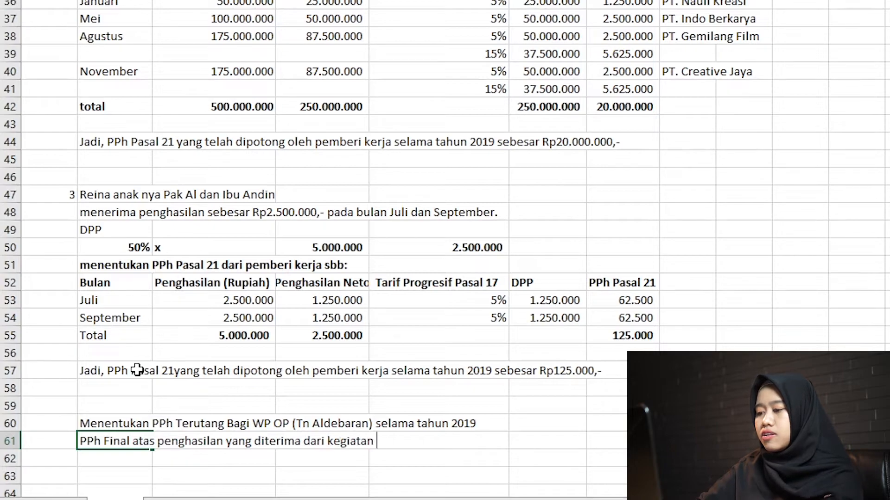
{"action": "key", "text": "BackSpace"}
{"action": "key", "text": "BackSpace"}
{"action": "key", "text": "BackSpace"}
{"action": "type", "text": "usaha"}
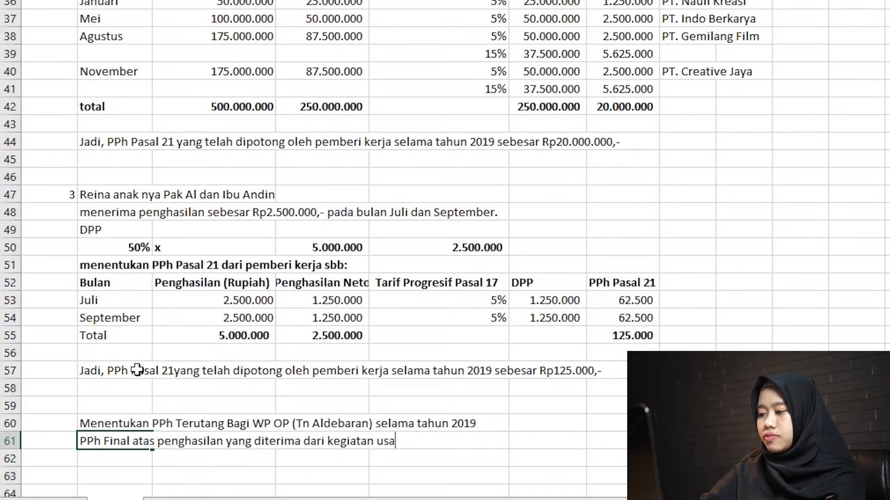
Enter 3000000 in F61 with thousands separators and make row 61 bold.
{"action": "key", "text": "Tab"}
{"action": "key", "text": "Tab"}
{"action": "key", "text": "Tab"}
{"action": "key", "text": "Tab"}
{"action": "key", "text": "Tab"}
{"action": "key", "text": "Left"}
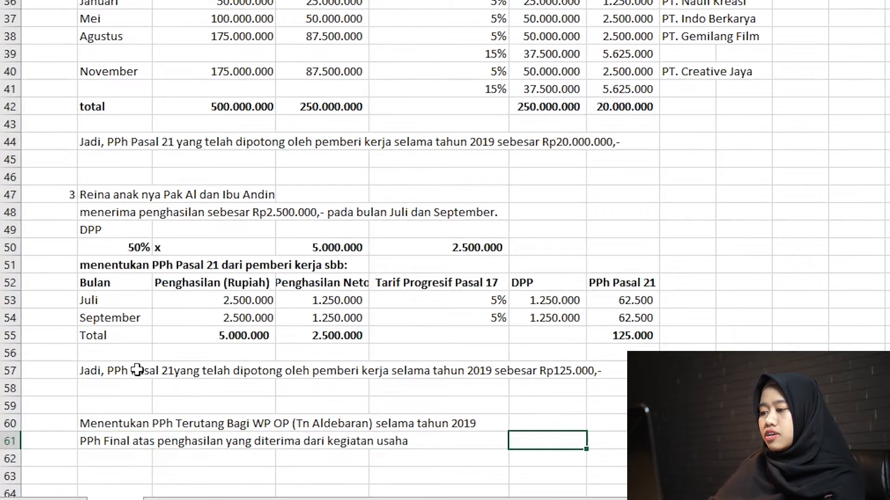
{"action": "type", "text": "3000000"}
{"action": "key", "text": "Return"}
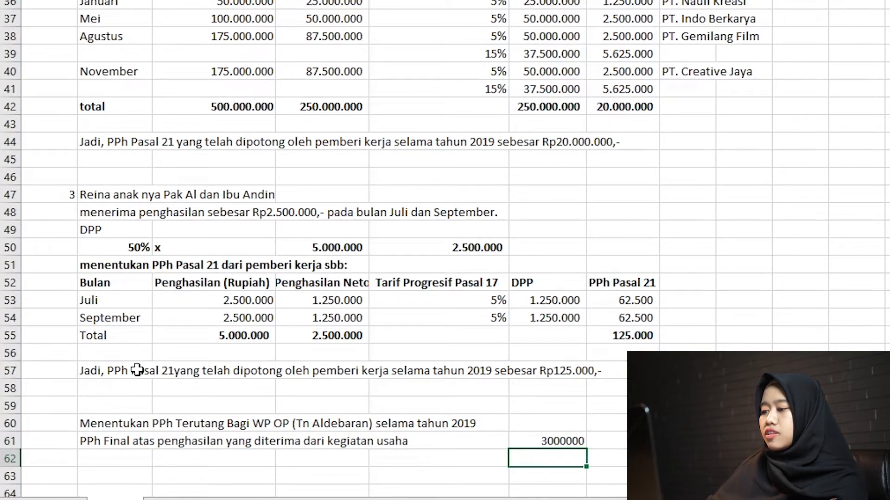
{"action": "key", "text": "Up"}
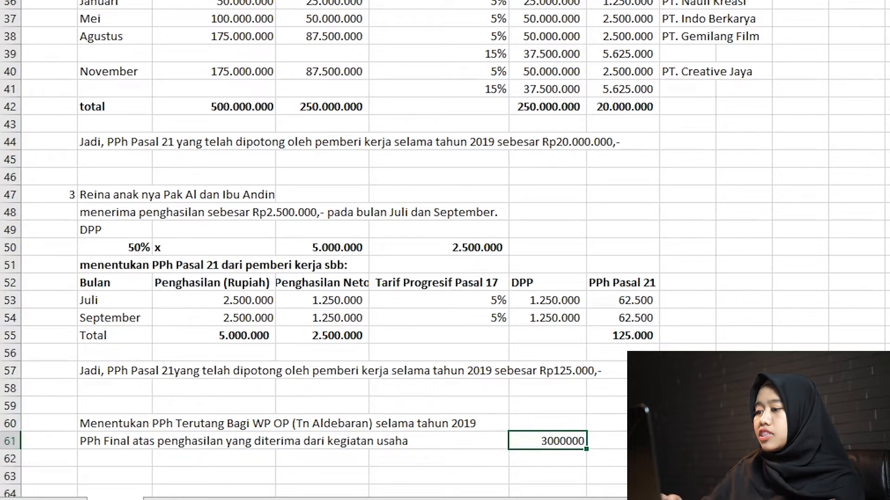
{"action": "key", "text": "ctrl+shift+1"}
{"action": "key", "text": "shift+space"}
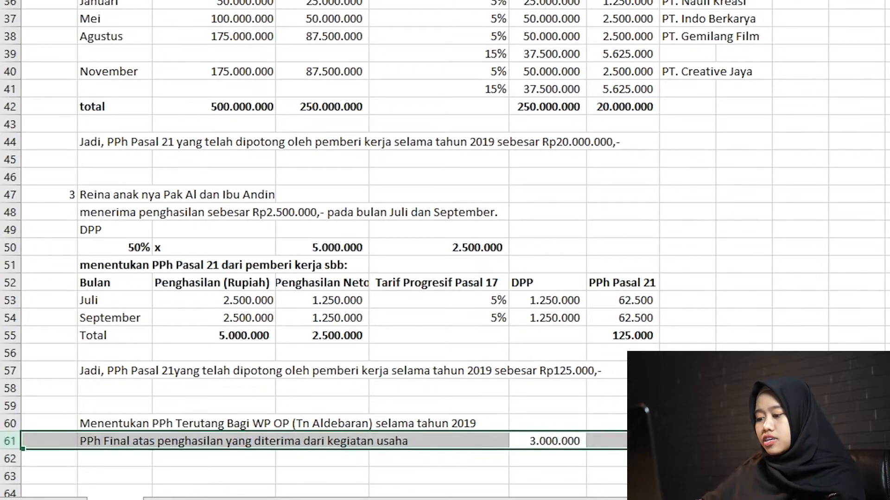
{"action": "key", "text": "ctrl+b"}
Enter the heading "Penghasilan yang diterima oleh" in B64, followed by the names of the wife and the child joined with "dan".
{"action": "key", "text": "Down"}
{"action": "key", "text": "Down"}
{"action": "key", "text": "Down"}
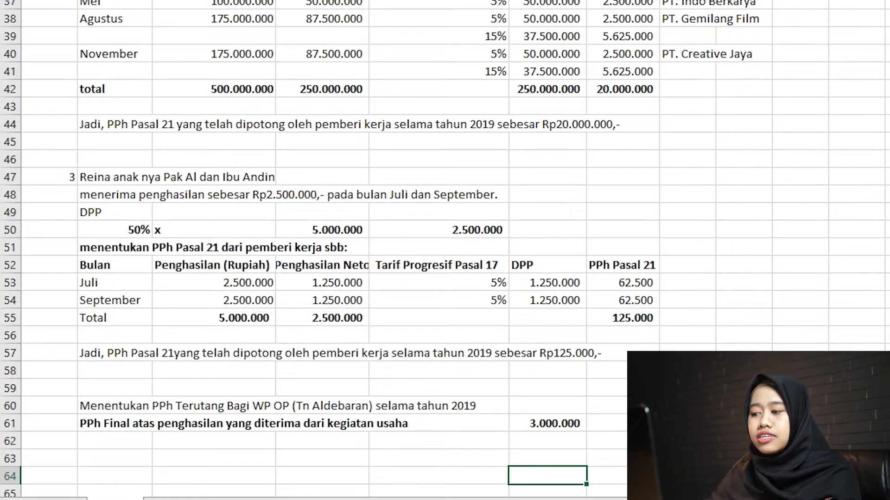
{"action": "key", "text": "Down"}
{"action": "key", "text": "Up"}
{"action": "key", "text": "Left"}
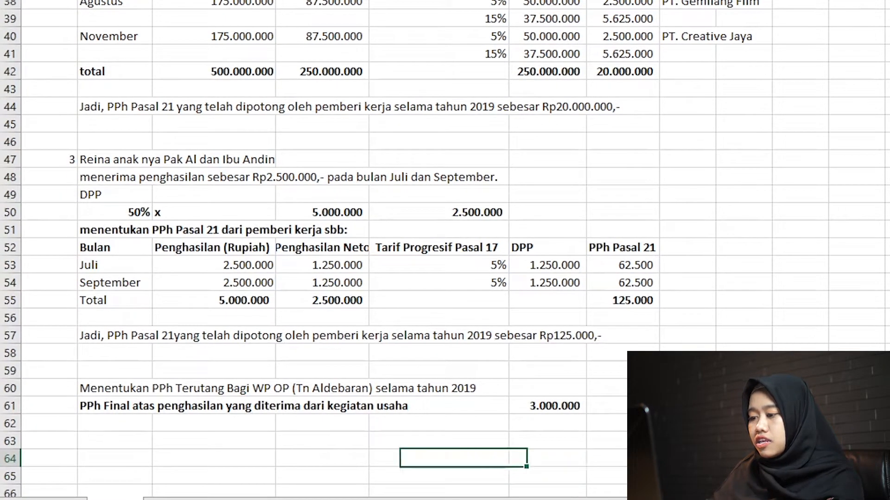
{"action": "key", "text": "Left"}
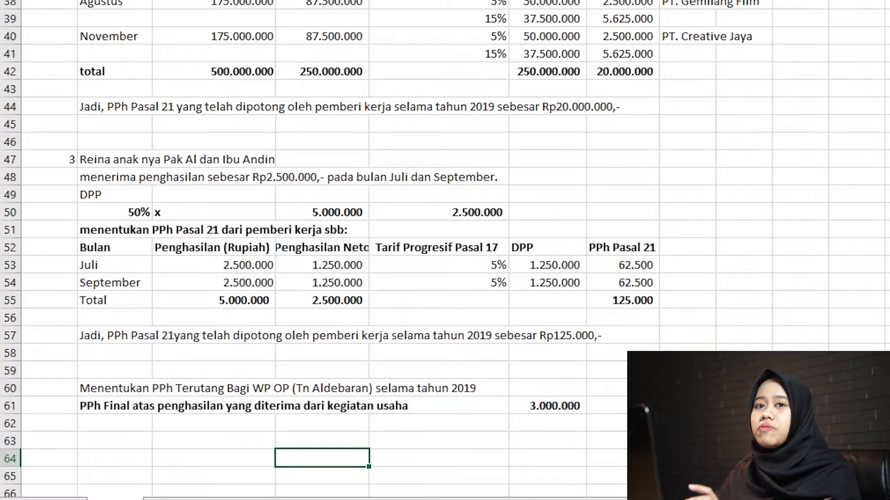
{"action": "key", "text": "Left"}
{"action": "key", "text": "Left"}
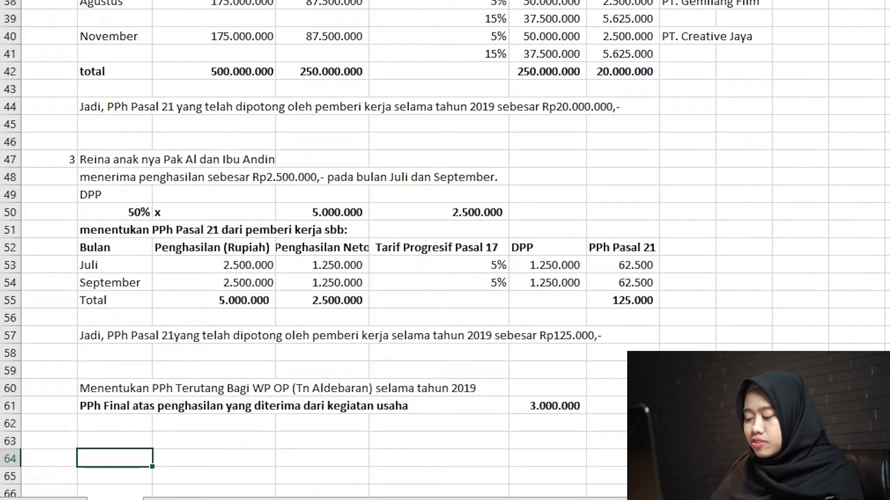
{"action": "type", "text": "Peng"}
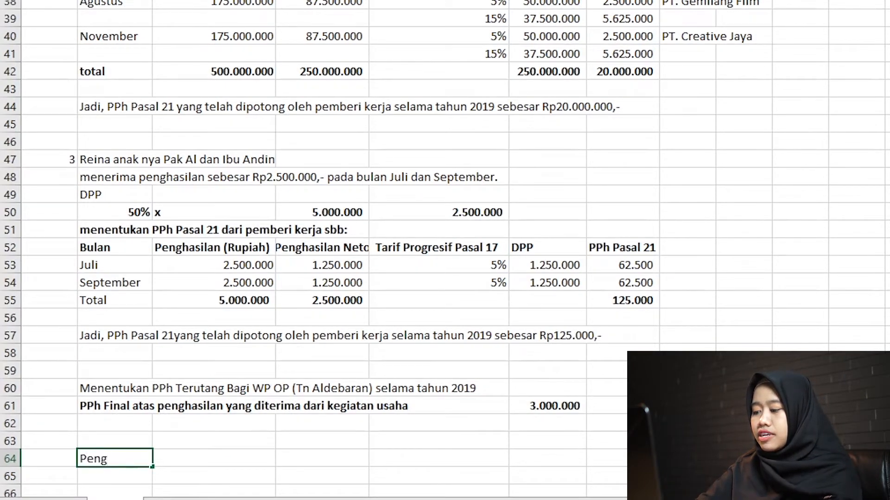
{"action": "type", "text": "hasilan yang diteri"}
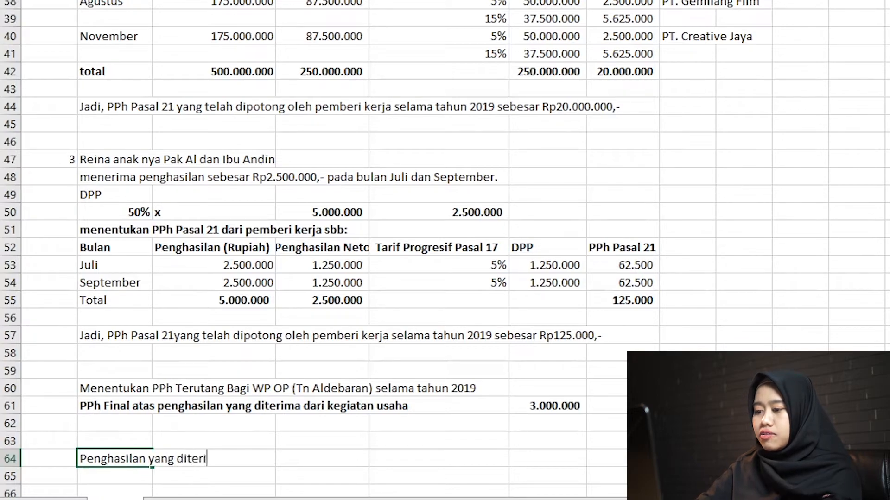
{"action": "type", "text": "ma oleh Ibu "}
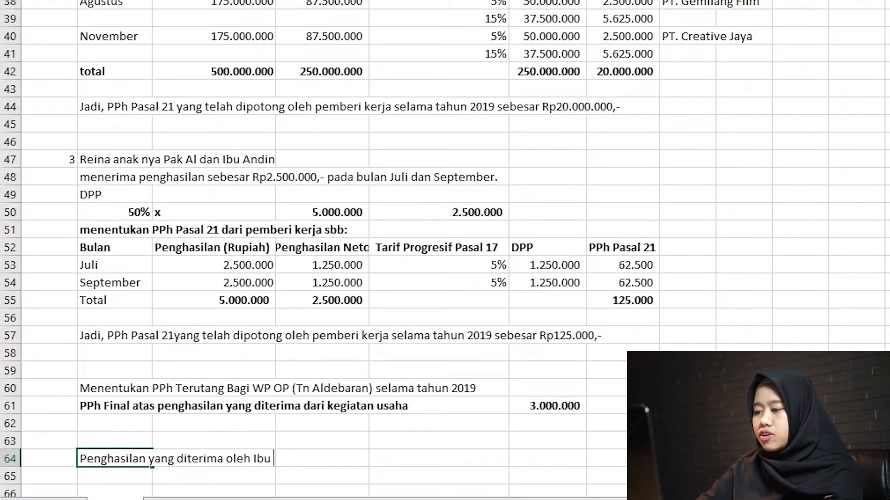
{"action": "type", "text": "Andin dan Reina"}
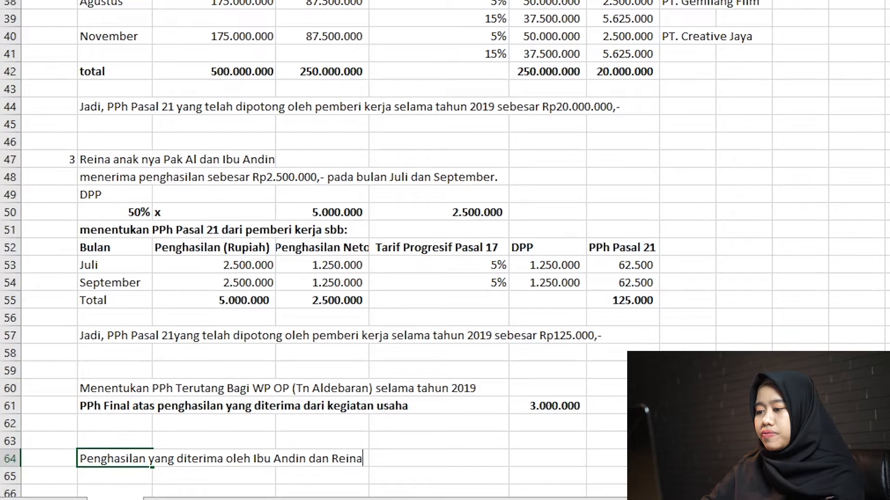
{"action": "key", "text": "Return"}
{"action": "key", "text": "Return"}
{"action": "key", "text": "Return"}
{"action": "key", "text": "Return"}
{"action": "key", "text": "Return"}
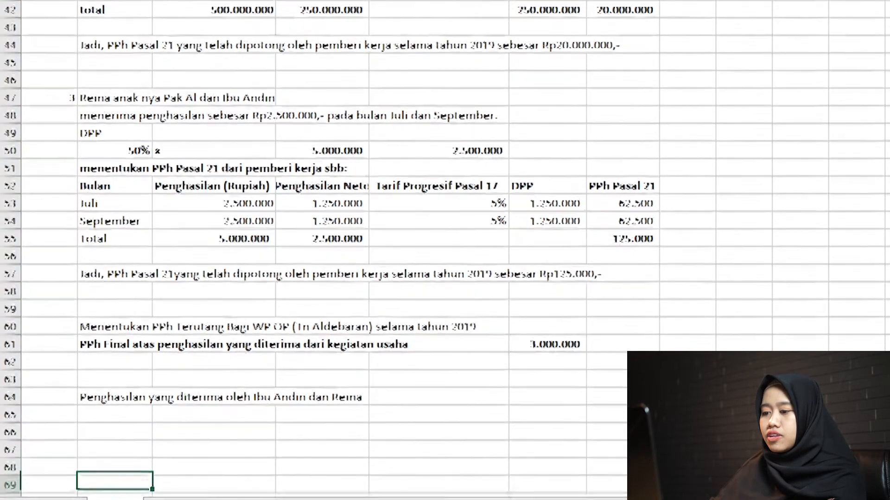
Enter the label "DPP:" in B65 directly below the wife and child income heading.
{"action": "key", "text": "Up"}
{"action": "key", "text": "Up"}
{"action": "key", "text": "Up"}
{"action": "key", "text": "Up"}
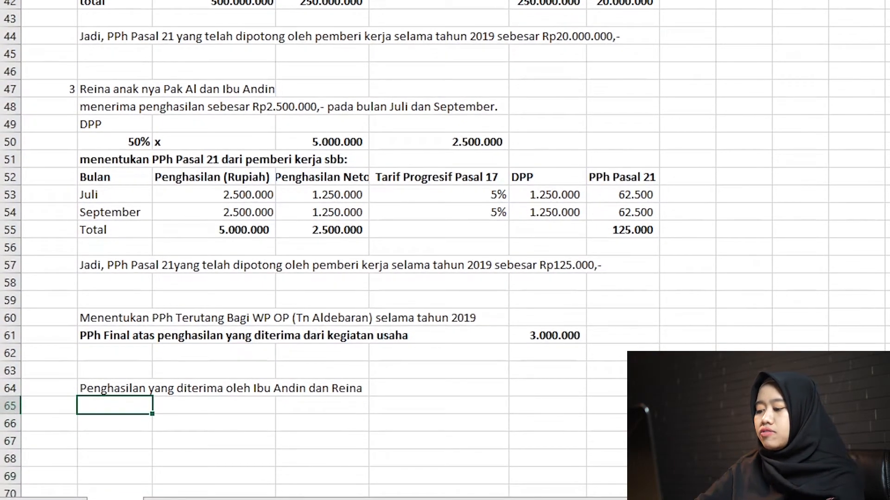
{"action": "type", "text": "DPP Penga"}
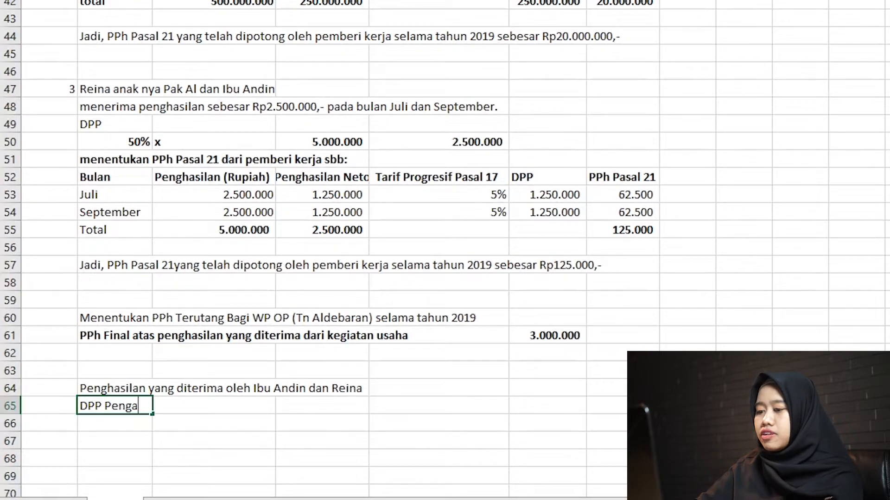
{"action": "key", "text": "BackSpace"}
{"action": "key", "text": "BackSpace"}
{"action": "key", "text": "BackSpace"}
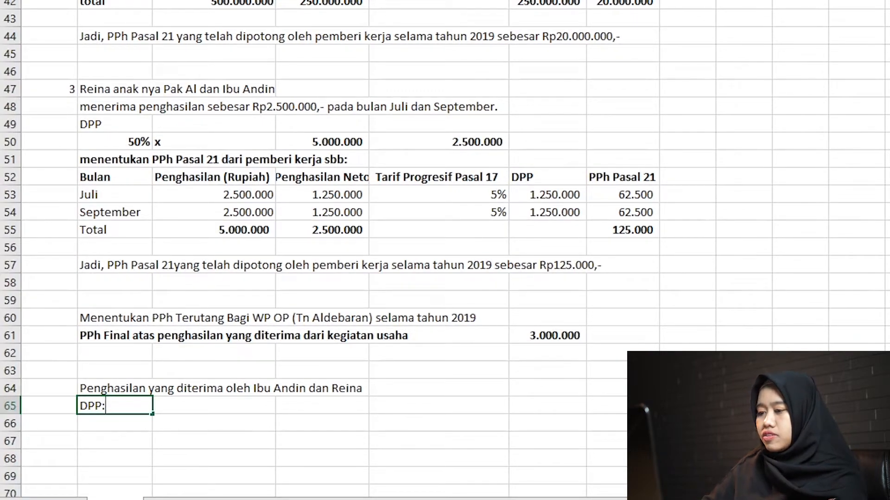
{"action": "key", "text": "Return"}
Enter the wife's name in B66 and the child's name in B67 as the DPP row labels.
{"action": "type", "text": "bu"}
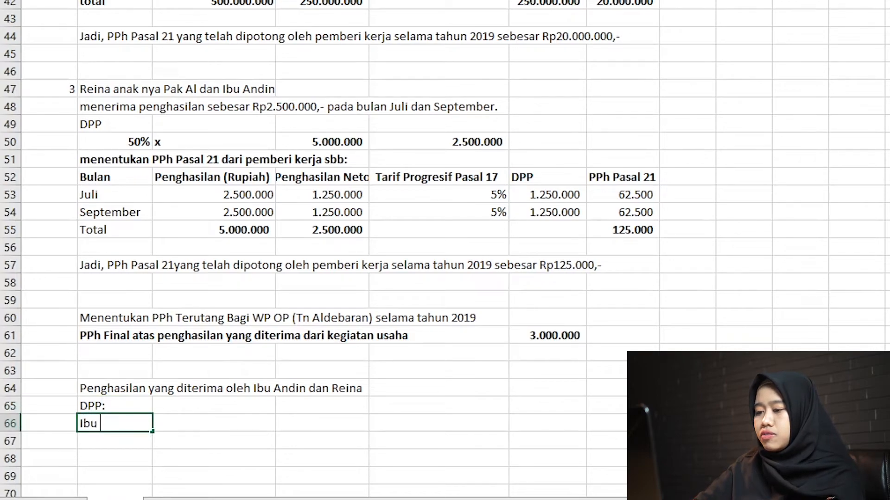
{"action": "type", "text": " a"}
{"action": "key", "text": "BackSpace"}
{"action": "type", "text": "Andin"}
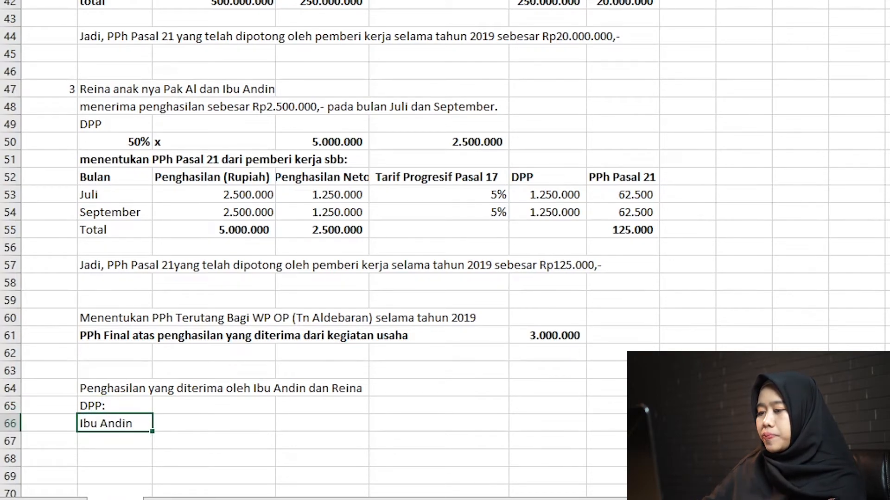
{"action": "key", "text": "Return"}
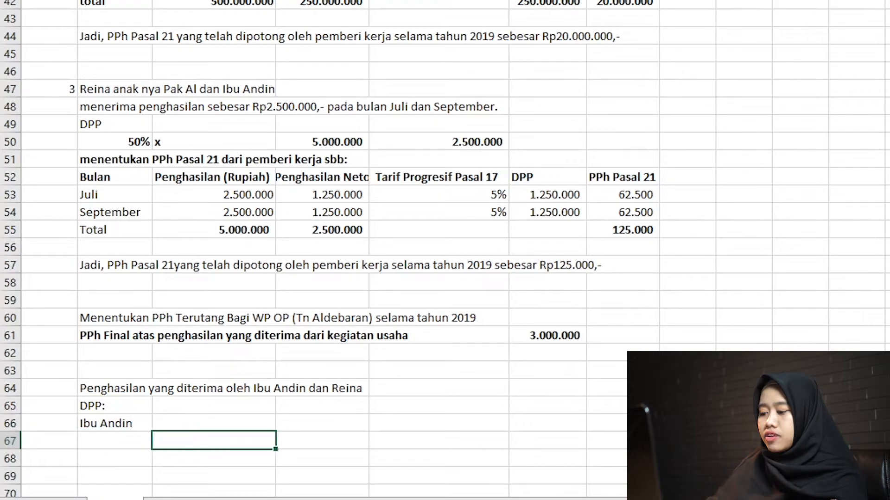
{"action": "type", "text": "Reina"}
Link the wife's income in C66 to D32 and the child's income in C67 to D50.
{"action": "key", "text": "Right"}
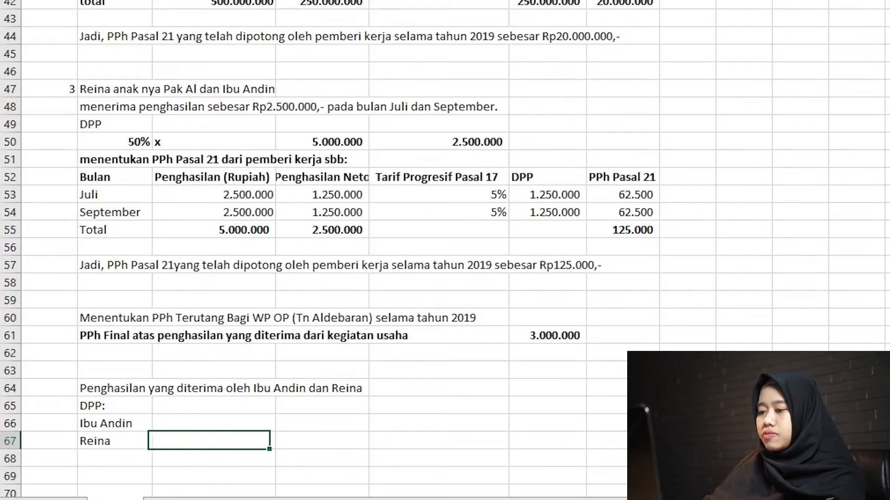
{"action": "key", "text": "Up"}
{"action": "type", "text": "="}
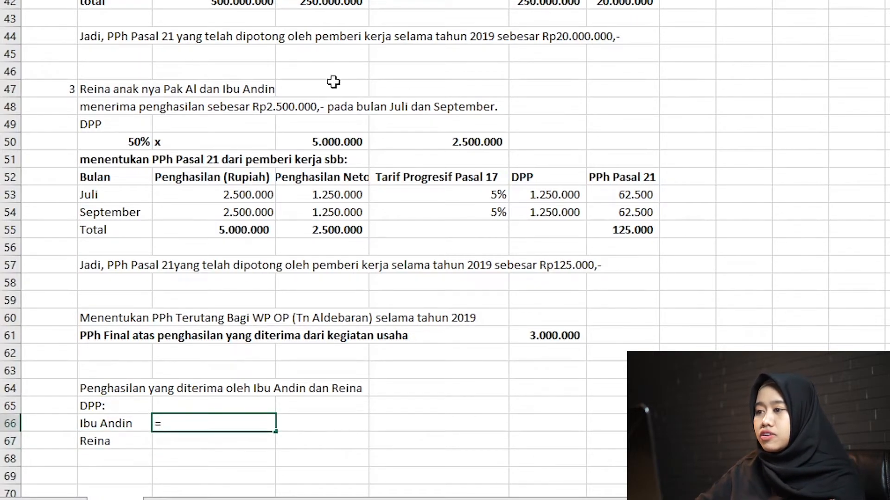
{"action": "type", "text": "D32"}
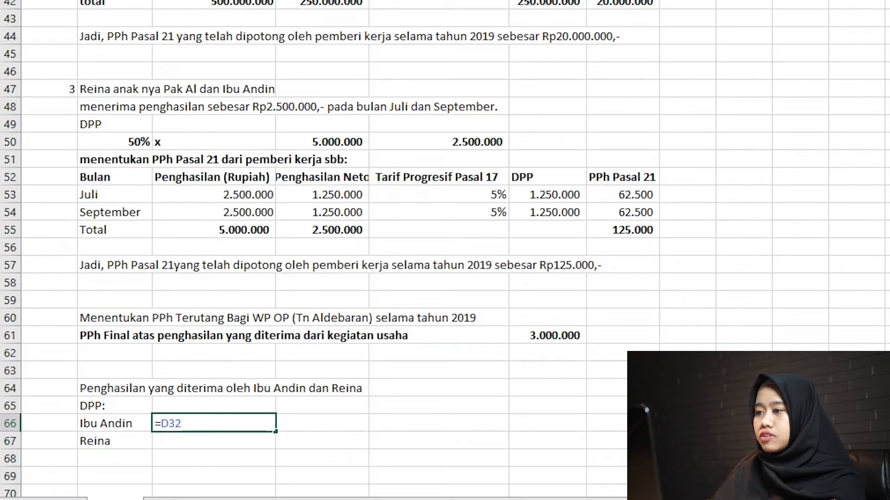
{"action": "key", "text": "Return"}
{"action": "type", "text": "="}
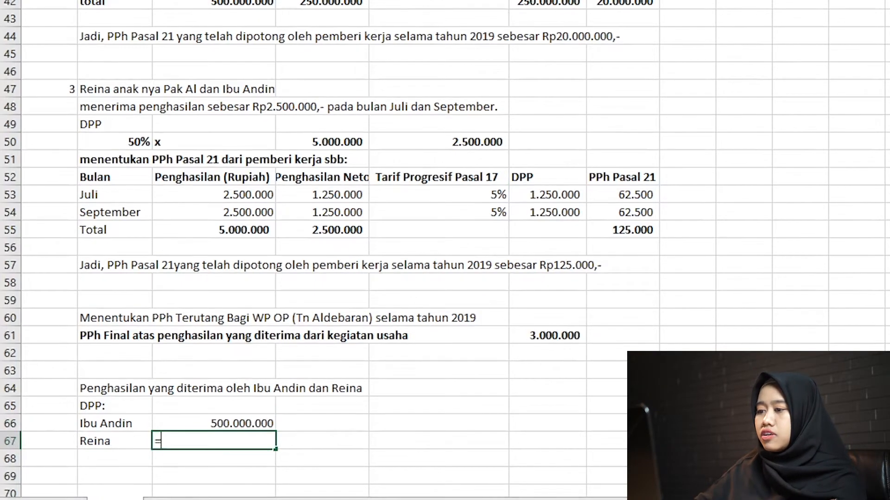
{"action": "left_click", "coordinate": [342, 140]}
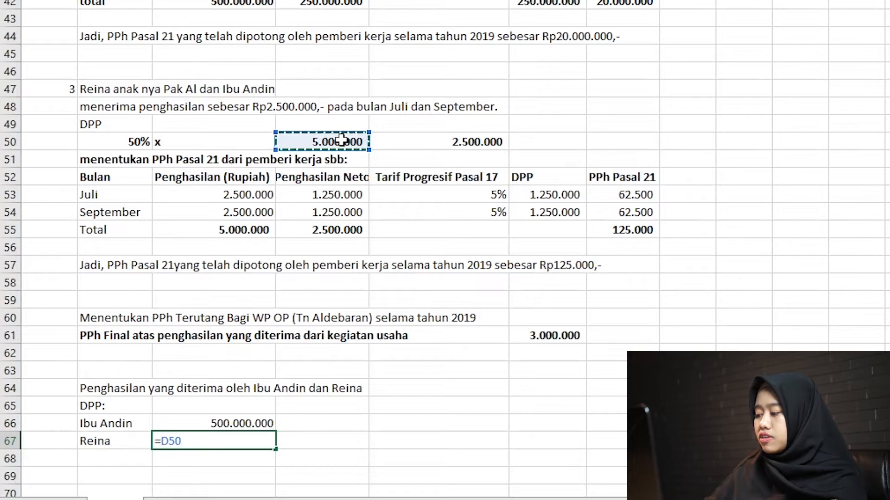
{"action": "key", "text": "Return"}
{"action": "key", "text": "Right"}
{"action": "key", "text": "Left"}
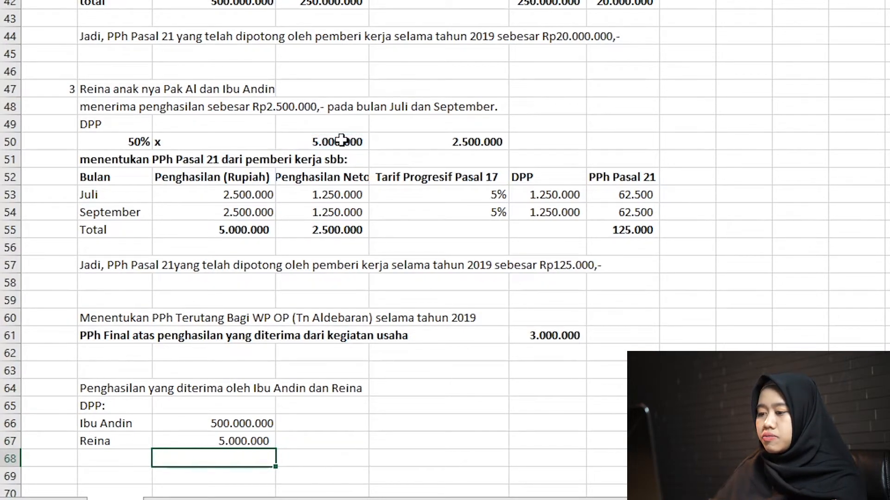
{"action": "key", "text": "Up"}
{"action": "key", "text": "Up"}
{"action": "key", "text": "ctrl+c"}
{"action": "key", "text": "Down"}
{"action": "key", "text": "ctrl+v"}
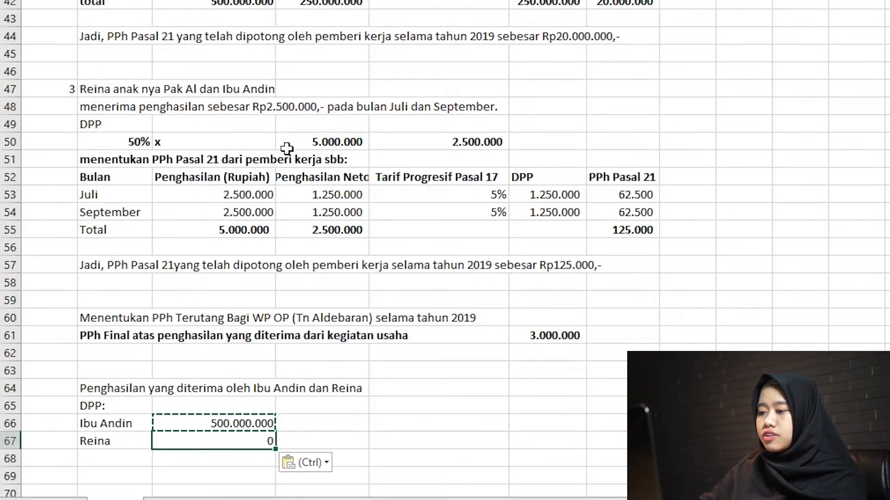
{"action": "left_click", "coordinate": [261, 195]}
{"action": "key", "text": "ctrl+z"}
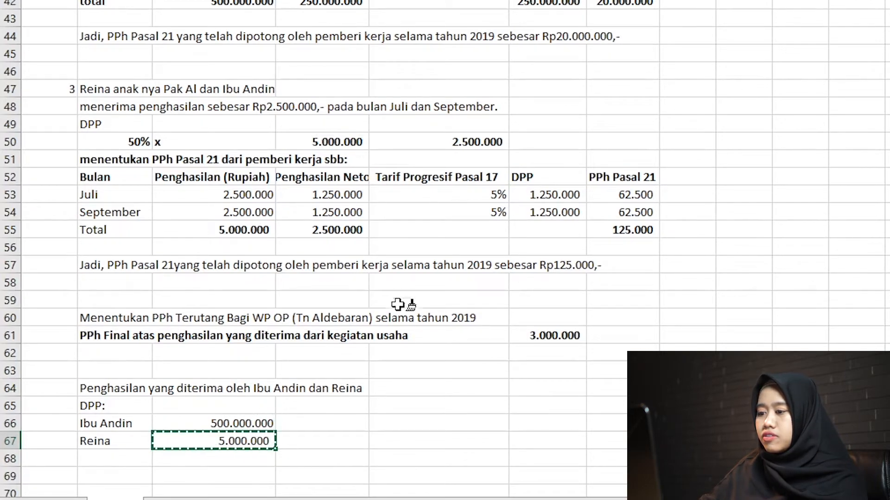
Apply C67's number format to C66 and enter 50% in both D66 and D67.
{"action": "left_click", "coordinate": [240, 420]}
{"action": "key", "text": "Right"}
{"action": "type", "text": "50"}
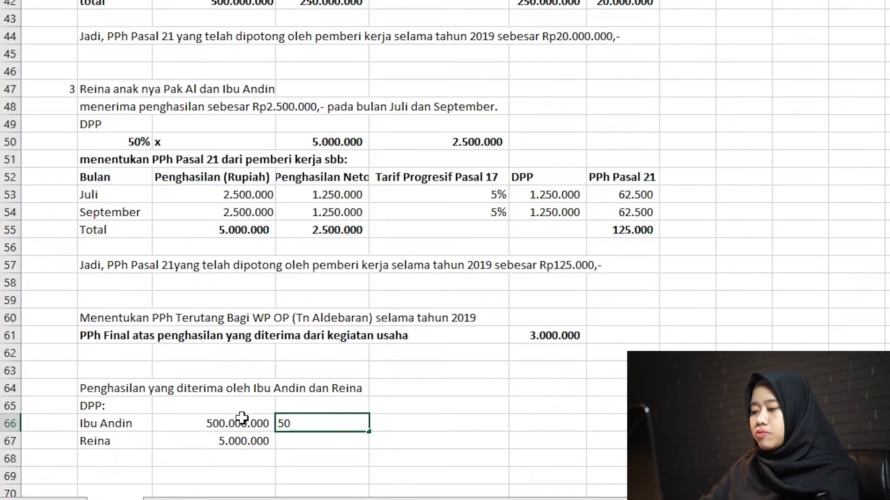
{"action": "type", "text": "%"}
{"action": "key", "text": "Return"}
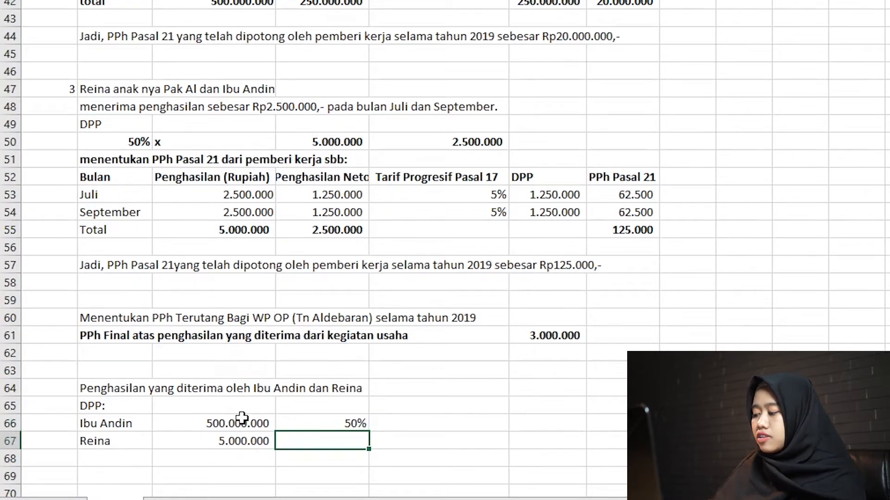
{"action": "key", "text": "Up"}
{"action": "key", "text": "ctrl+c"}
{"action": "key", "text": "Down"}
{"action": "key", "text": "ctrl+v"}
Calculate the wife's DPP in E66 with the formula =D66*C66.
{"action": "key", "text": "Right"}
{"action": "key", "text": "shift+Up"}
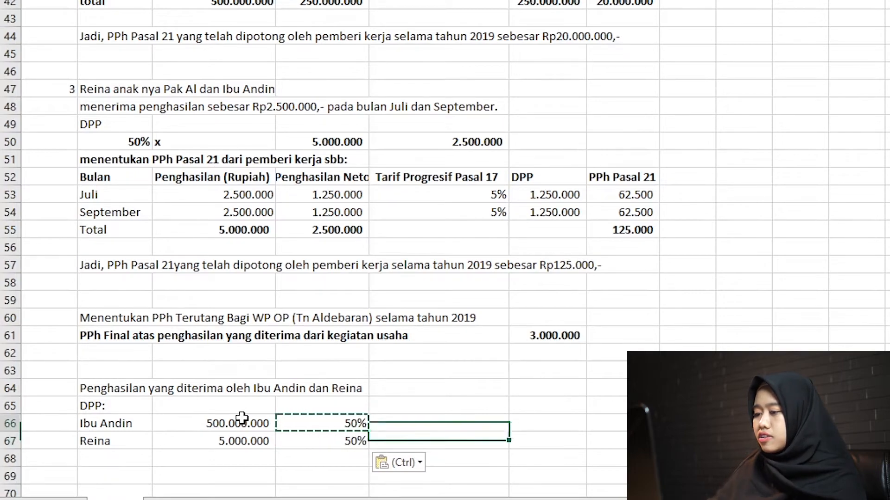
{"action": "type", "text": "="}
{"action": "left_click", "coordinate": [242, 419]}
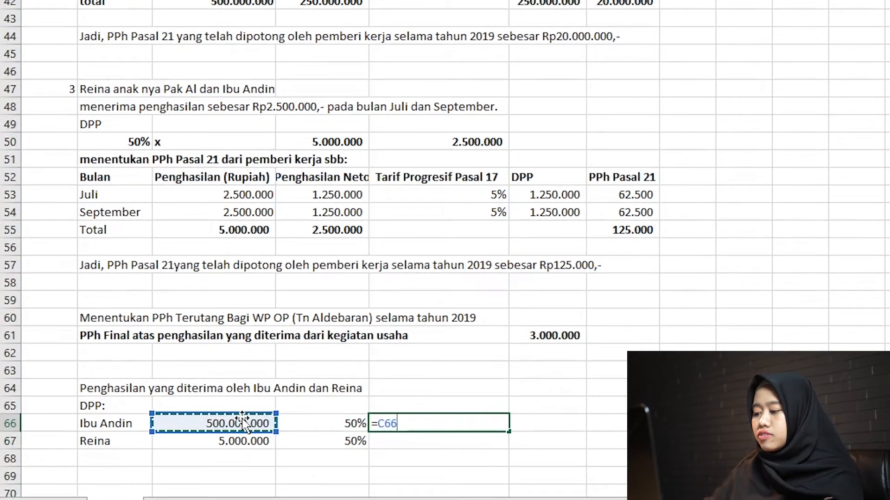
{"action": "key", "text": "Left"}
{"action": "key", "text": "Right"}
{"action": "key", "text": "Right"}
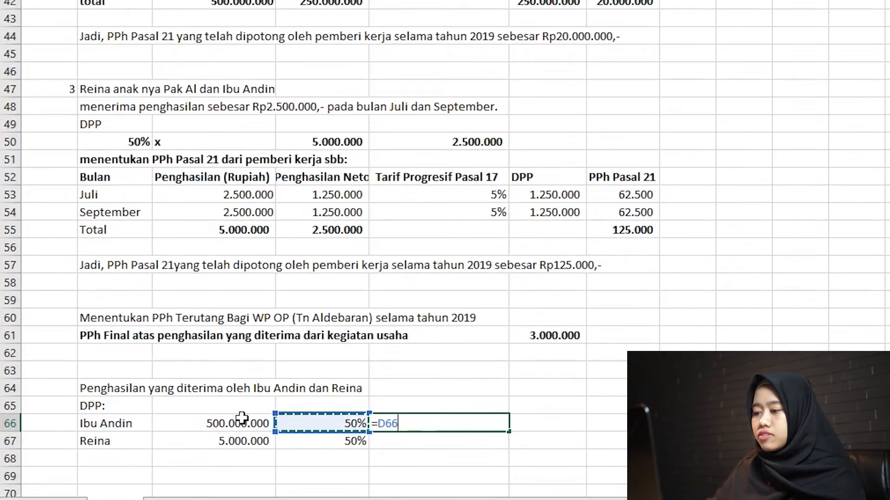
{"action": "type", "text": "*"}
{"action": "left_click", "coordinate": [242, 419]}
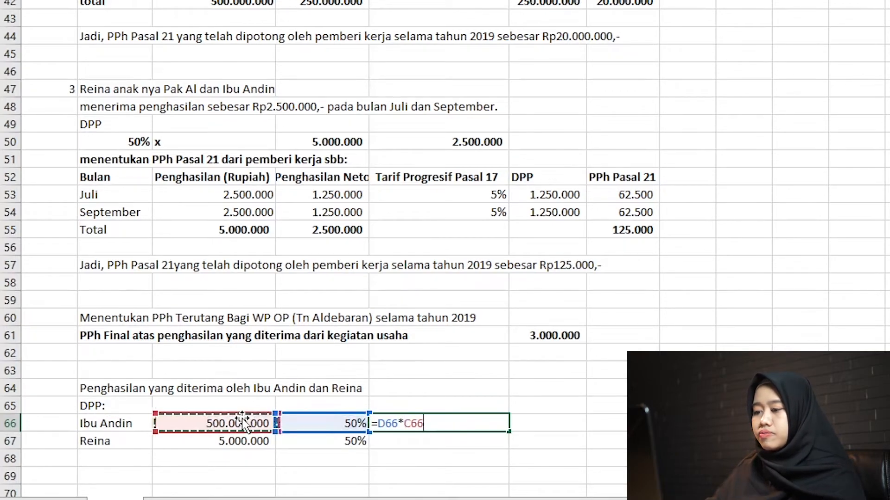
{"action": "key", "text": "Return"}
Copy the DPP formula from E66 to E67 for the child's income.
{"action": "key", "text": "Up"}
{"action": "key", "text": "ctrl+c"}
{"action": "key", "text": "Down"}
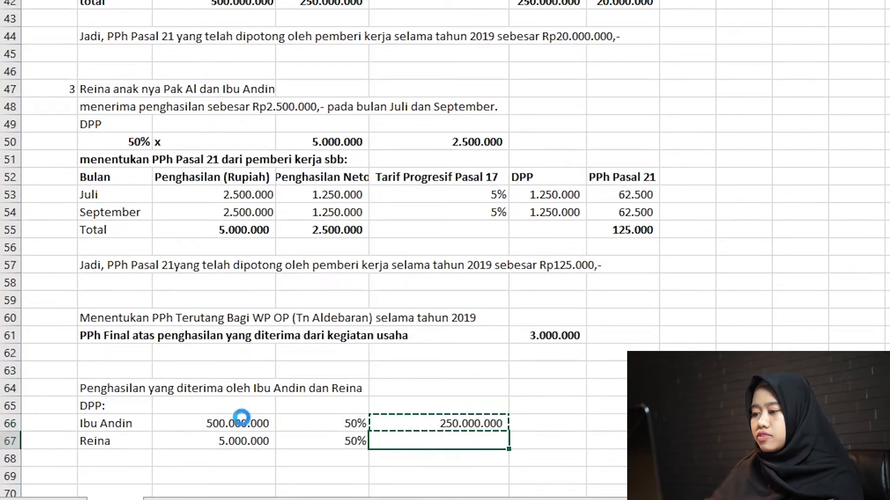
{"action": "key", "text": "ctrl+v"}
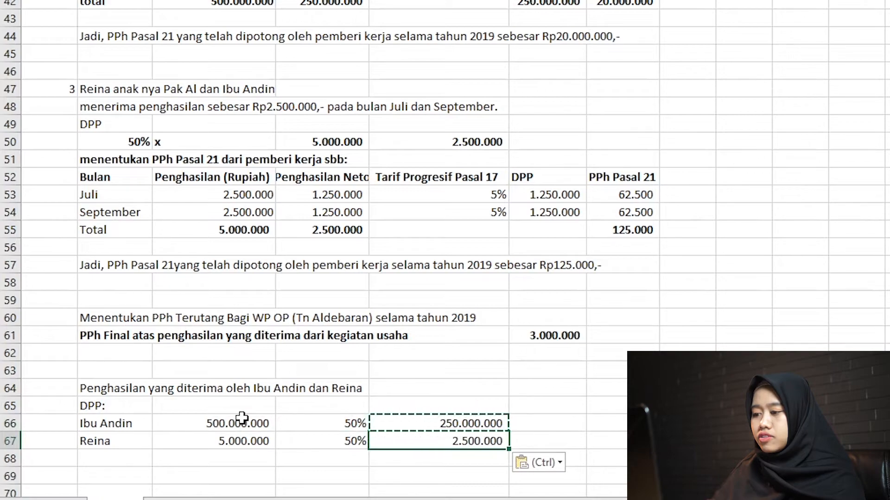
Total the two DPP amounts with a SUM of E66:E67 in E68 and make the total bold.
{"action": "key", "text": "Down"}
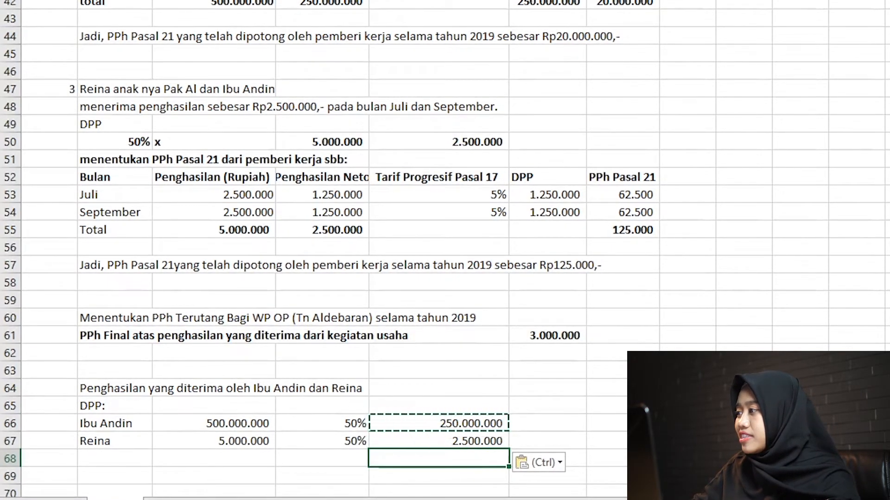
{"action": "type", "text": "=SUM("}
{"action": "key", "text": "Up"}
{"action": "key", "text": "shift+Up"}
{"action": "key", "text": "Return"}
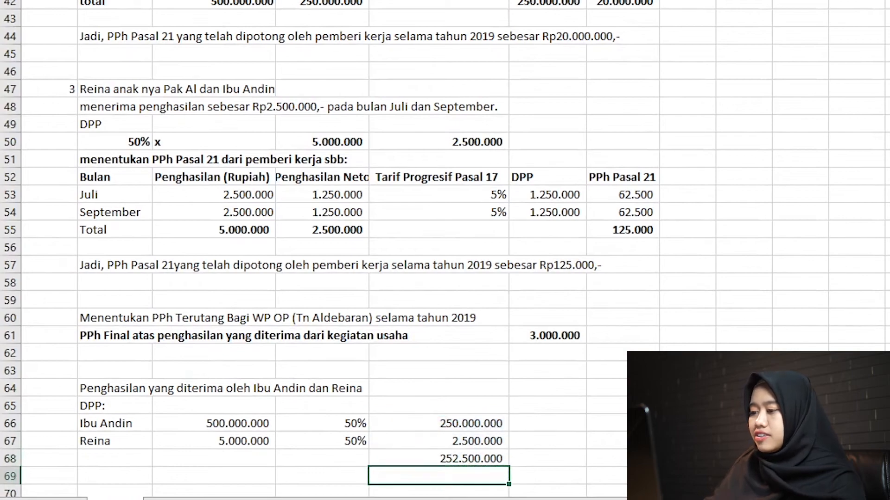
{"action": "key", "text": "Up"}
Label the total row "DPP" in B68.
{"action": "key", "text": "Left"}
{"action": "key", "text": "Left"}
{"action": "key", "text": "Left"}
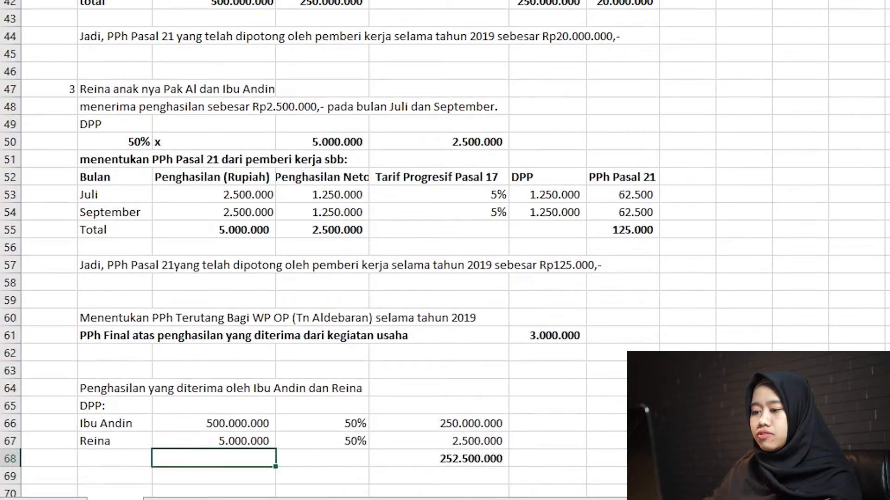
{"action": "type", "text": "DPP:"}
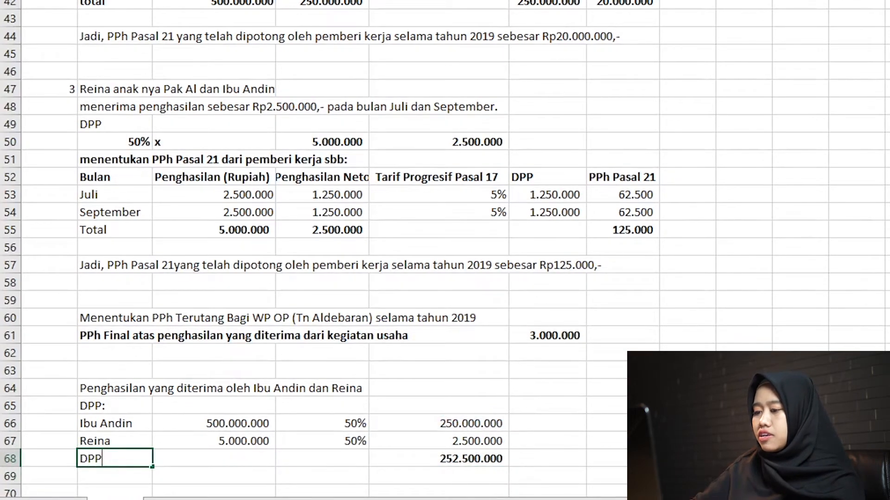
{"action": "key", "text": "Return"}
{"action": "key", "text": "Down"}
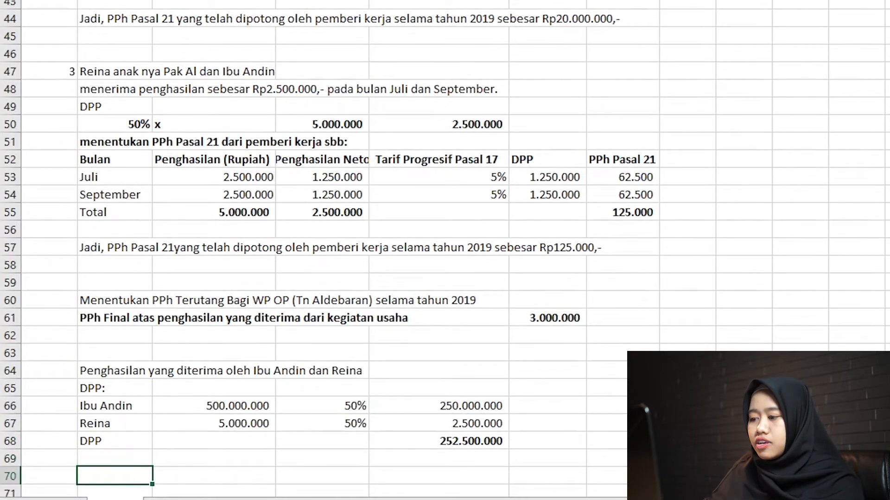
Move the DPP total from E68 to F68.
{"action": "key", "text": "Down"}
{"action": "key", "text": "Up"}
{"action": "key", "text": "Up"}
{"action": "key", "text": "Right"}
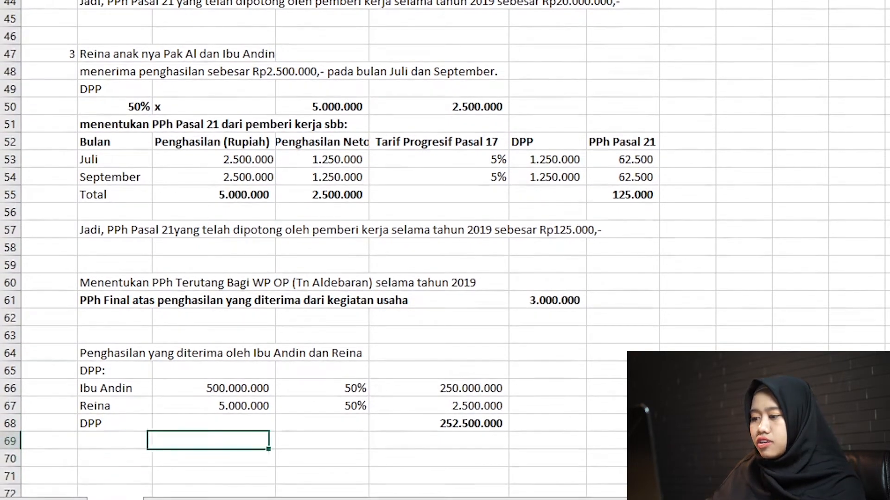
{"action": "key", "text": "Right"}
{"action": "key", "text": "Right"}
{"action": "key", "text": "Up"}
{"action": "key", "text": "ctrl+x"}
{"action": "key", "text": "Right"}
{"action": "key", "text": "ctrl+v"}
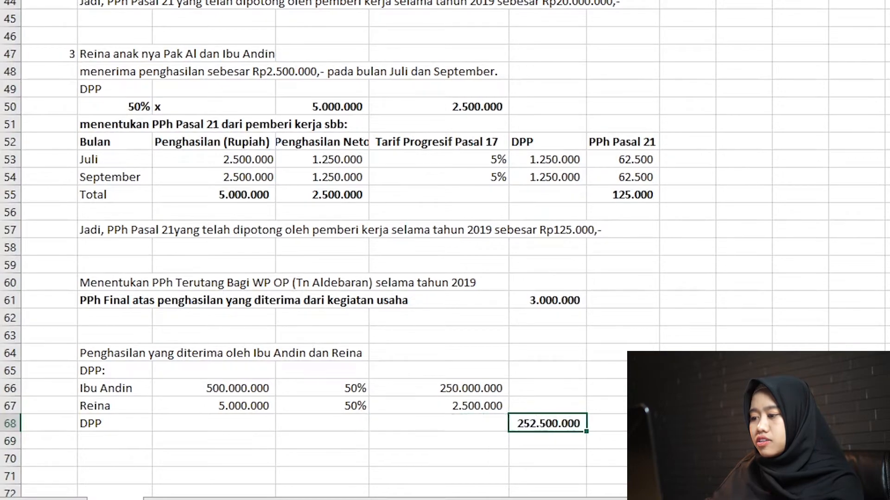
Enter the label "PTKP (K/I/1)" in B70, leaving a blank row below the DPP total.
{"action": "key", "text": "Down"}
{"action": "key", "text": "Down"}
{"action": "key", "text": "Left"}
{"action": "key", "text": "Left"}
{"action": "key", "text": "Left"}
{"action": "key", "text": "Left"}
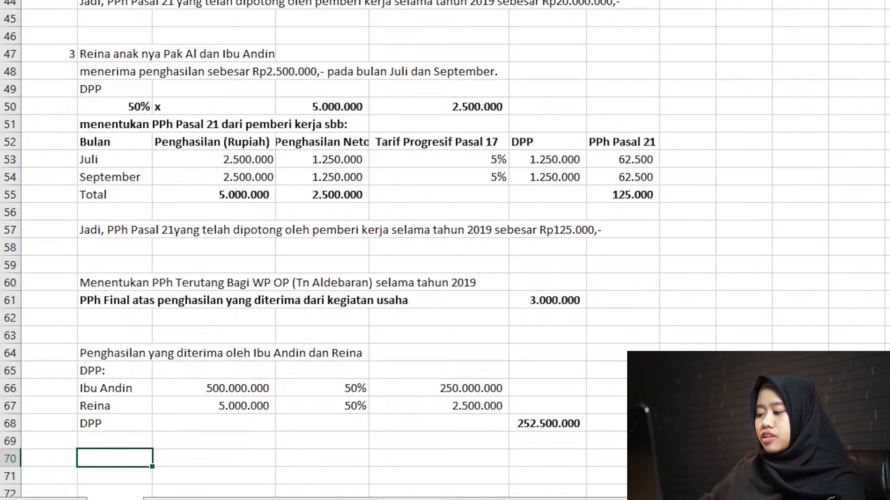
{"action": "type", "text": "PTKP ("}
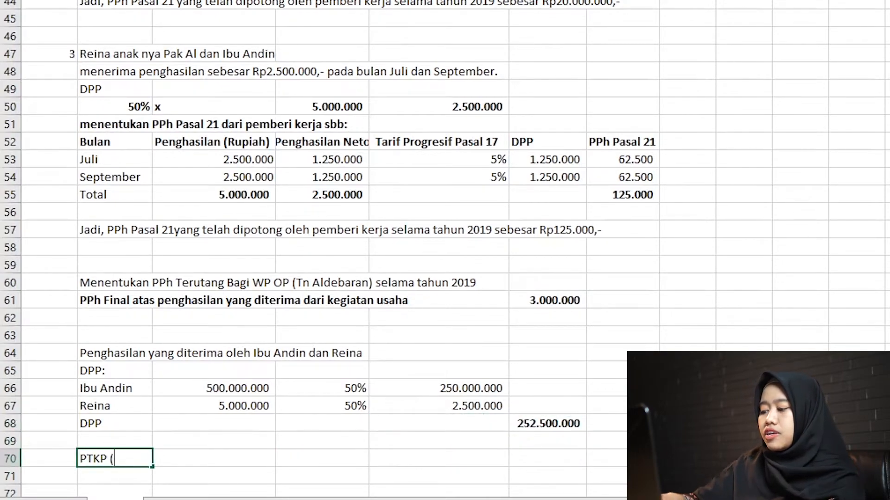
{"action": "type", "text": "K/I/1"}
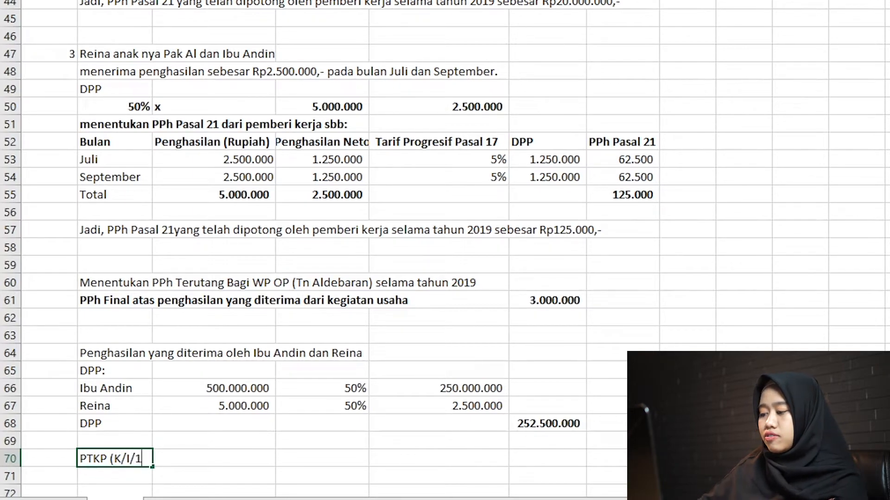
{"action": "key", "text": "Return"}
Enter the PTKP amount 54000000 in both C71 and C72.
{"action": "key", "text": "Right"}
{"action": "type", "text": "5"}
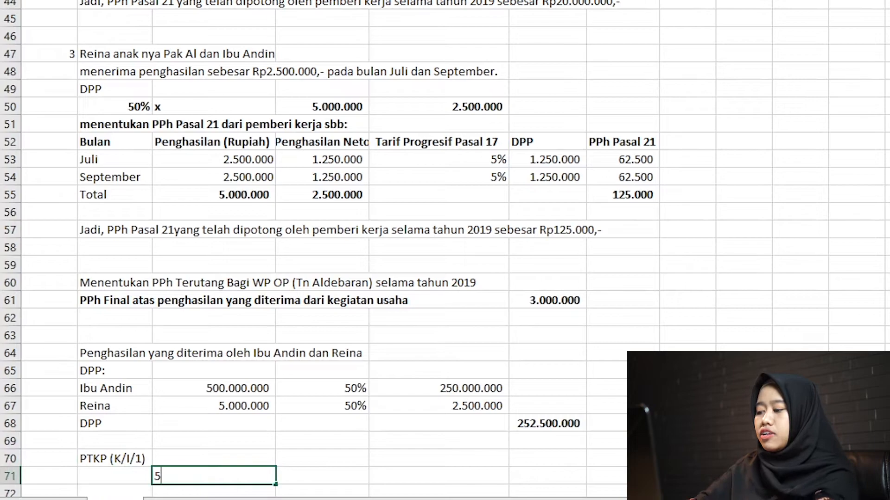
{"action": "type", "text": "4000000"}
{"action": "key", "text": "Return"}
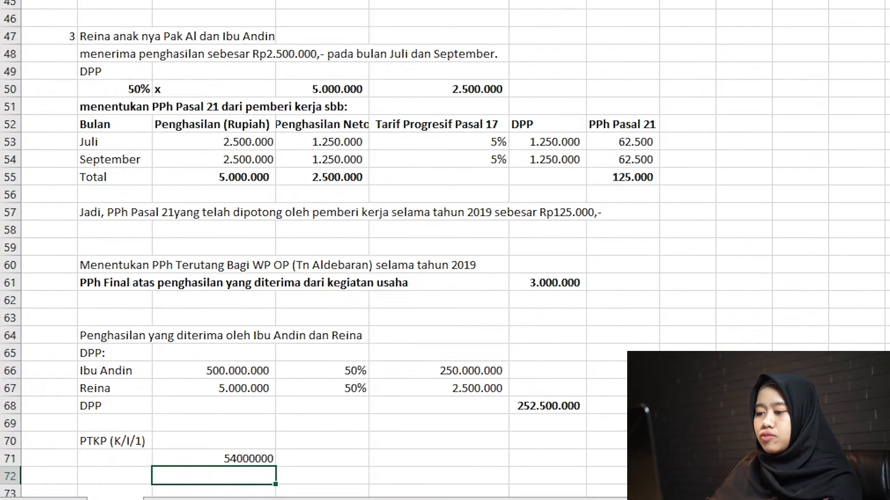
{"action": "type", "text": "54000"}
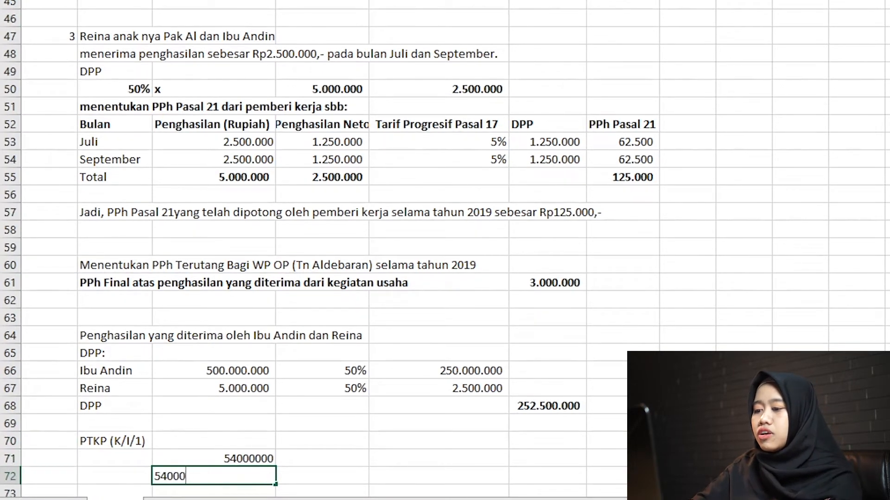
{"action": "type", "text": "000"}
{"action": "key", "text": "Return"}
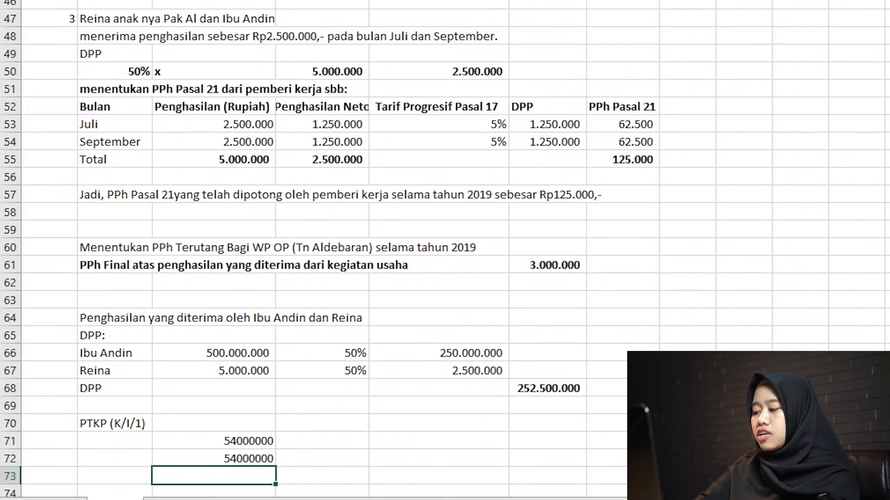
Enter the PTKP amount 4500000 in both C73 and C74.
{"action": "type", "text": "4500000"}
{"action": "key", "text": "Return"}
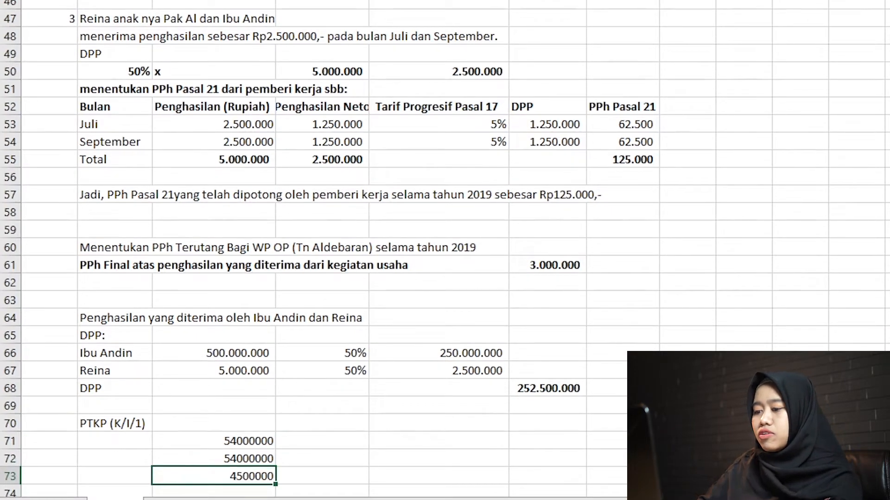
{"action": "type", "text": "4500000"}
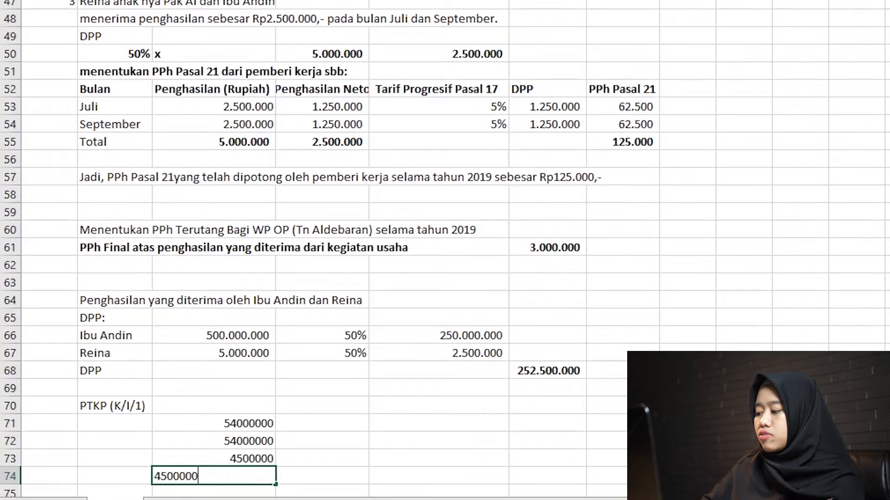
{"action": "key", "text": "Return"}
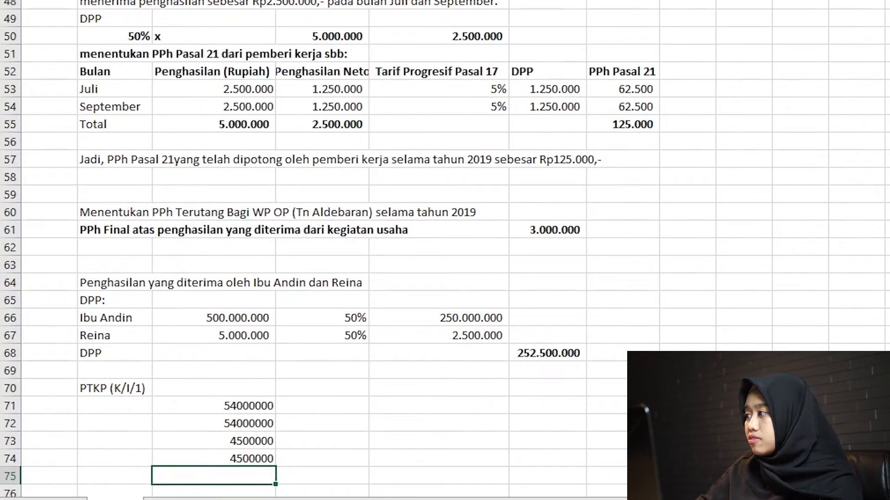
Total the PTKP amounts C71:C74 with a SUM formula in C75 and make the total bold.
{"action": "type", "text": "=SUM()"}
{"action": "key", "text": "Return"}
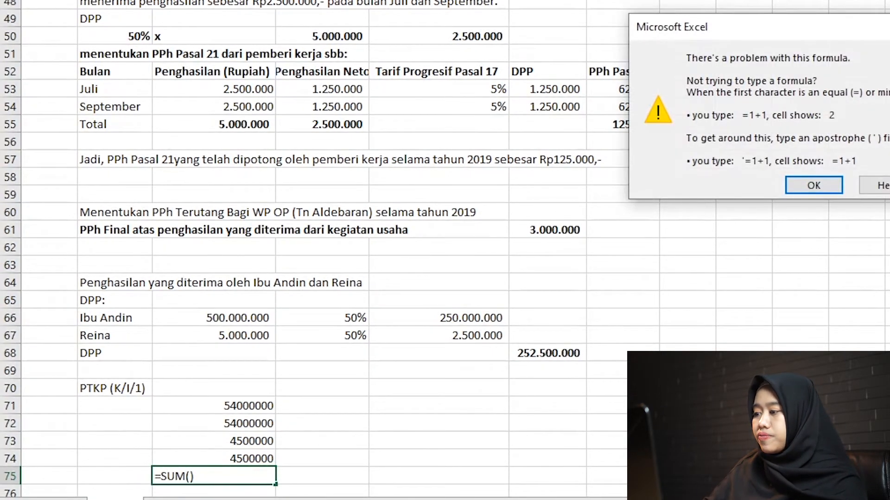
{"action": "key", "text": "Return"}
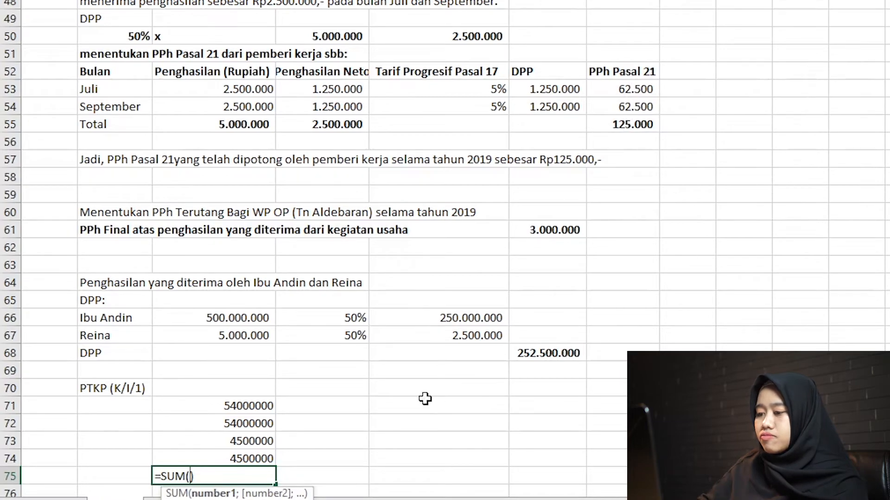
{"action": "left_click_drag", "start_coordinate": [244, 458], "coordinate": [252, 407]}
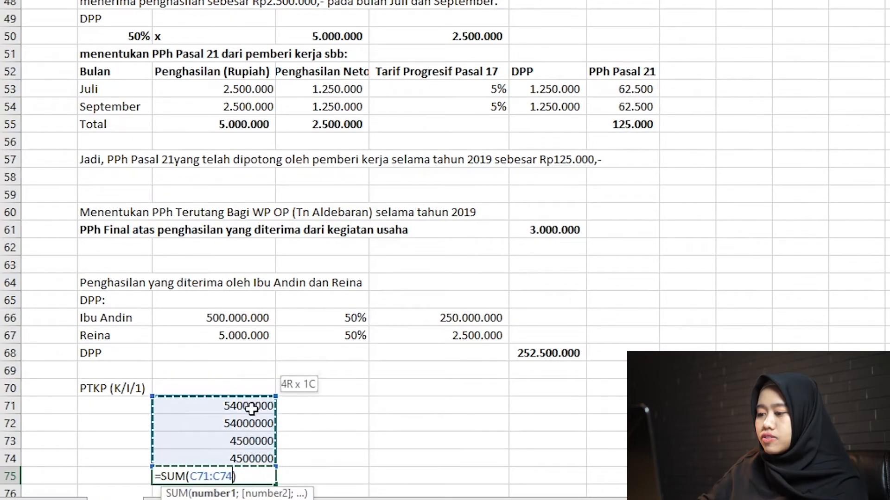
{"action": "key", "text": "Return"}
{"action": "key", "text": "Up"}
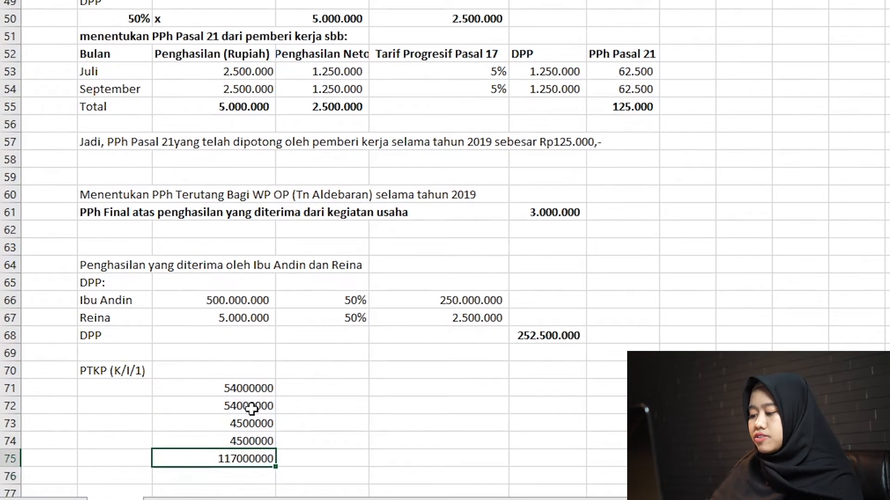
{"action": "key", "text": "ctrl+b"}
Underline the last PTKP amount in C74 and format C71:C75 with thousands separators and no decimals.
{"action": "key", "text": "Up"}
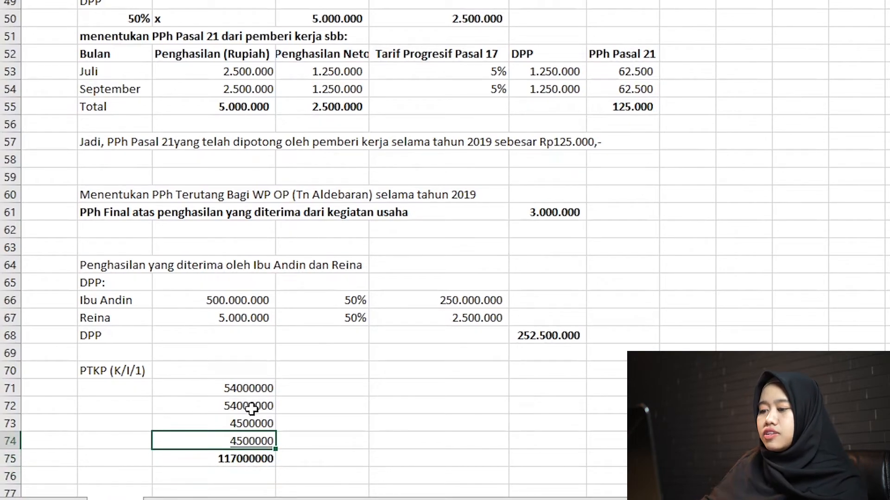
{"action": "key", "text": "Down"}
{"action": "key", "text": "shift+Up"}
{"action": "key", "text": "shift+Up"}
{"action": "key", "text": "shift+Up"}
{"action": "key", "text": "shift+Up"}
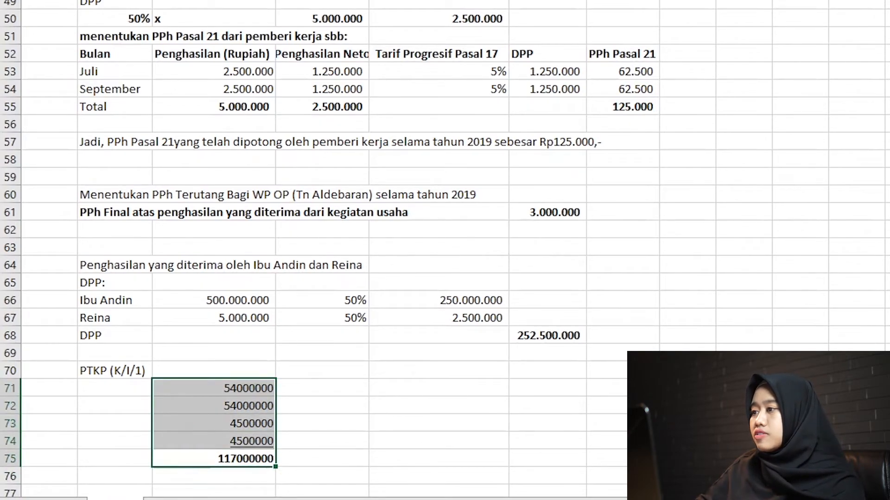
{"action": "key", "text": "ctrl+shift+1"}
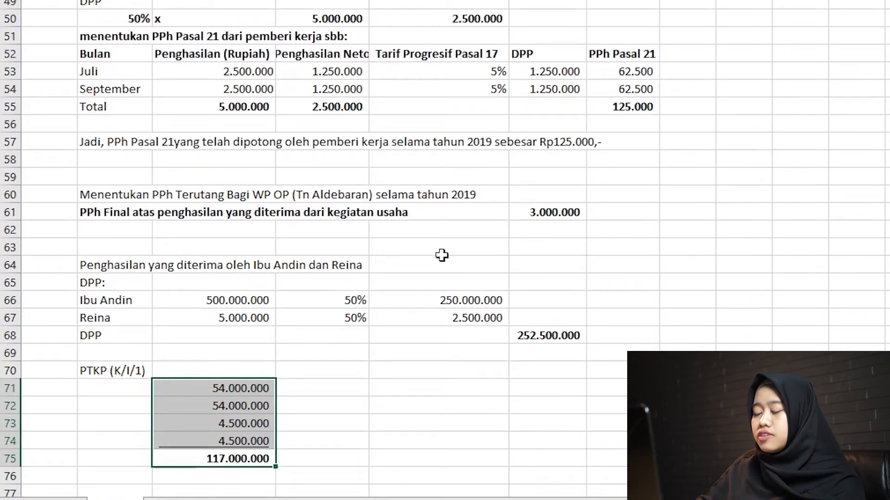
Move the PTKP total from C75 to F75 and underline it.
{"action": "left_click", "coordinate": [233, 454]}
{"action": "key", "text": "ctrl+x"}
{"action": "key", "text": "Right"}
{"action": "key", "text": "Right"}
{"action": "key", "text": "Right"}
{"action": "key", "text": "ctrl+v"}
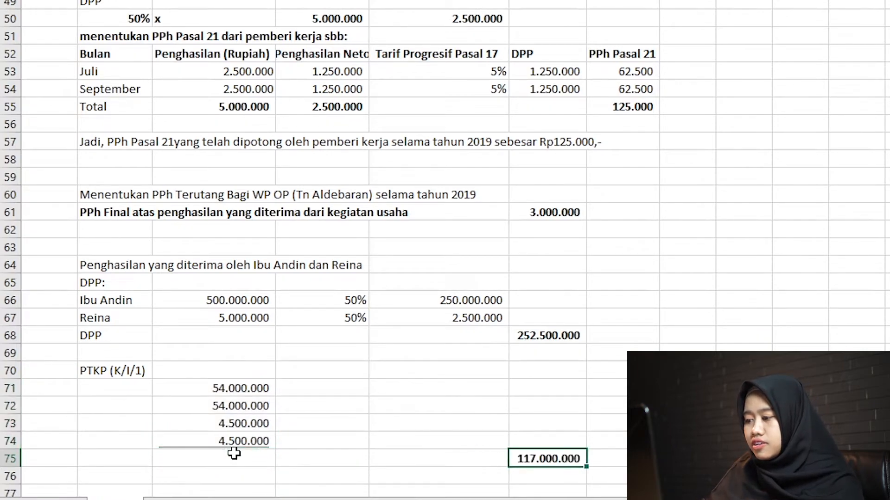
{"action": "key", "text": "Down"}
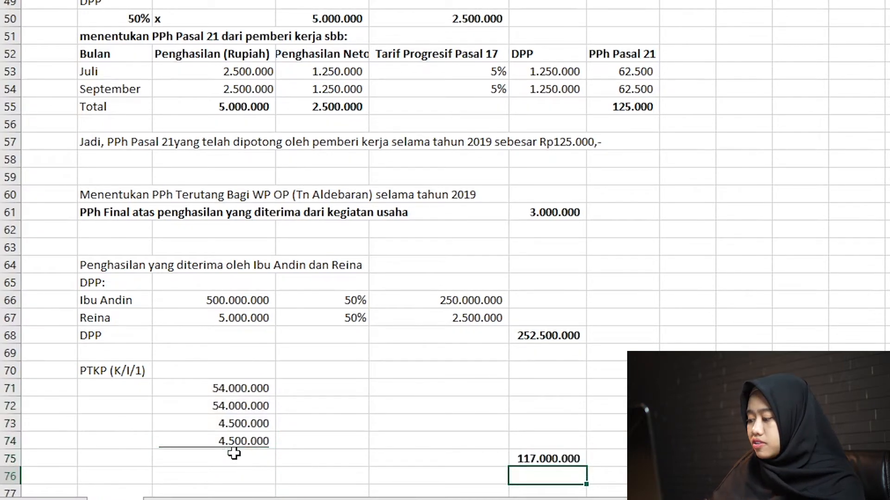
{"action": "key", "text": "Up"}
{"action": "key", "text": "ctrl+u"}
{"action": "key", "text": "Down"}
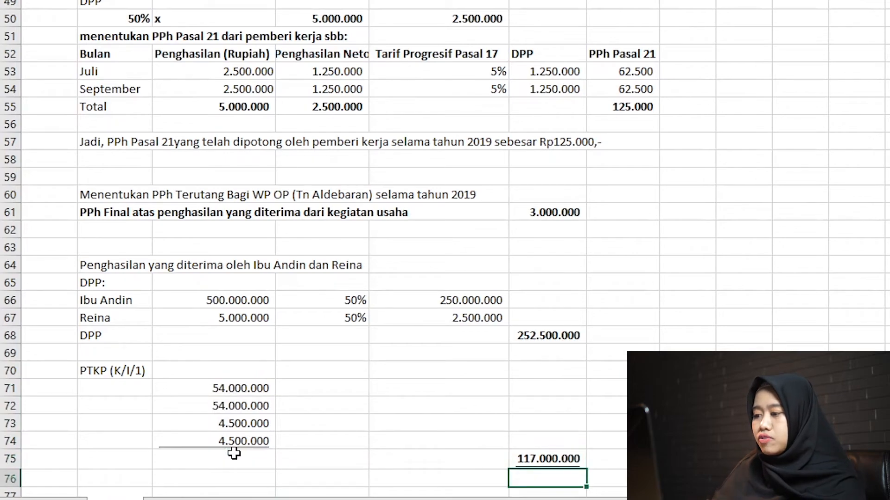
Enter the label "PKP" in B77, leaving a blank row below the PTKP total.
{"action": "key", "text": "Left"}
{"action": "key", "text": "Left"}
{"action": "key", "text": "Left"}
{"action": "key", "text": "Left"}
{"action": "key", "text": "Down"}
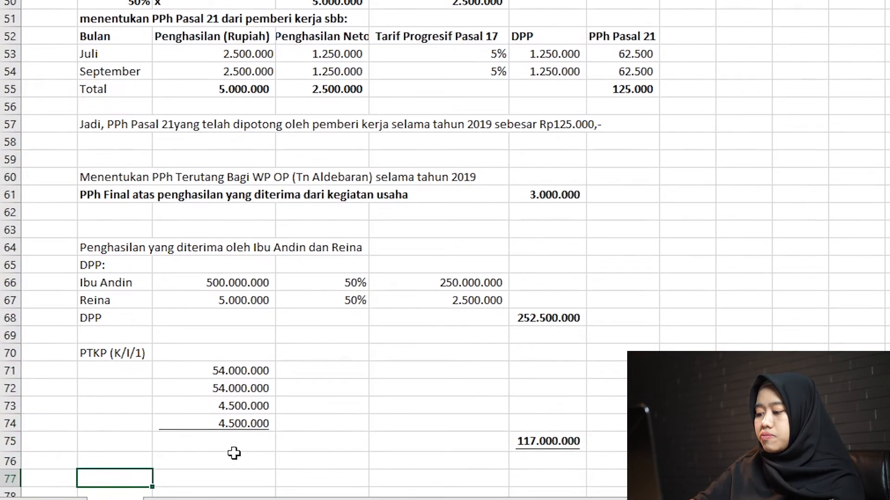
{"action": "key", "text": "Return"}
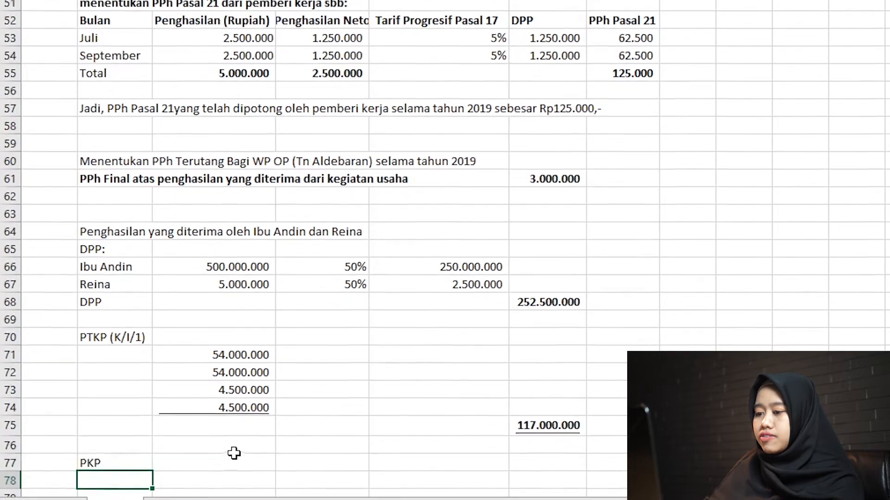
Calculate the PKP in F77 by subtracting the PTKP total F75 from the DPP total F68, and make it bold.
{"action": "key", "text": "Up"}
{"action": "key", "text": "Right"}
{"action": "key", "text": "Right"}
{"action": "key", "text": "Right"}
{"action": "key", "text": "Right"}
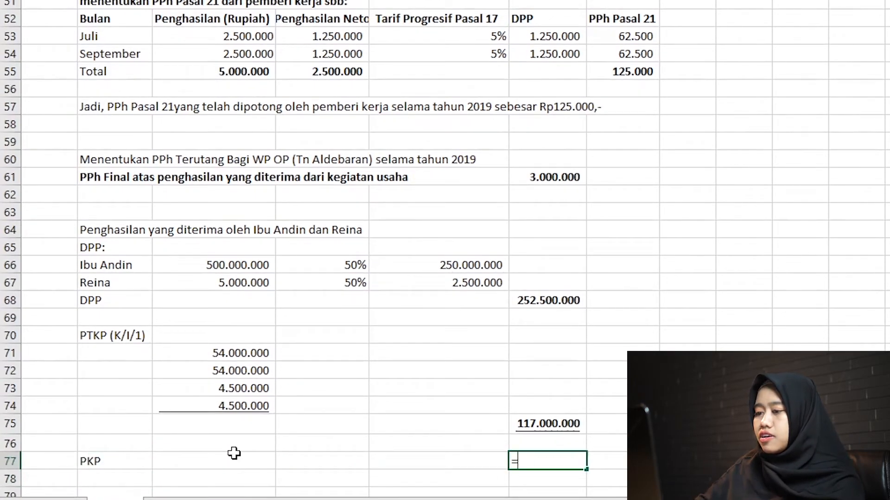
{"action": "type", "text": "="}
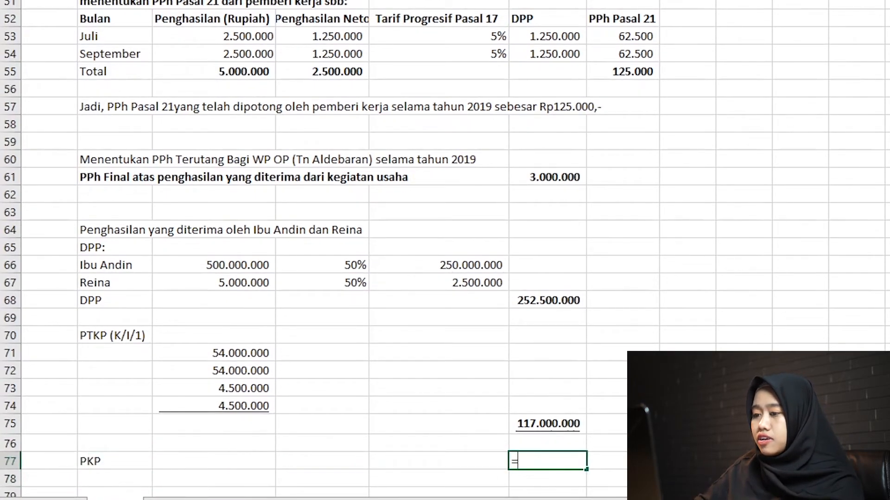
{"action": "left_click", "coordinate": [564, 301]}
{"action": "type", "text": "-"}
{"action": "key", "text": "Up"}
{"action": "key", "text": "Up"}
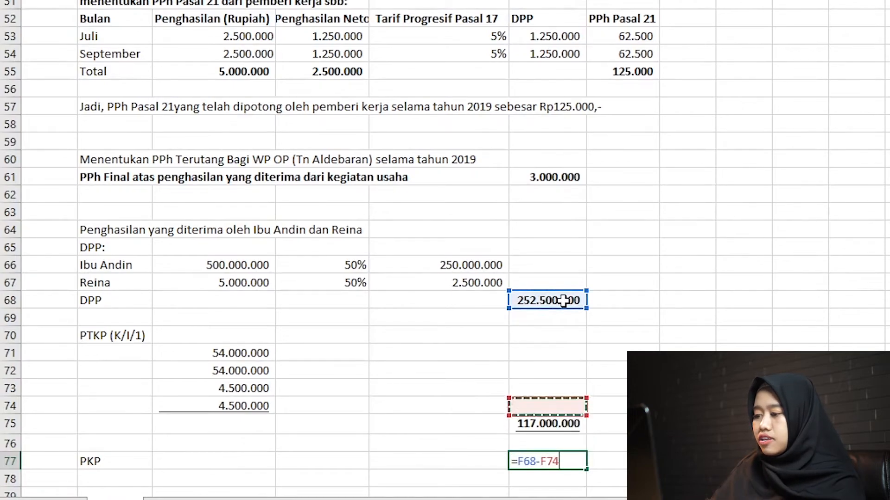
{"action": "key", "text": "Return"}
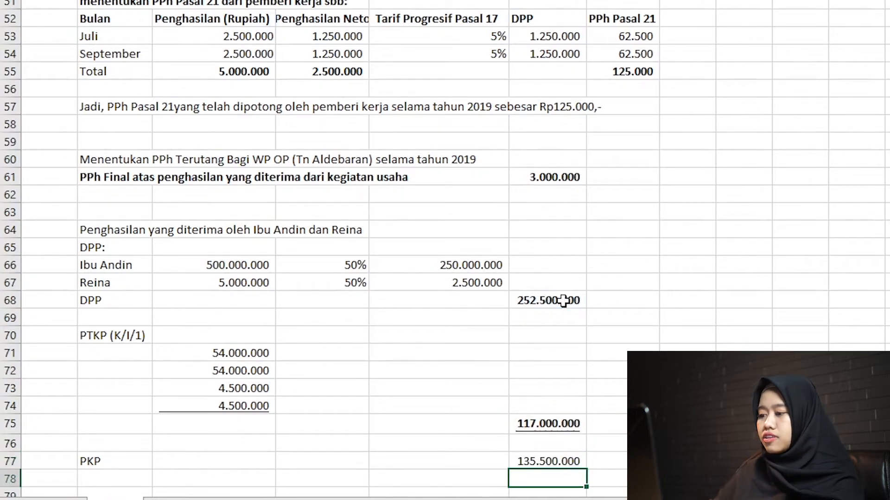
{"action": "scroll", "coordinate": [564, 301], "scroll_direction": "down", "scroll_amount": 1}
{"action": "key", "text": "Up"}
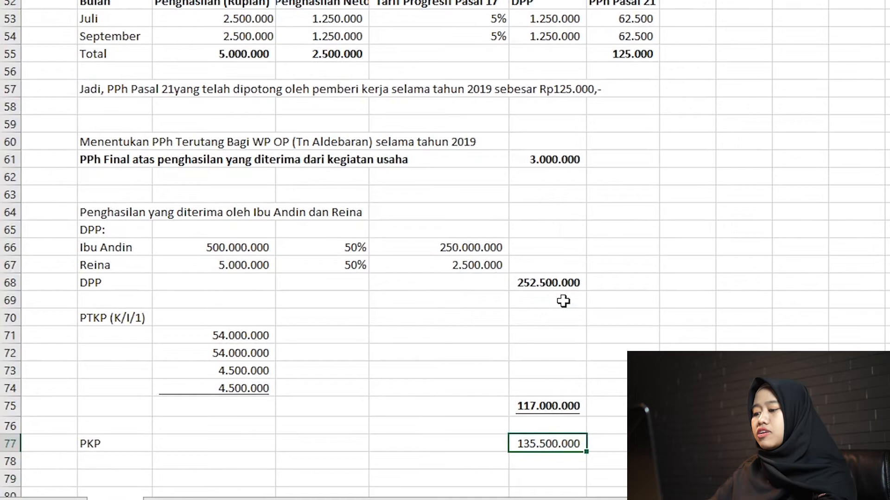
Enter the heading "Tarif Progresif Pasal 17 UU PPh" in B79 and make it bold.
{"action": "key", "text": "Down"}
{"action": "key", "text": "Down"}
{"action": "key", "text": "Left"}
{"action": "key", "text": "Left"}
{"action": "key", "text": "Left"}
{"action": "key", "text": "Left"}
{"action": "key", "text": "Left"}
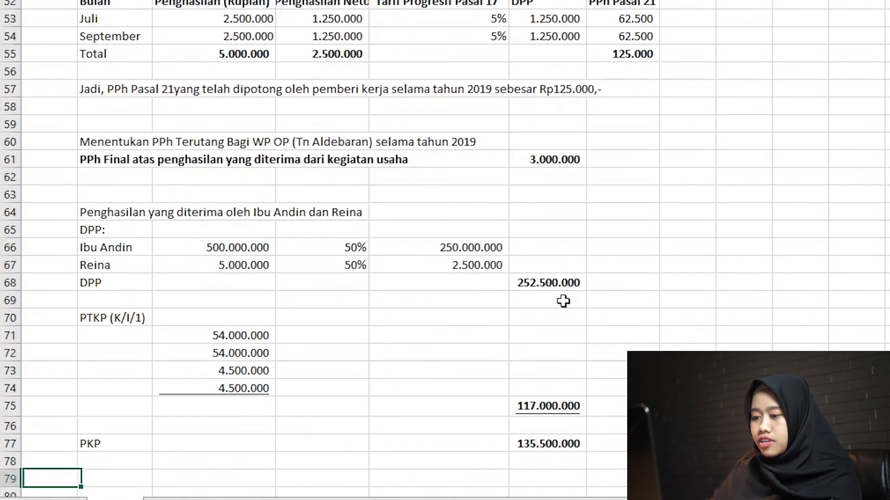
{"action": "key", "text": "Right"}
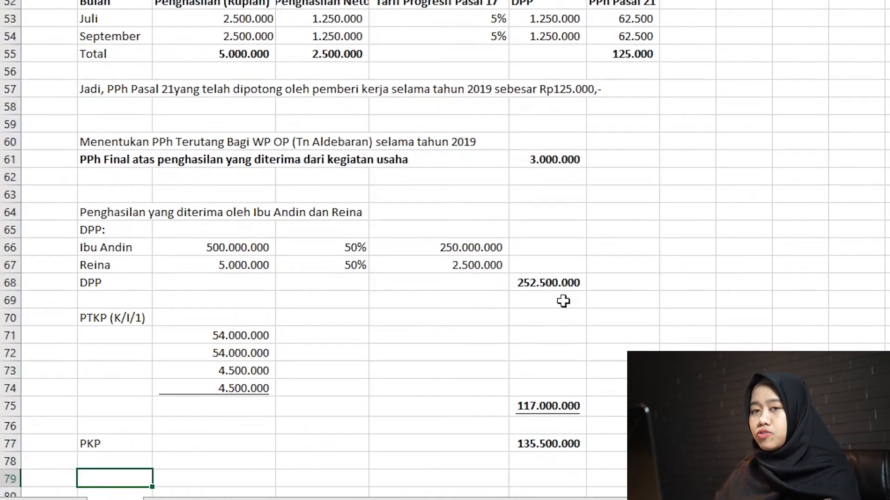
{"action": "key", "text": "Down"}
{"action": "key", "text": "Down"}
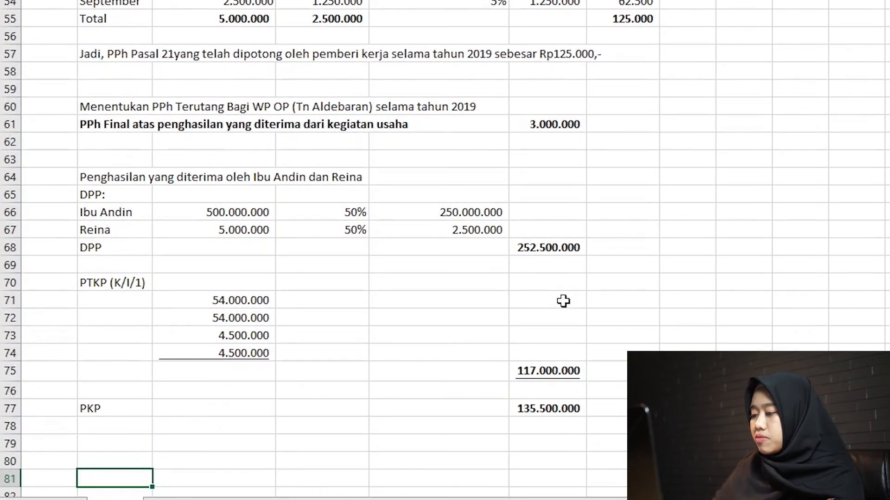
{"action": "key", "text": "Up"}
{"action": "key", "text": "Up"}
{"action": "type", "text": "Tarif P"}
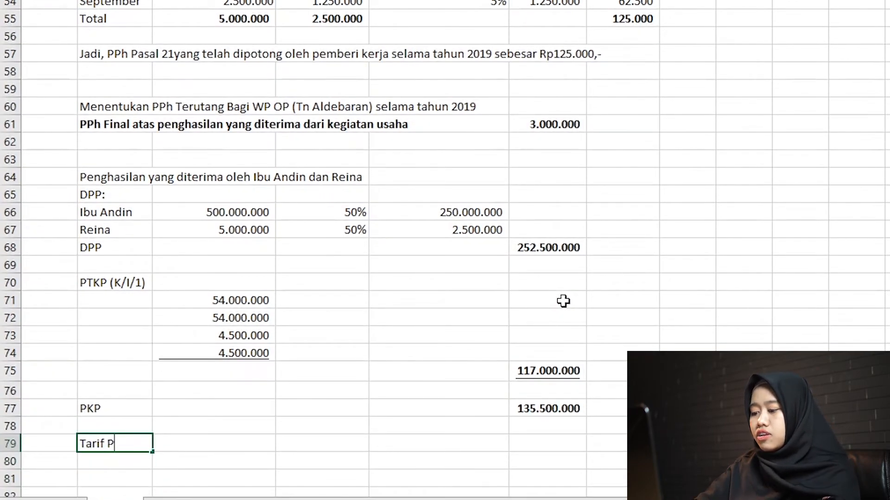
{"action": "type", "text": "rogresif Pasal "}
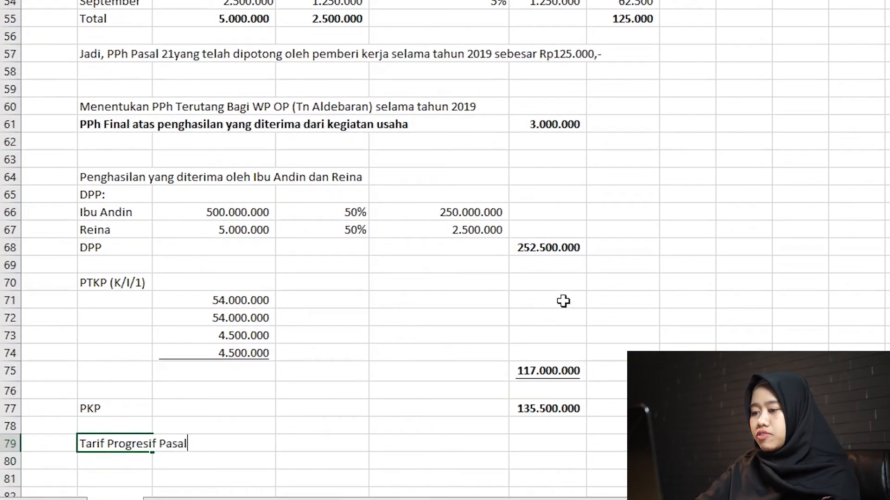
{"action": "type", "text": "17 UU"}
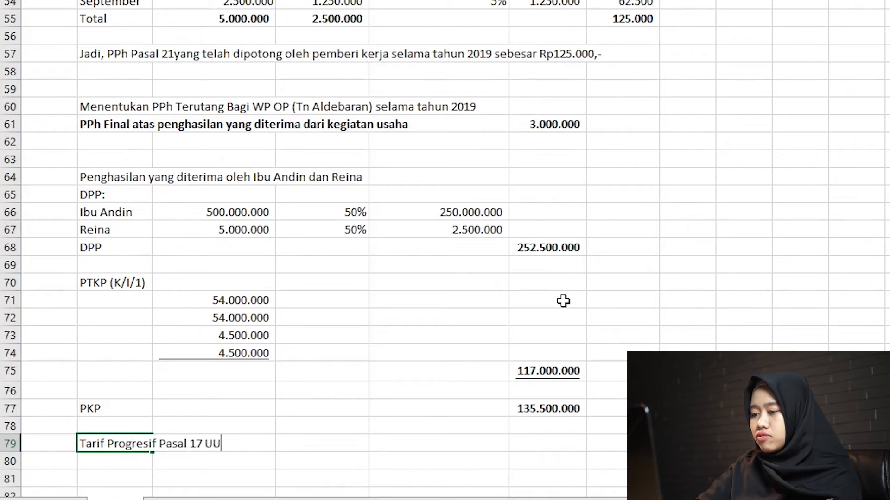
{"action": "type", "text": " PPh"}
{"action": "key", "text": "Down"}
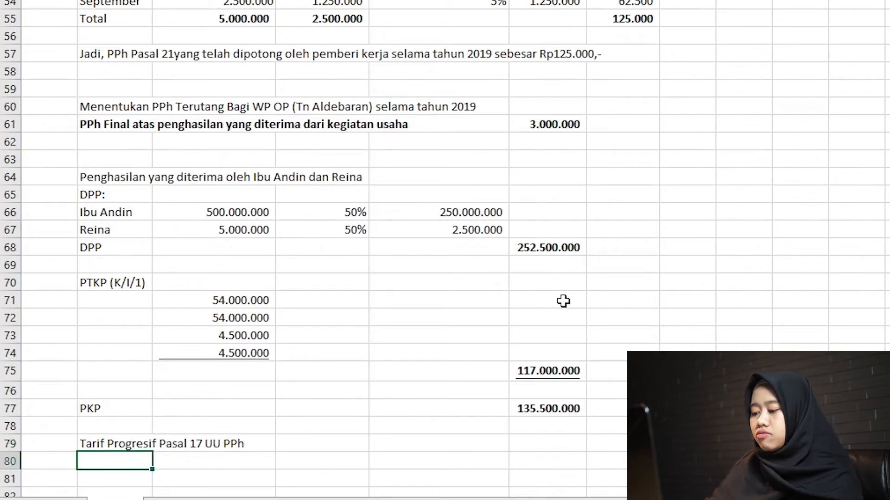
{"action": "key", "text": "Up"}
{"action": "key", "text": "ctrl+b"}
Enter the progressive tax rates 5% in B80 and 15% in B81.
{"action": "scroll", "coordinate": [563, 301], "scroll_direction": "down", "scroll_amount": 1}
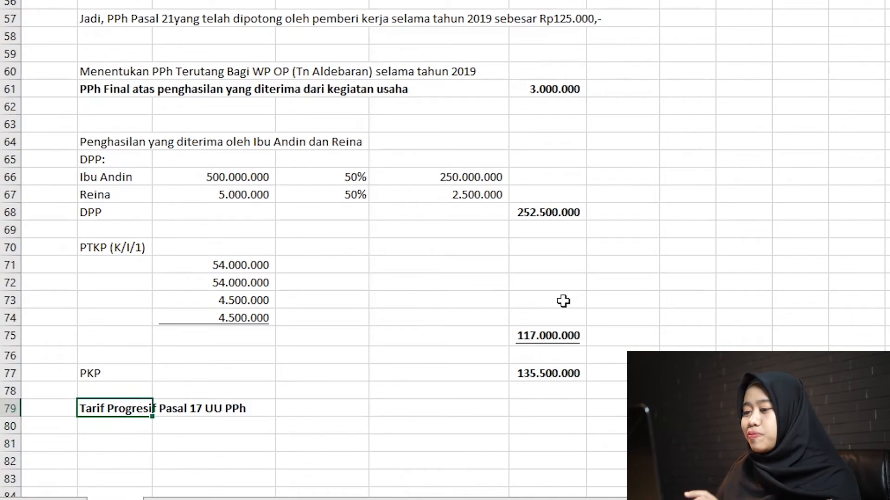
{"action": "key", "text": "Down"}
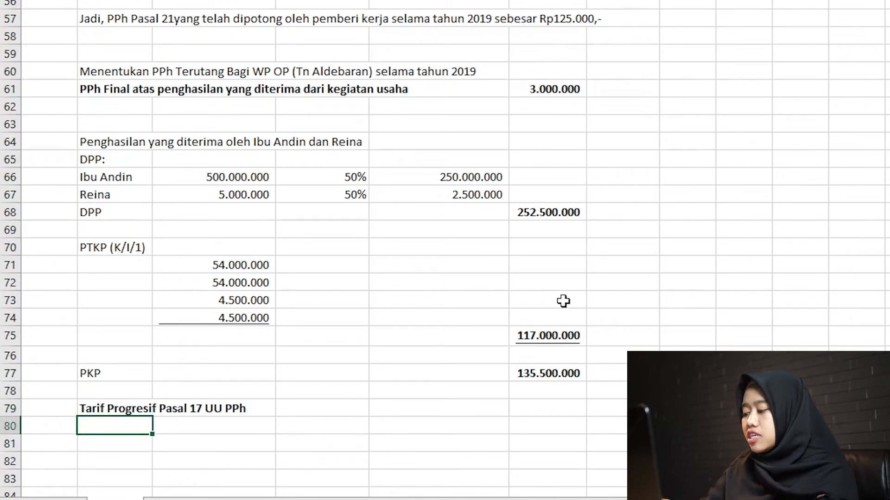
{"action": "type", "text": "5"}
{"action": "key", "text": "Return"}
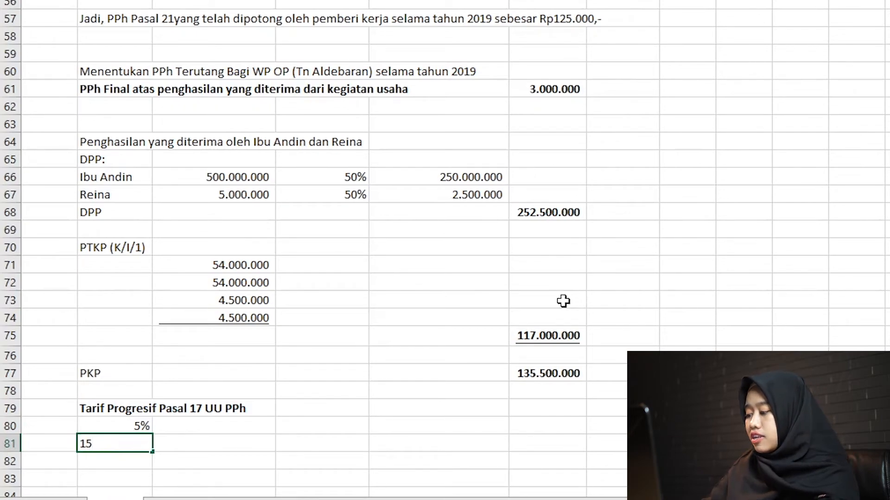
{"action": "key", "text": "Return"}
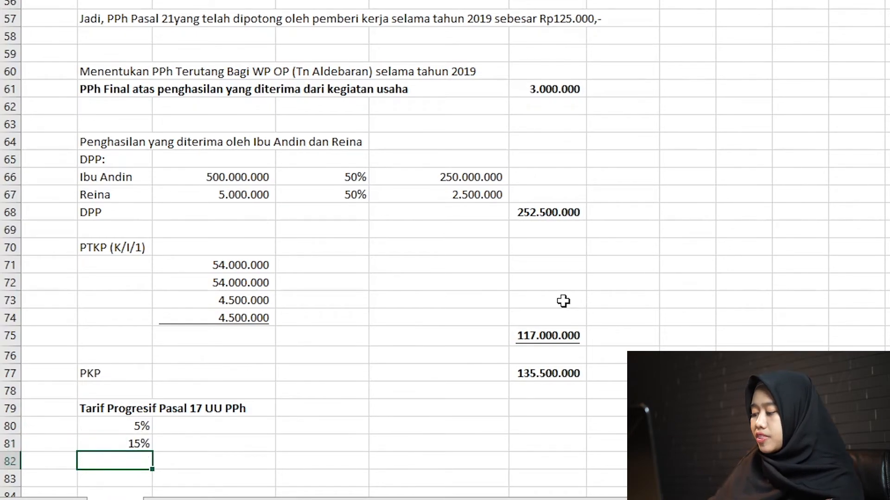
Enter 50000000 in C80 as the income amount taxed at the 5% rate.
{"action": "key", "text": "Up"}
{"action": "key", "text": "Up"}
{"action": "key", "text": "Right"}
{"action": "type", "text": "500000"}
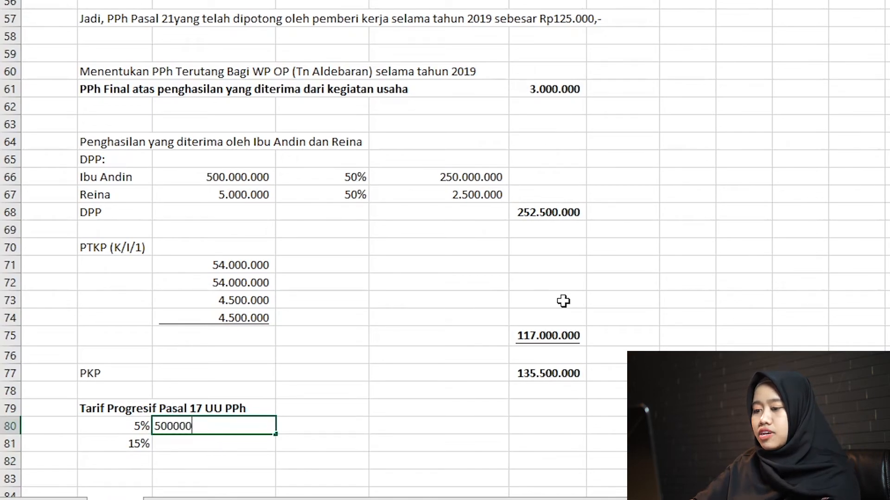
{"action": "key", "text": "Return"}
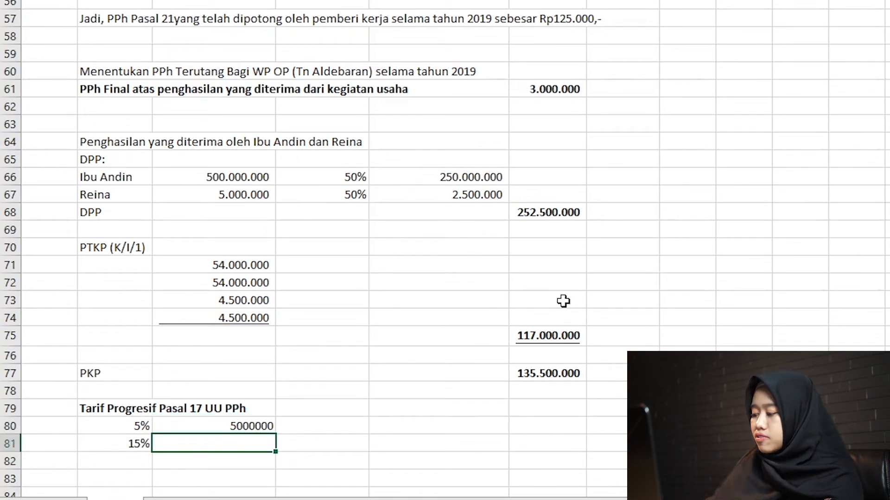
{"action": "key", "text": "Up"}
{"action": "key", "text": "F2"}
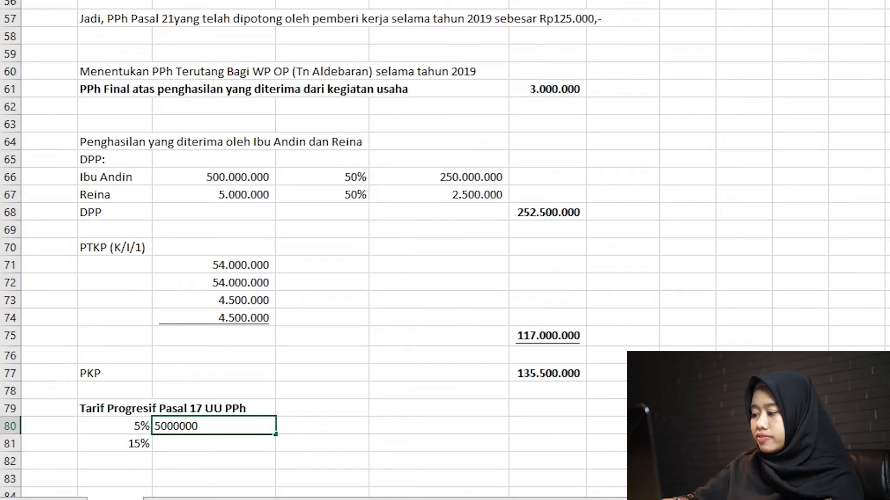
{"action": "key", "text": "Return"}
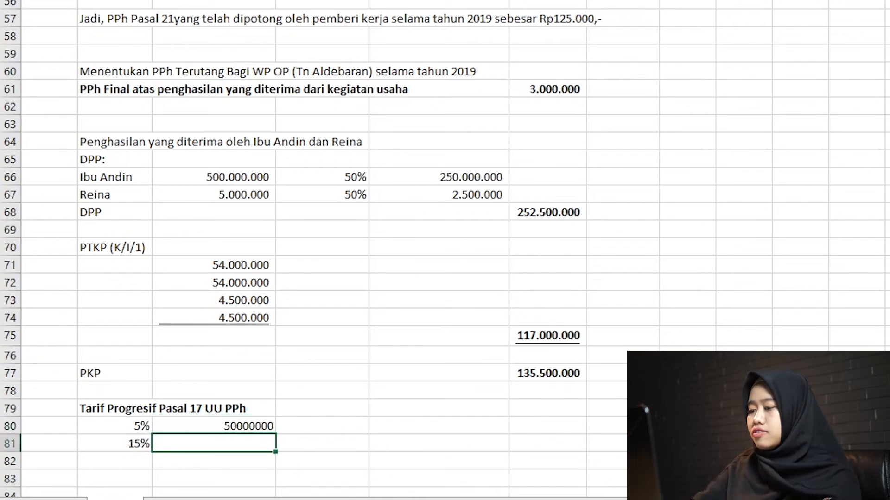
Calculate the income taxed at 15% in C81 with the formula =F77-C80.
{"action": "type", "text": "="}
{"action": "left_click", "coordinate": [538, 373]}
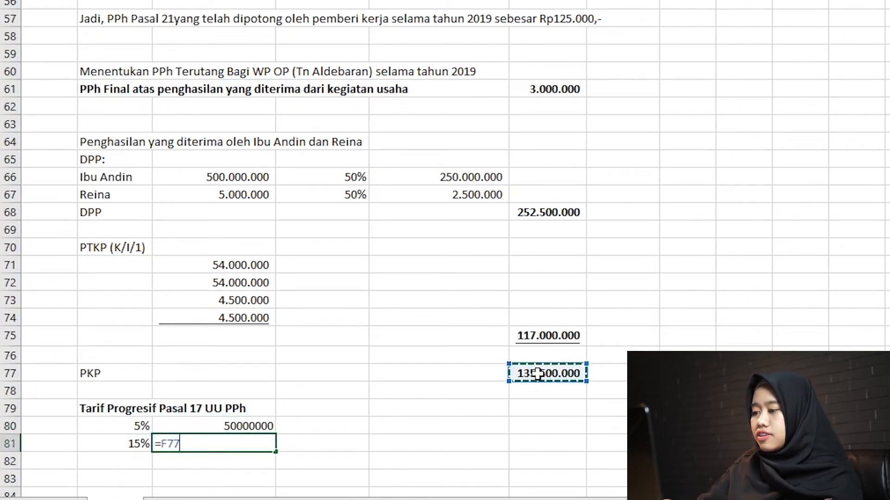
{"action": "type", "text": "-"}
{"action": "key", "text": "Up"}
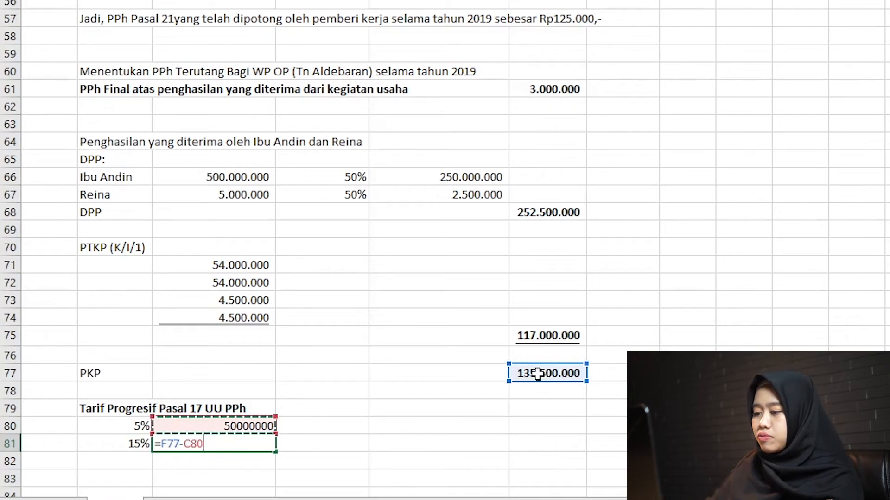
{"action": "key", "text": "Return"}
{"action": "key", "text": "Up"}
{"action": "key", "text": "Up"}
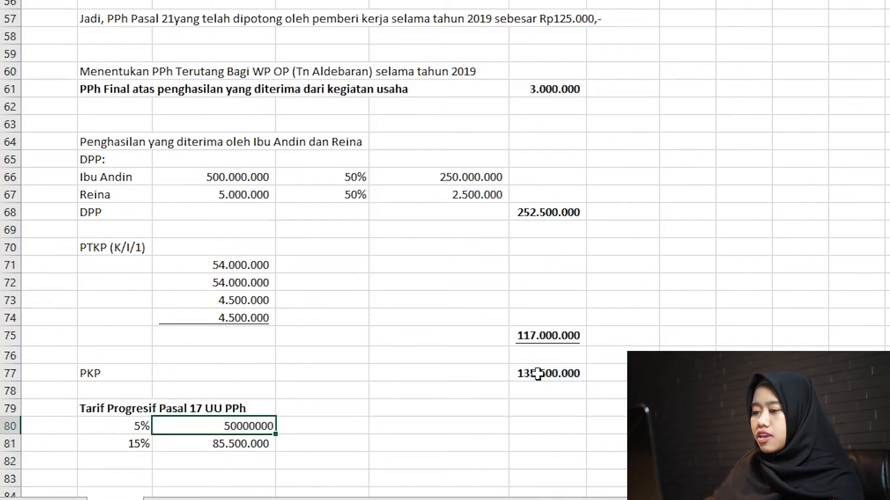
Calculate the 5% bracket tax in D80 with =B80*C80 and copy the formula to D81 for the 15% bracket.
{"action": "key", "text": "Right"}
{"action": "type", "text": "="}
{"action": "key", "text": "Left"}
{"action": "key", "text": "Left"}
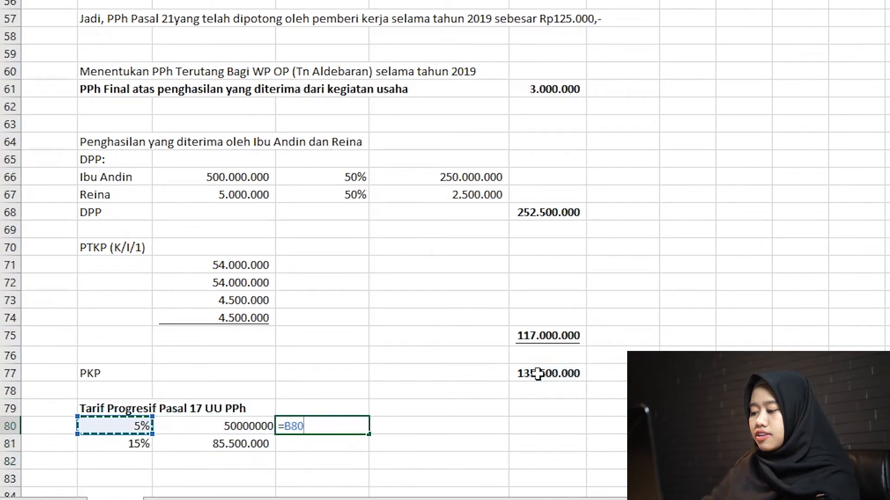
{"action": "type", "text": "*"}
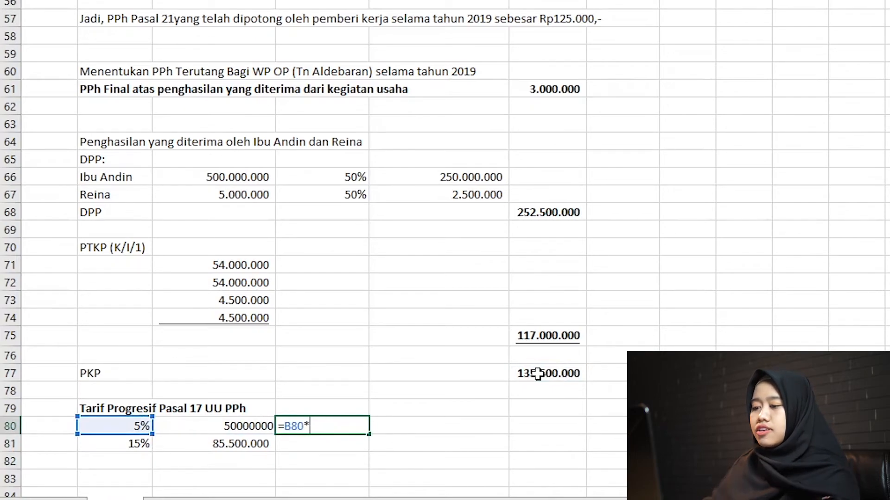
{"action": "key", "text": "Left"}
{"action": "key", "text": "Return"}
{"action": "key", "text": "Up"}
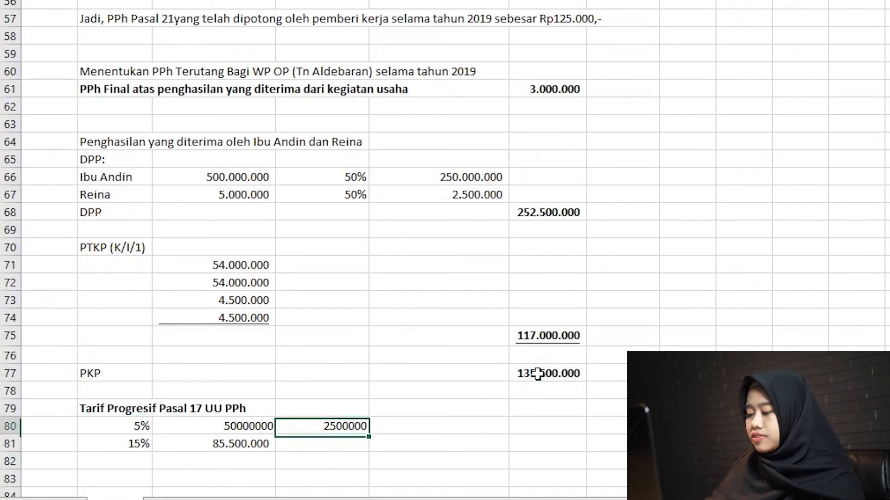
{"action": "key", "text": "ctrl+c"}
{"action": "key", "text": "Down"}
{"action": "key", "text": "ctrl+v"}
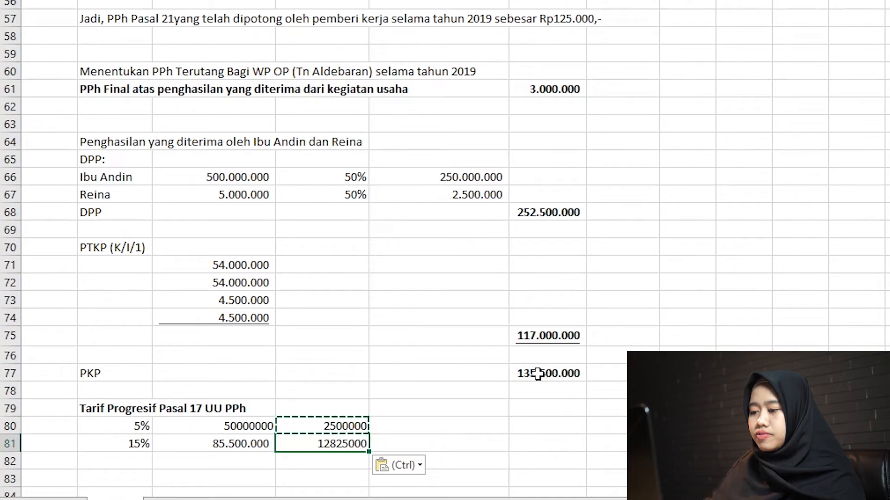
Format the bracket taxes in D80:D81 and the taxed amounts in C80:C81 with thousands separators and no decimals.
{"action": "key", "text": "shift+Up"}
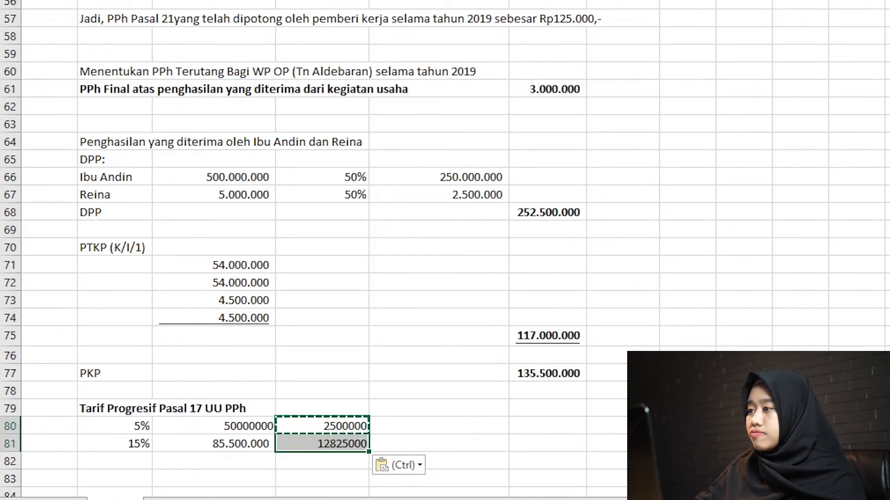
{"action": "left_click", "coordinate": [441, 0]}
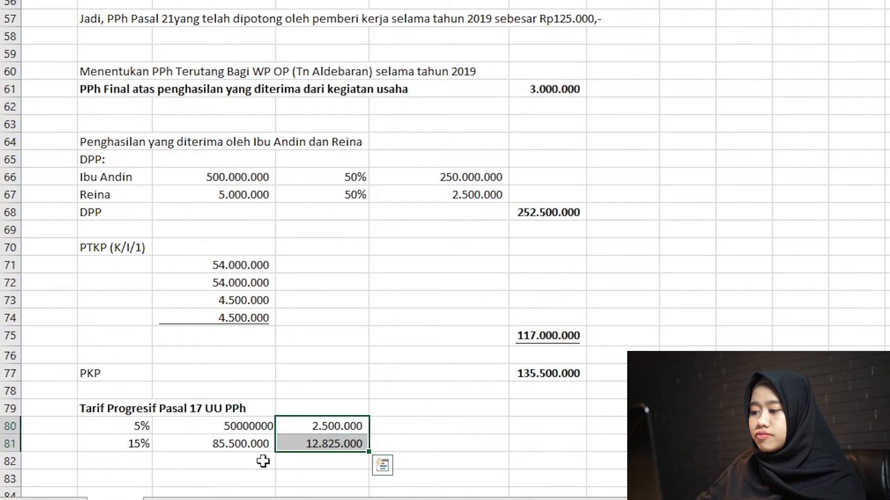
{"action": "left_click_drag", "start_coordinate": [215, 422], "coordinate": [223, 443]}
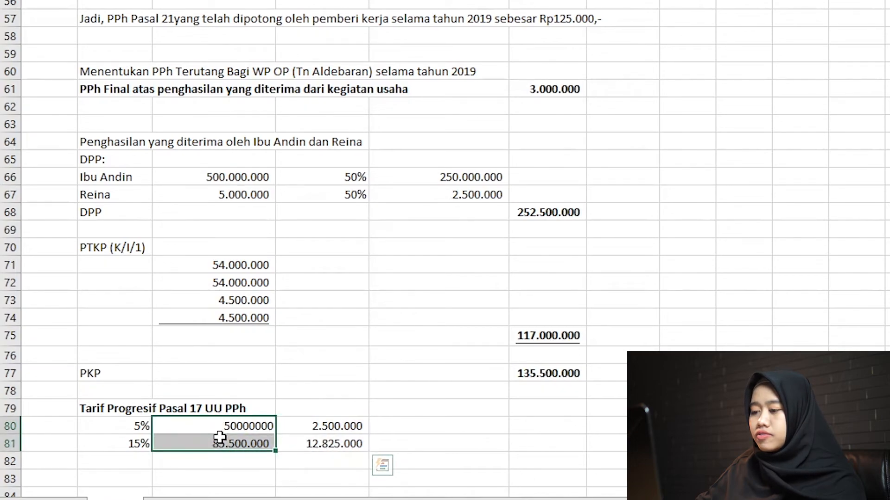
{"action": "left_click", "coordinate": [440, 1]}
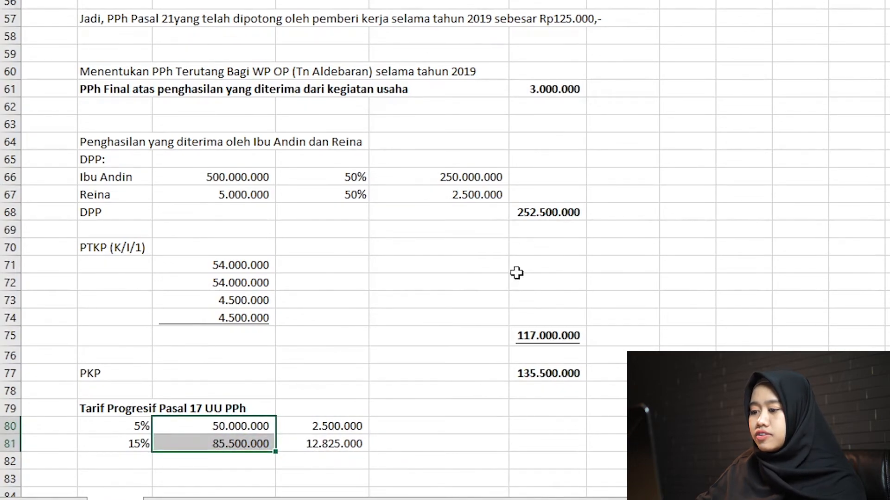
Total the bracket taxes in D82 with =SUM(D80:D81) and make the result bold.
{"action": "left_click", "coordinate": [339, 459]}
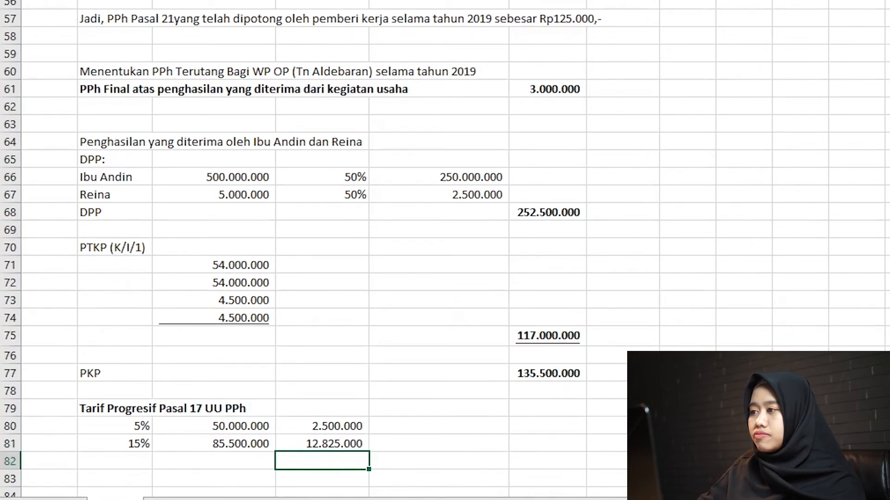
{"action": "key", "text": "alt+equal"}
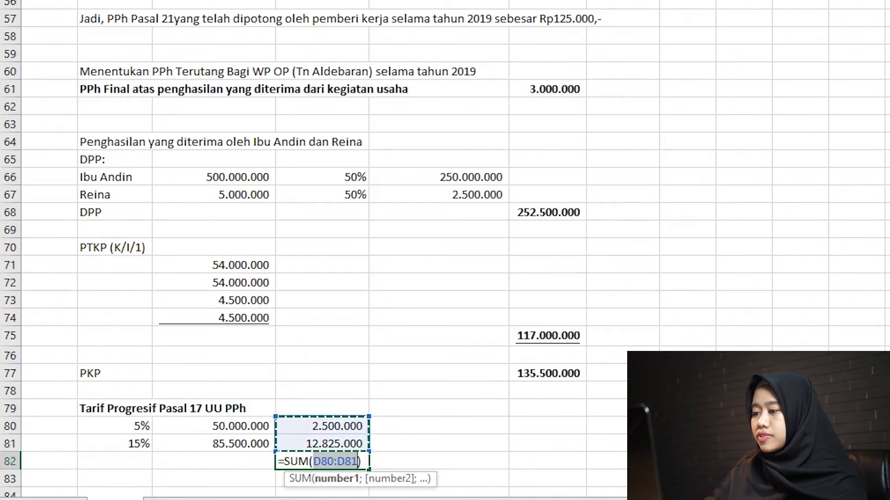
{"action": "key", "text": "Return"}
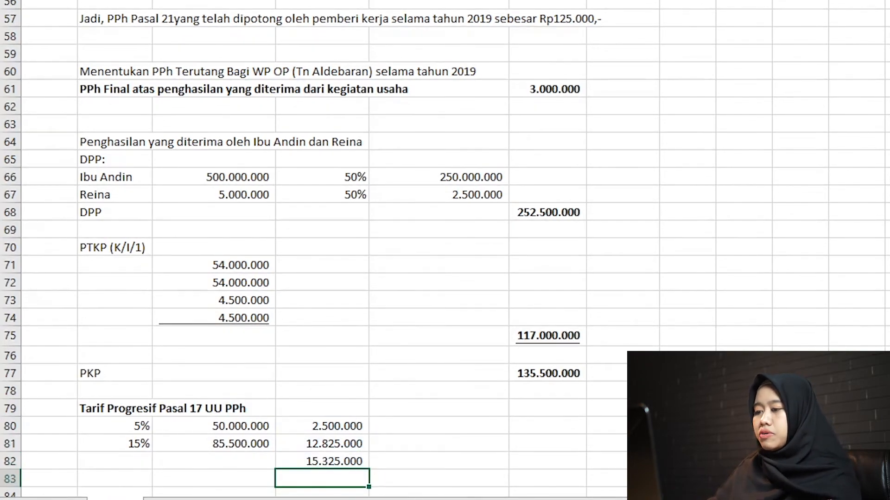
{"action": "key", "text": "Up"}
{"action": "key", "text": "ctrl+b"}
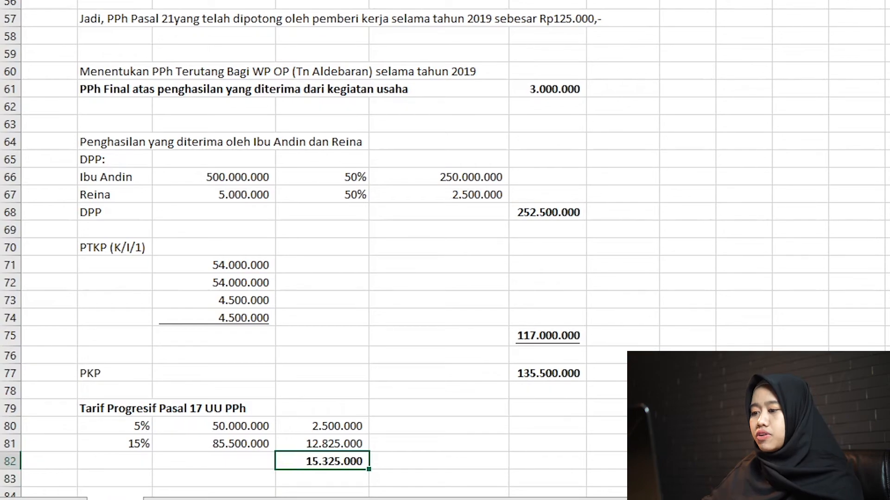
Underline the 15% bracket tax in D81 and move the bold total from D82 to E82.
{"action": "key", "text": "Up"}
{"action": "key", "text": "ctrl+u"}
{"action": "key", "text": "Down"}
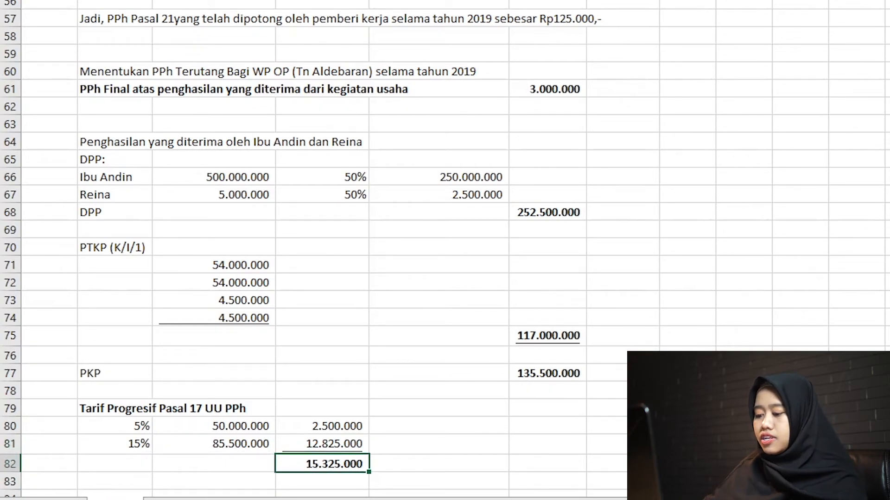
{"action": "key", "text": "ctrl+c"}
{"action": "key", "text": "Right"}
{"action": "key", "text": "ctrl+v"}
Enter the label "Kredit Pajak" in B84 below the progressive tax calculation.
{"action": "key", "text": "Down"}
{"action": "key", "text": "Down"}
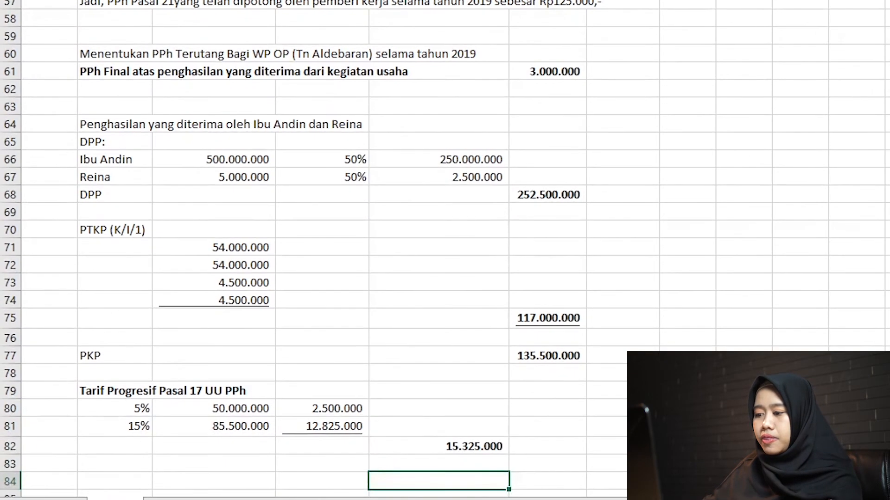
{"action": "key", "text": "Left"}
{"action": "key", "text": "Left"}
{"action": "key", "text": "Left"}
{"action": "key", "text": "Down"}
{"action": "key", "text": "Down"}
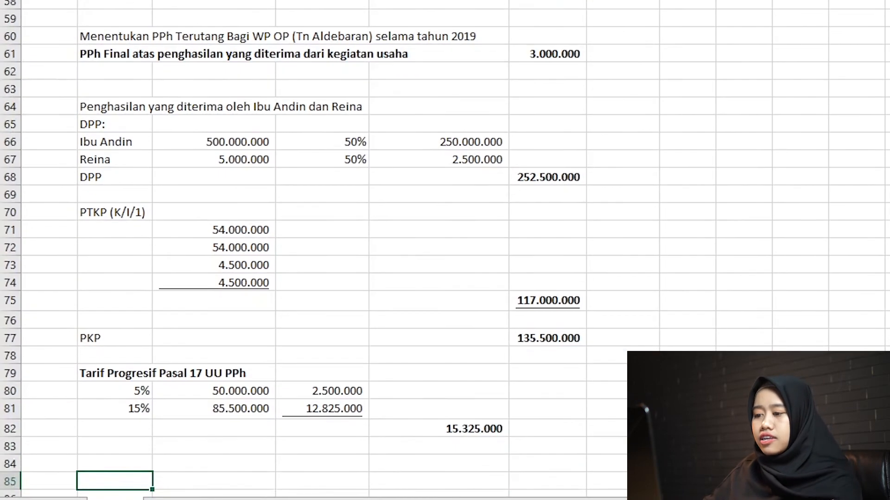
{"action": "key", "text": "Up"}
{"action": "key", "text": "Up"}
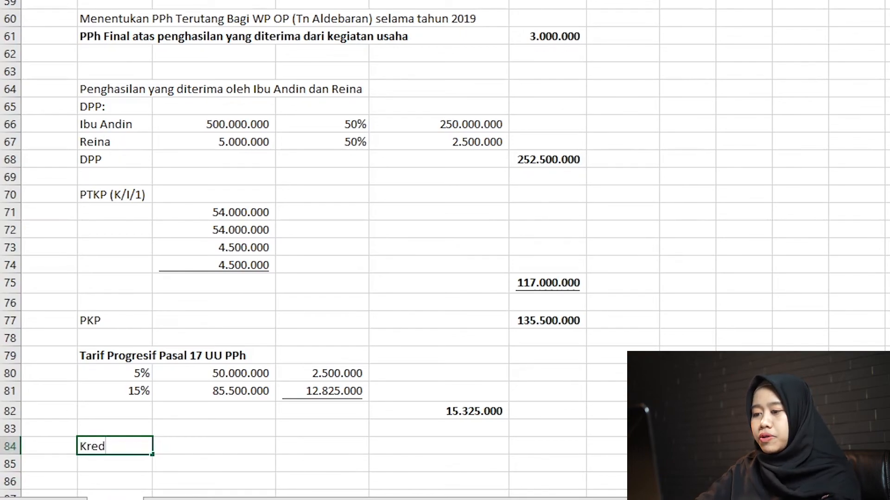
{"action": "type", "text": "it Pajak"}
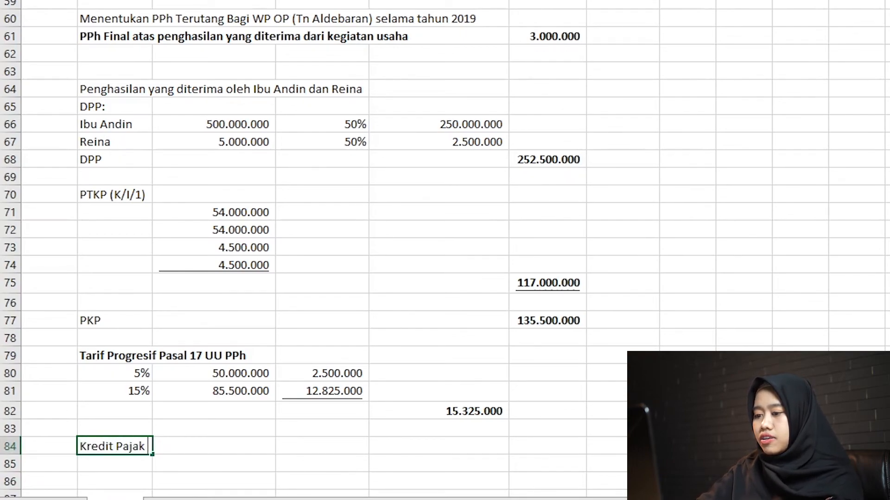
{"action": "key", "text": "Return"}
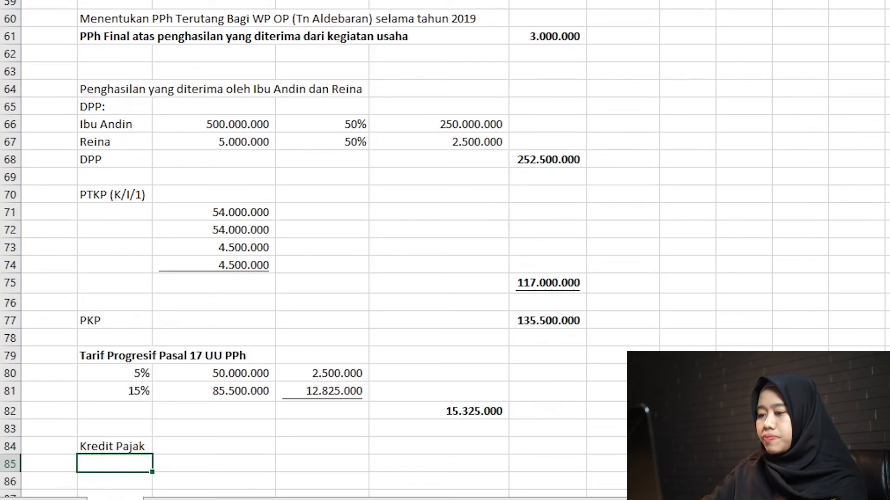
Enter the indented label "PPh Pasal 21 yang telah dipotong oleh pemberi kerja" in B85.
{"action": "type", "text": "PP"}
{"action": "key", "text": "BackSpace"}
{"action": "key", "text": "BackSpace"}
{"action": "type", "text": "PPh "}
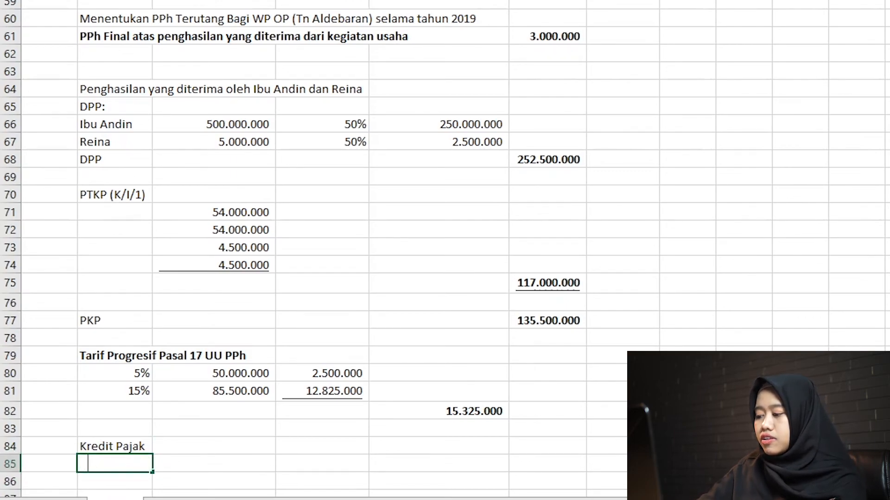
{"action": "type", "text": "Oas"}
{"action": "key", "text": "BackSpace"}
{"action": "key", "text": "BackSpace"}
{"action": "key", "text": "BackSpace"}
{"action": "type", "text": "P"}
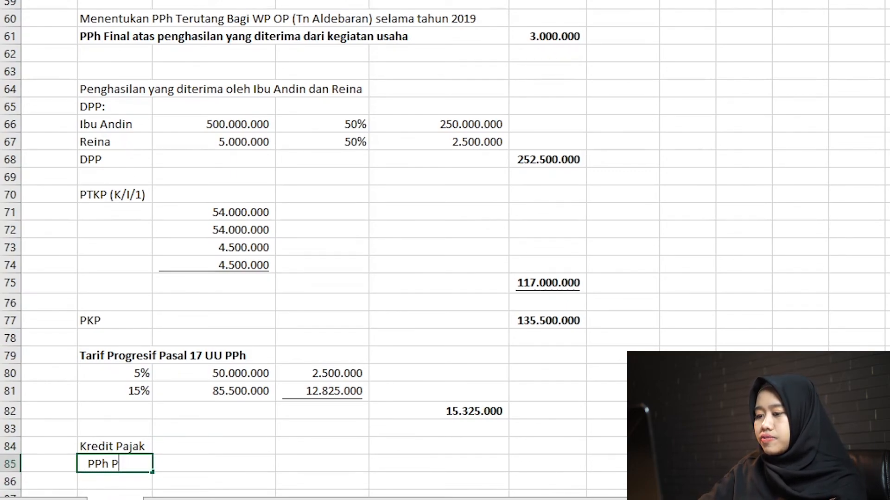
{"action": "type", "text": "asal 21 yang te"}
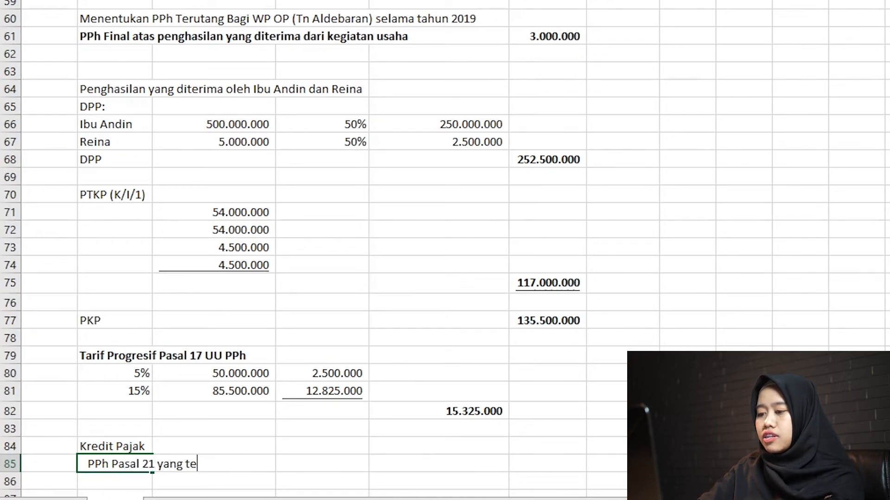
{"action": "type", "text": "lah dipotong ole"}
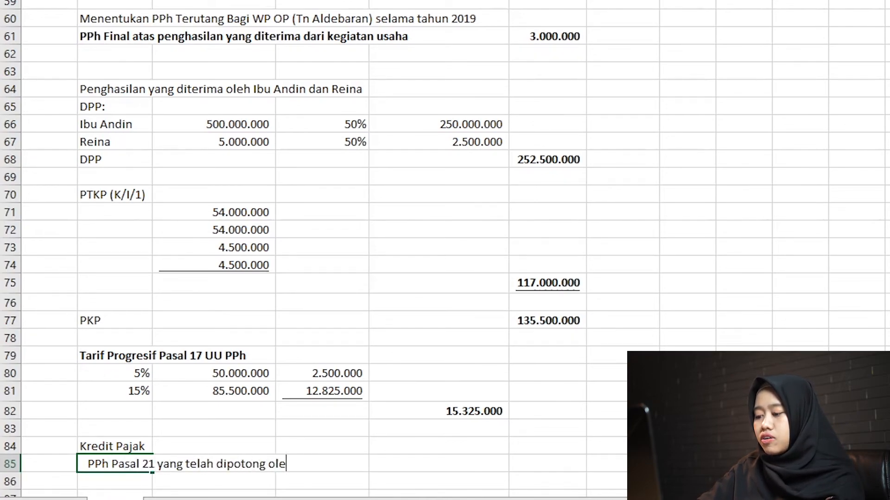
{"action": "type", "text": "h pemberi kerja"}
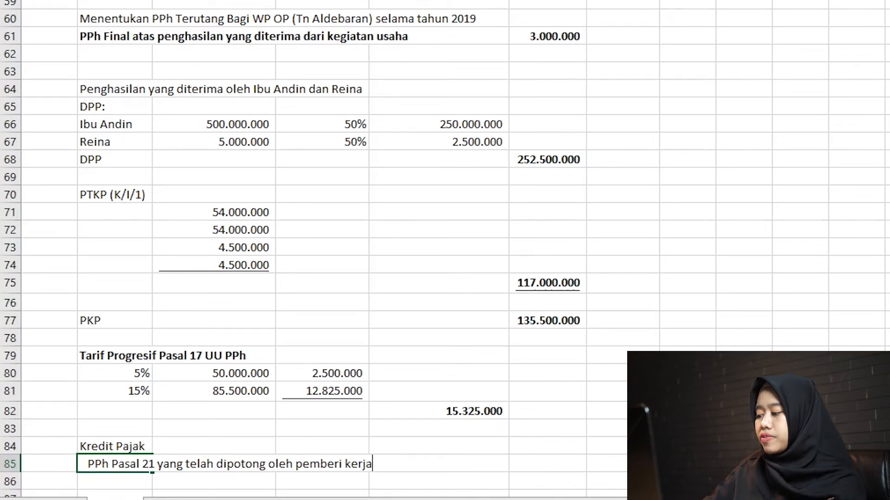
{"action": "key", "text": "Return"}
Enter the wife's name in B86 and the child's name in B87 as indented items starting with a dash.
{"action": "type", "text": "- "}
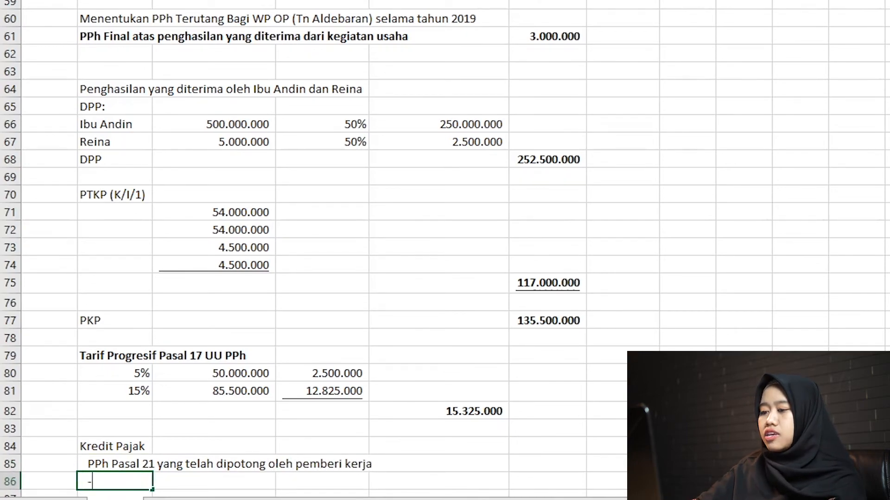
{"action": "type", "text": "Ibu"}
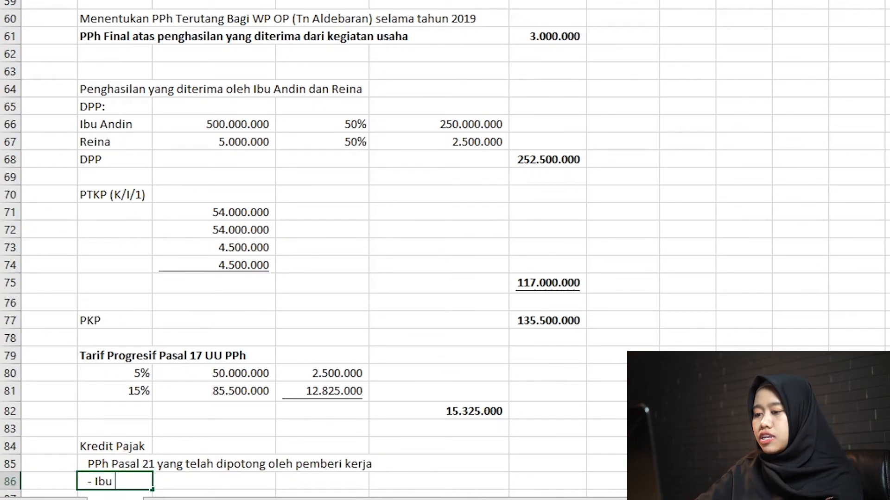
{"action": "type", "text": " Andin"}
{"action": "key", "text": "Return"}
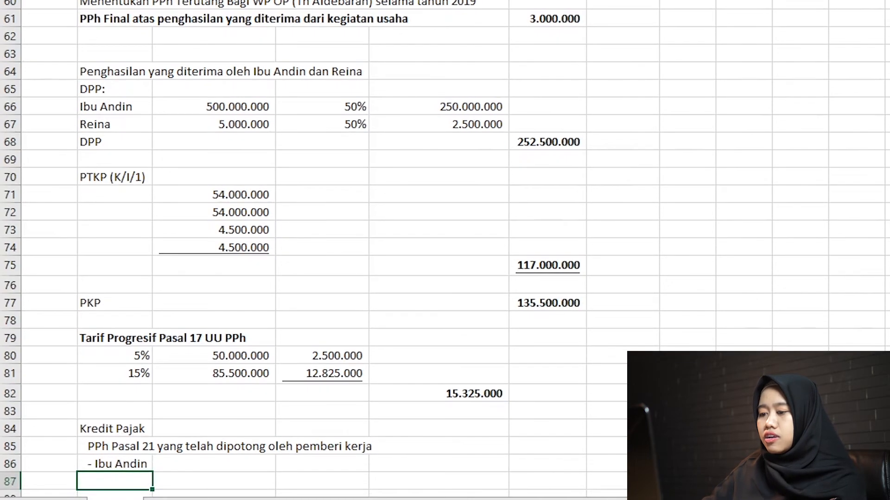
{"action": "type", "text": "-"}
{"action": "key", "text": "BackSpace"}
{"action": "key", "text": "BackSpace"}
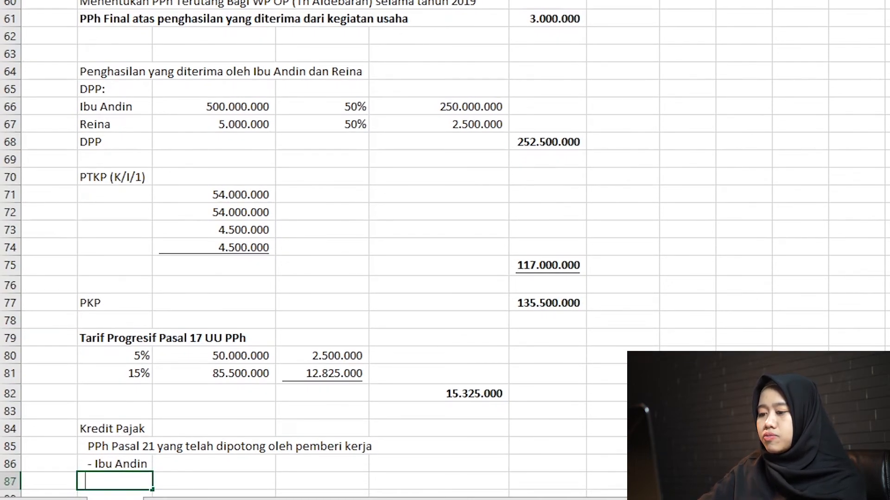
{"action": "type", "text": "- Reina"}
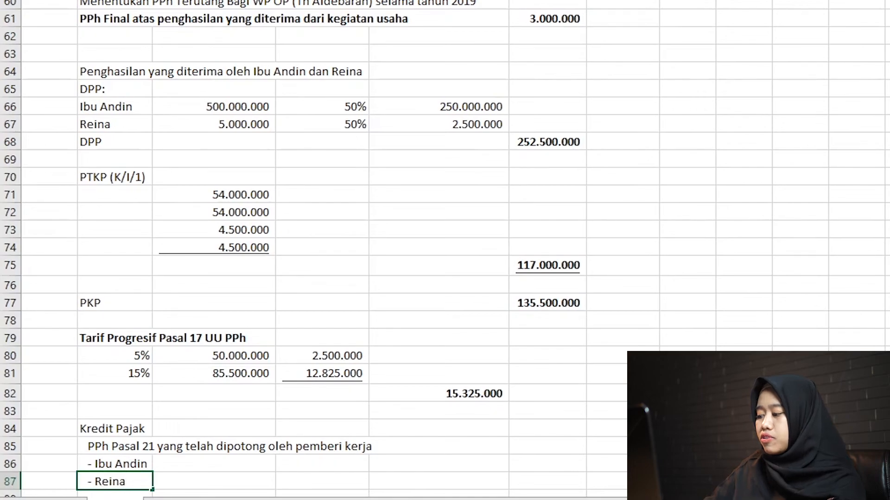
{"action": "key", "text": "Return"}
Fill the wife's tax credit in C86 by linking it to her total PPh Pasal 21 in G42.
{"action": "key", "text": "Up"}
{"action": "key", "text": "Up"}
{"action": "key", "text": "Up"}
{"action": "key", "text": "Right"}
{"action": "key", "text": "Down"}
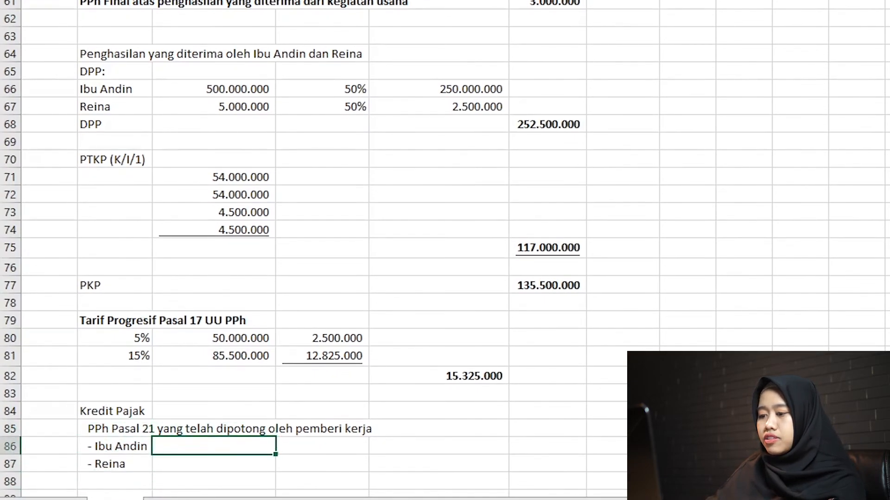
{"action": "type", "text": "="}
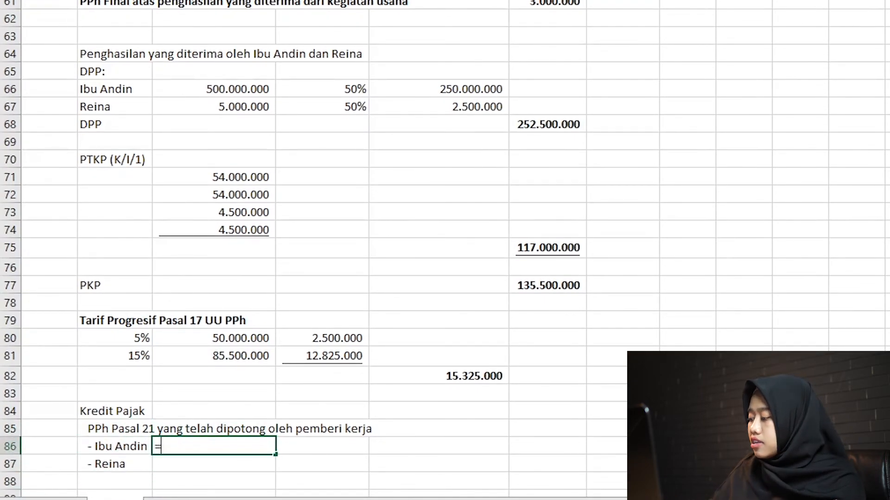
{"action": "key", "text": "Up"}
{"action": "key", "text": "Up"}
{"action": "key", "text": "Up"}
{"action": "key", "text": "Up"}
{"action": "key", "text": "Up"}
{"action": "key", "text": "Up"}
{"action": "key", "text": "Up"}
{"action": "key", "text": "Up"}
{"action": "key", "text": "Up"}
{"action": "key", "text": "Up"}
{"action": "key", "text": "Up"}
{"action": "key", "text": "Up"}
{"action": "key", "text": "Up"}
{"action": "key", "text": "Up"}
{"action": "key", "text": "Up"}
{"action": "key", "text": "Up"}
{"action": "key", "text": "Up"}
{"action": "key", "text": "Up"}
{"action": "key", "text": "Up"}
{"action": "key", "text": "Up"}
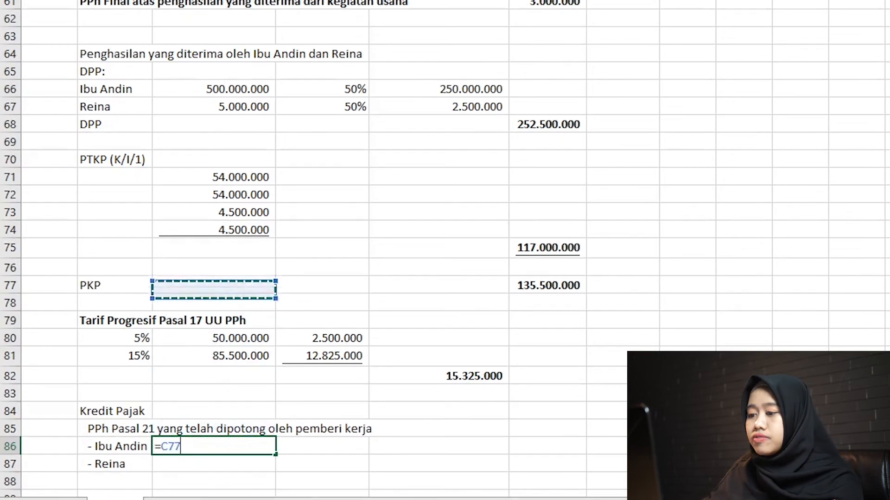
{"action": "key", "text": "Up"}
{"action": "key", "text": "Up"}
{"action": "key", "text": "Up"}
{"action": "key", "text": "Up"}
{"action": "key", "text": "Up"}
{"action": "key", "text": "Up"}
{"action": "key", "text": "Up"}
{"action": "key", "text": "Up"}
{"action": "key", "text": "Up"}
{"action": "key", "text": "Up"}
{"action": "key", "text": "Up"}
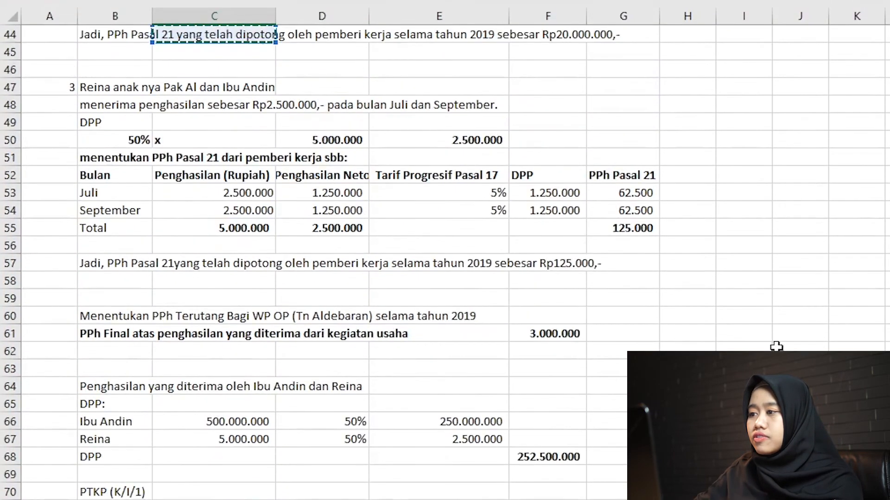
{"action": "key", "text": "Up"}
{"action": "key", "text": "Up"}
{"action": "key", "text": "Up"}
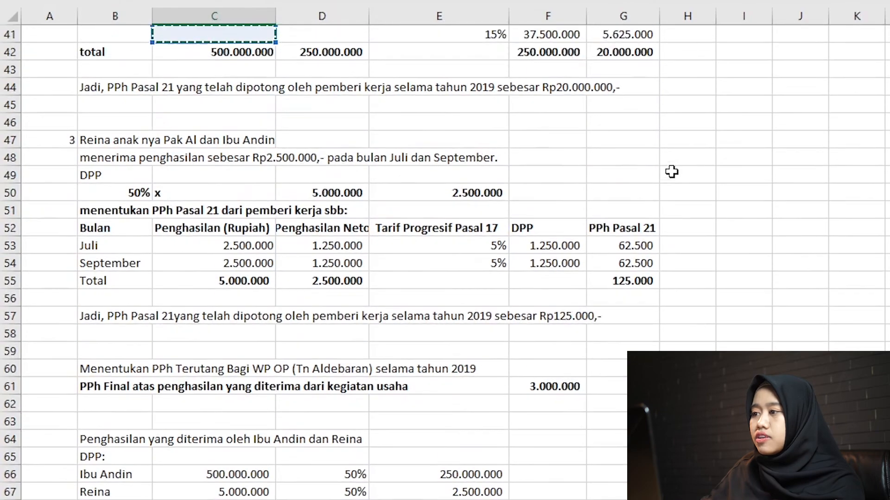
{"action": "left_click", "coordinate": [605, 48]}
{"action": "key", "text": "Return"}
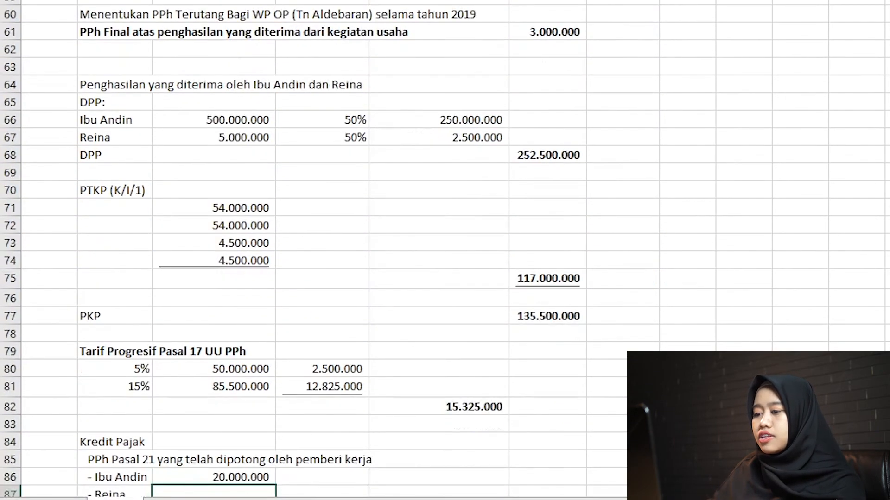
Fill the child's tax credit in C87 by linking it to G55.
{"action": "type", "text": "="}
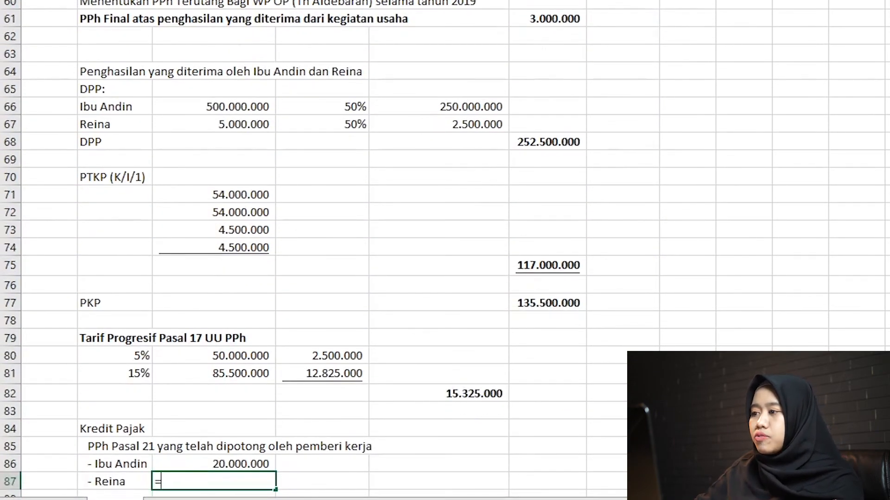
{"action": "type", "text": "G55"}
{"action": "key", "text": "Return"}
{"action": "key", "text": "Return"}
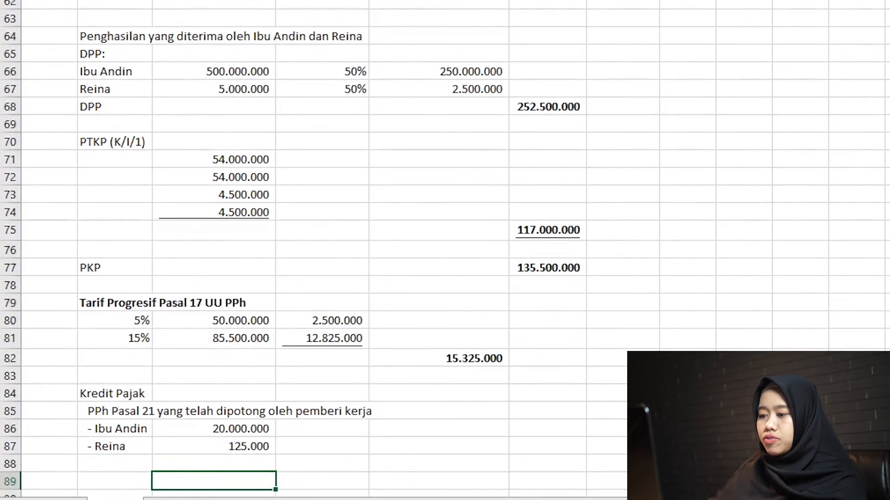
Sum the wife's and child's tax credits in C88 and make the total bold.
{"action": "key", "text": "Up"}
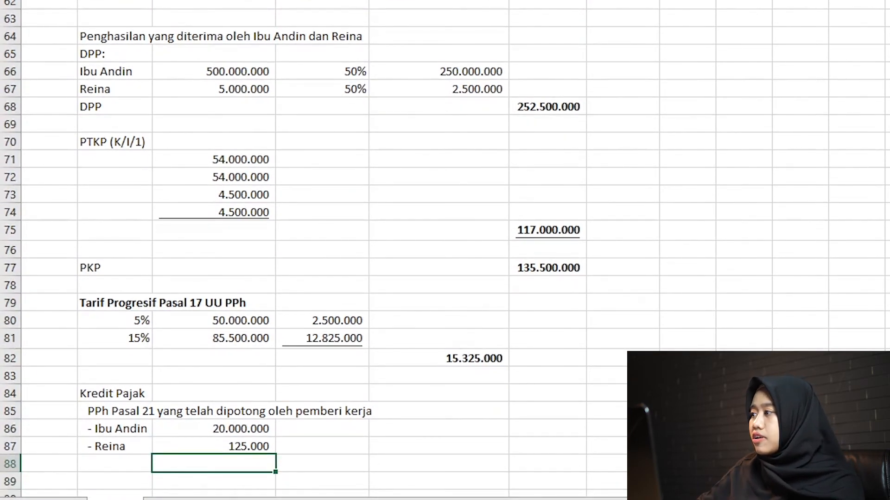
{"action": "key", "text": "alt+equal"}
{"action": "key", "text": "Return"}
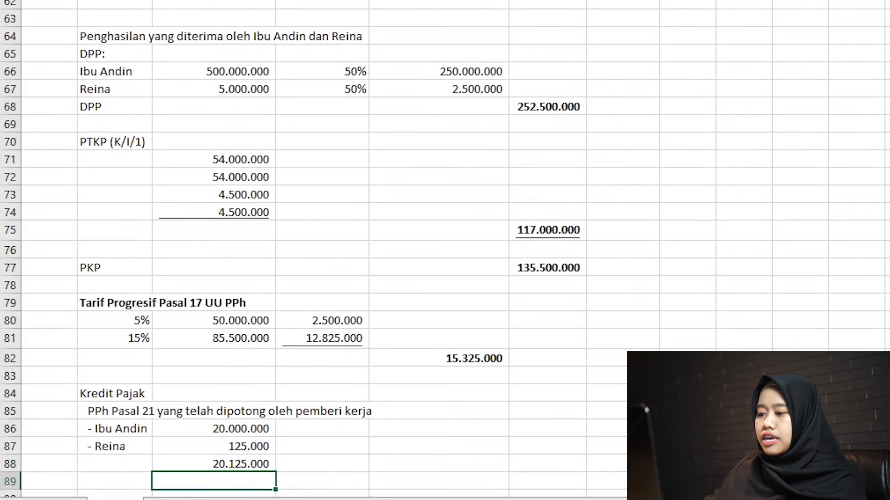
{"action": "key", "text": "Up"}
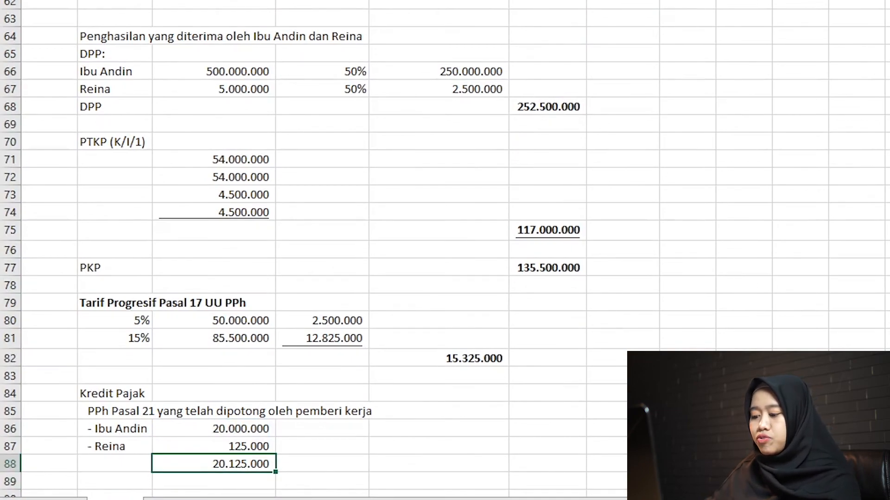
{"action": "key", "text": "ctrl+b"}
Underline the child's credit in C87 and move the credit total from C88 to E88.
{"action": "key", "text": "Up"}
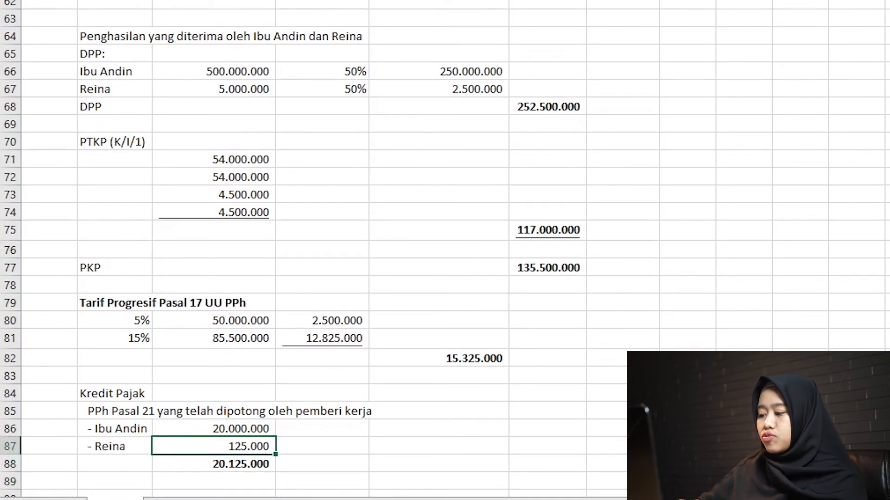
{"action": "key", "text": "ctrl+u"}
{"action": "key", "text": "Down"}
{"action": "key", "text": "ctrl+c"}
{"action": "key", "text": "Right"}
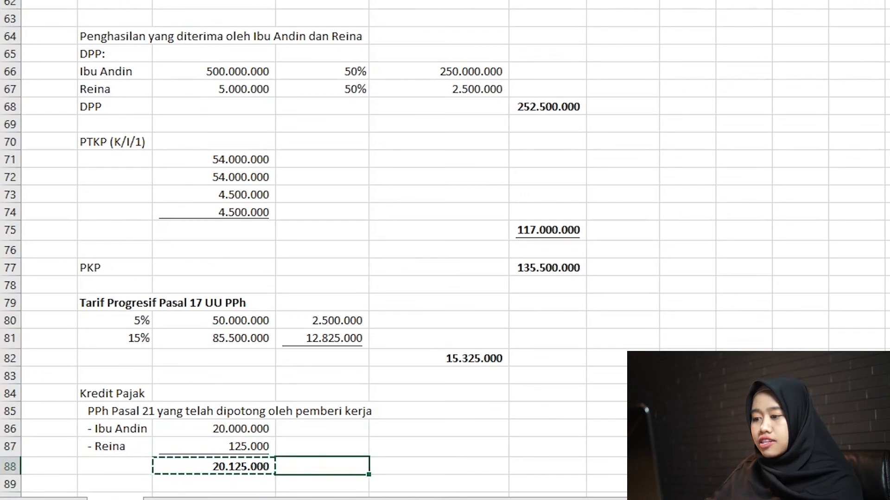
{"action": "key", "text": "Right"}
{"action": "key", "text": "Return"}
{"action": "key", "text": "Down"}
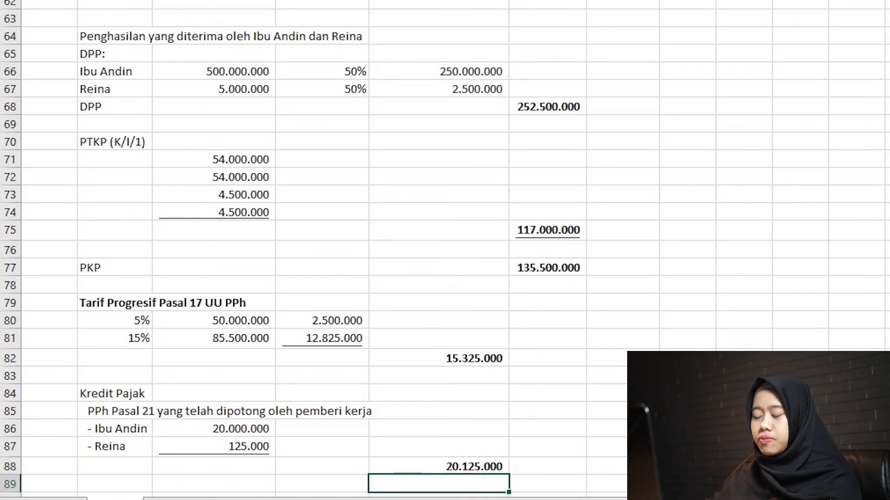
Underline the total tax credit in E88.
{"action": "key", "text": "Left"}
{"action": "key", "text": "Left"}
{"action": "key", "text": "Left"}
{"action": "key", "text": "Down"}
{"action": "key", "text": "Down"}
{"action": "key", "text": "Down"}
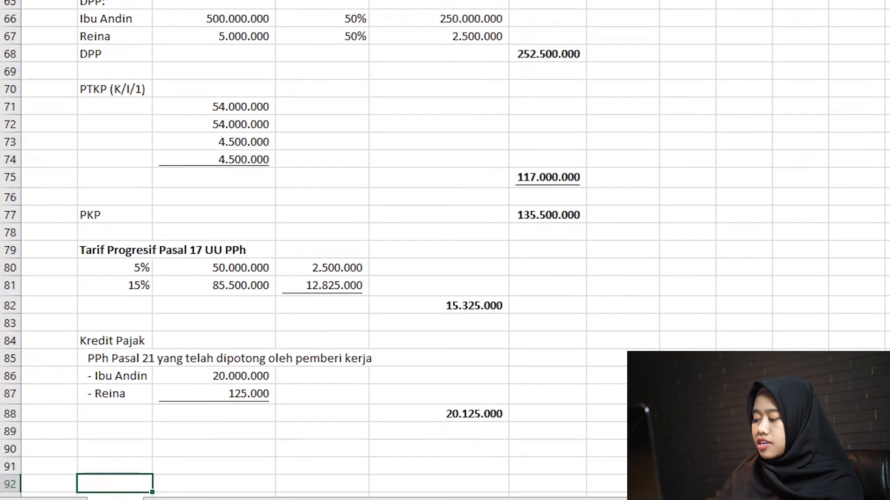
{"action": "key", "text": "Up"}
{"action": "key", "text": "Up"}
{"action": "key", "text": "Up"}
{"action": "key", "text": "Up"}
{"action": "key", "text": "Up"}
{"action": "key", "text": "Right"}
{"action": "key", "text": "Right"}
{"action": "key", "text": "Right"}
{"action": "key", "text": "Down"}
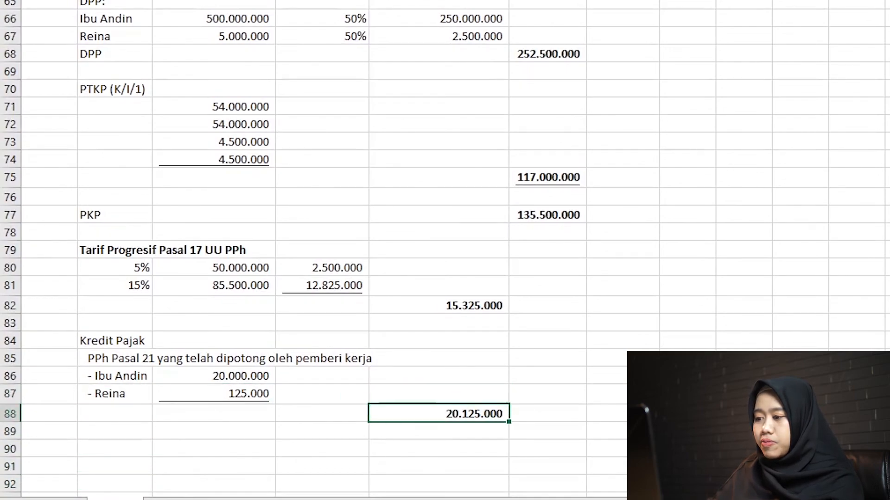
{"action": "key", "text": "ctrl+u"}
Calculate the overpaid tax in E90 by subtracting the progressive tax in E82 from the total credit in E88.
{"action": "key", "text": "Down"}
{"action": "key", "text": "Down"}
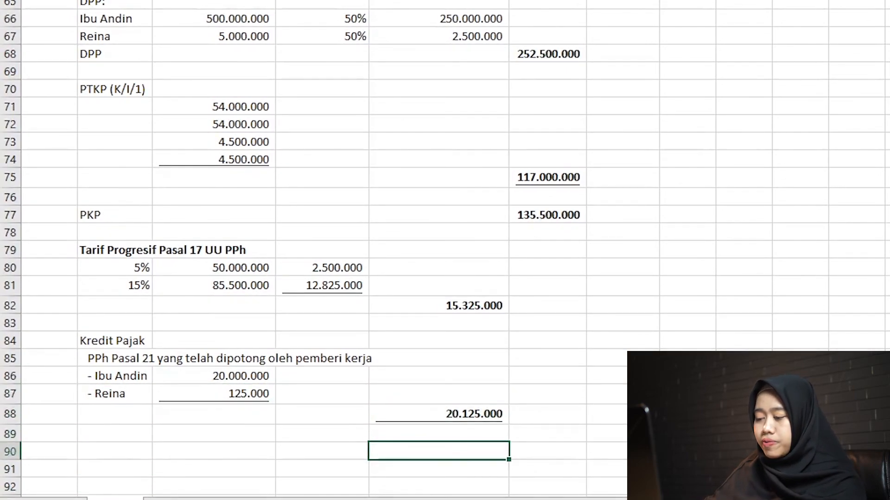
{"action": "type", "text": "="}
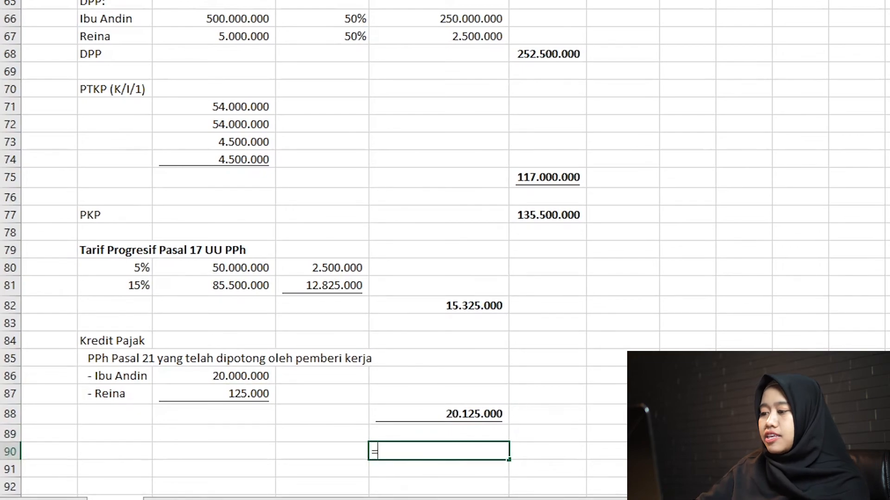
{"action": "key", "text": "Up"}
{"action": "key", "text": "Up"}
{"action": "type", "text": "="}
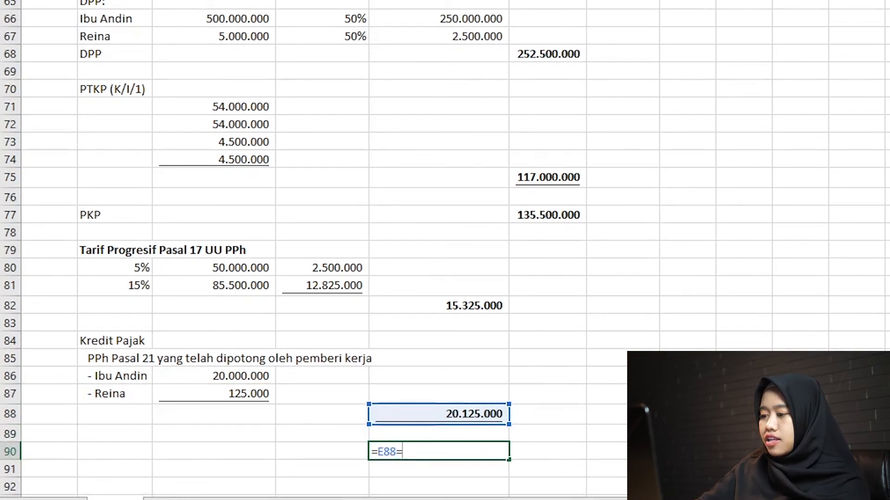
{"action": "key", "text": "BackSpace"}
{"action": "type", "text": "-"}
{"action": "key", "text": "Up"}
{"action": "key", "text": "Up"}
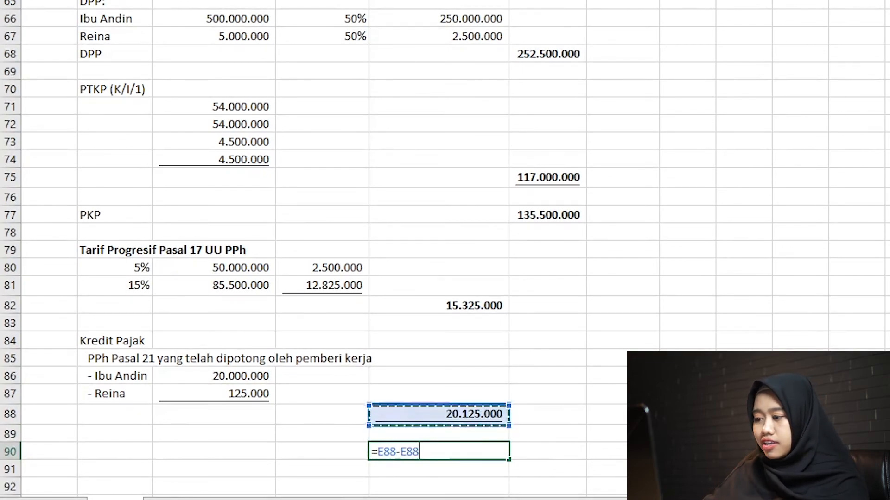
{"action": "key", "text": "Up"}
{"action": "key", "text": "Up"}
{"action": "key", "text": "Up"}
{"action": "key", "text": "Up"}
{"action": "key", "text": "Up"}
{"action": "key", "text": "Up"}
{"action": "key", "text": "Return"}
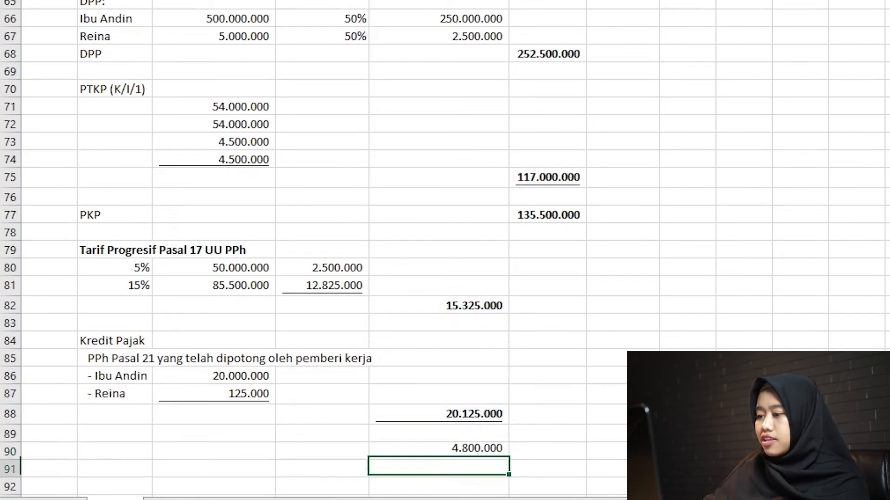
Enter the label "PPh Lebih Bayar" in B90 beside the overpayment calculation.
{"action": "key", "text": "Up"}
{"action": "key", "text": "Left"}
{"action": "key", "text": "Left"}
{"action": "key", "text": "Left"}
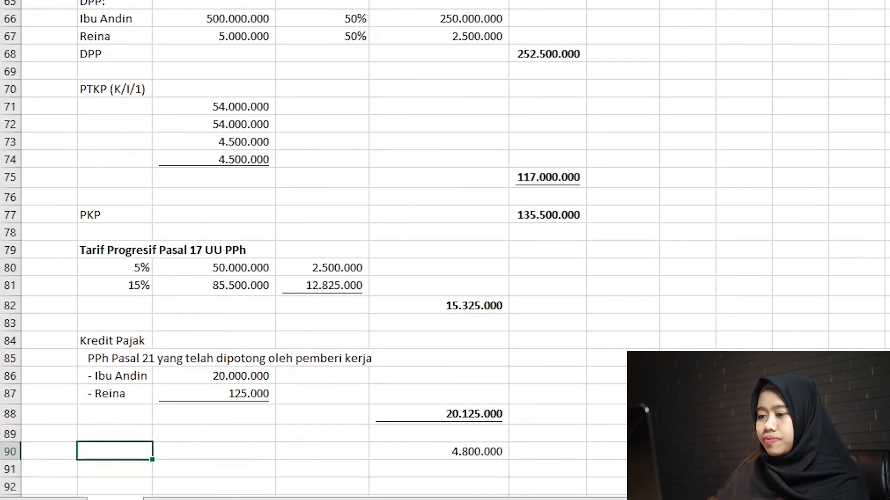
{"action": "type", "text": "PPh "}
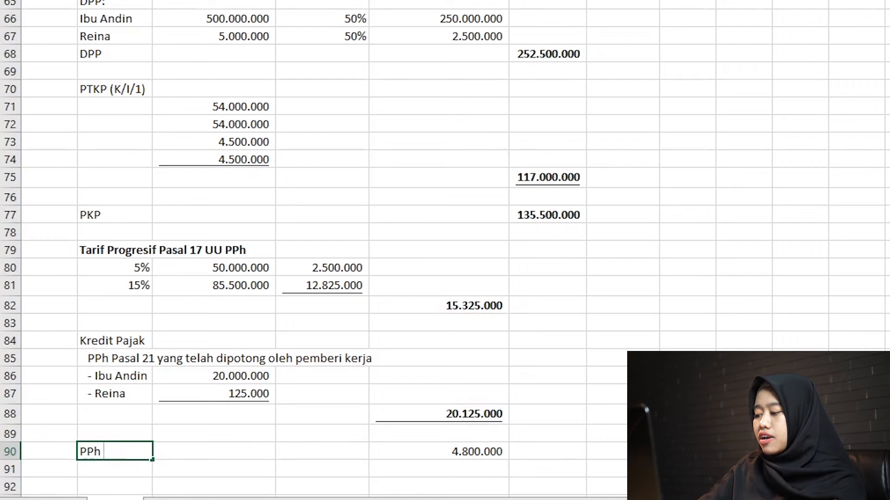
{"action": "type", "text": "Pasal"}
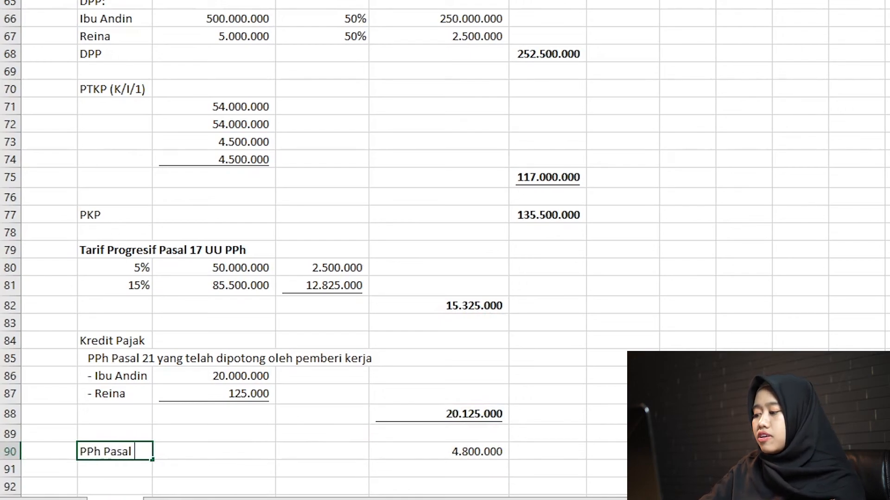
{"action": "key", "text": "BackSpace"}
{"action": "key", "text": "BackSpace"}
{"action": "key", "text": "BackSpace"}
{"action": "key", "text": "BackSpace"}
{"action": "key", "text": "BackSpace"}
{"action": "key", "text": "BackSpace"}
{"action": "key", "text": "BackSpace"}
{"action": "key", "text": "BackSpace"}
{"action": "key", "text": "BackSpace"}
{"action": "key", "text": "BackSpace"}
{"action": "type", "text": "PPh "}
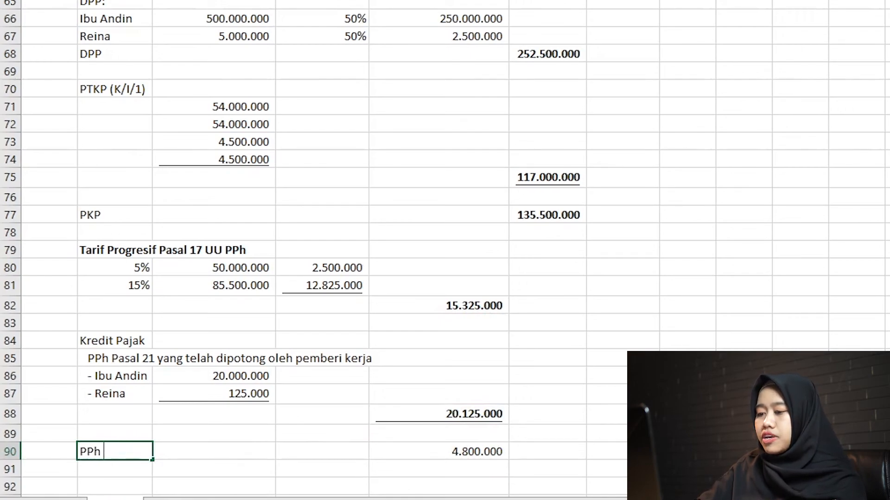
{"action": "type", "text": "Lebih Bayar"}
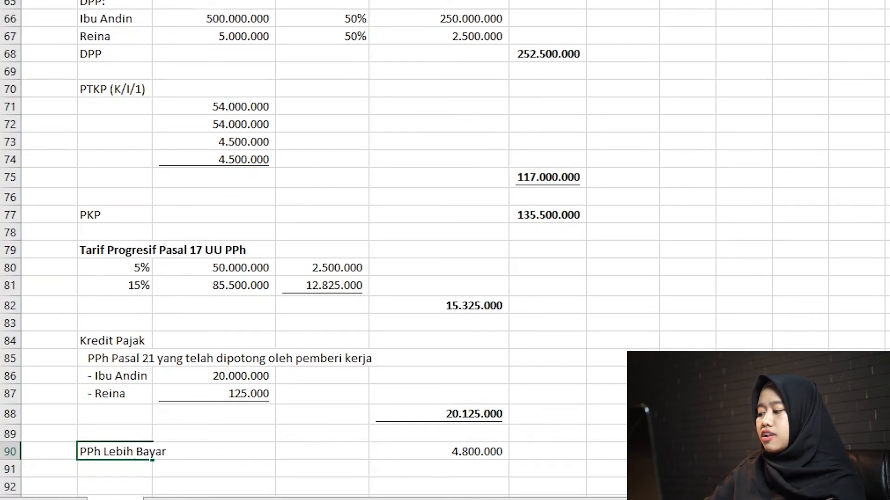
{"action": "key", "text": "Return"}
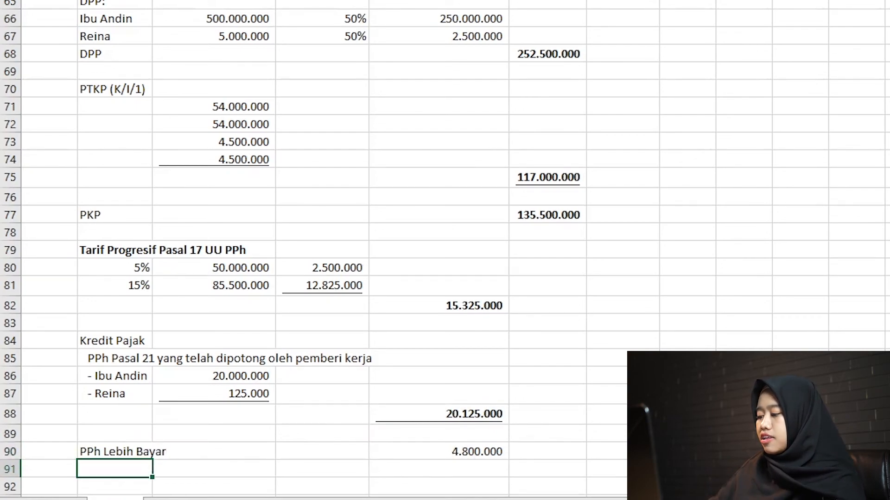
Make all of row 90, with the overpayment label and amount, bold.
{"action": "key", "text": "Up"}
{"action": "key", "text": "shift+space"}
{"action": "key", "text": "ctrl+b"}
{"action": "key", "text": "Down"}
{"action": "key", "text": "Down"}
{"action": "key", "text": "Down"}
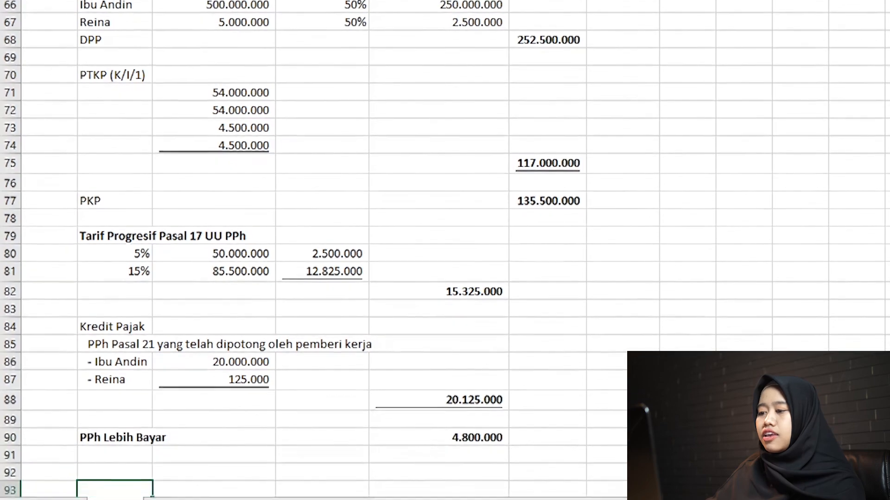